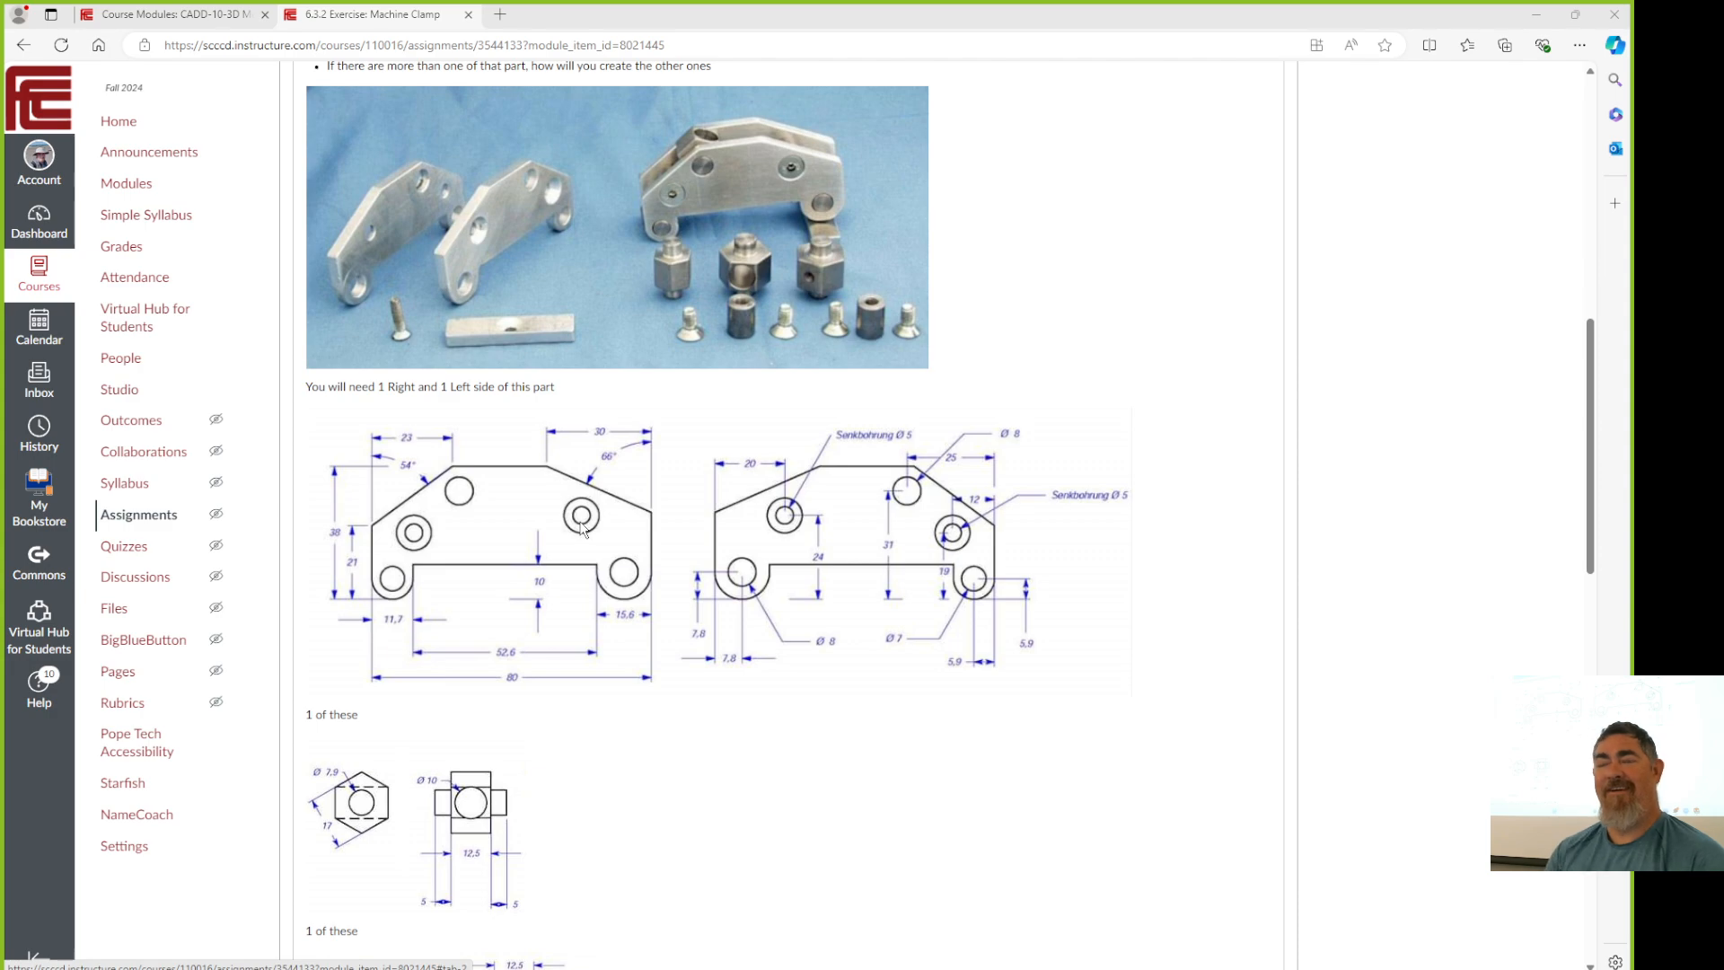
Switch to Fusion and sketch a rectangle about 105 mm wide from the origin on the front plane, finishing the sketch.
key("alt+Tab")
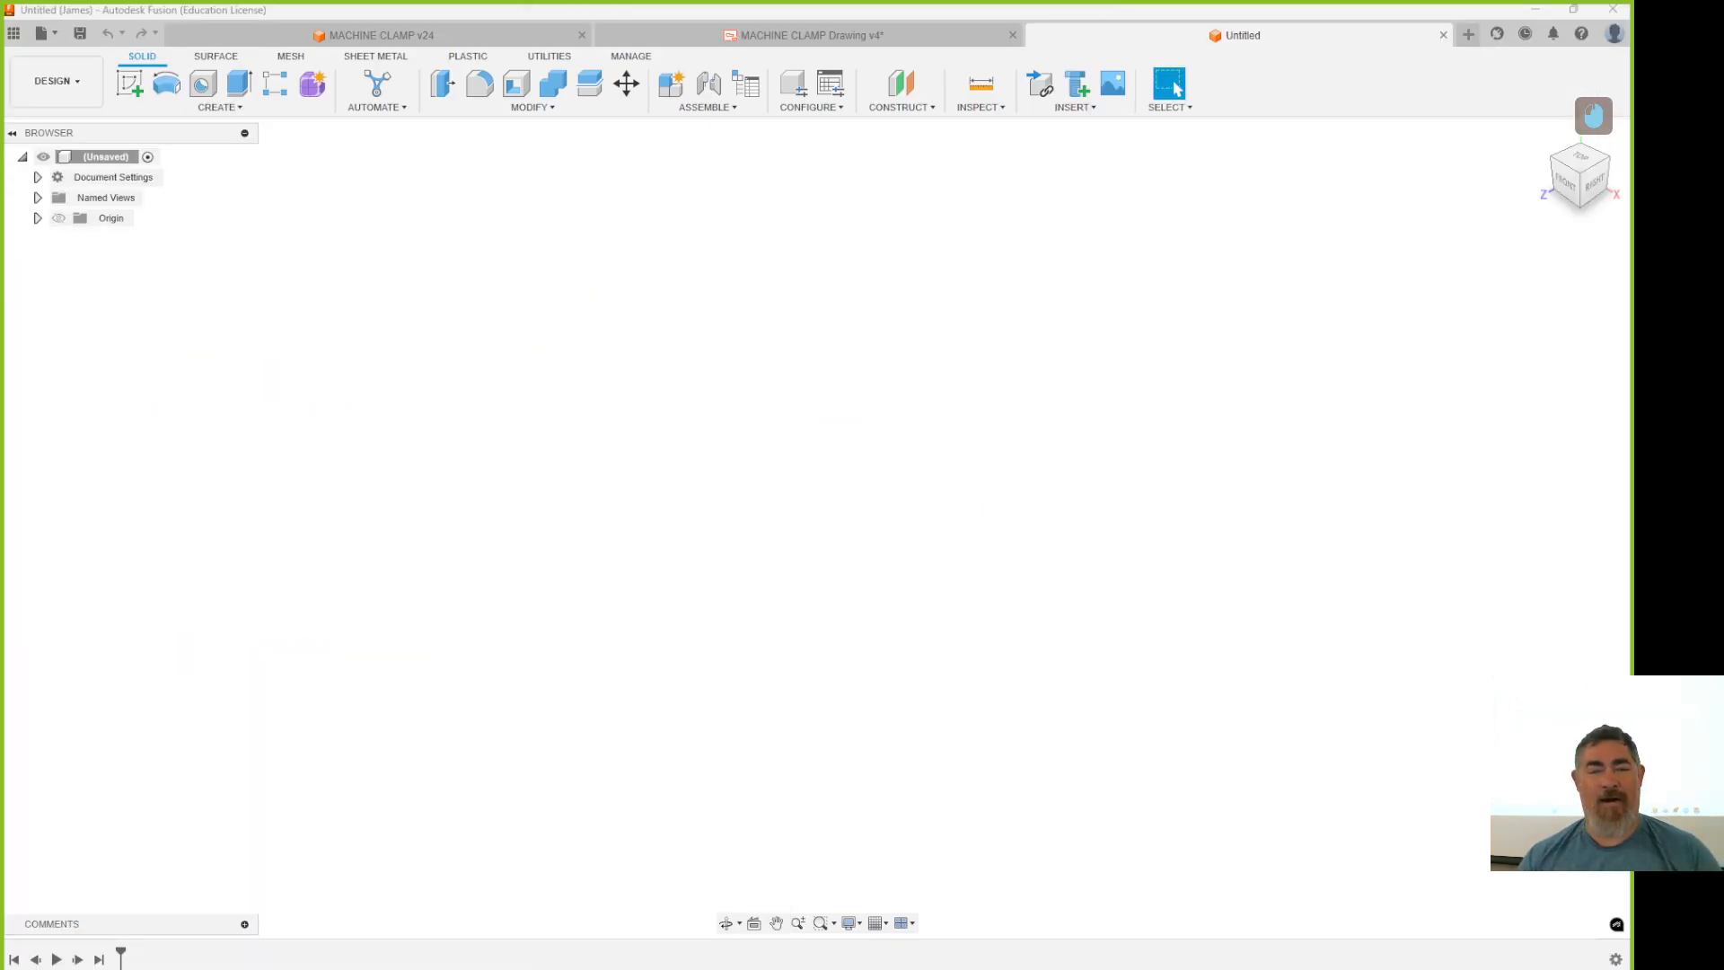
left_click(129, 84)
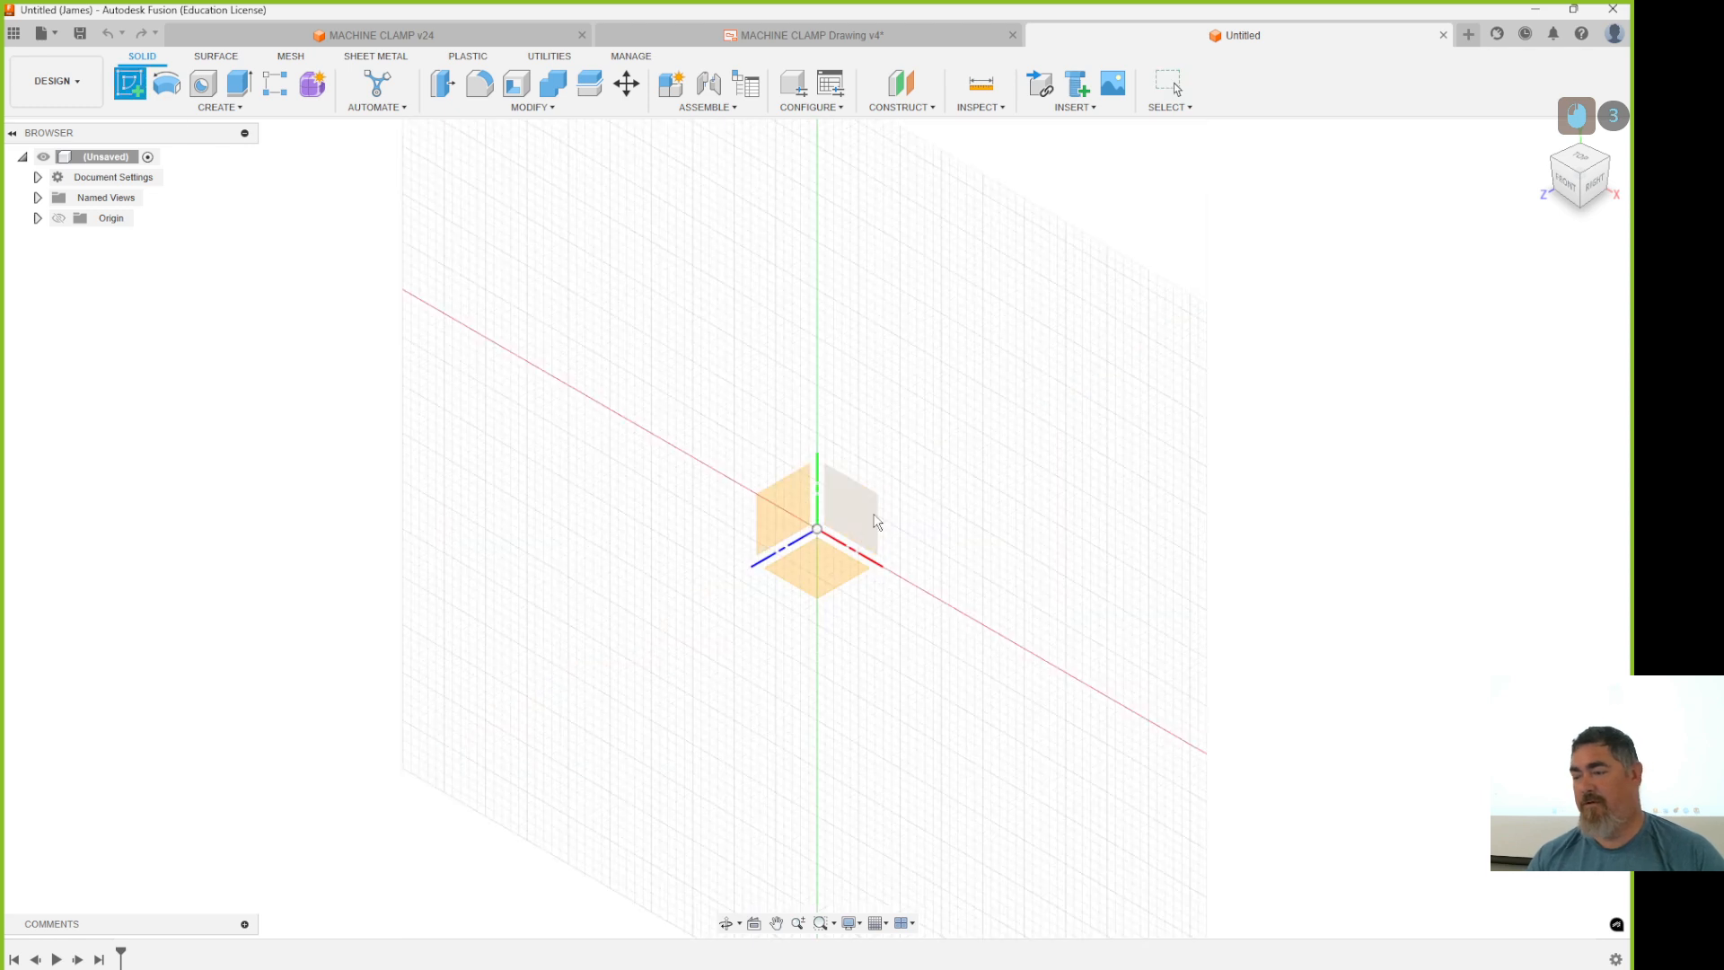
left_click(836, 537)
key("r")
left_click(817, 530)
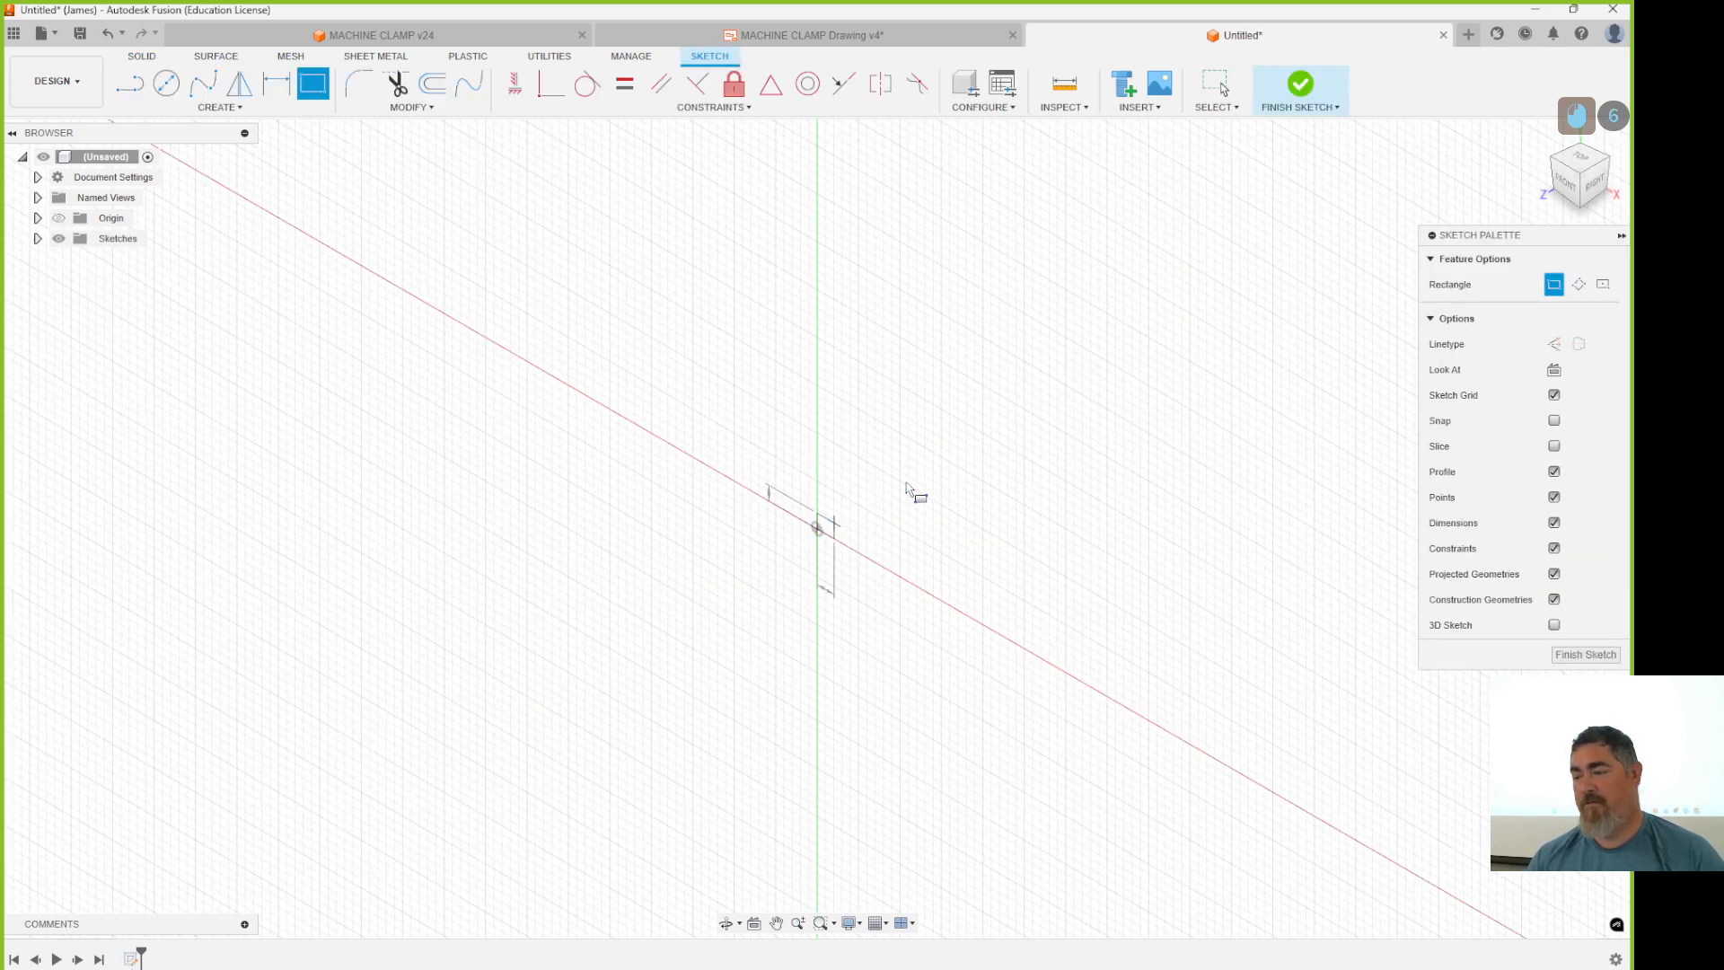
left_click(1160, 503)
key("Escape")
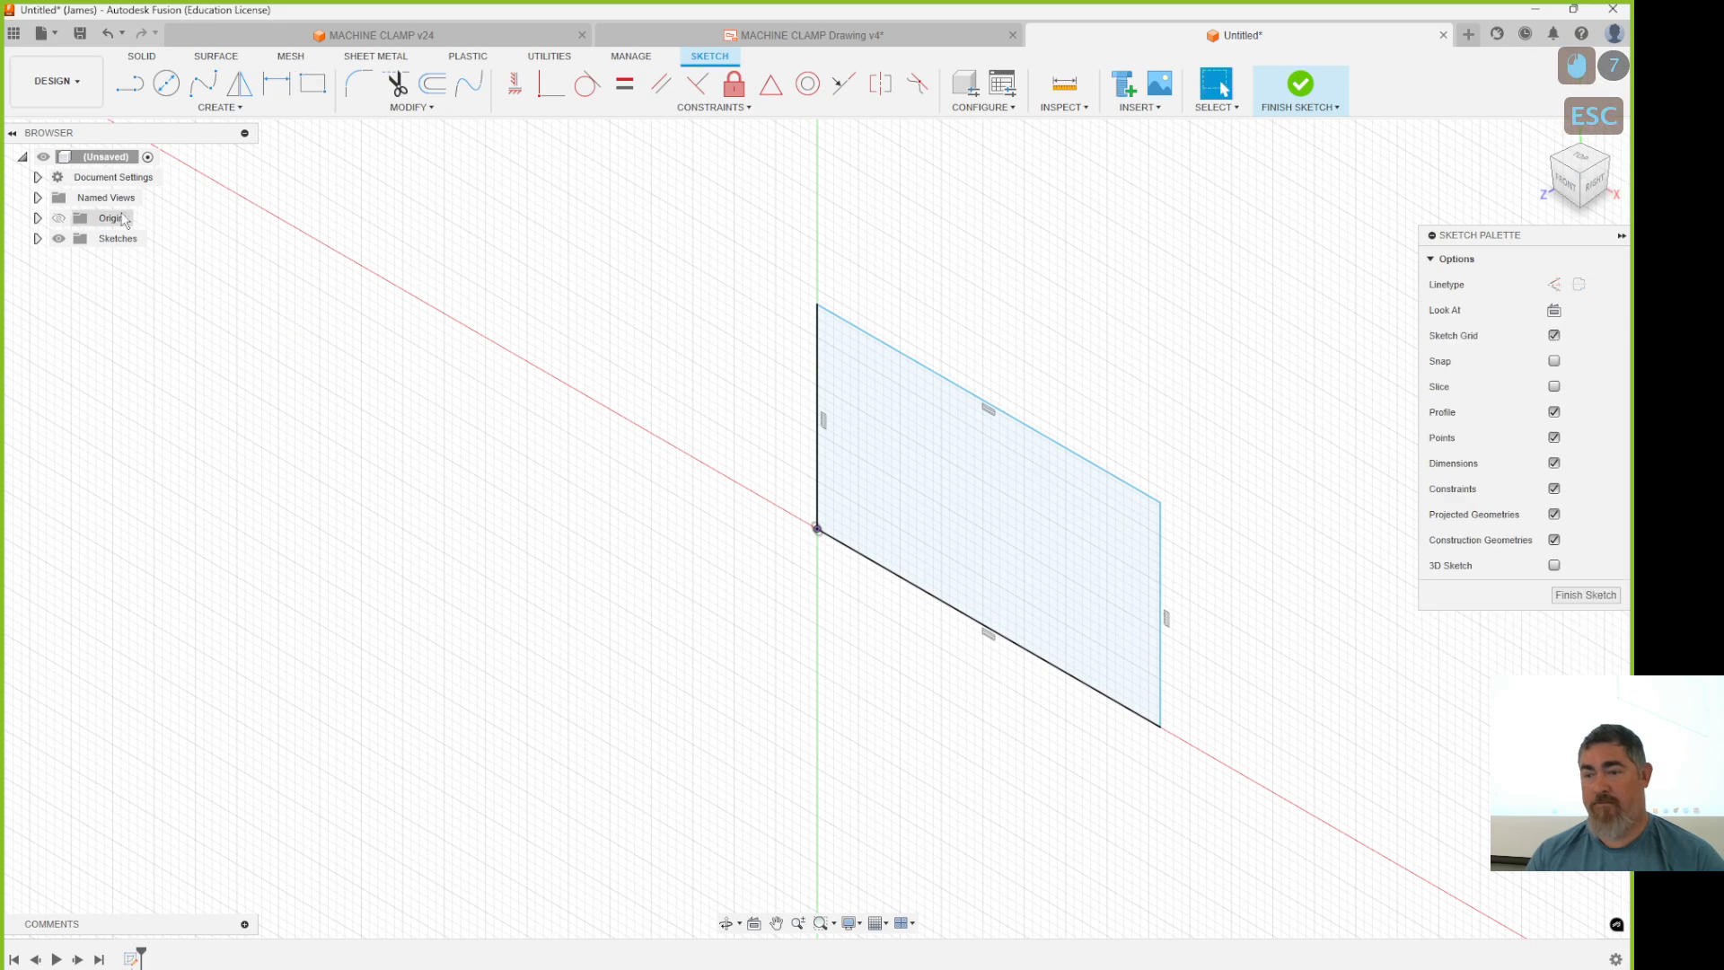
left_click(1582, 595)
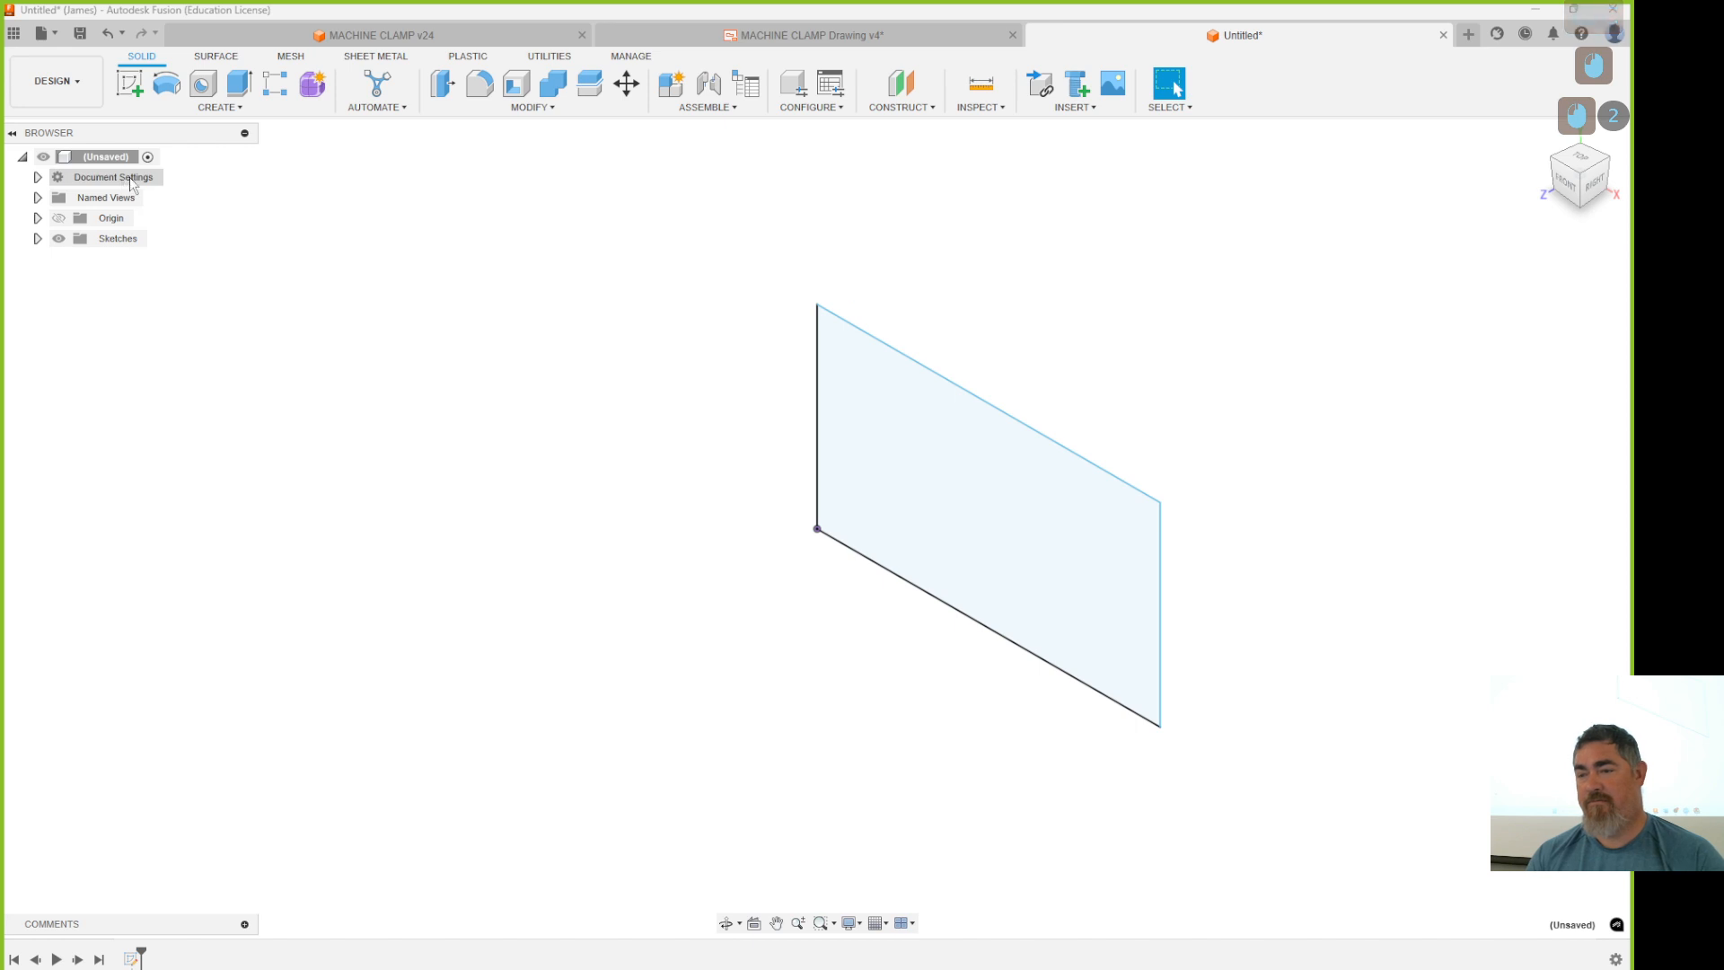
Change the document's active units to millimeters.
double_click(97, 178)
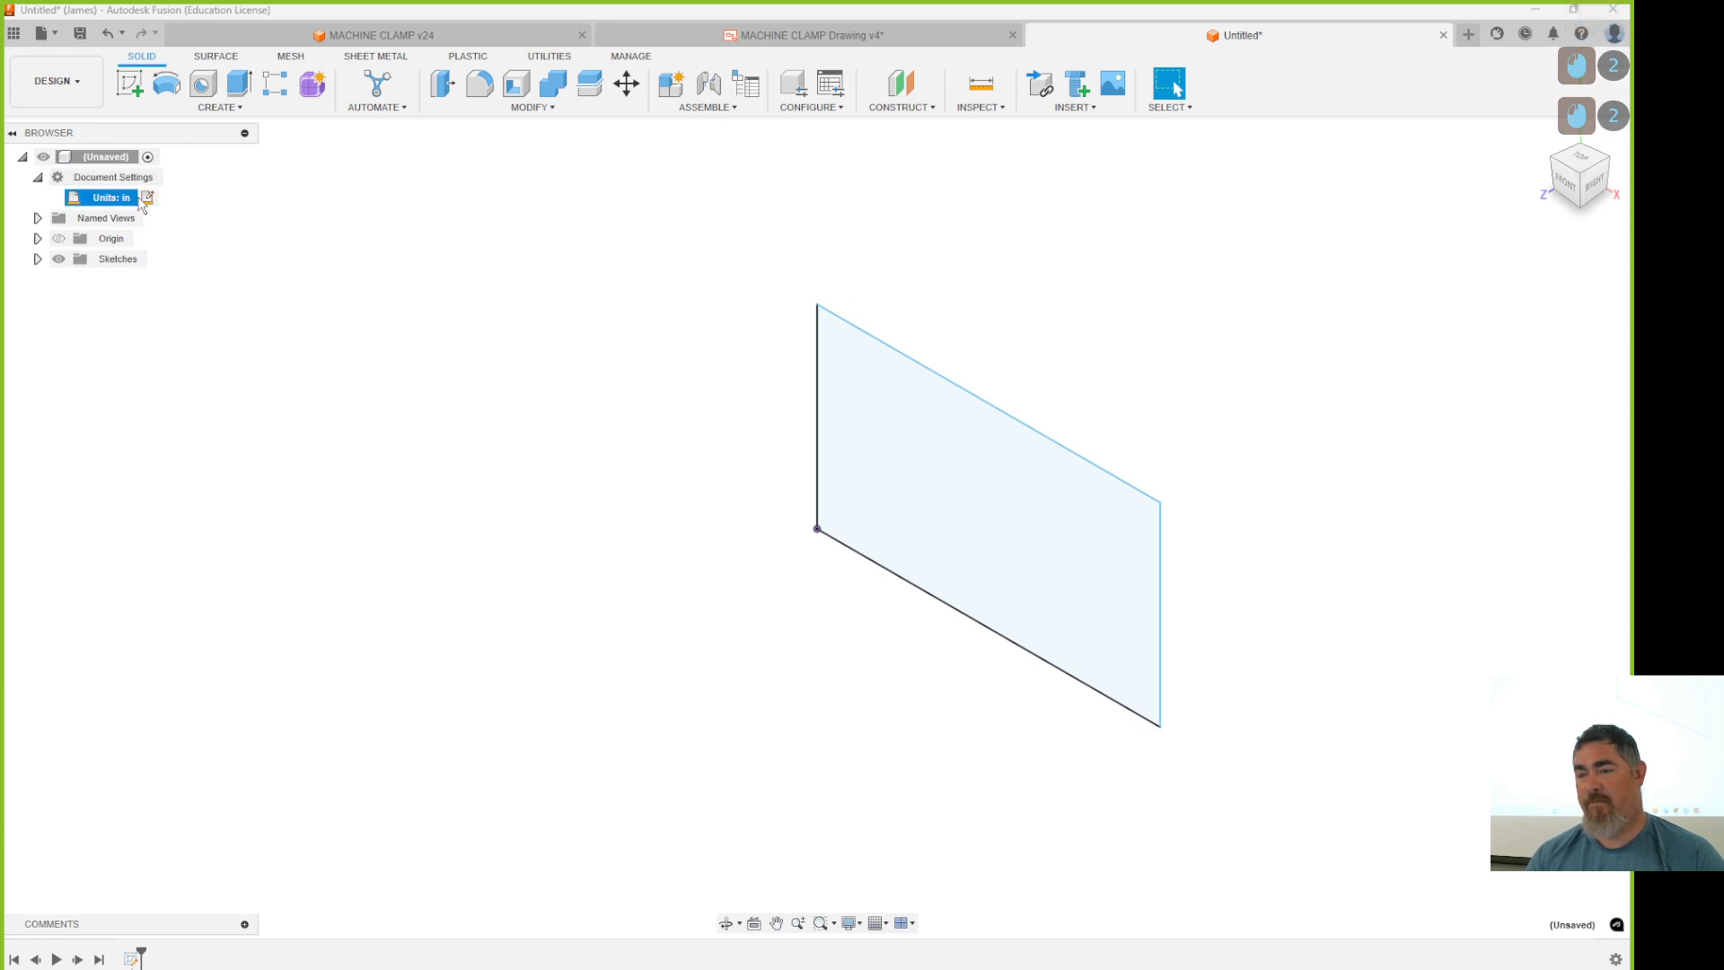
left_click(149, 197)
left_click(1547, 259)
left_click(1541, 298)
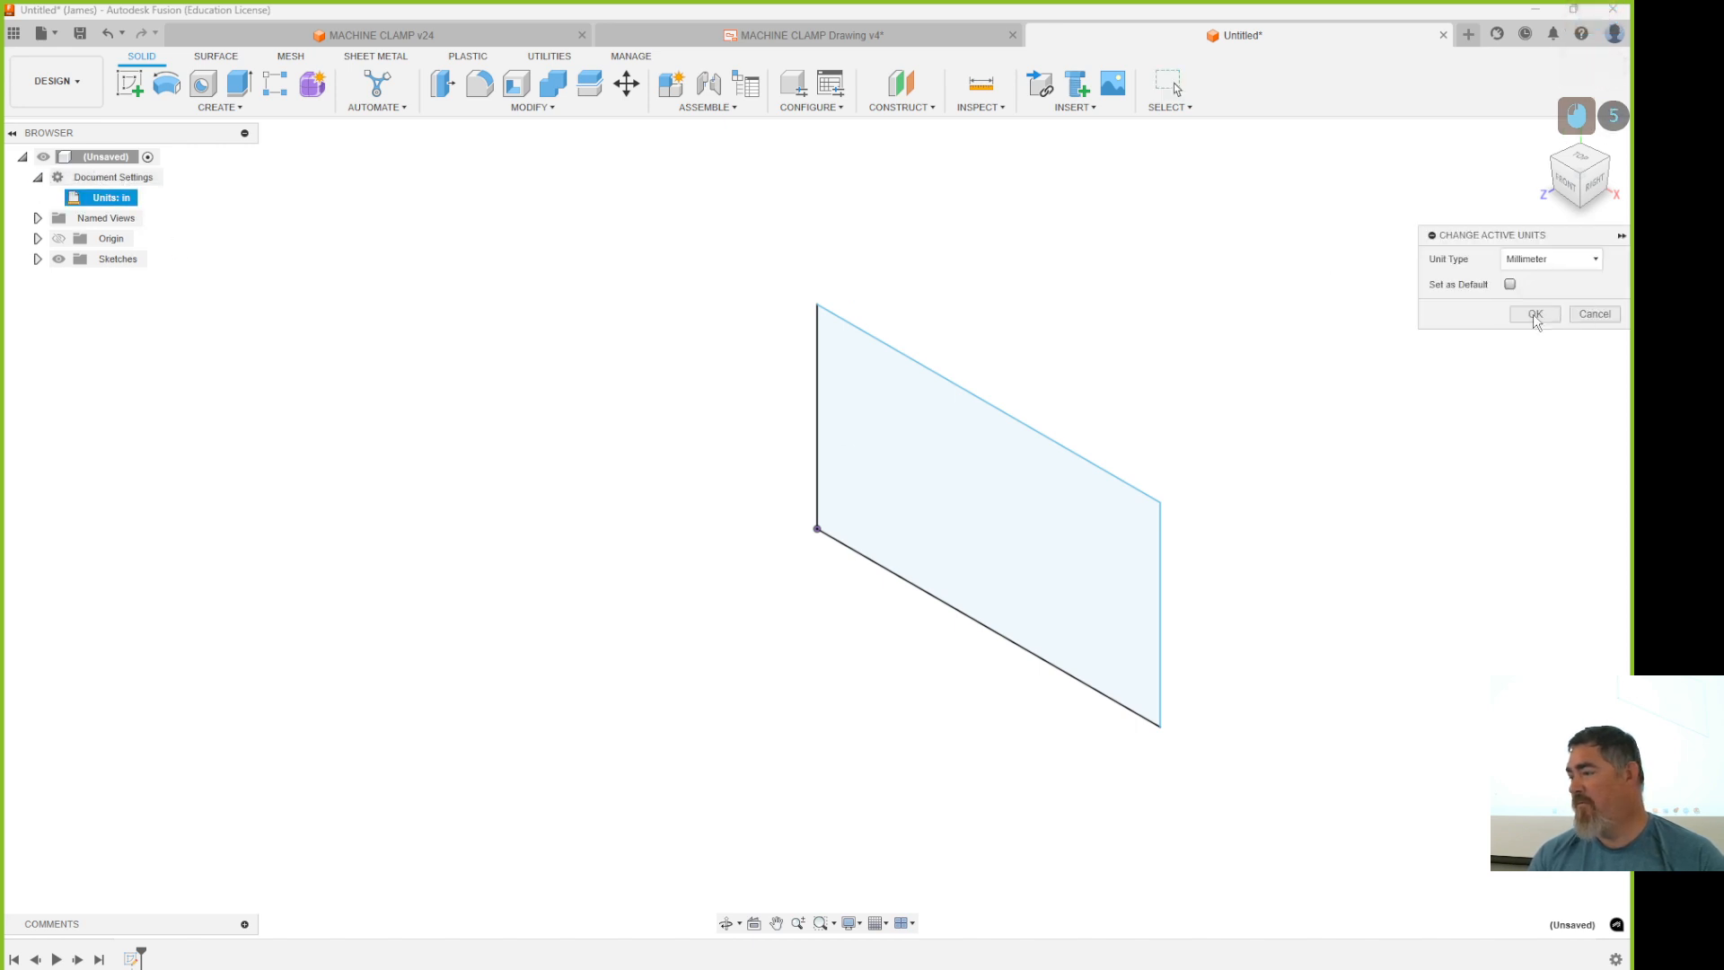
left_click(1535, 314)
Reopen the rectangle sketch and dimension it 80 mm wide by 38 mm high.
double_click(132, 959)
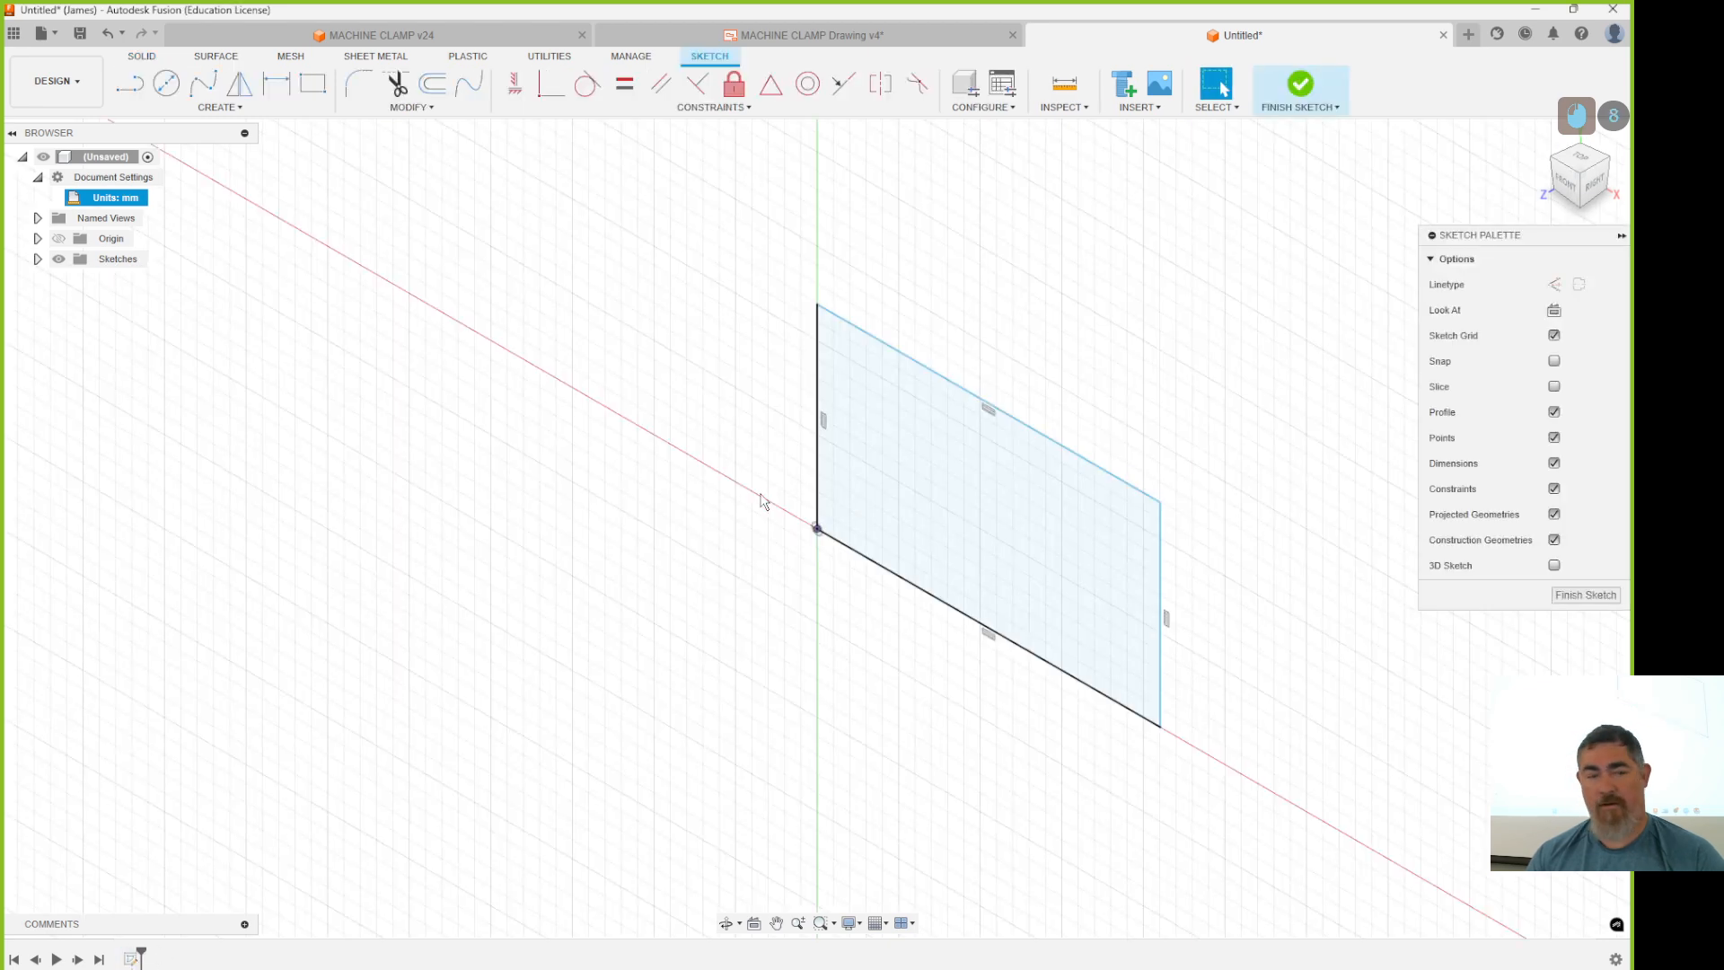
key("d")
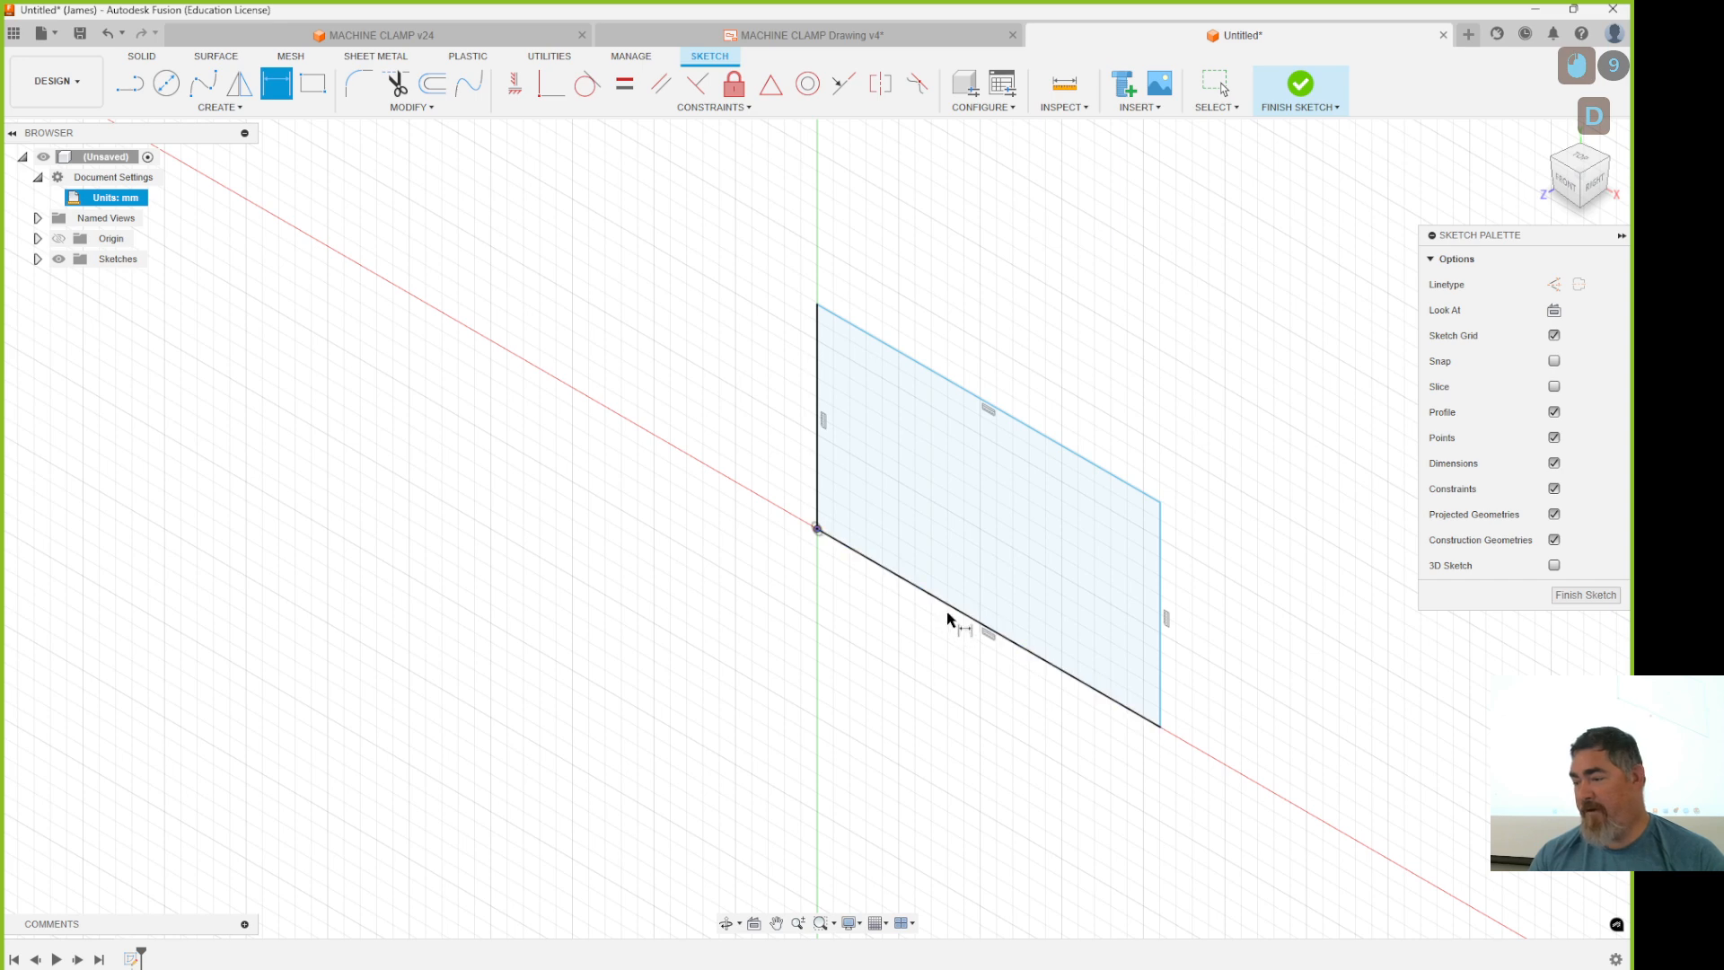
left_click(961, 612)
left_click(915, 688)
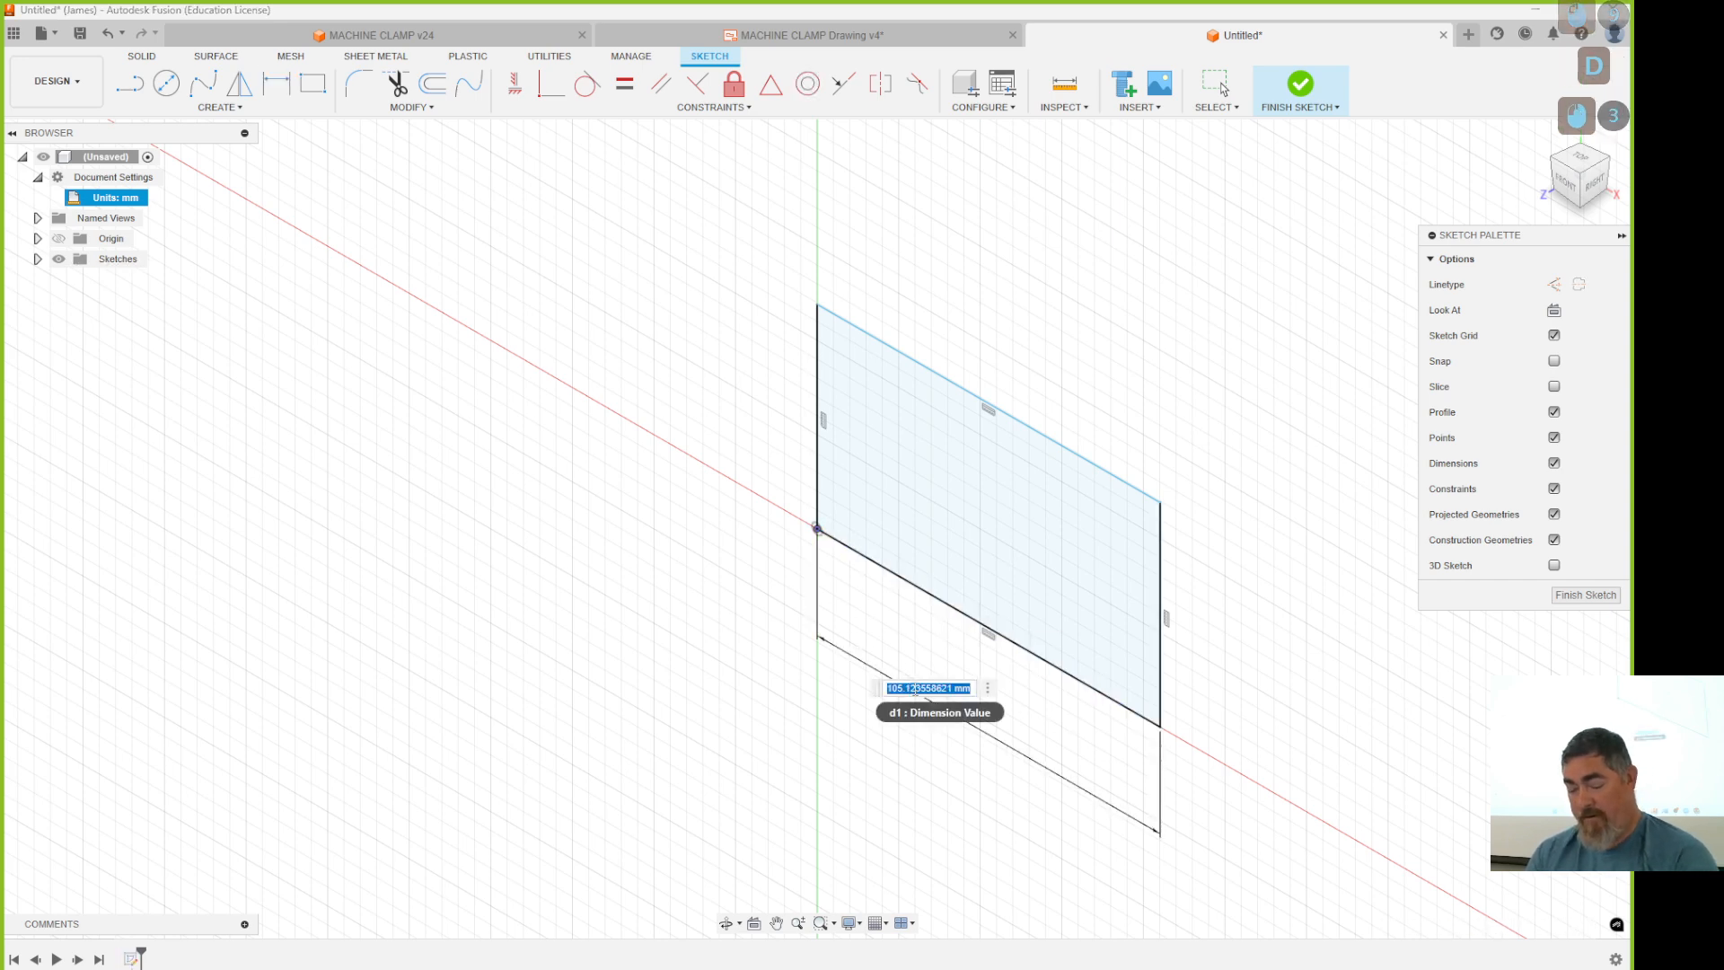
type("80")
key("Return")
left_click(817, 492)
left_click(779, 476)
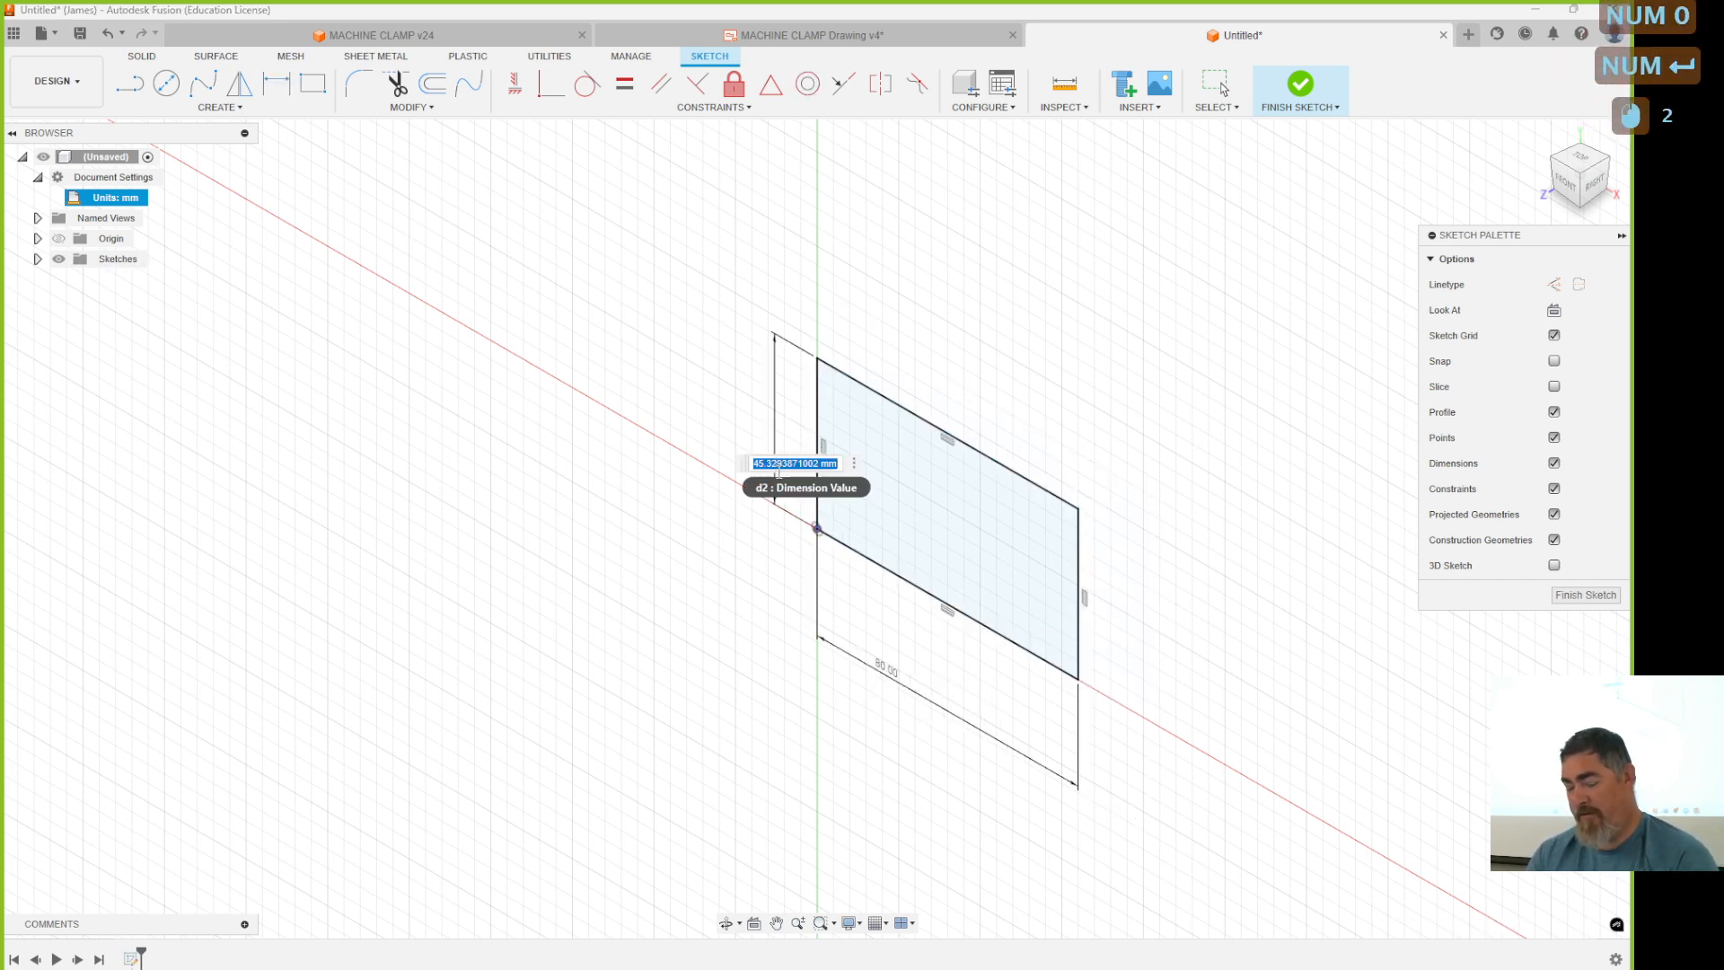
type("38")
key("Return")
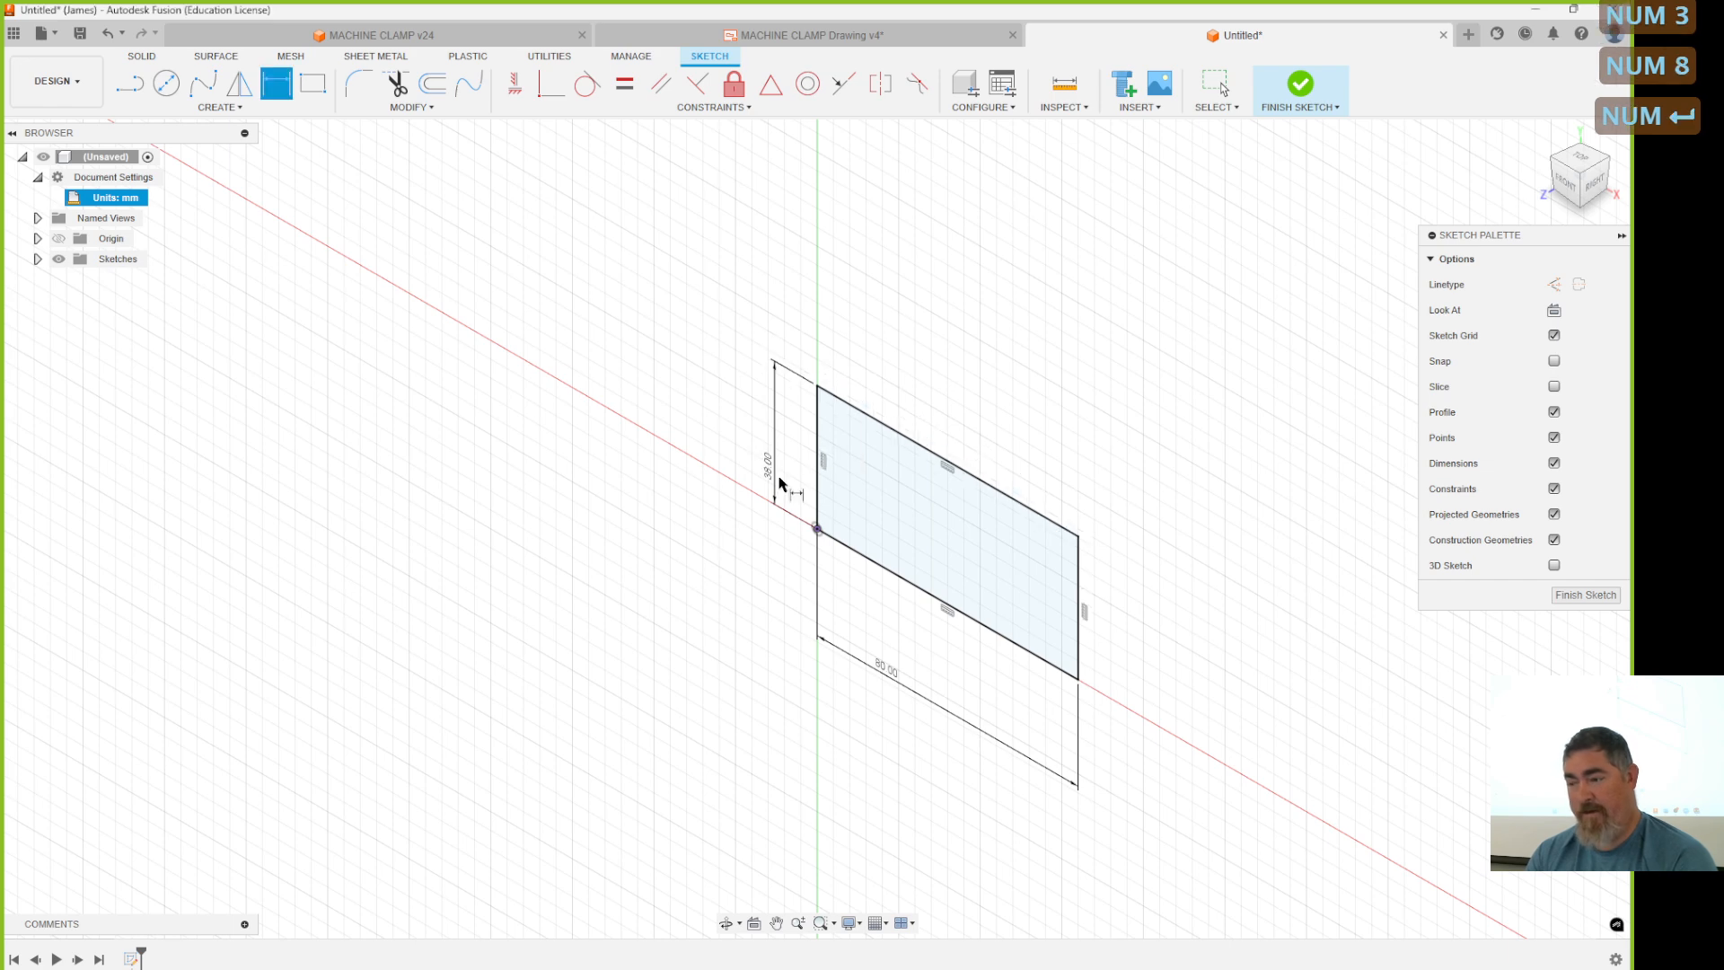
Finish the sketch and extrude the rectangle 5 mm as a new component.
left_click(1301, 85)
left_click(239, 83)
type("5")
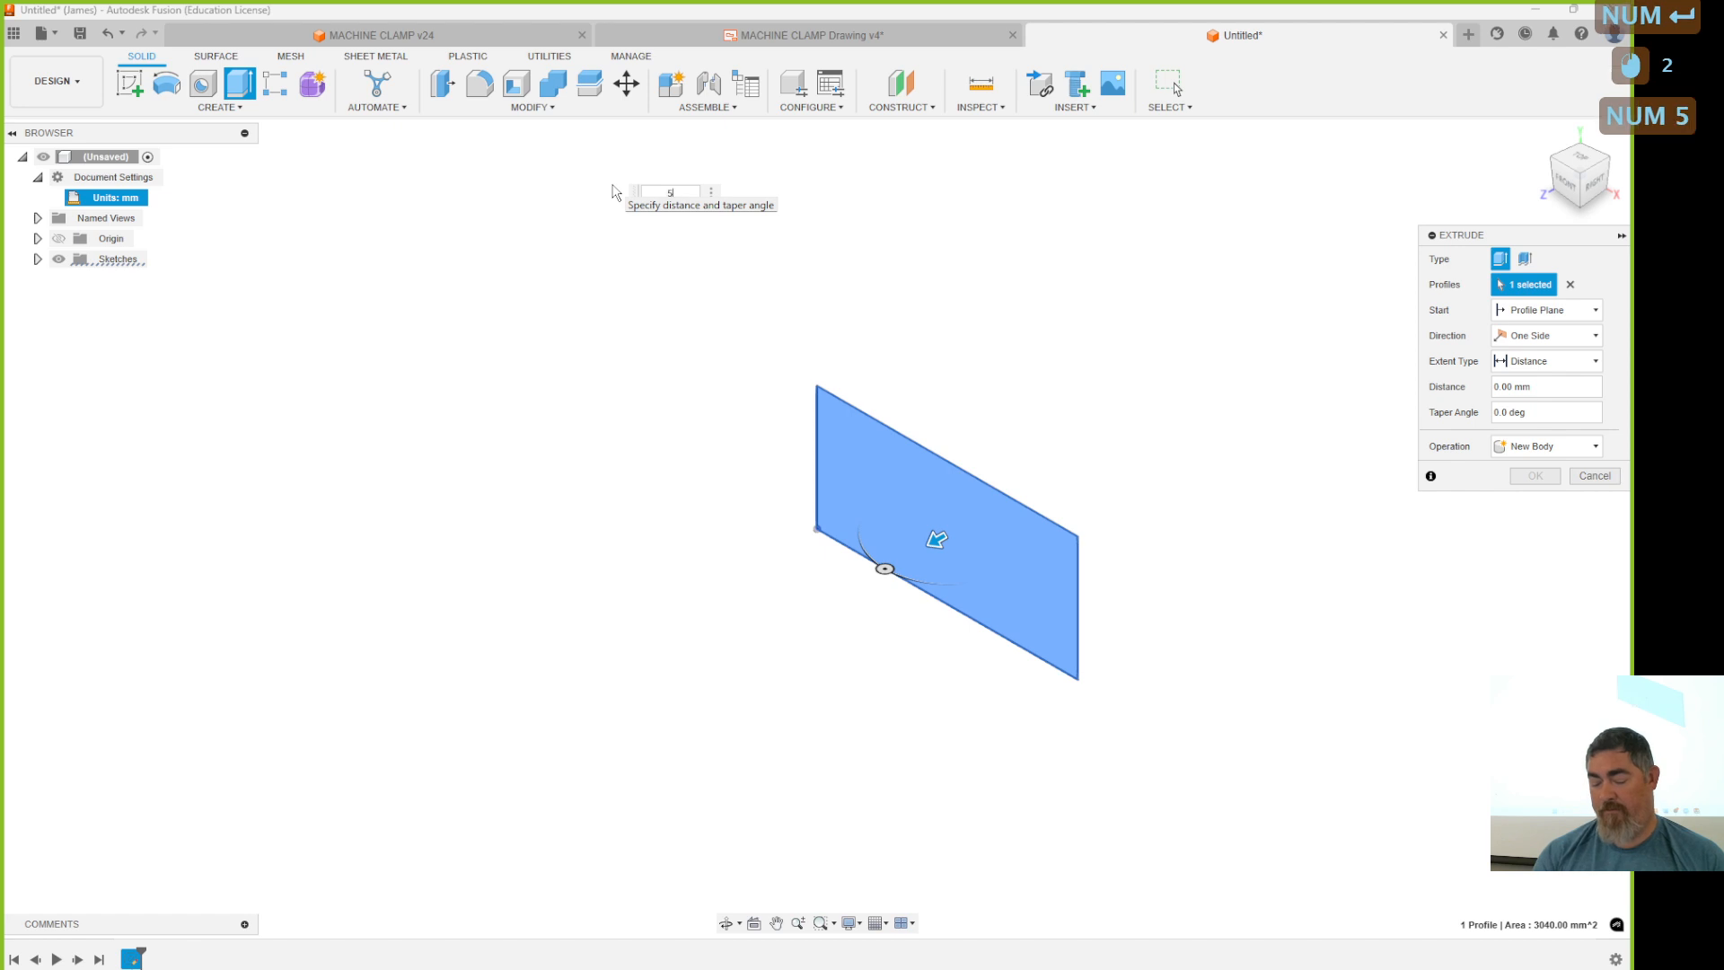
left_click(1547, 446)
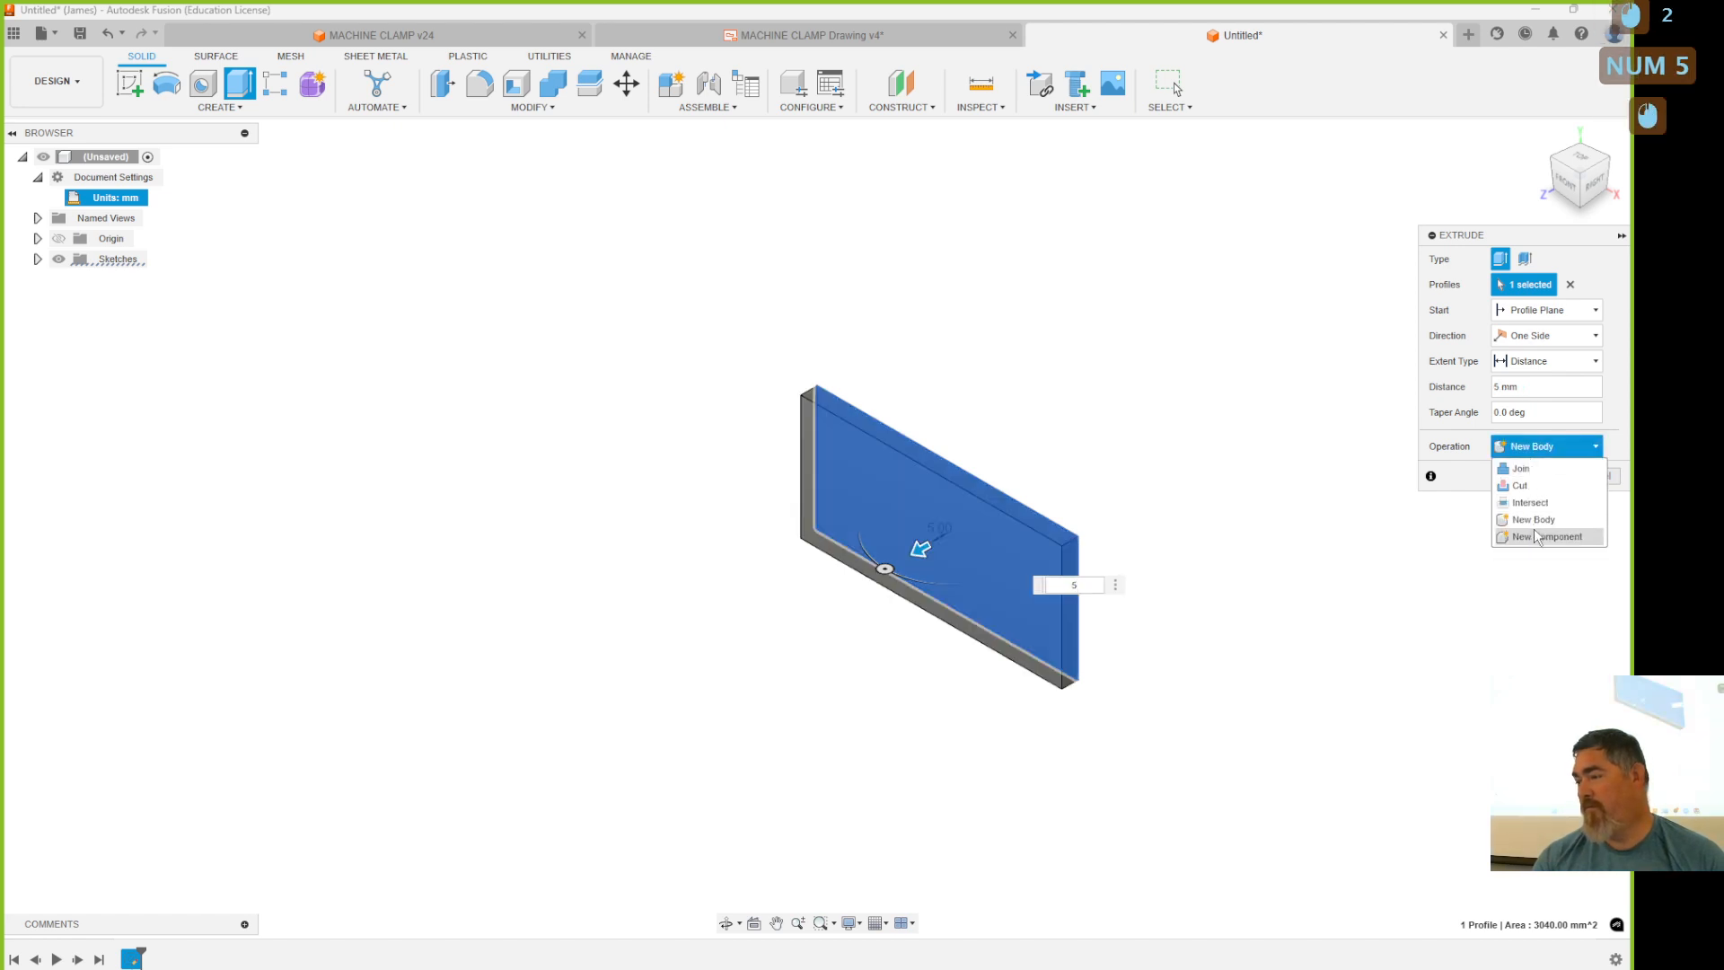
left_click(1531, 536)
left_click(1536, 475)
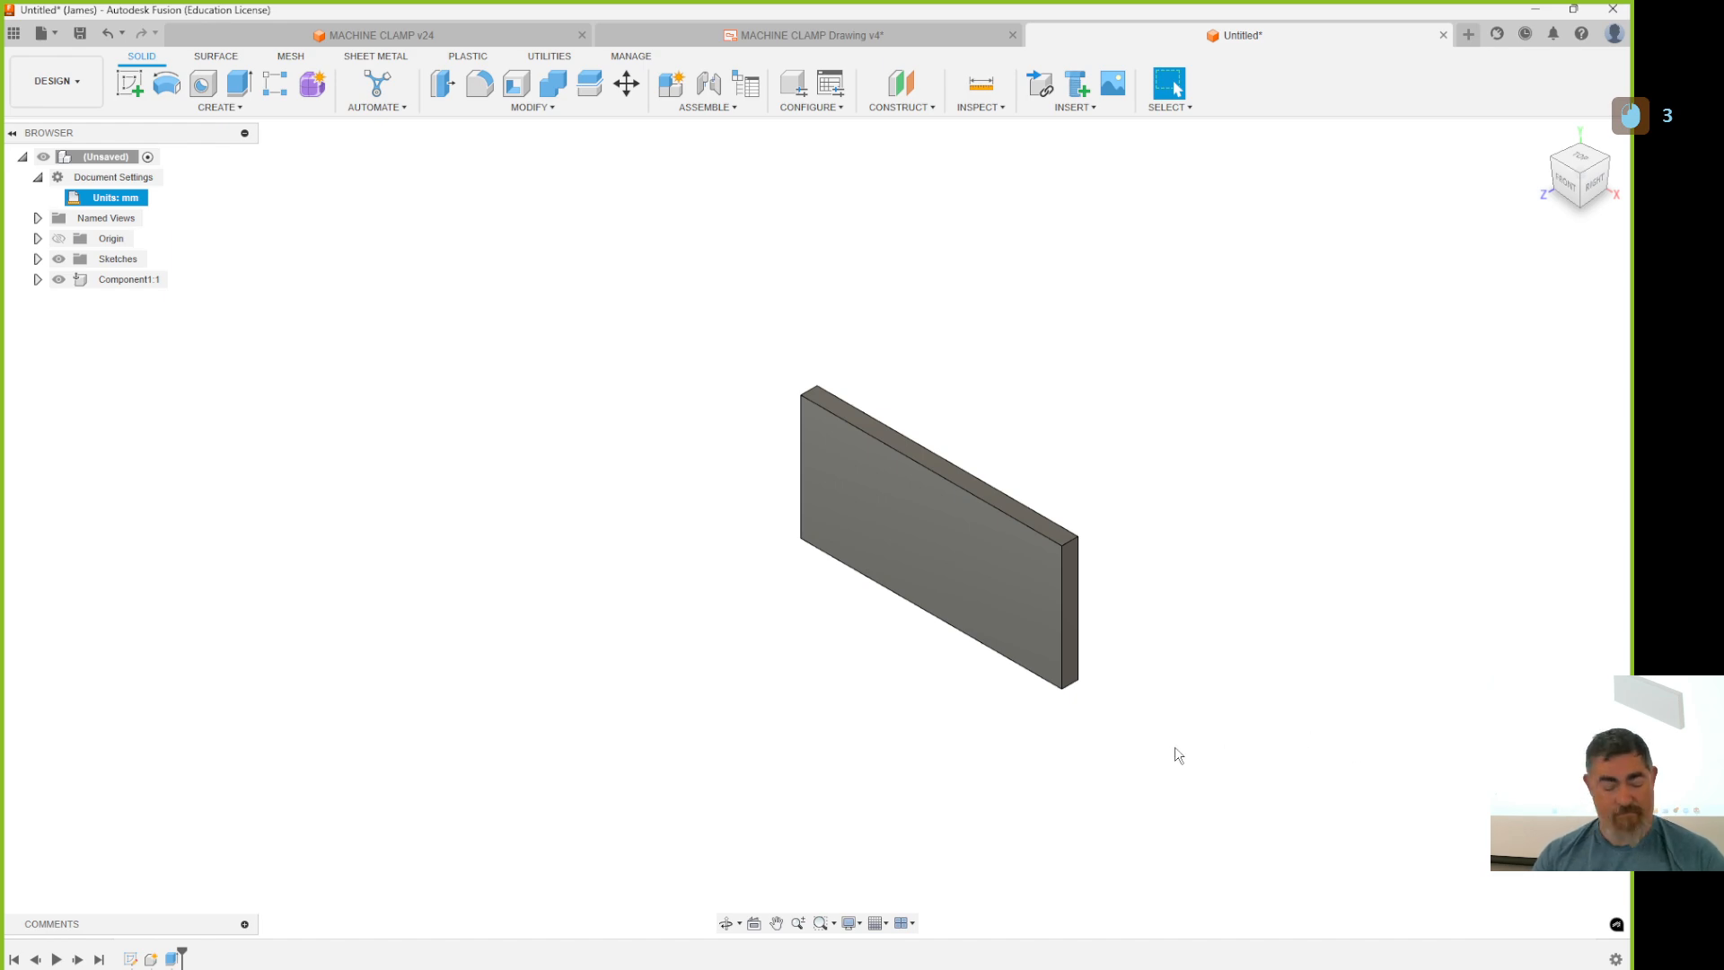
Sketch a rectangle about 42 mm by 12.5 mm on the plate's front face, based on its lower edge.
middle_click_drag(1178, 754, 1201, 742, "shift")
left_click(124, 96)
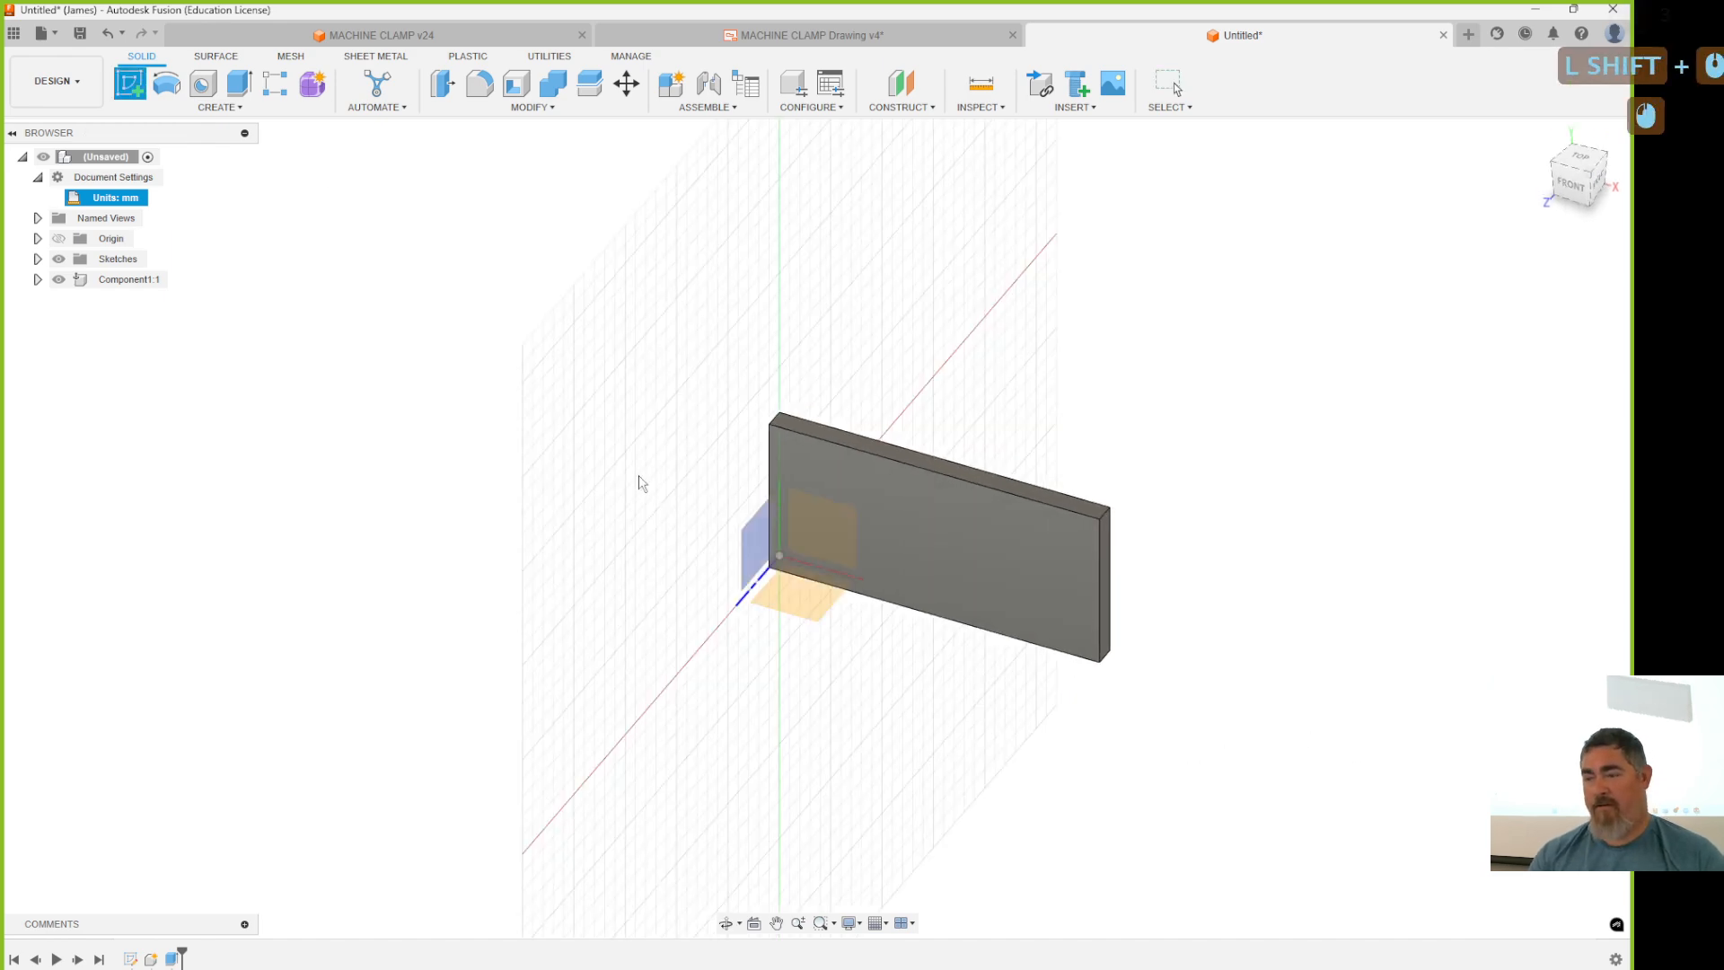
left_click(904, 550)
key("r")
left_click(843, 542)
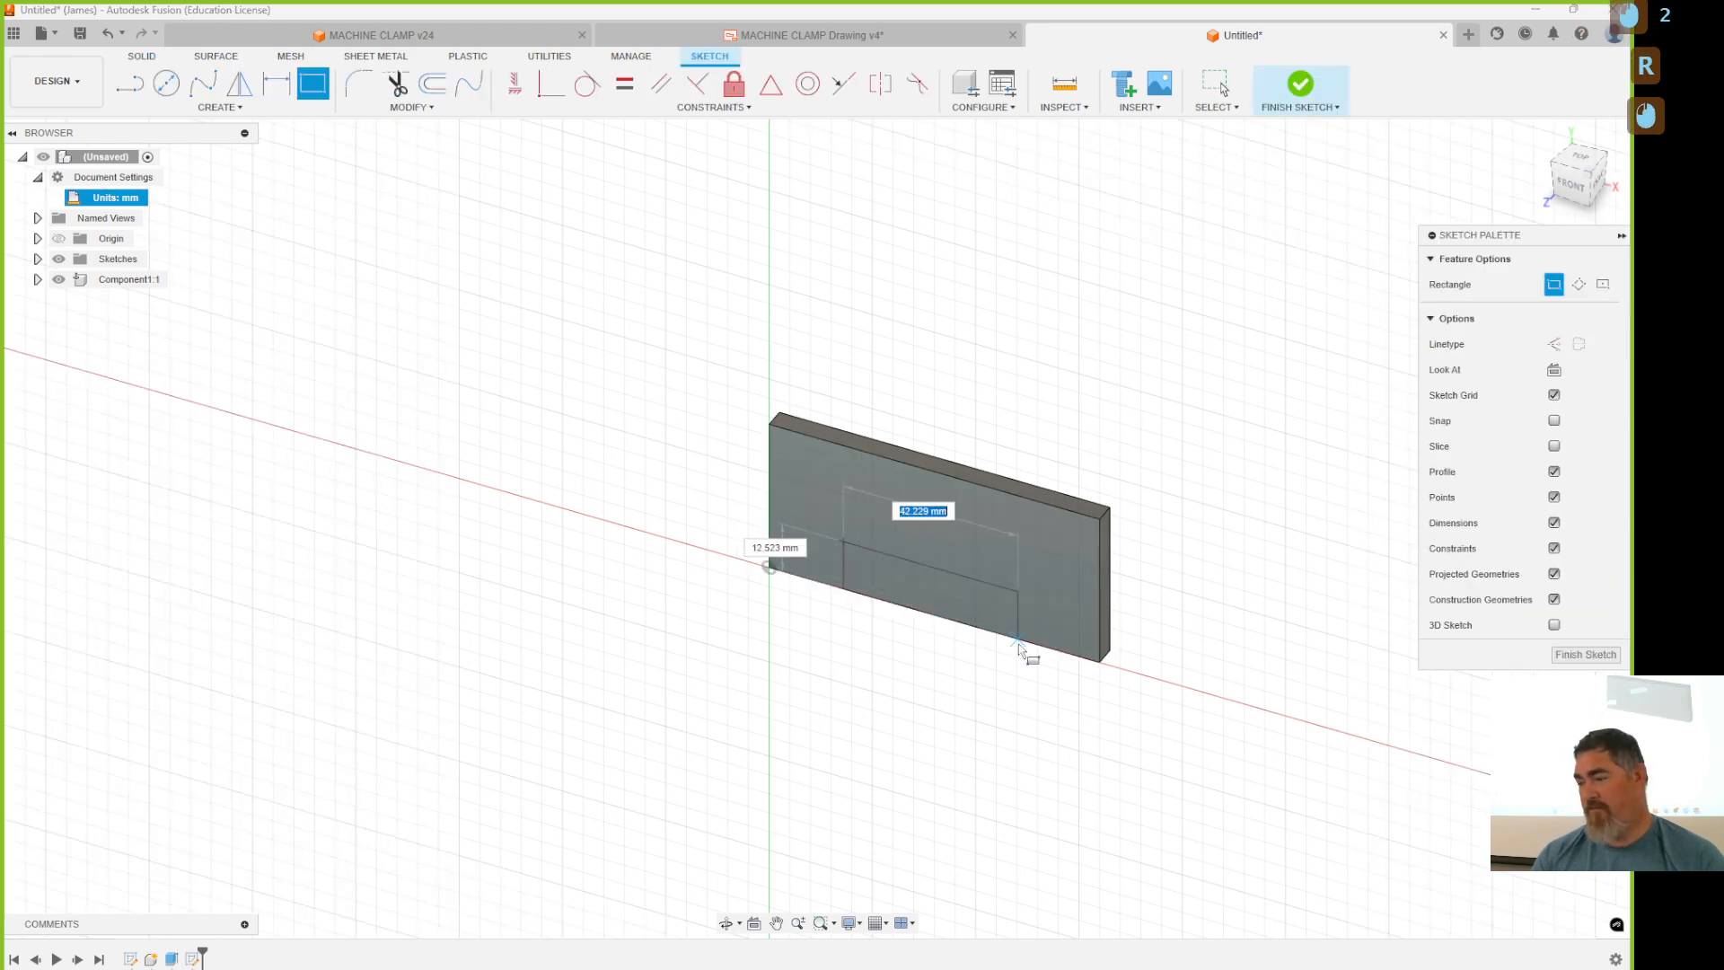
left_click(1019, 639)
Set the height of the lower-edge rectangle to 10 mm.
key("d")
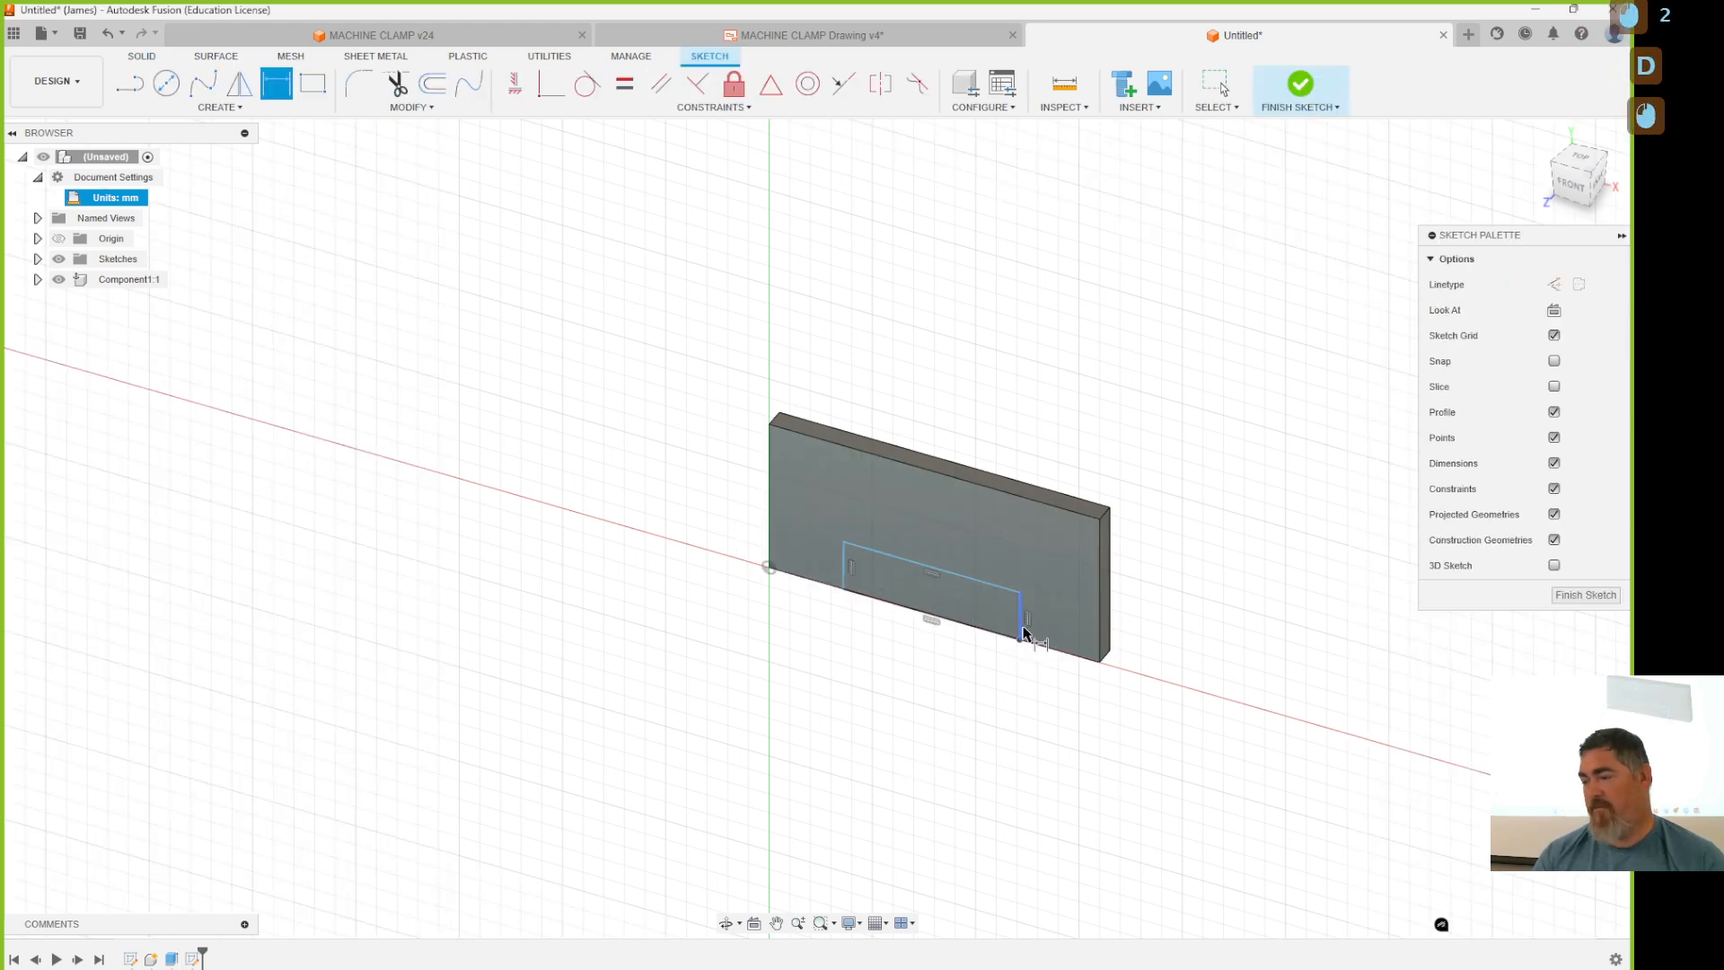
left_click(1022, 627)
left_click(1177, 633)
type("10")
key("Return")
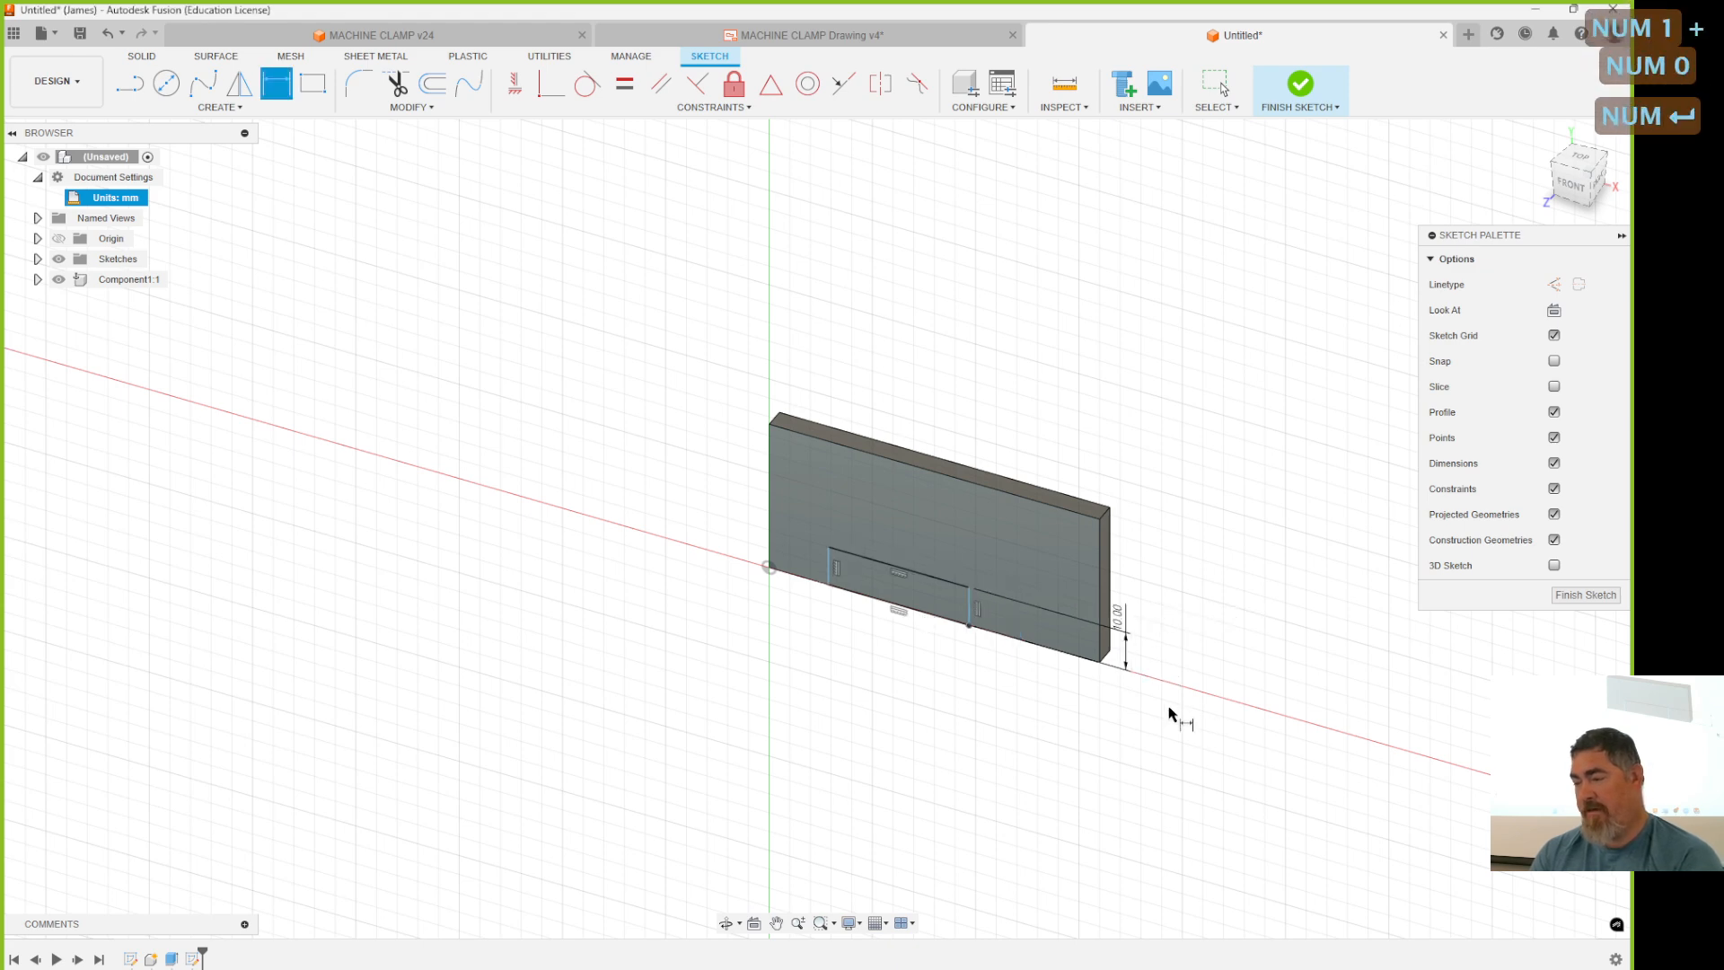
Dimension the rectangle's sides 15.6 mm from the plate's right end and 11.7 mm from its left end.
left_click(972, 620)
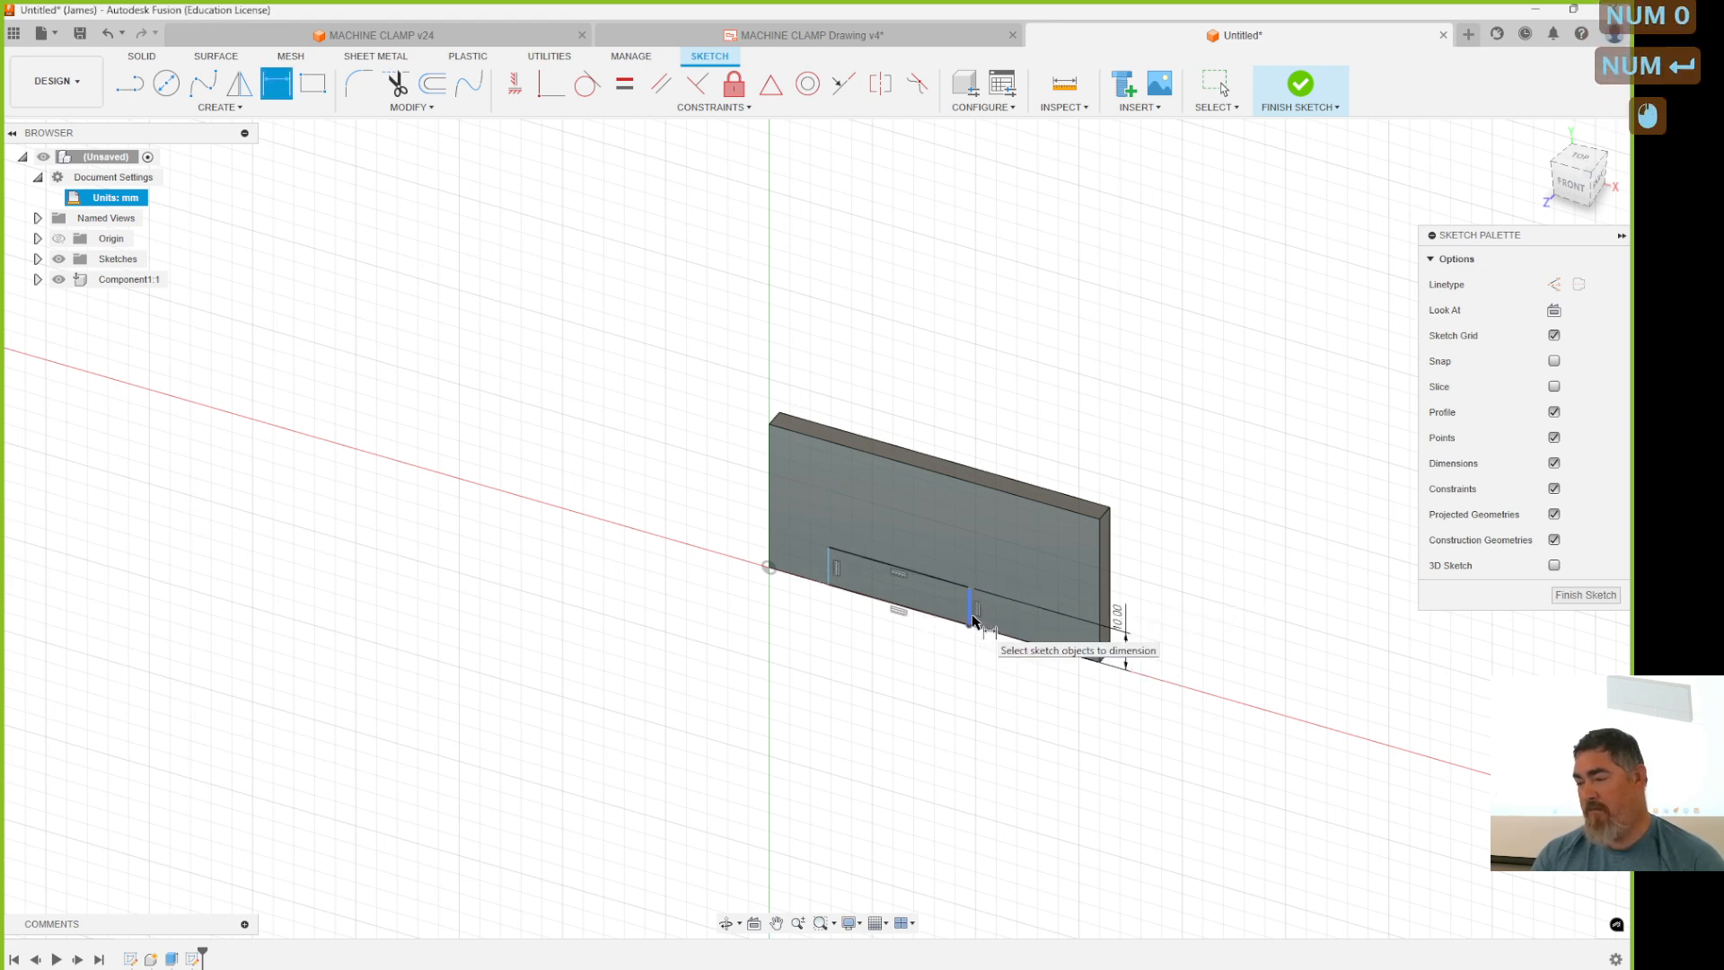
left_click(1104, 629)
left_click(1020, 731)
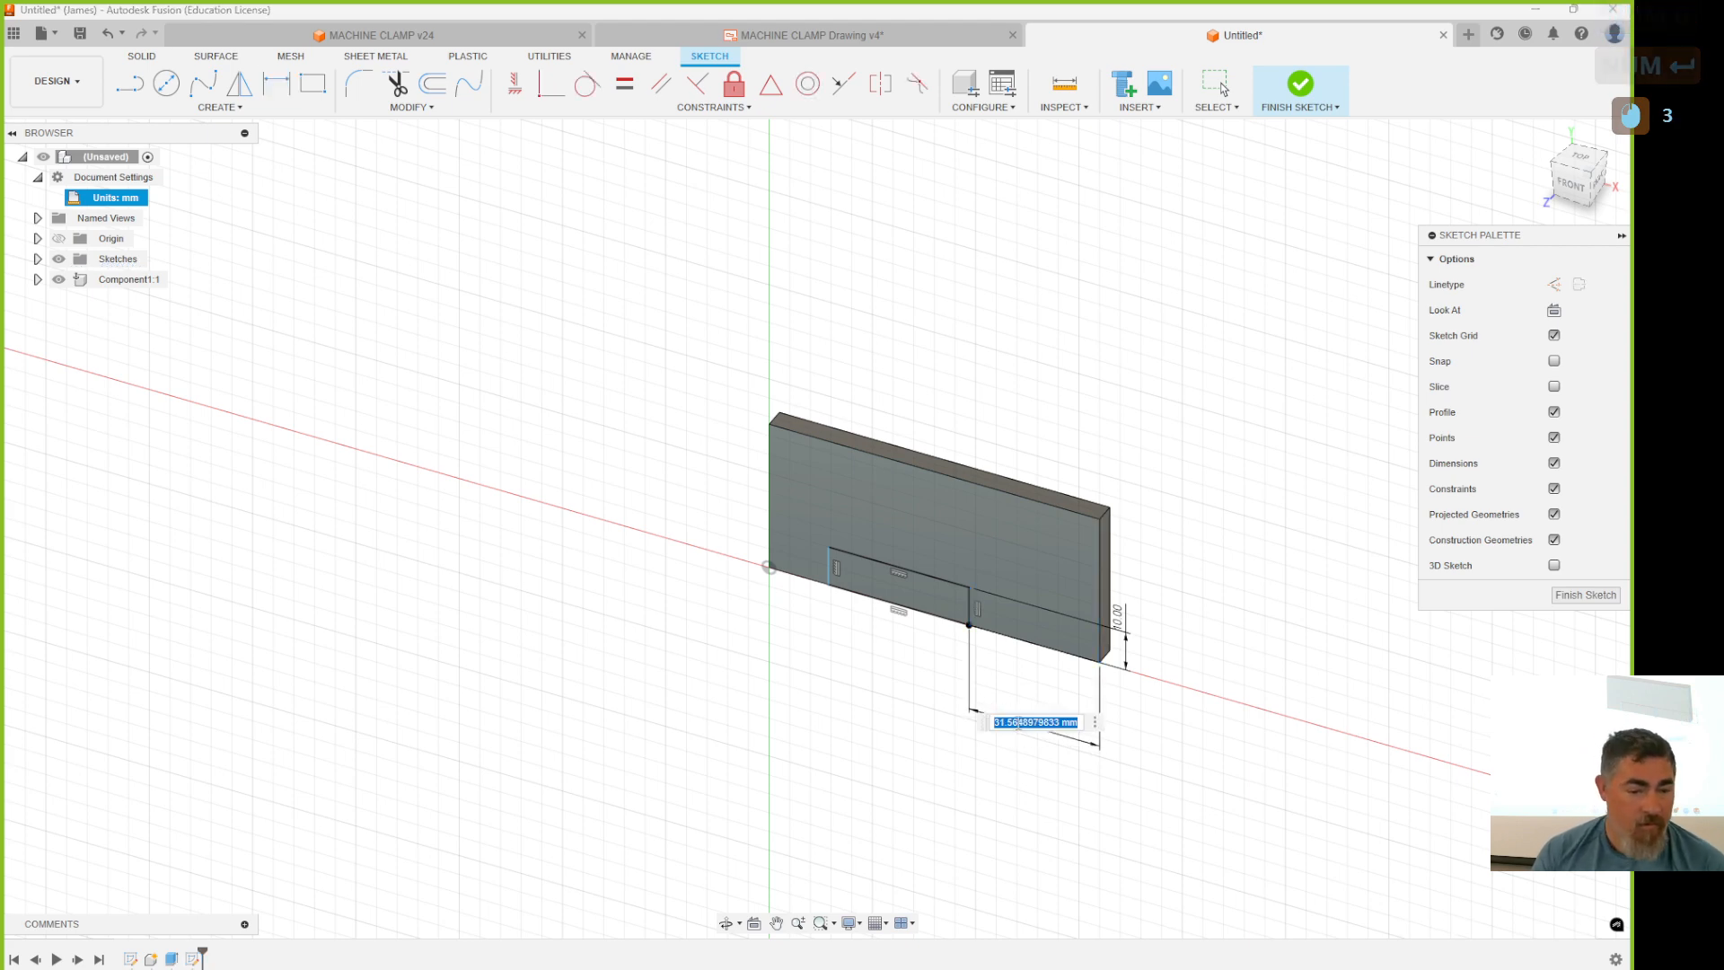
type("15.6")
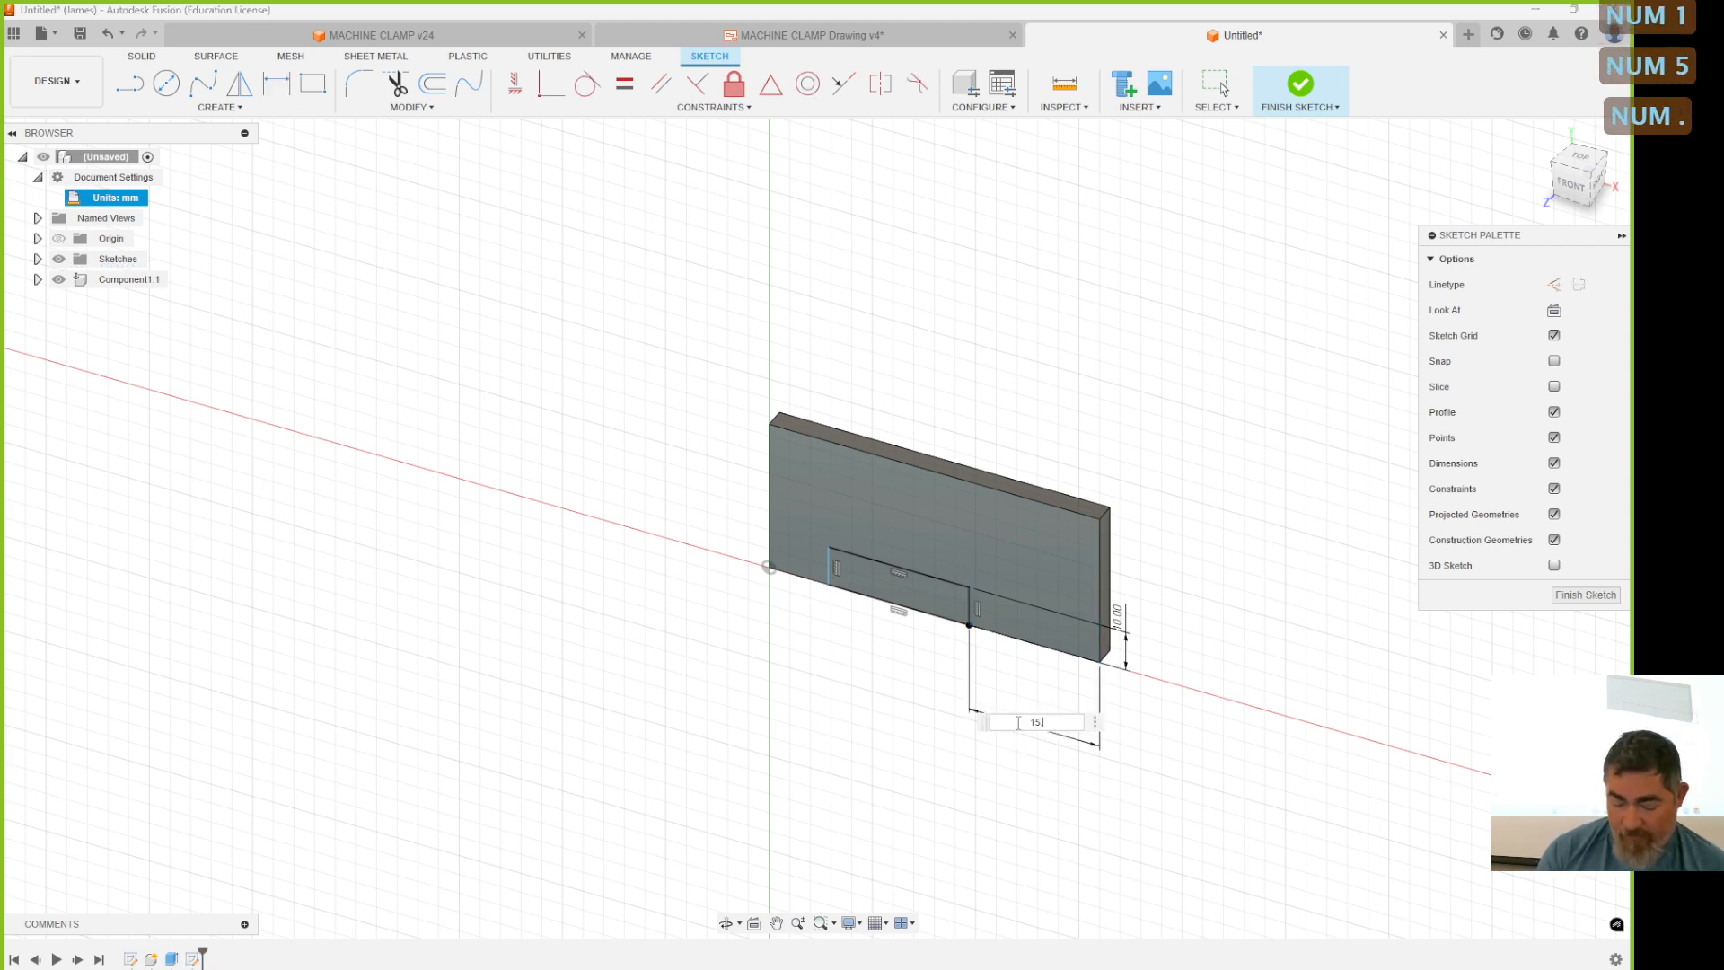
key("Return")
left_click(898, 591)
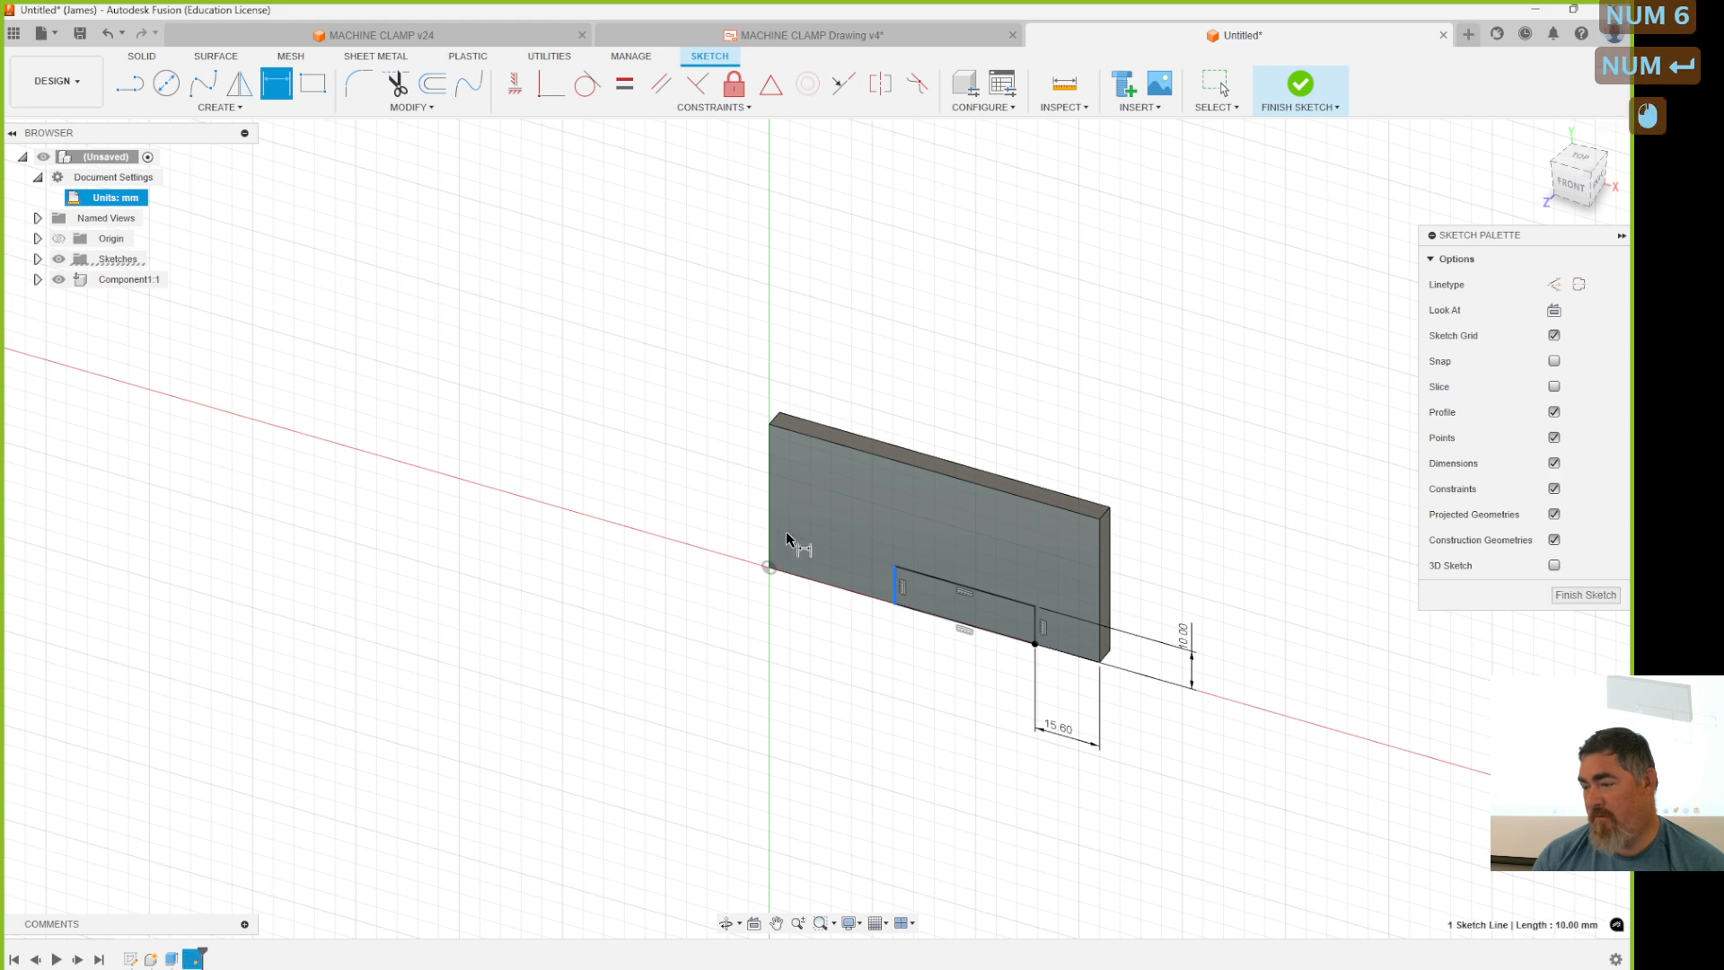
left_click(769, 552)
left_click(793, 662)
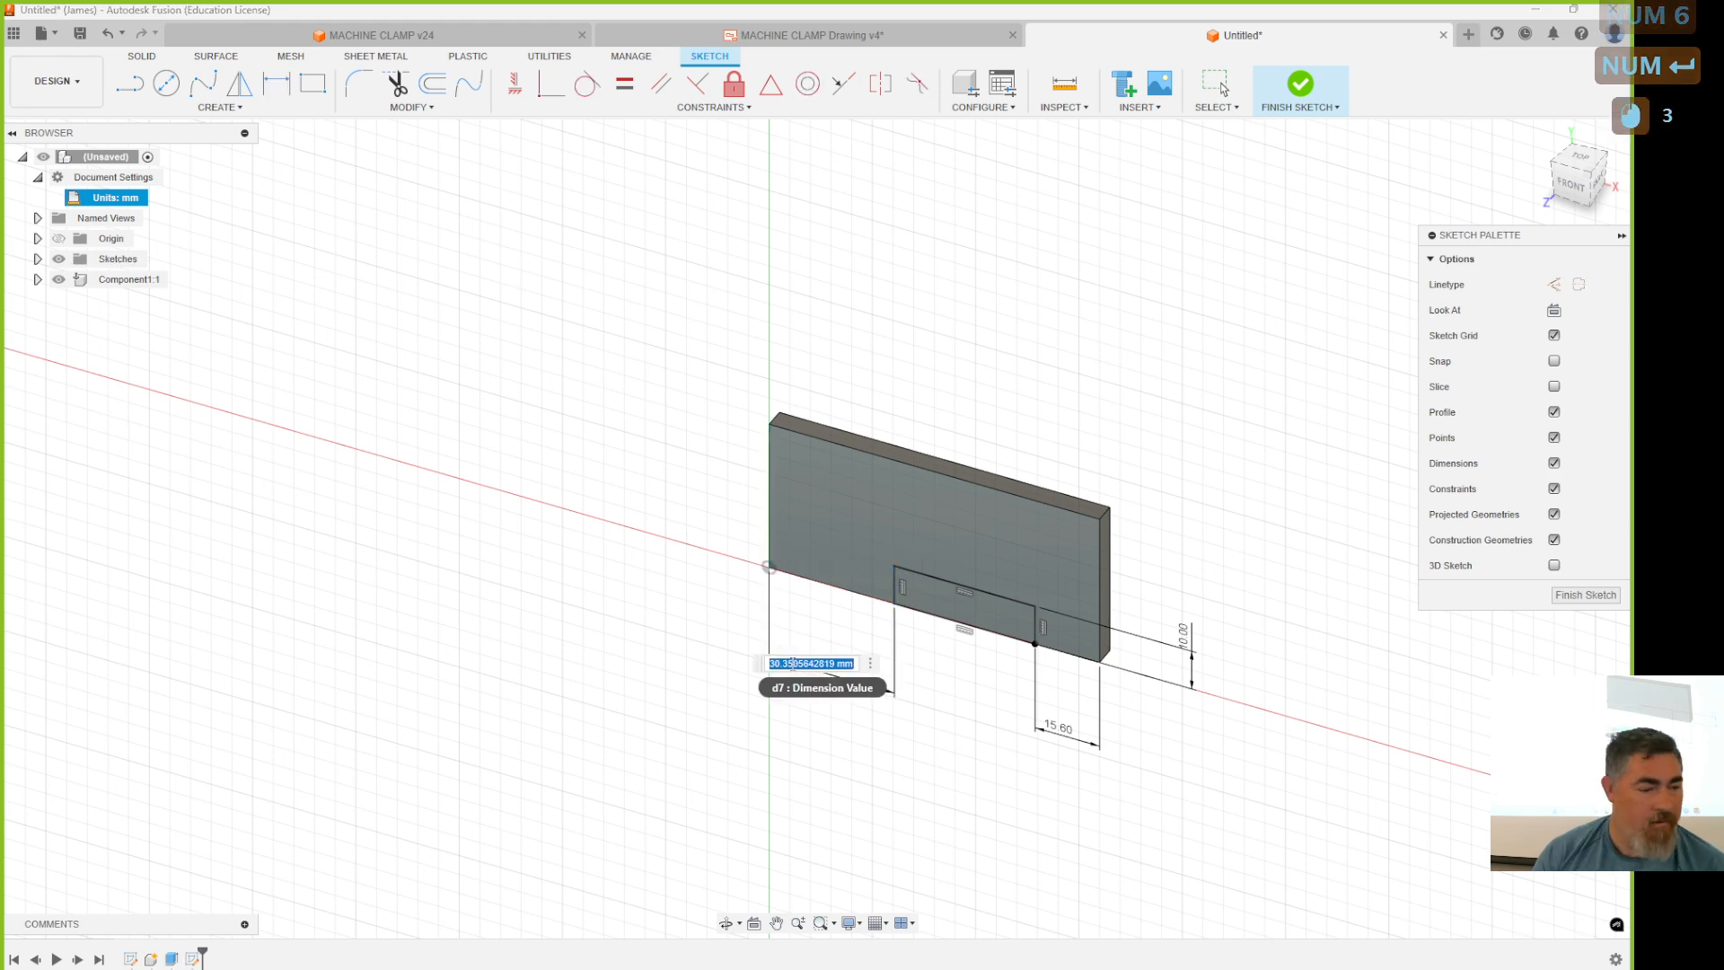
type("11.7")
key("Return")
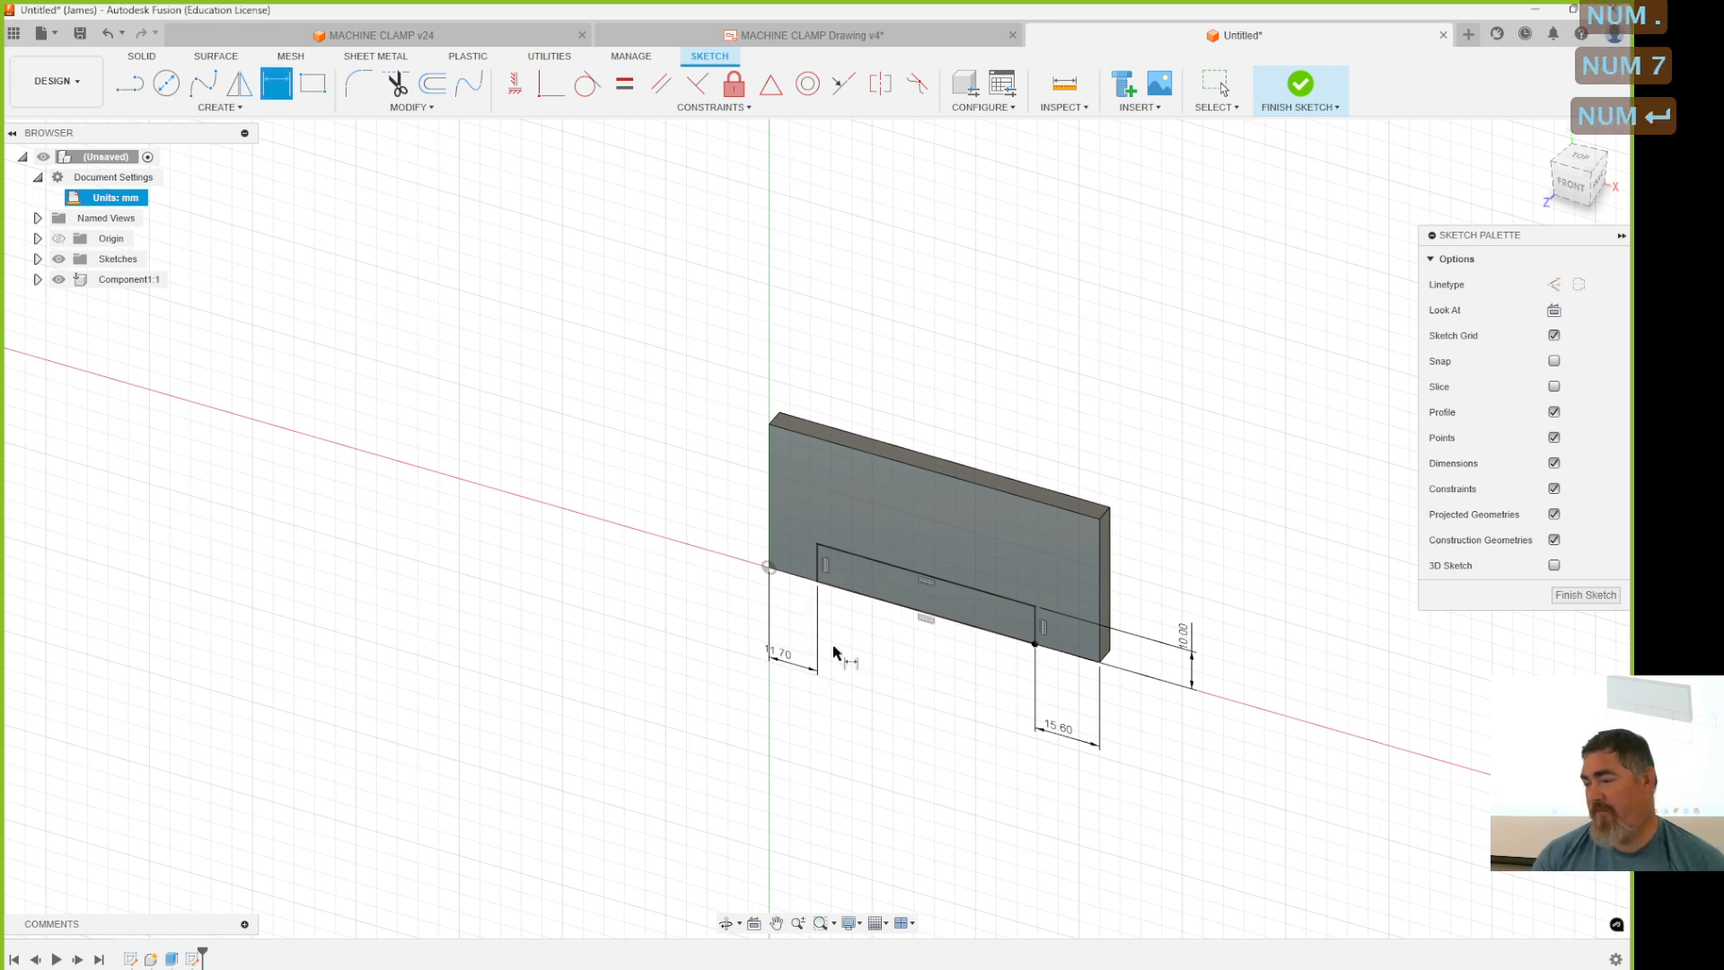
Finish the sketch and extrude the rectangle as a cut through all of the plate, with the direction flipped inward.
left_click(1302, 85)
key("e")
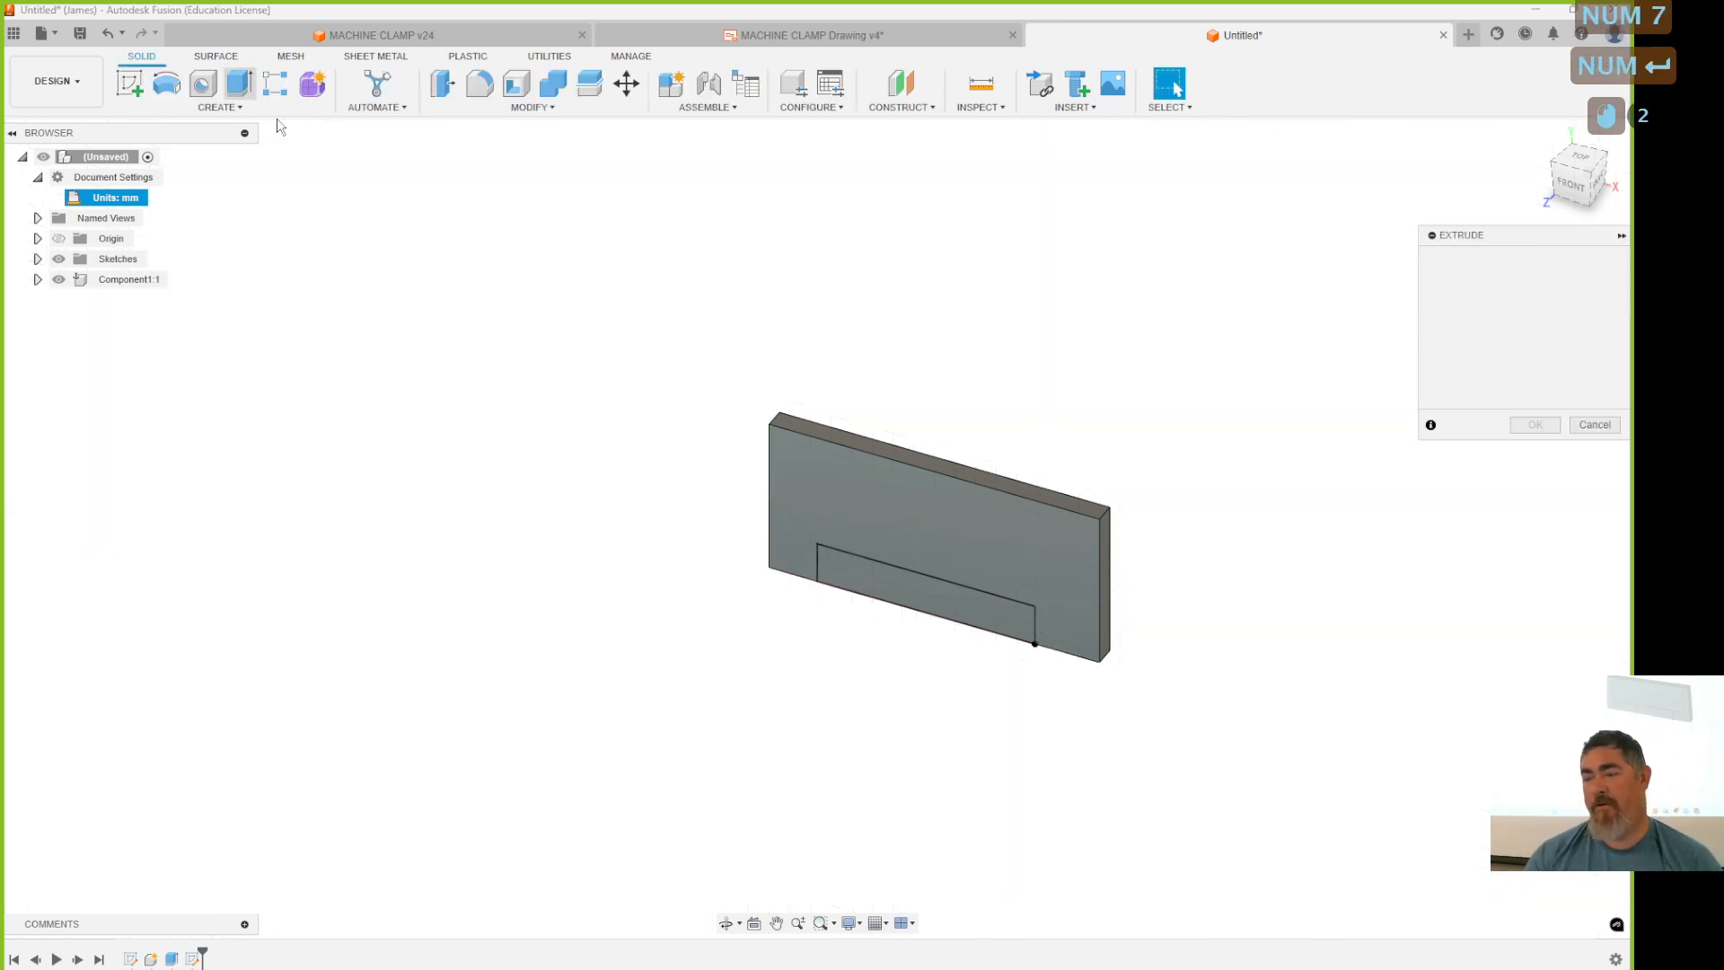
left_click(1552, 361)
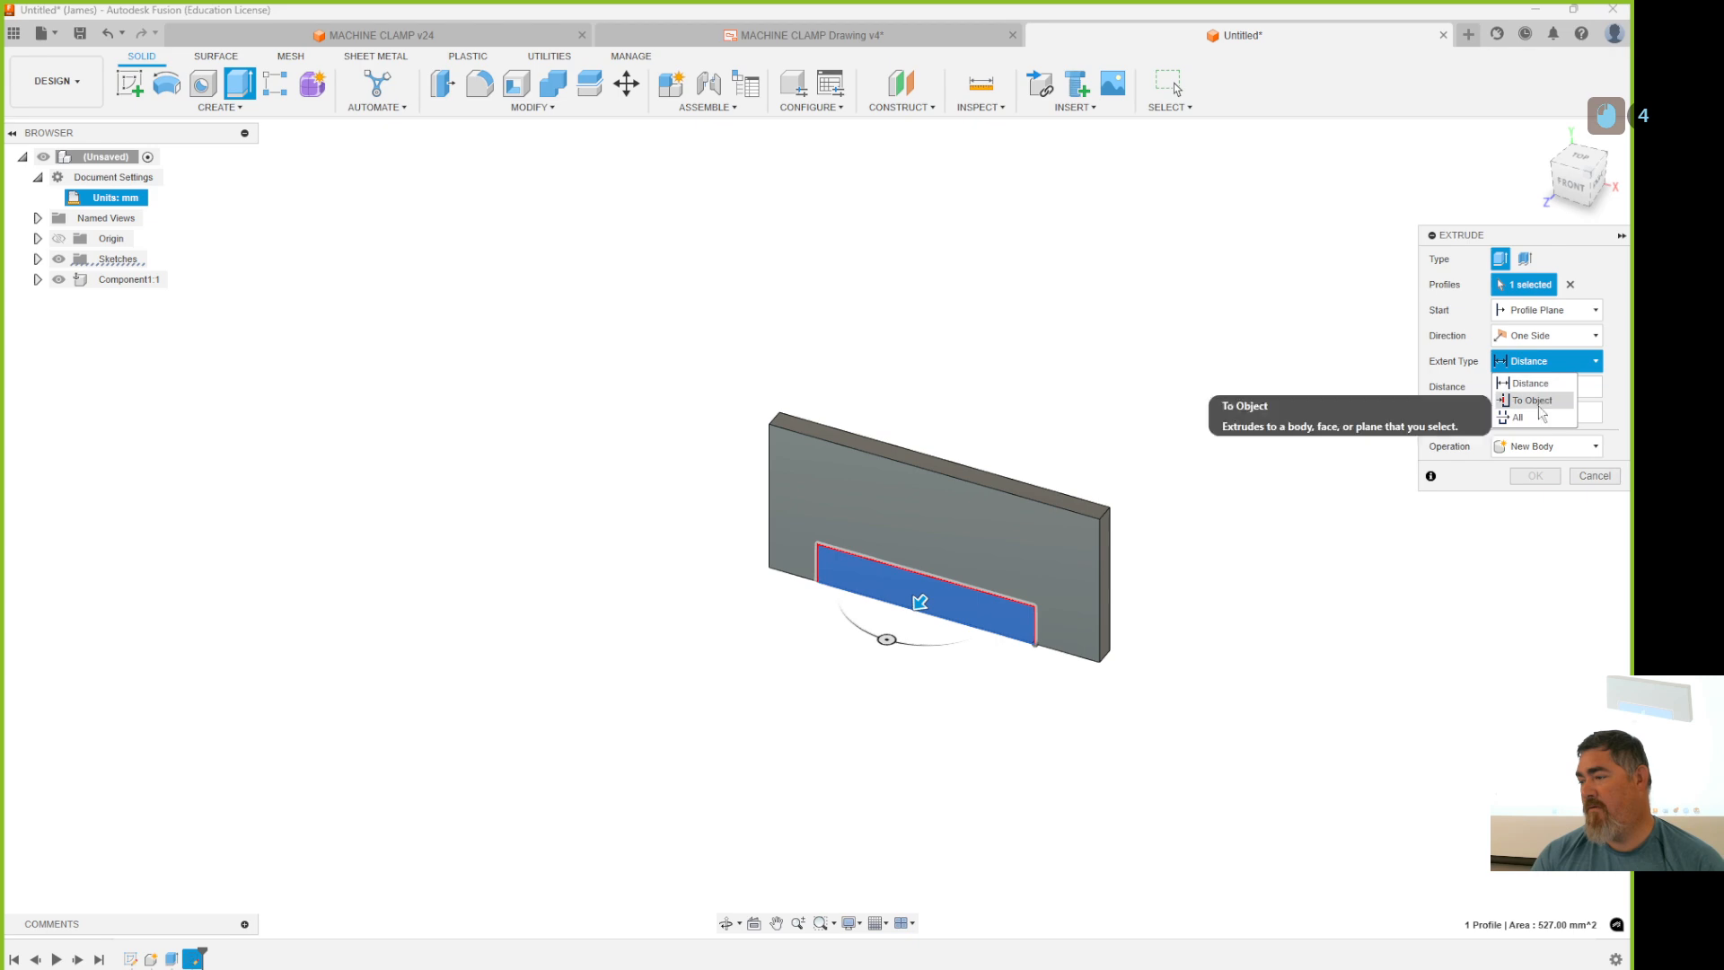
left_click(1511, 400)
left_click(1500, 387)
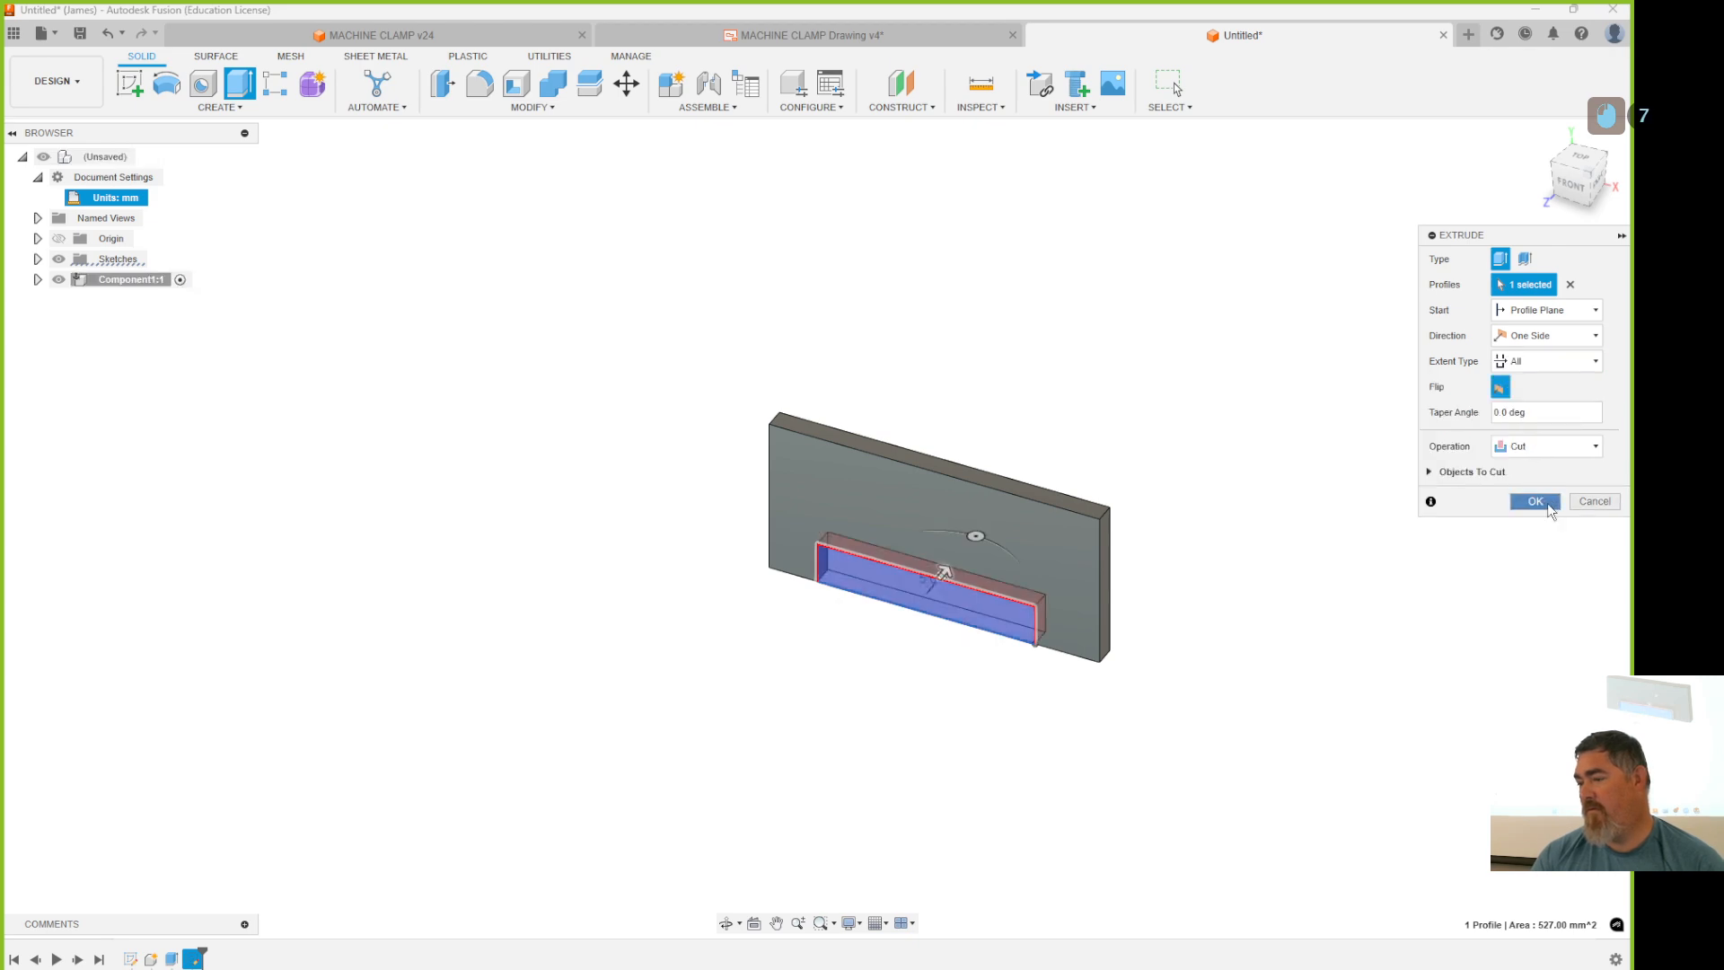
left_click(1535, 508)
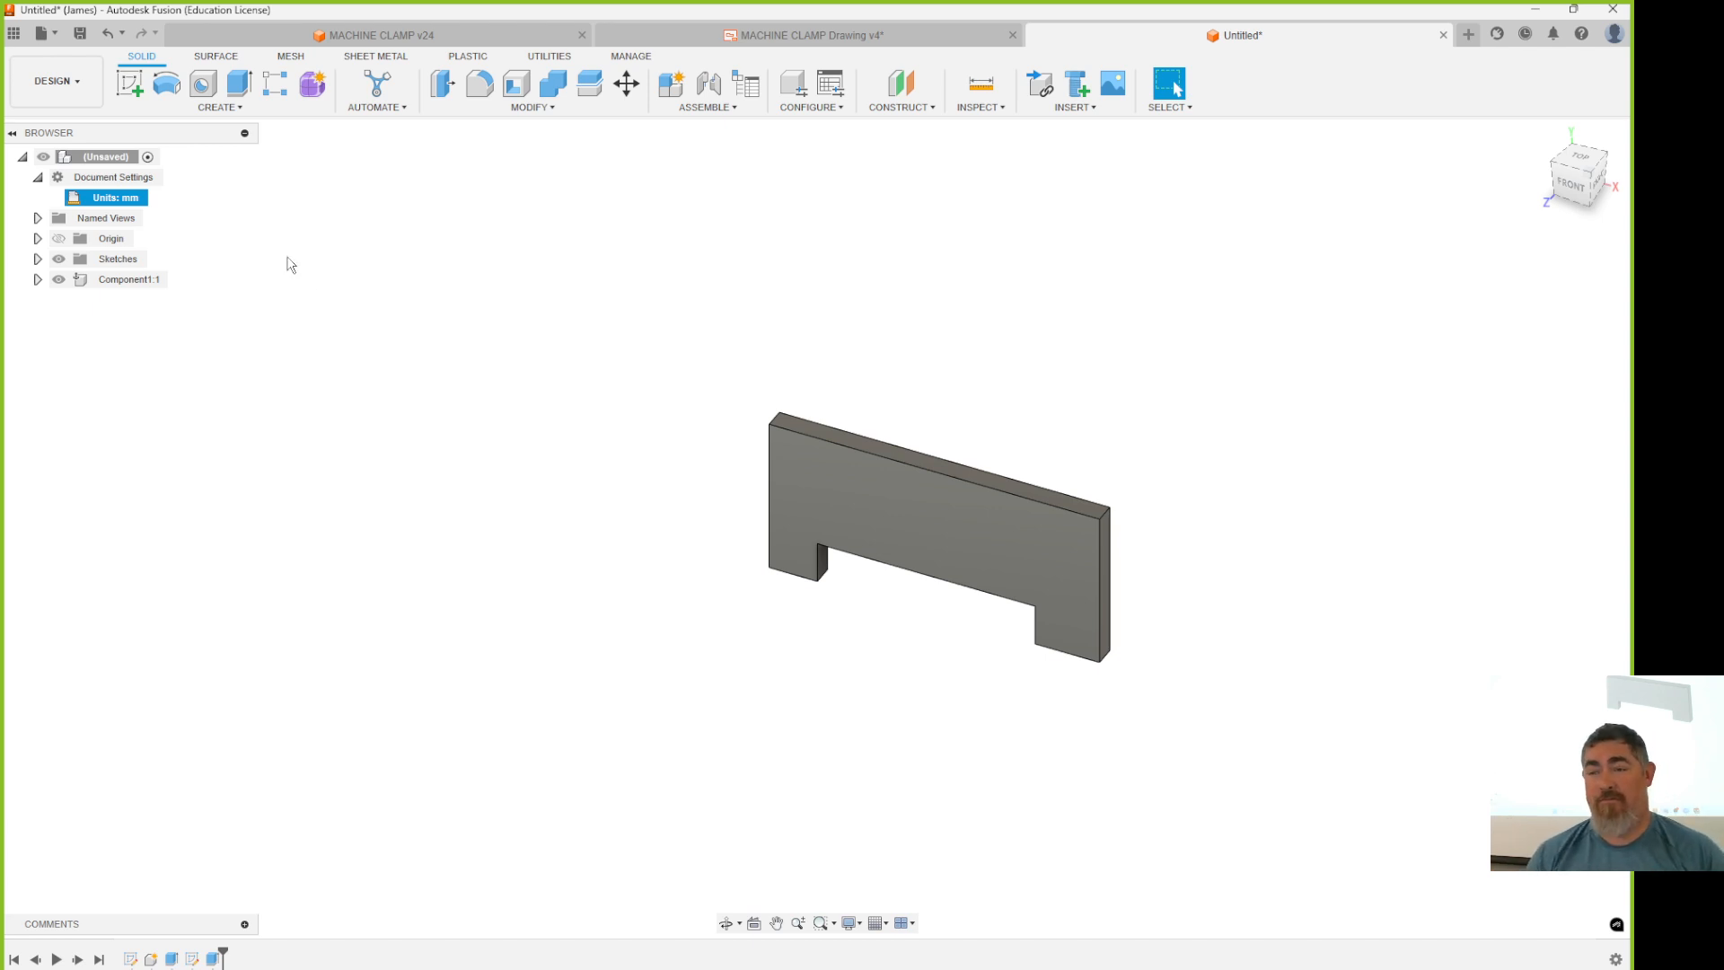
Sketch a diagonal line about 24 mm long across the upper-left corner of the plate's front face.
left_click(130, 84)
left_click(889, 503)
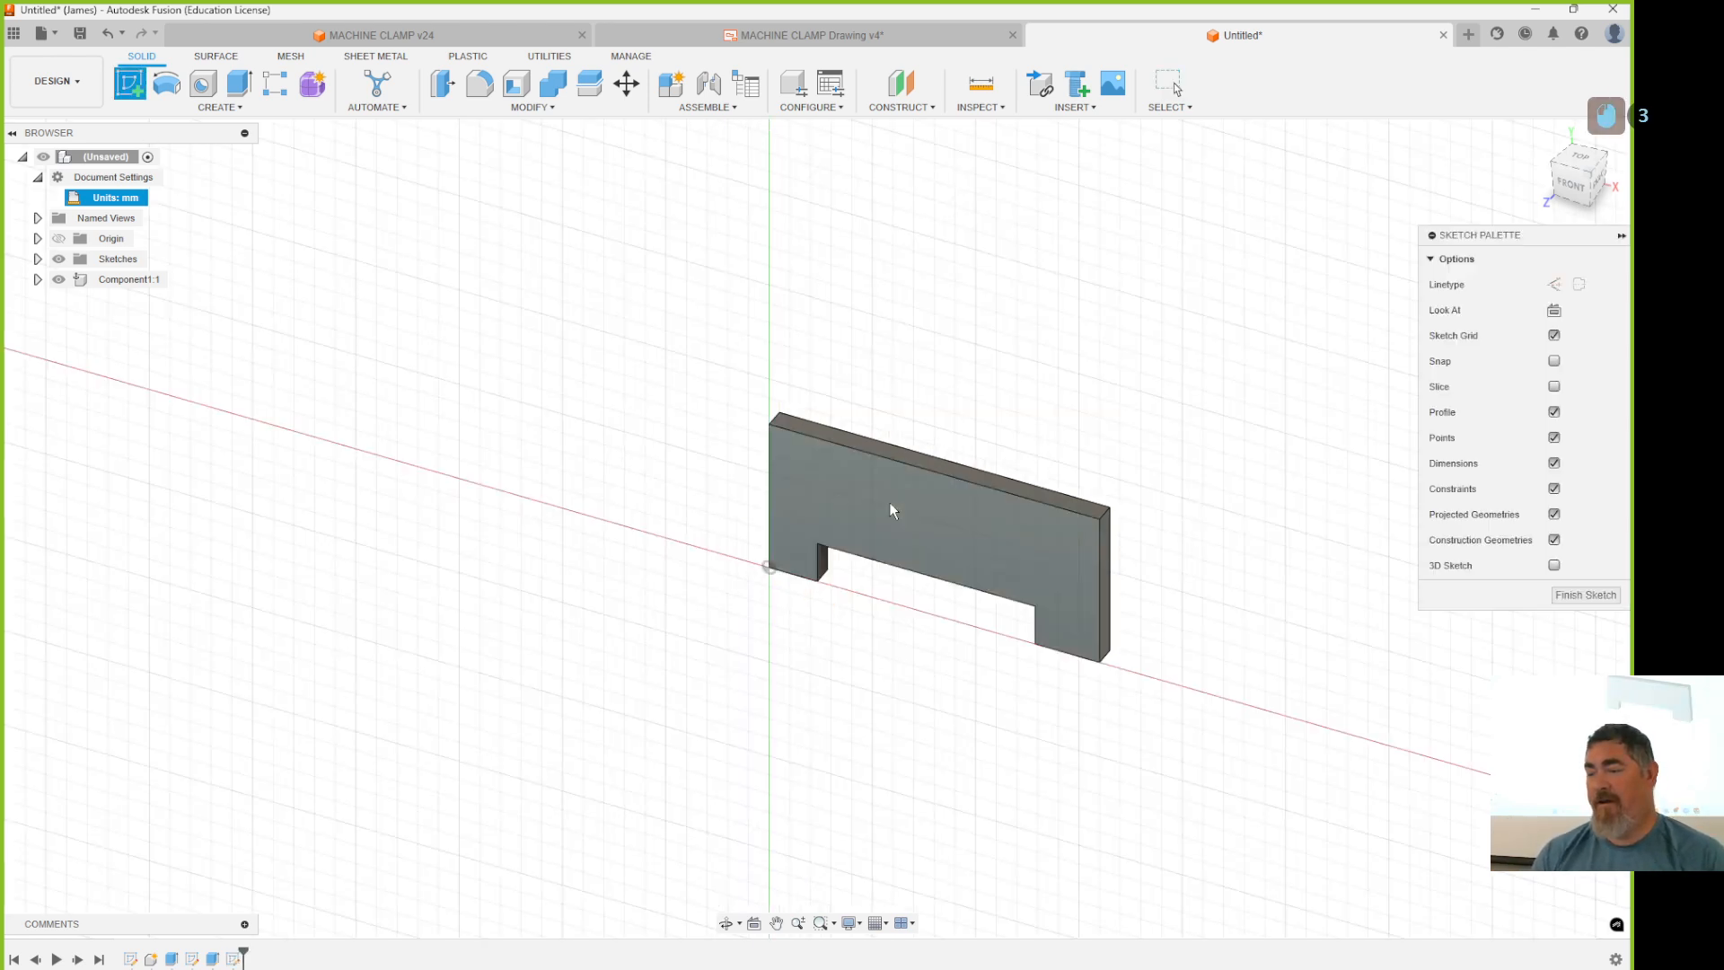
key("l")
left_click(768, 483)
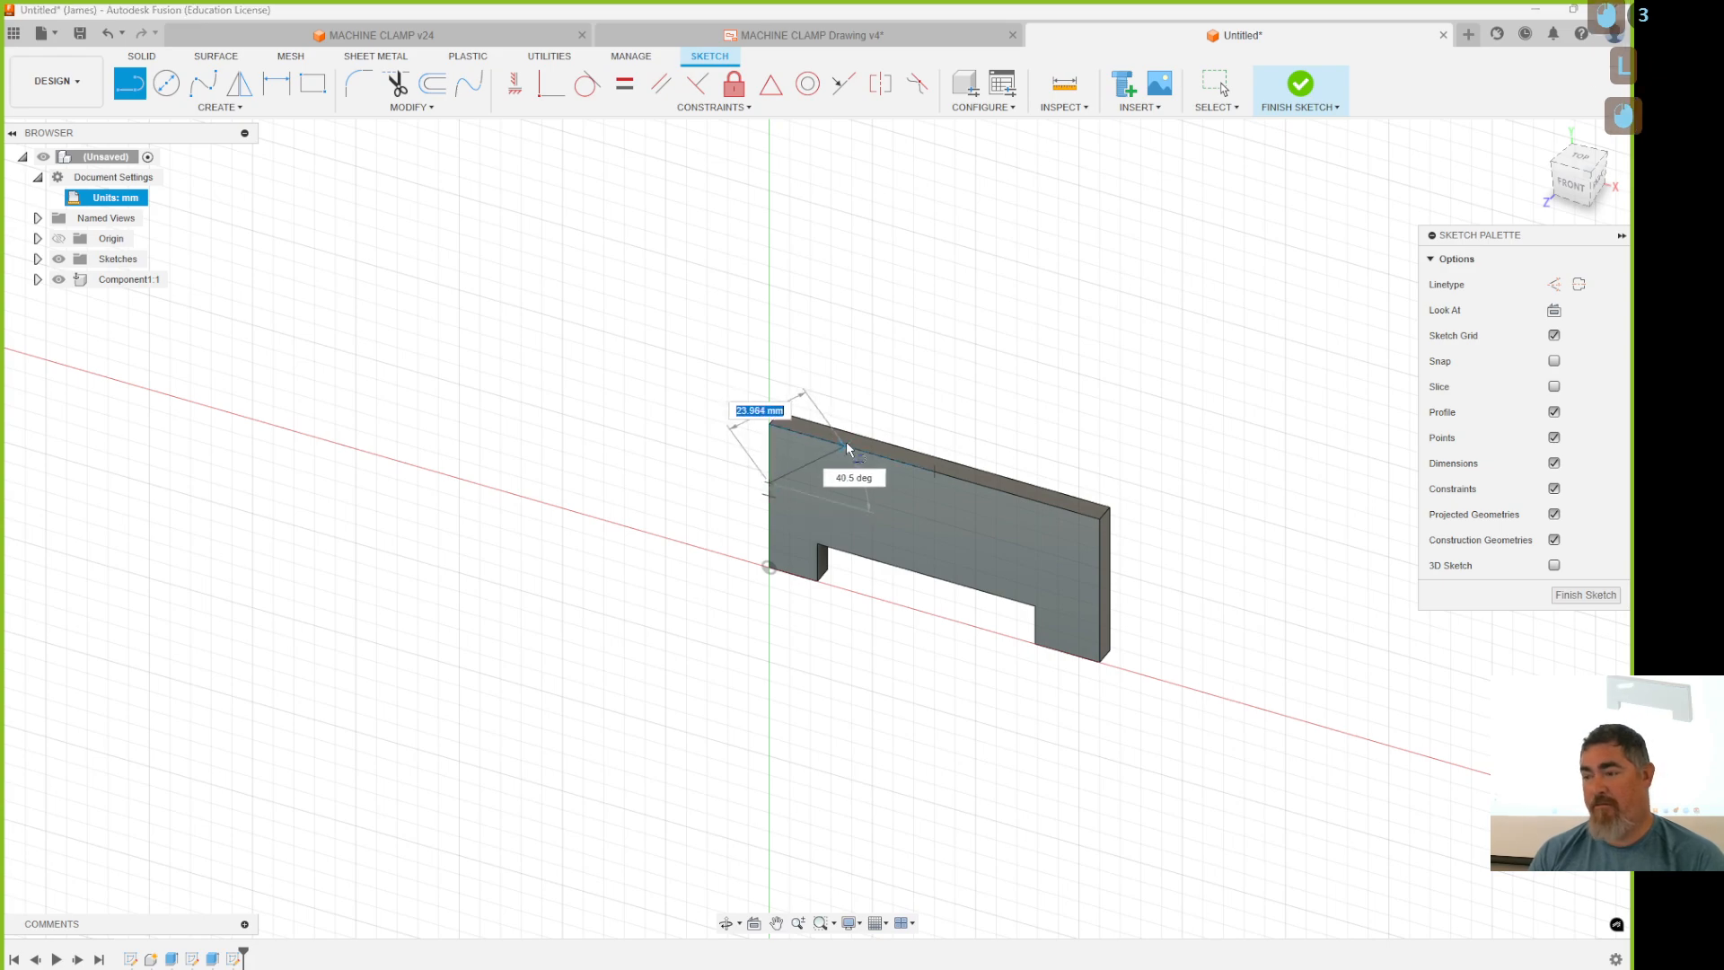
left_click(851, 447)
key("Escape")
Check the side plate's corner dimensions and angles on the assignment drawing in the browser.
left_click_drag(1132, 969, 869, 168)
left_click(1210, 149)
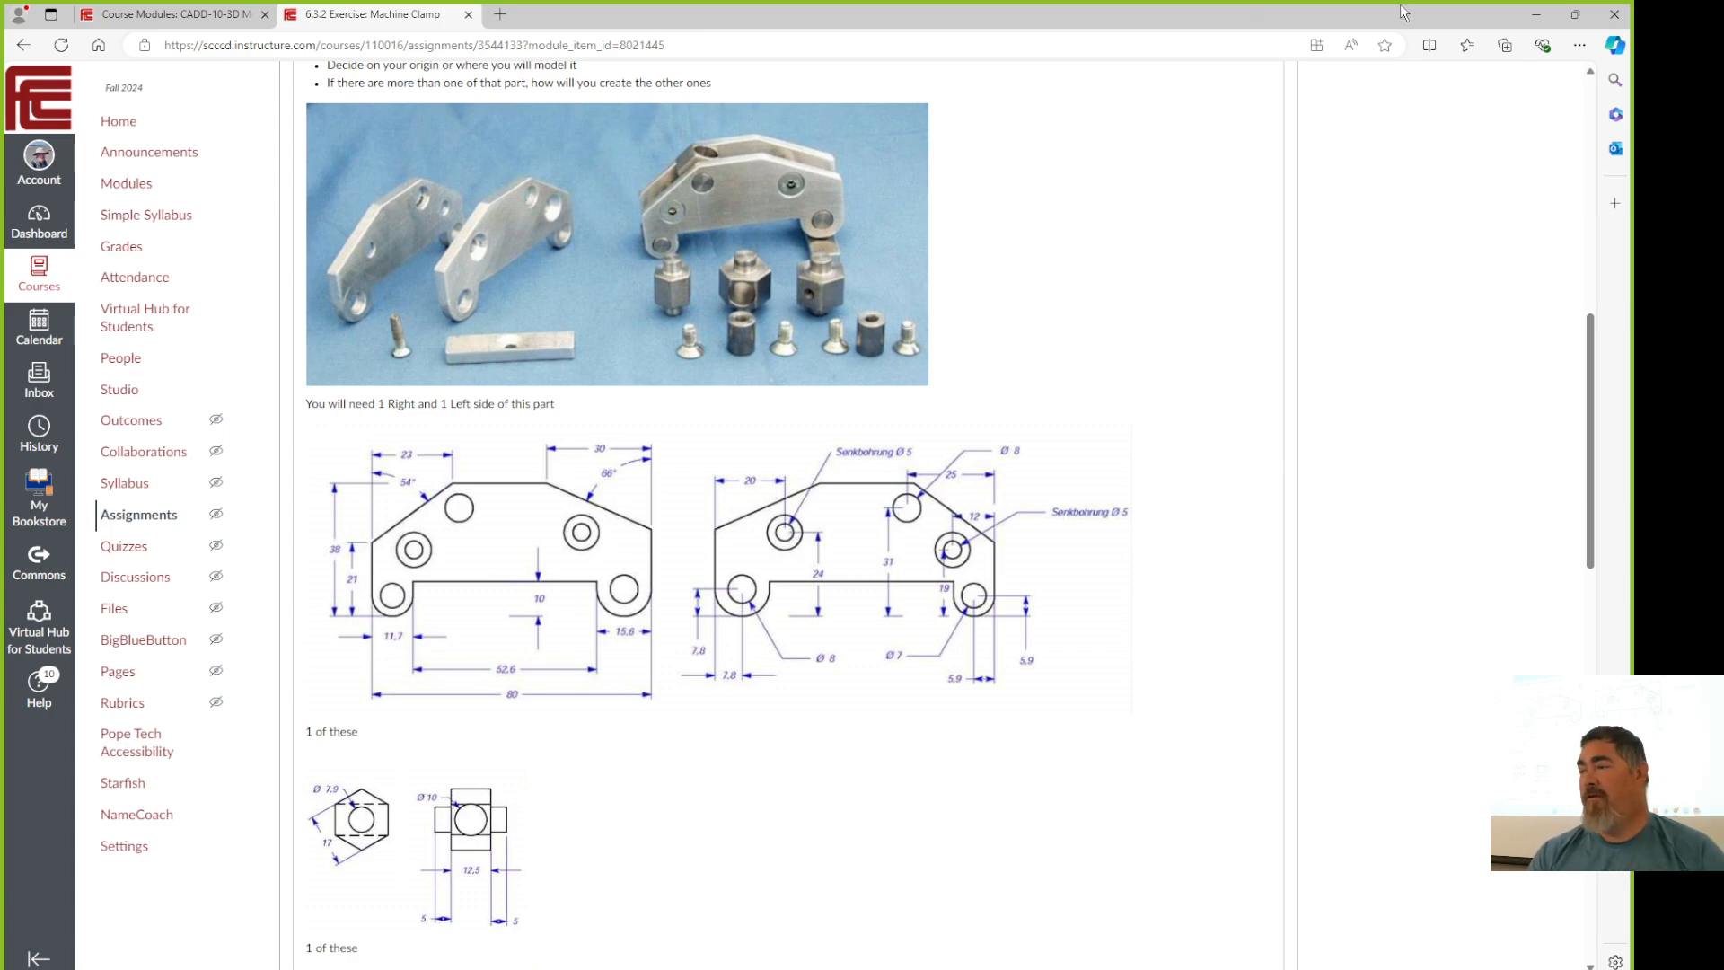
left_click_drag(1405, 12, 1723, 54)
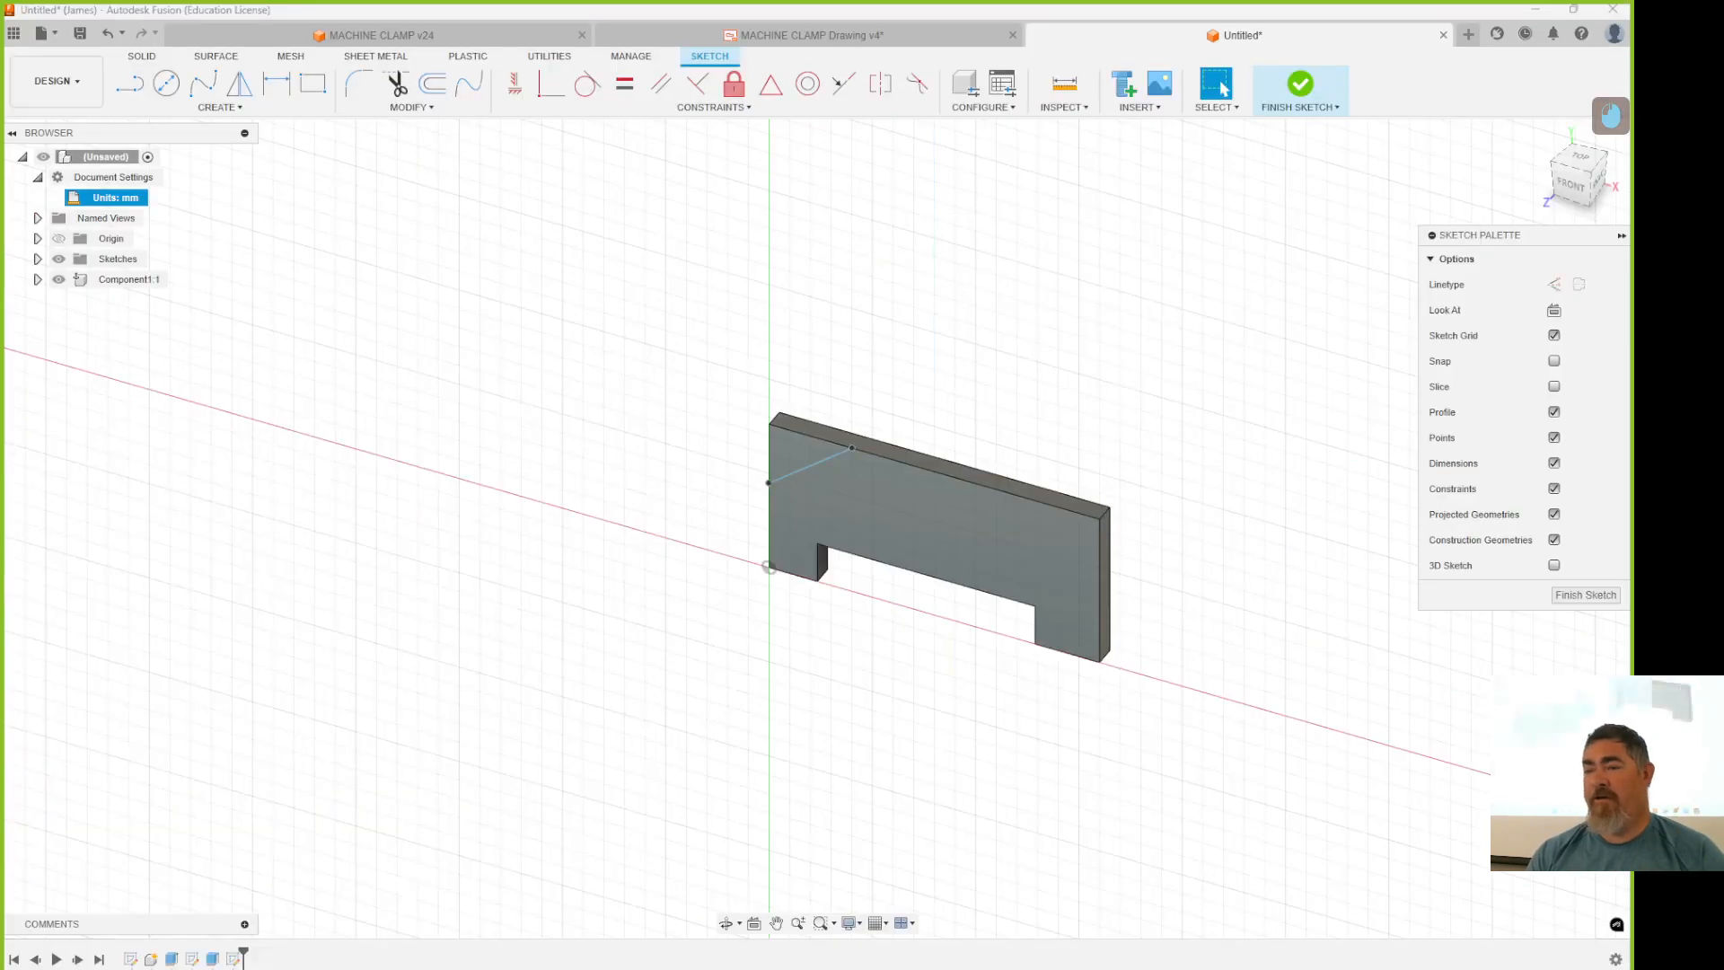
Finish the corner sketch and undo it together with its diagonal line.
left_click(1584, 595)
key("ctrl+z")
key("ctrl+z")
key("ctrl+z")
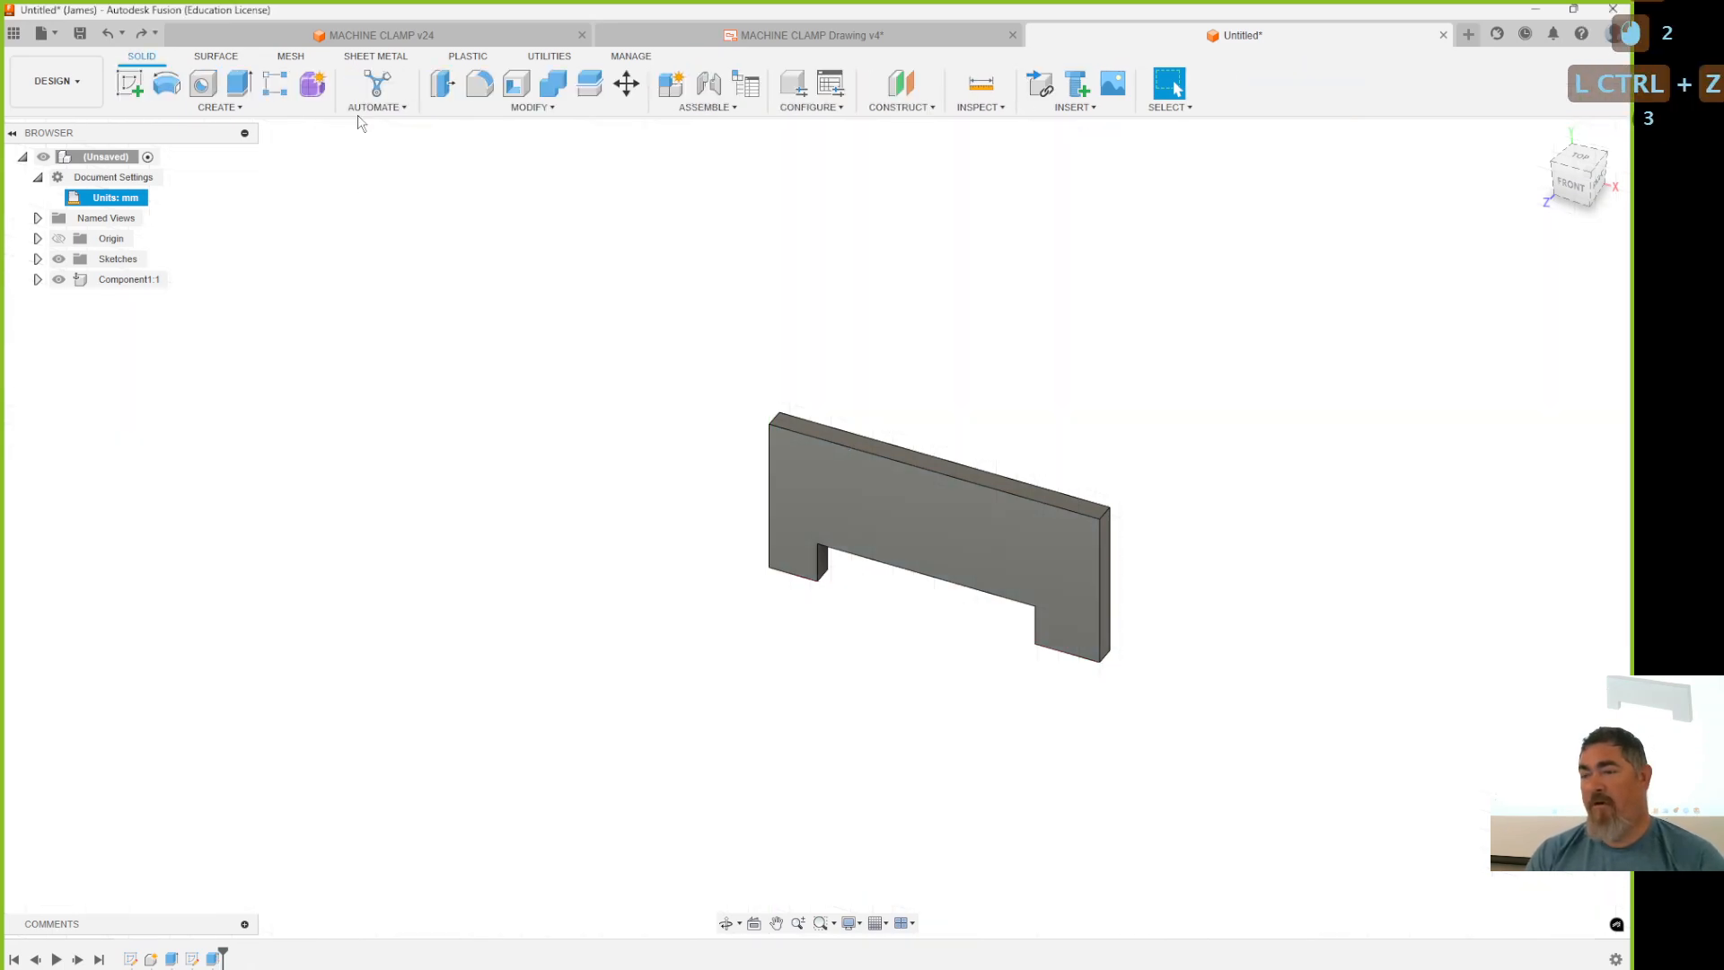
Chamfer the plate's upper-left corner edge by distance and angle, using 23 mm and 90-54 degrees.
left_click(535, 107)
left_click(485, 172)
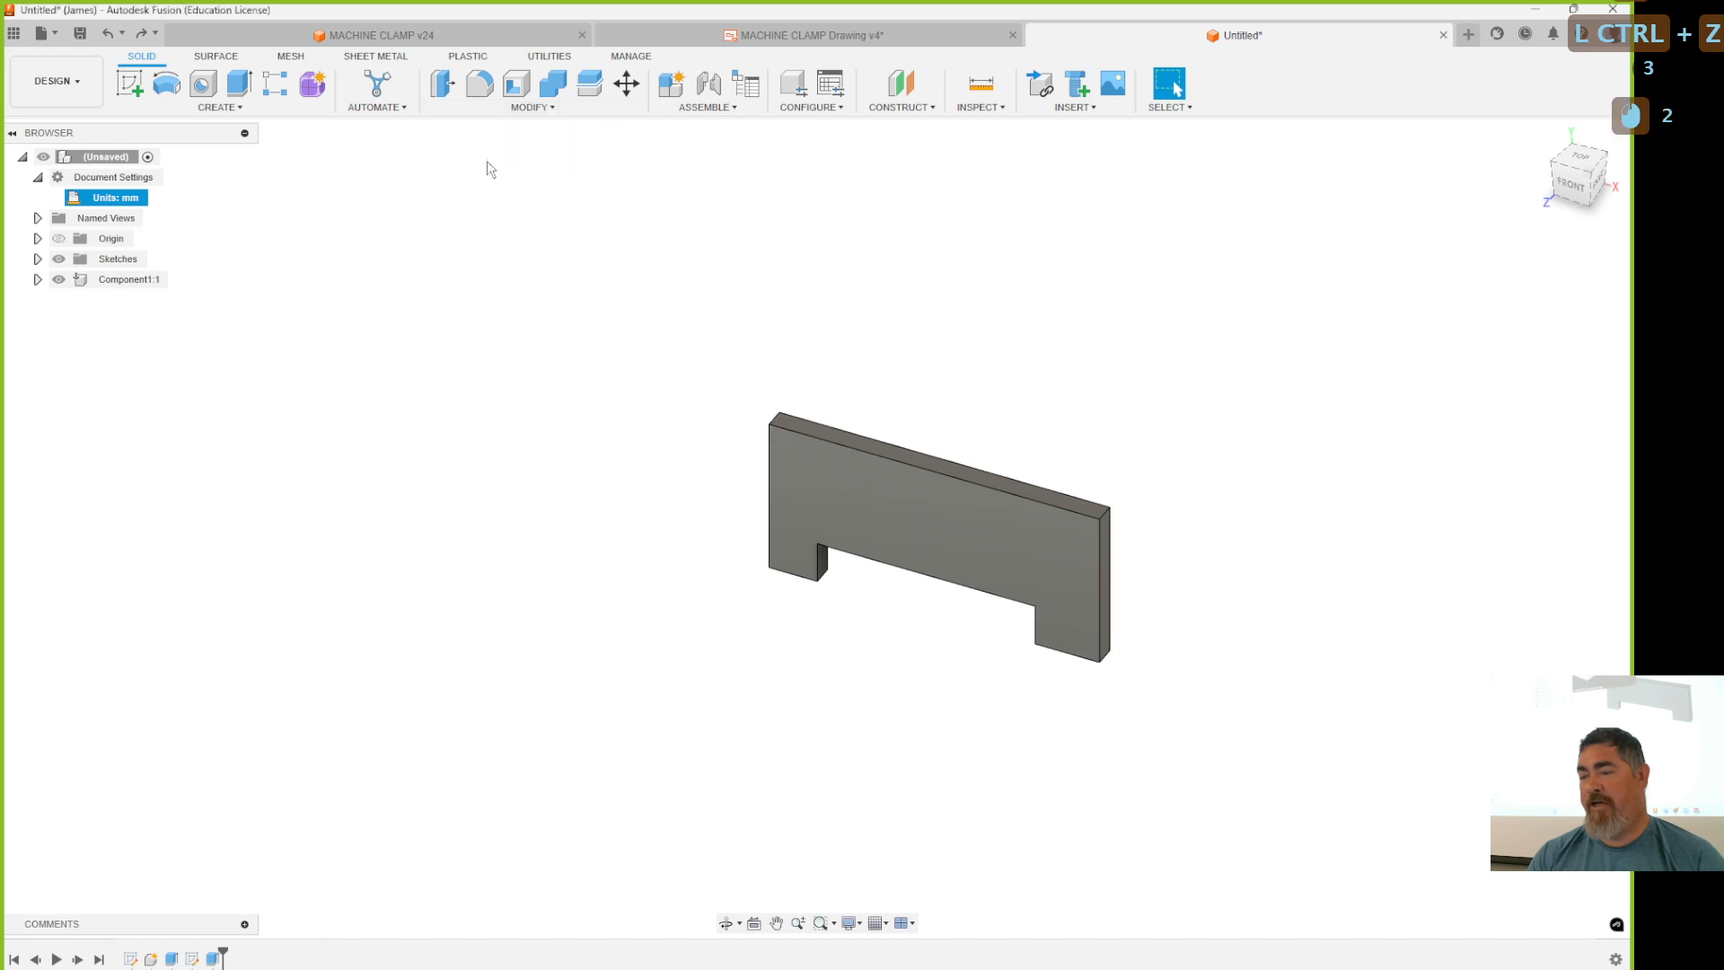
left_click(778, 419)
left_click(1492, 363)
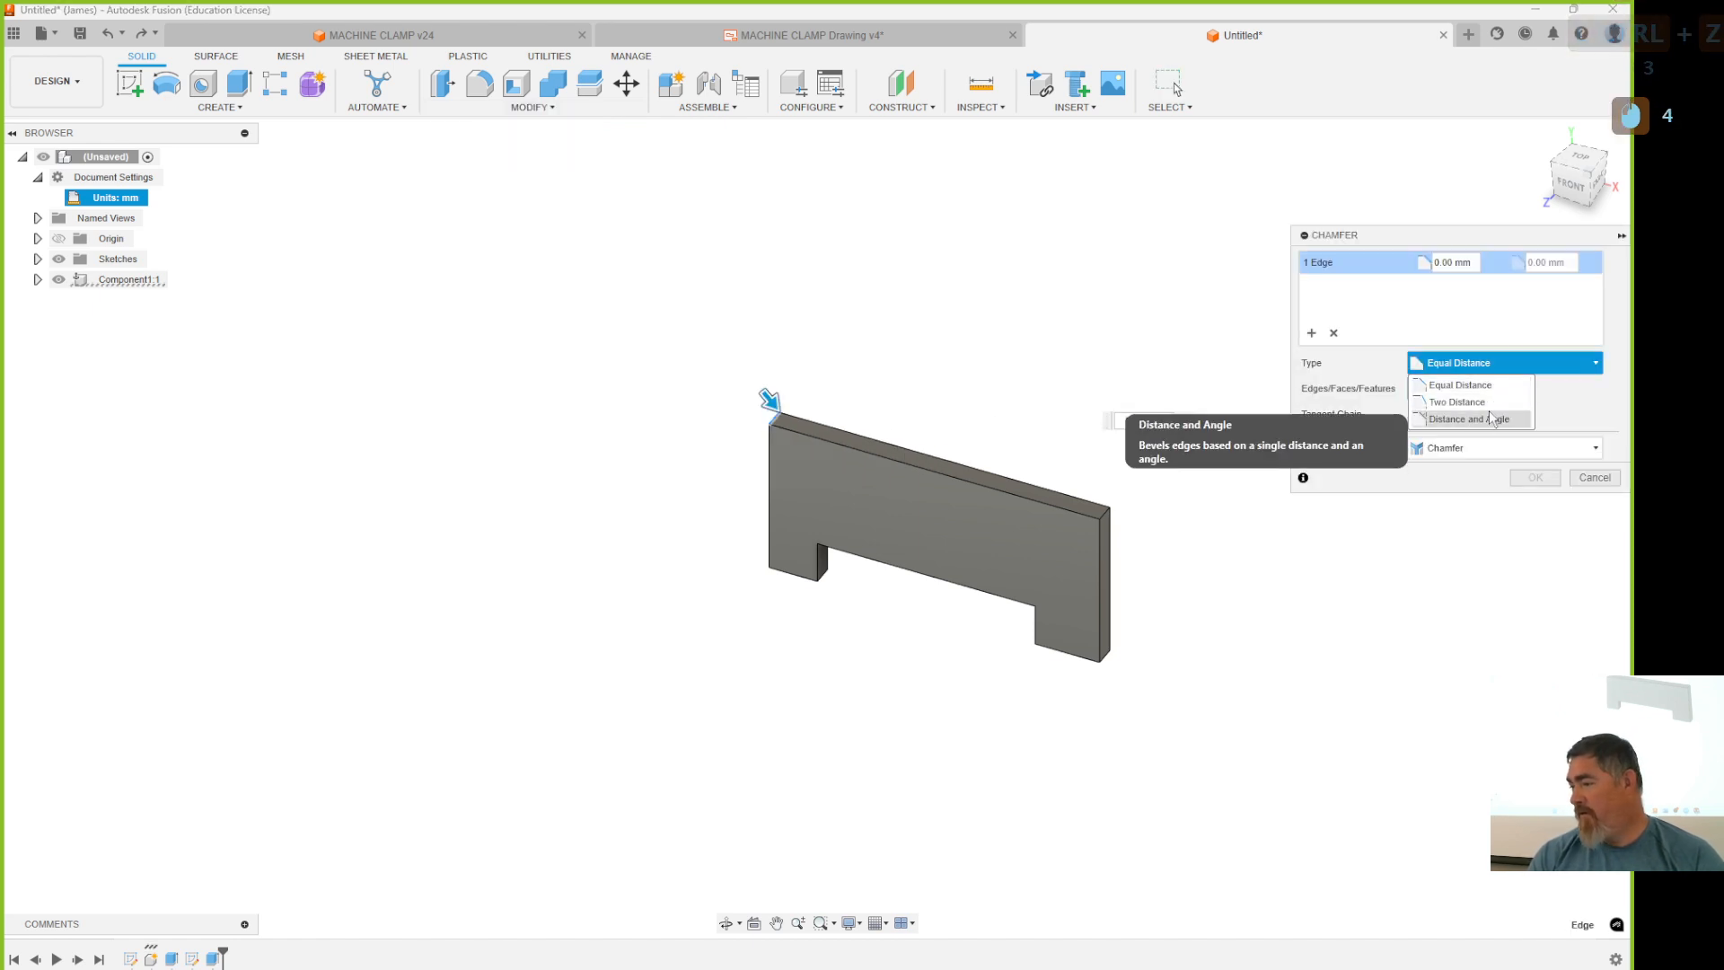
left_click(1489, 418)
left_click_drag(763, 398, 813, 420)
type("23")
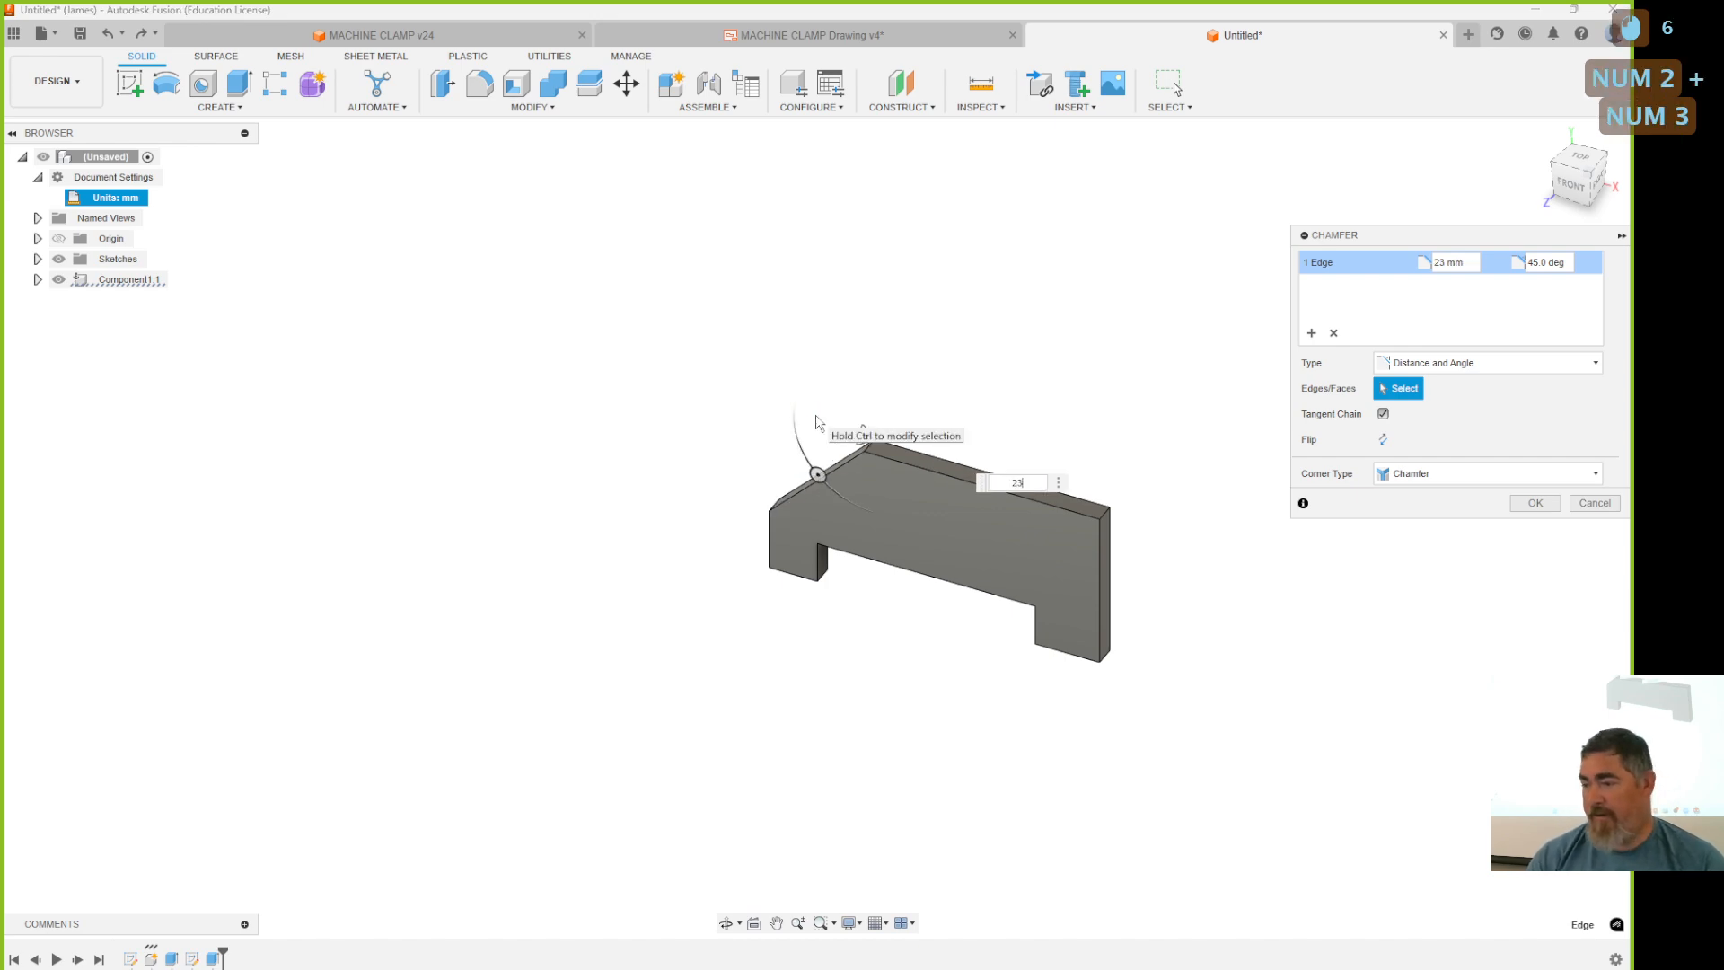
triple_click(1549, 262)
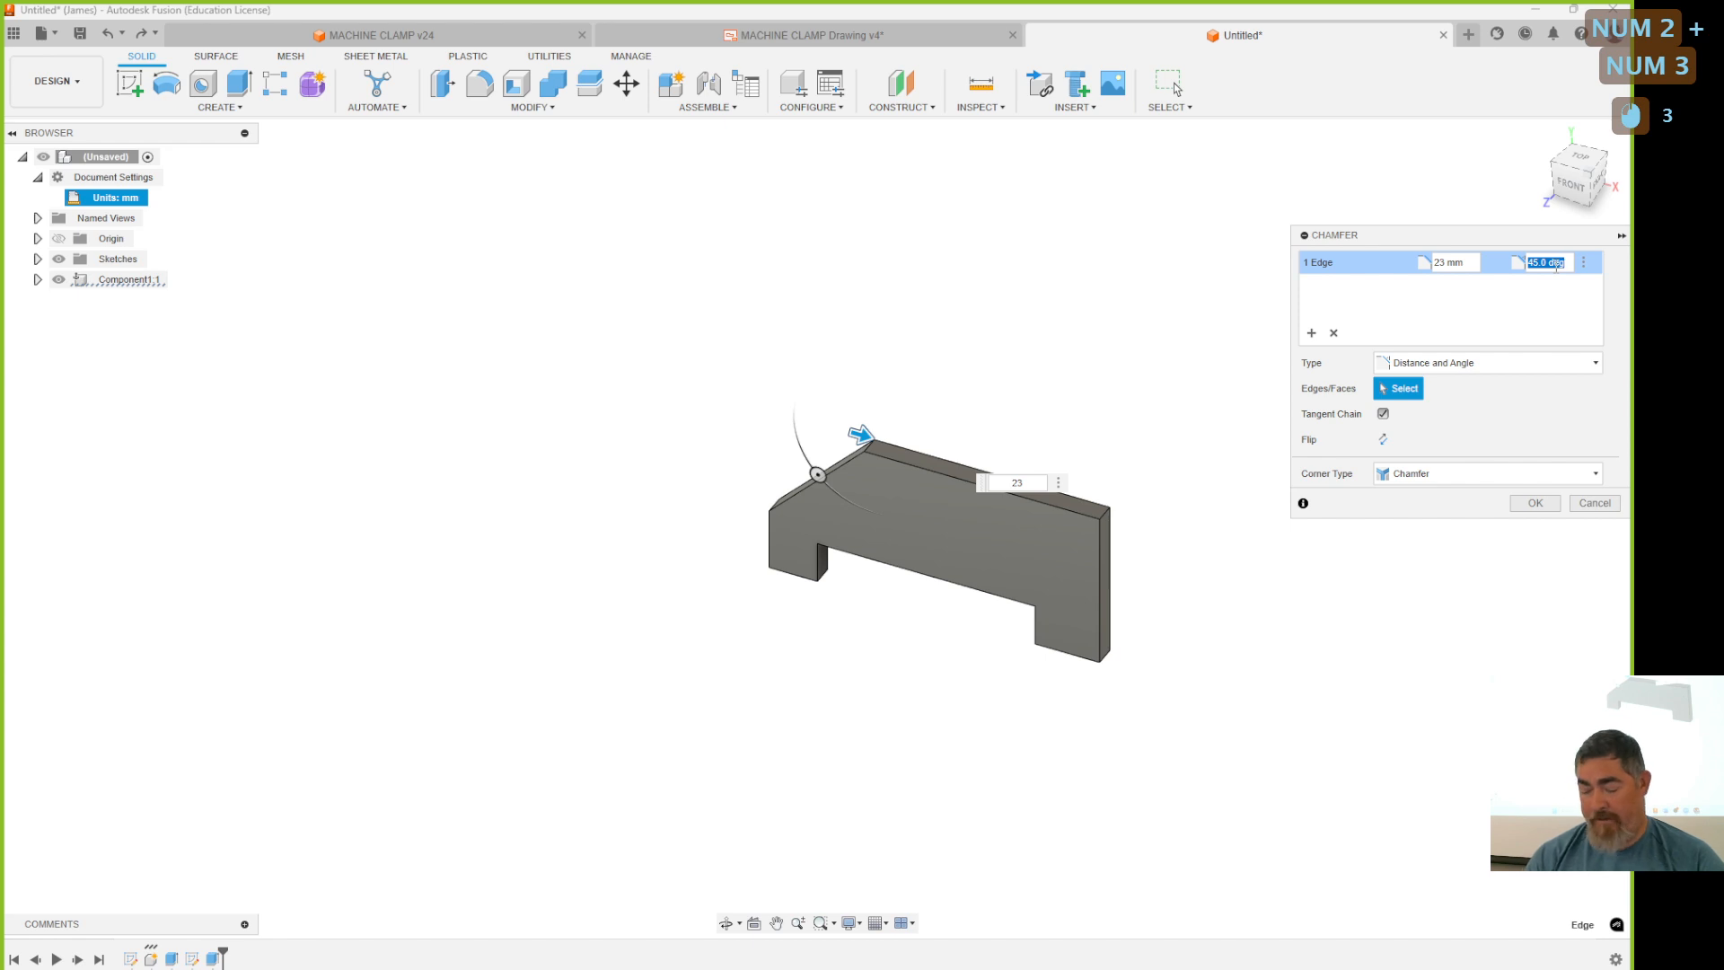
type("90-")
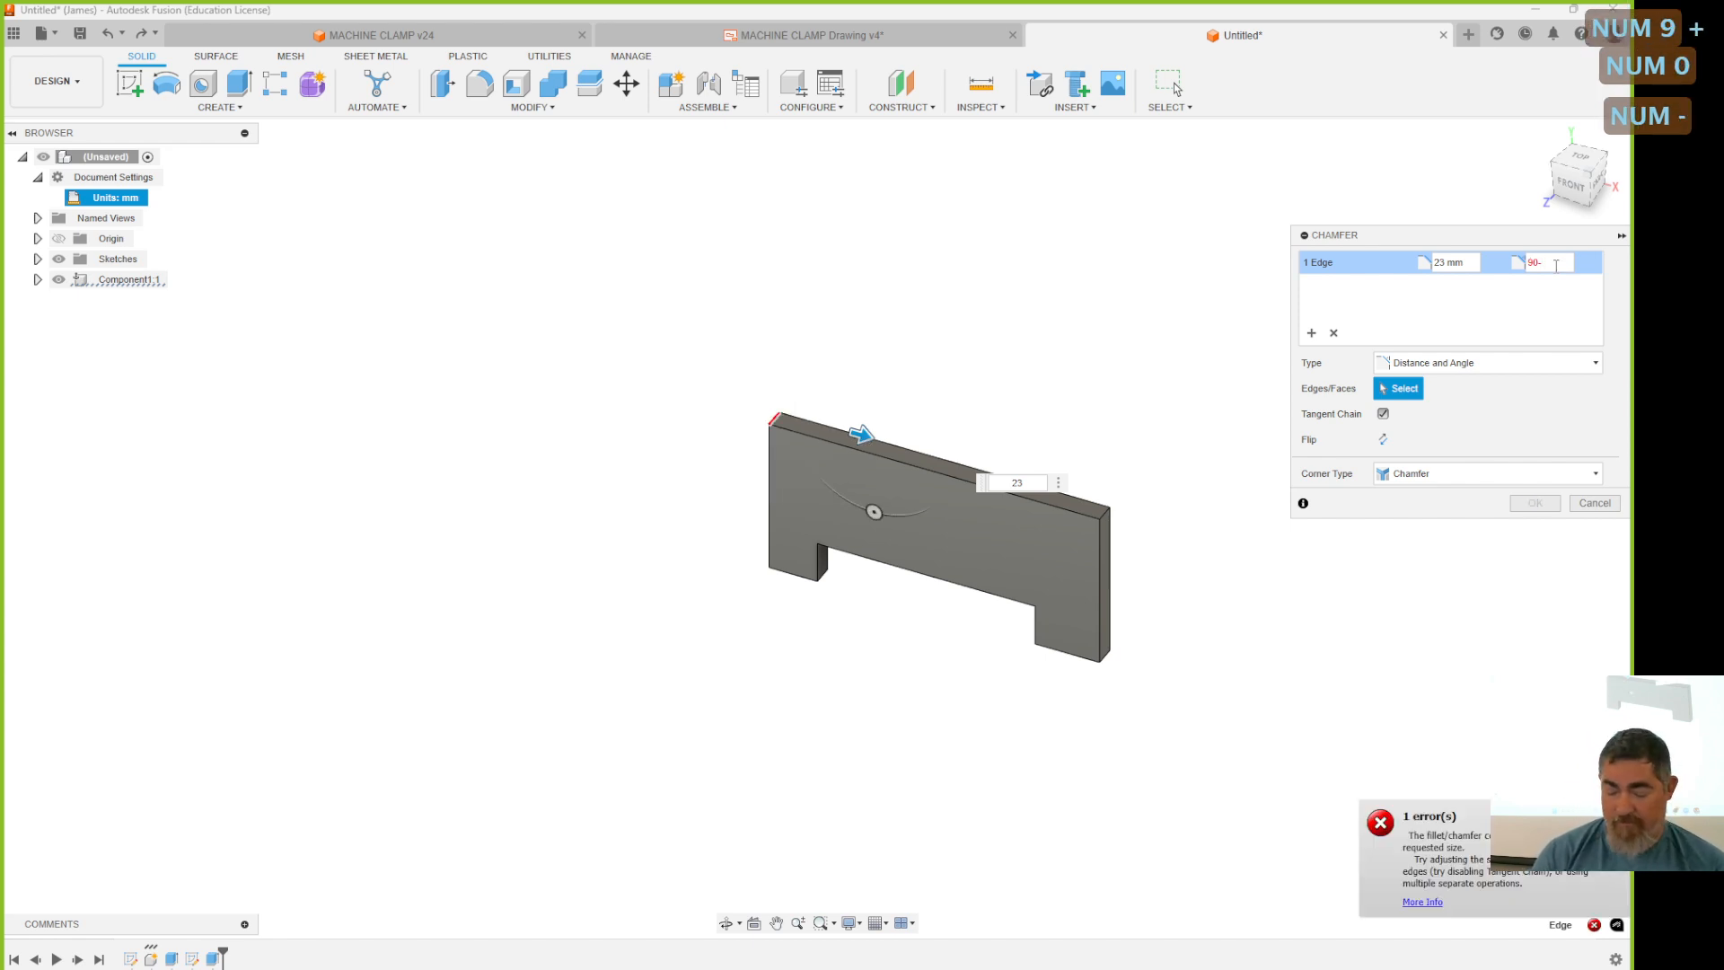
type("54")
key("Return")
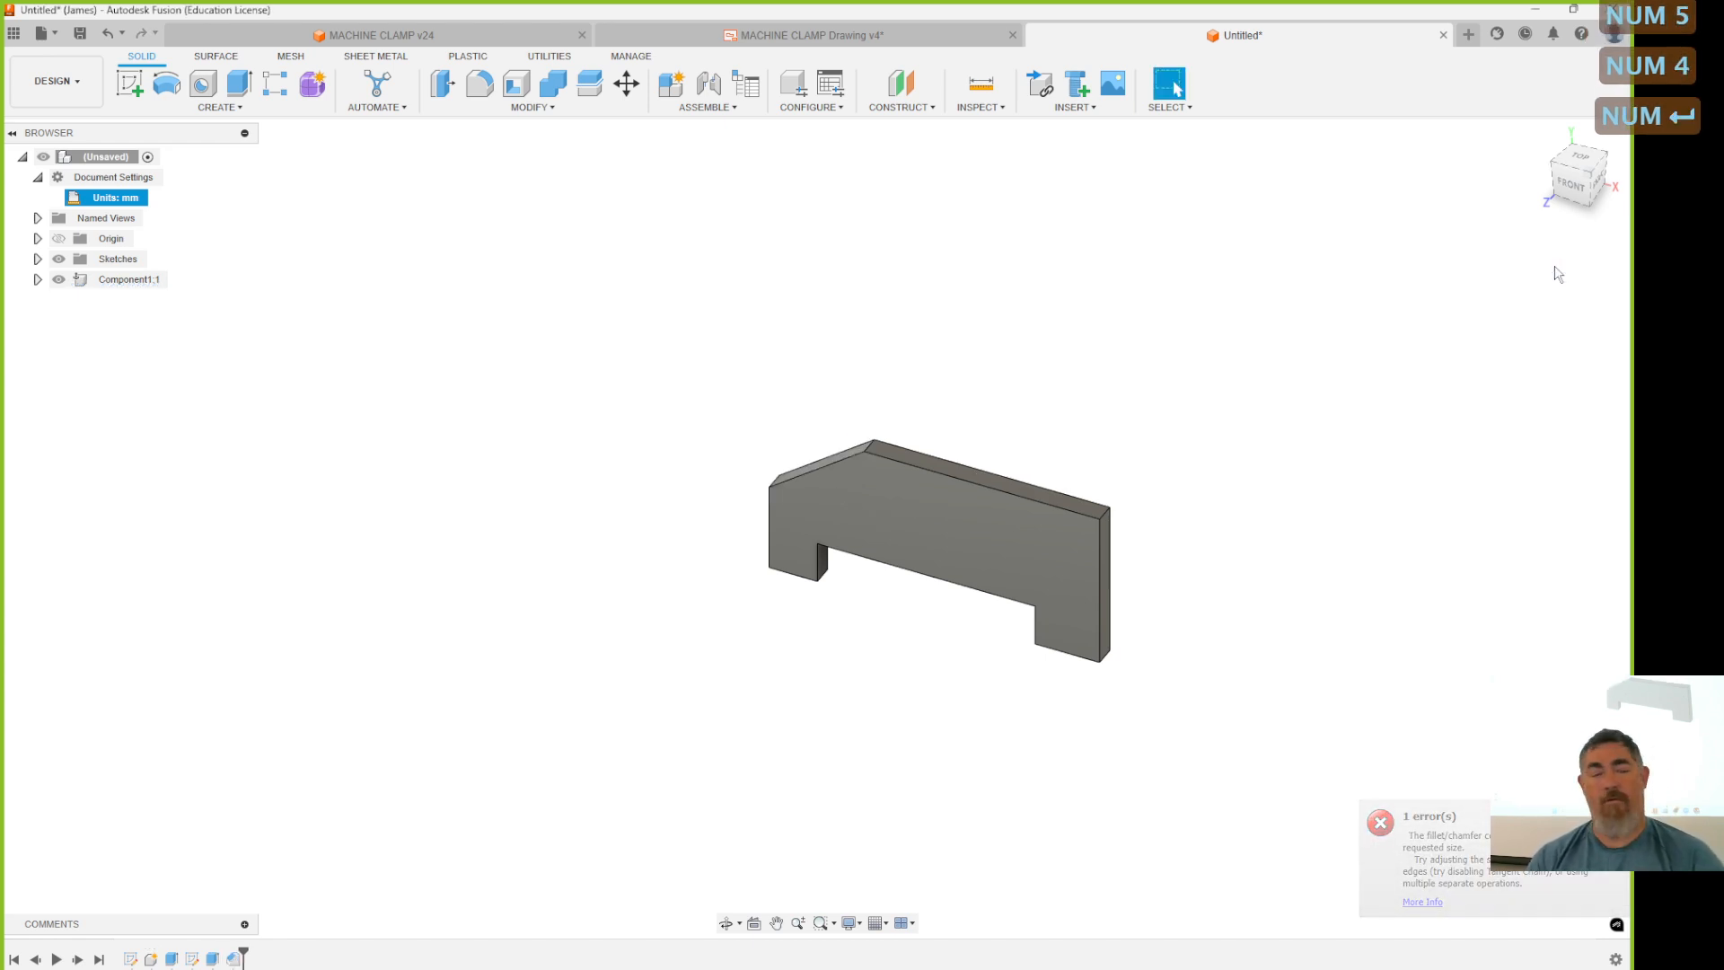
Chamfer the plate's upper-right corner edge by distance and angle, flipped, using 30 mm and 90-66 degrees.
left_click(528, 108)
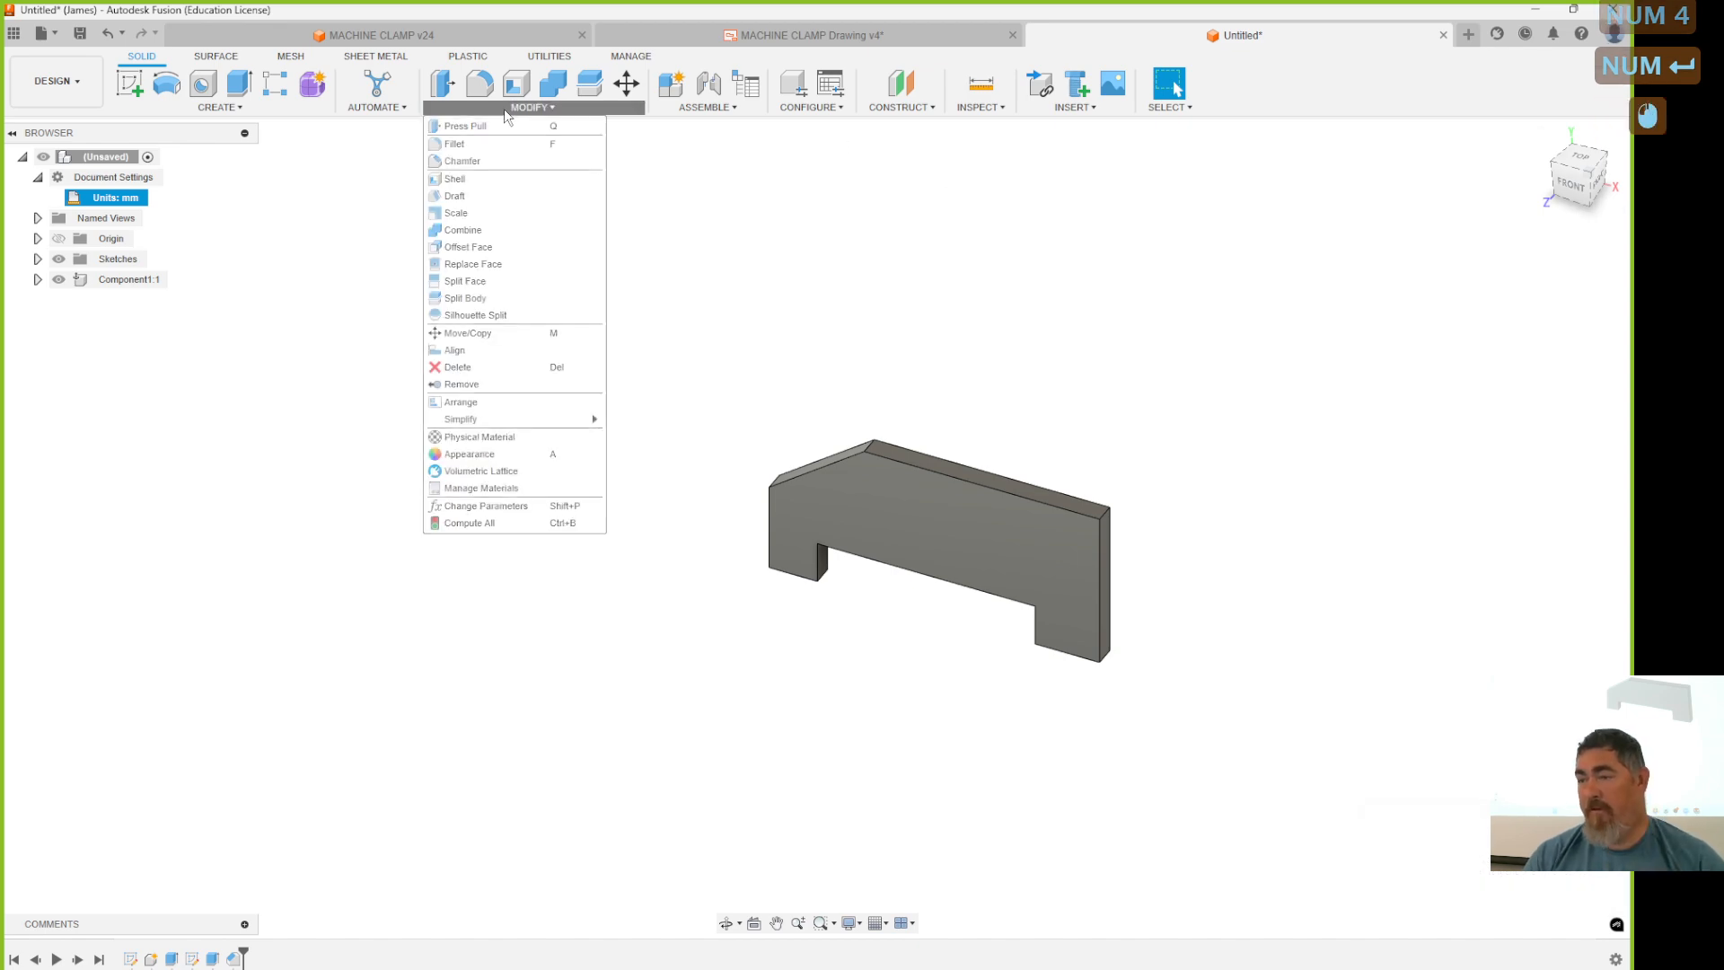
left_click(501, 167)
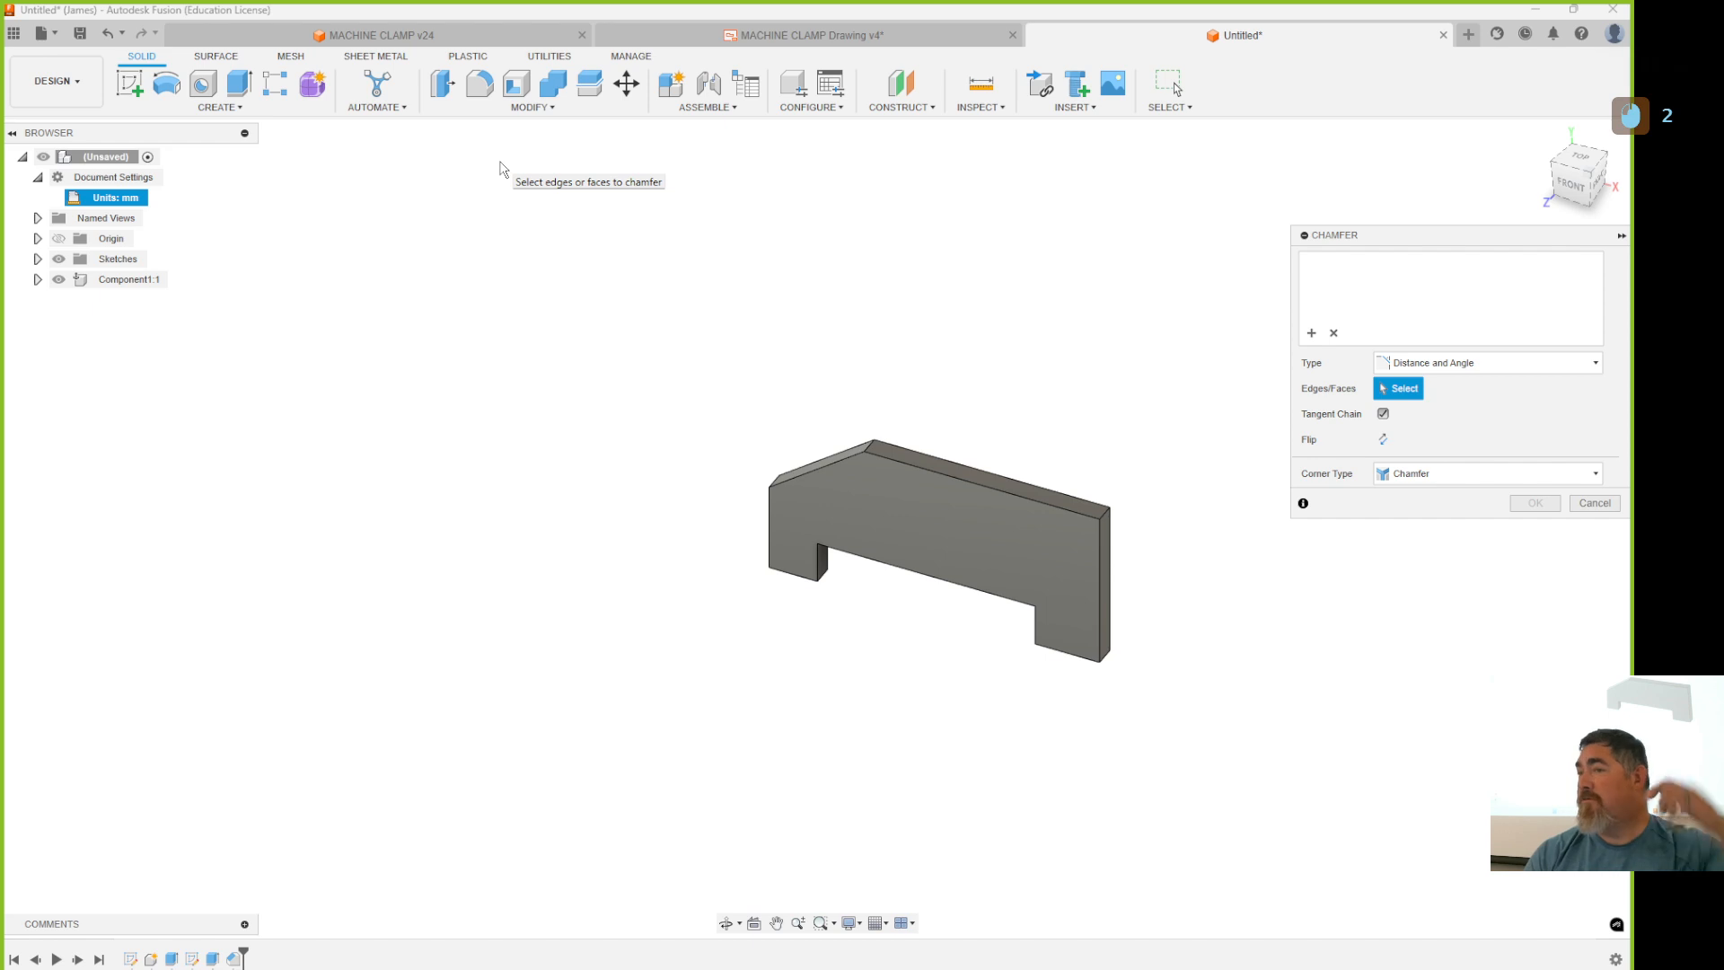
left_click(1105, 503)
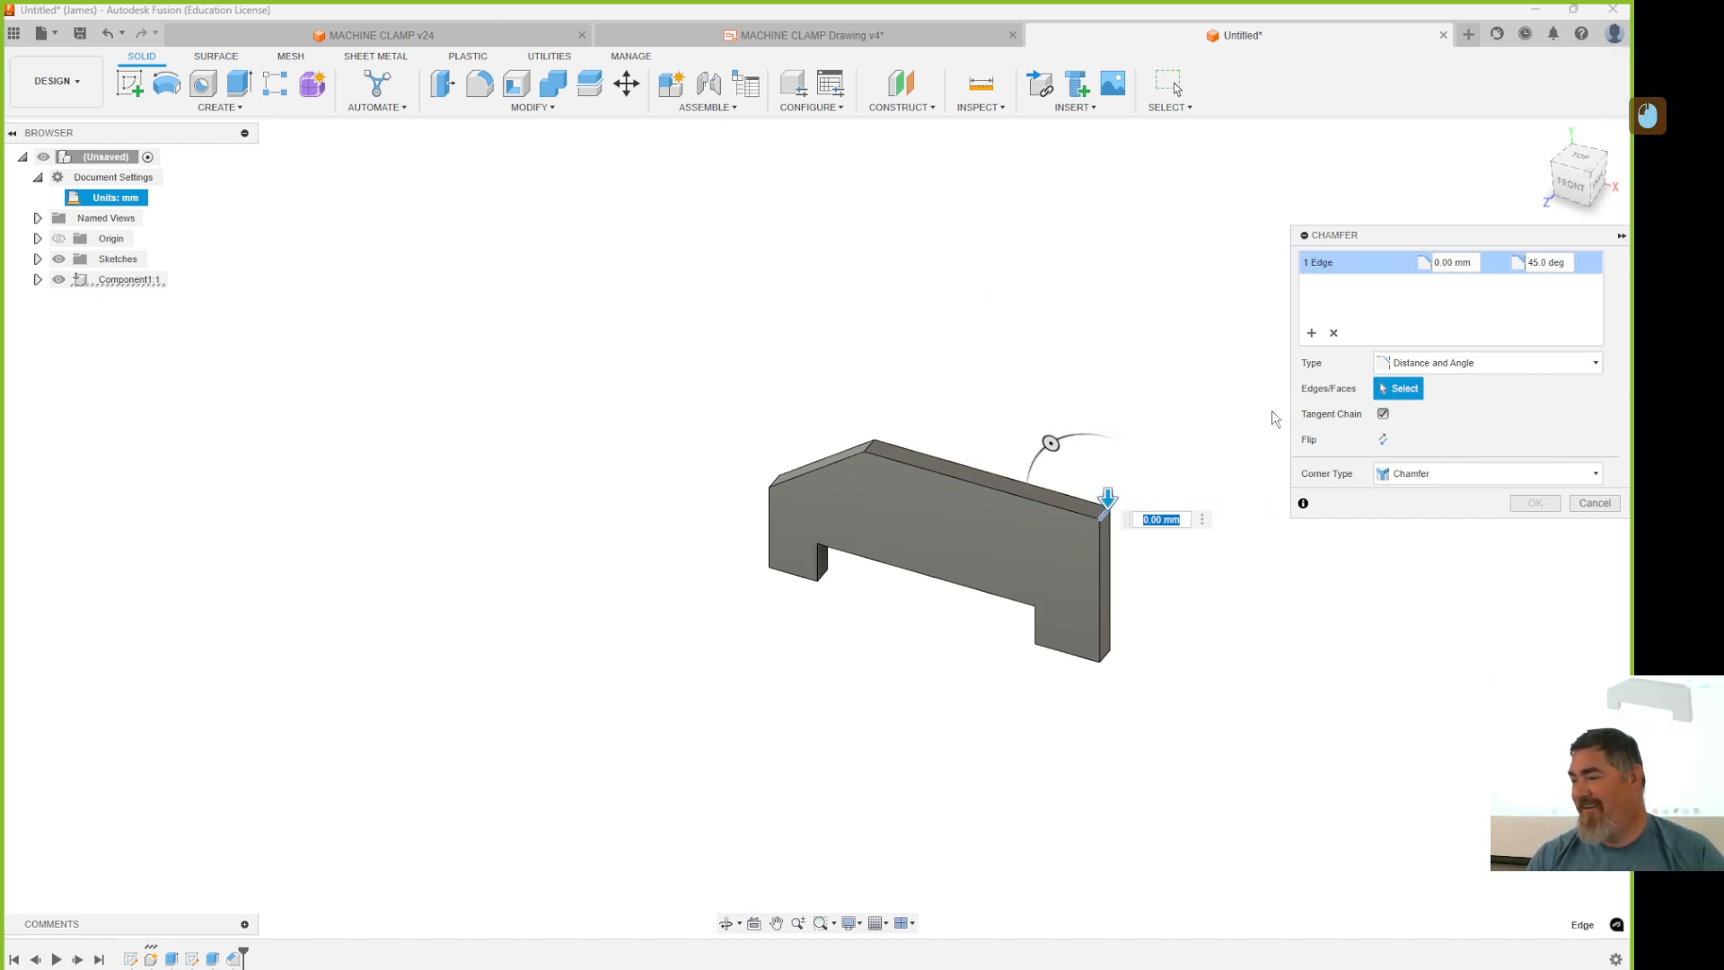
left_click(1383, 440)
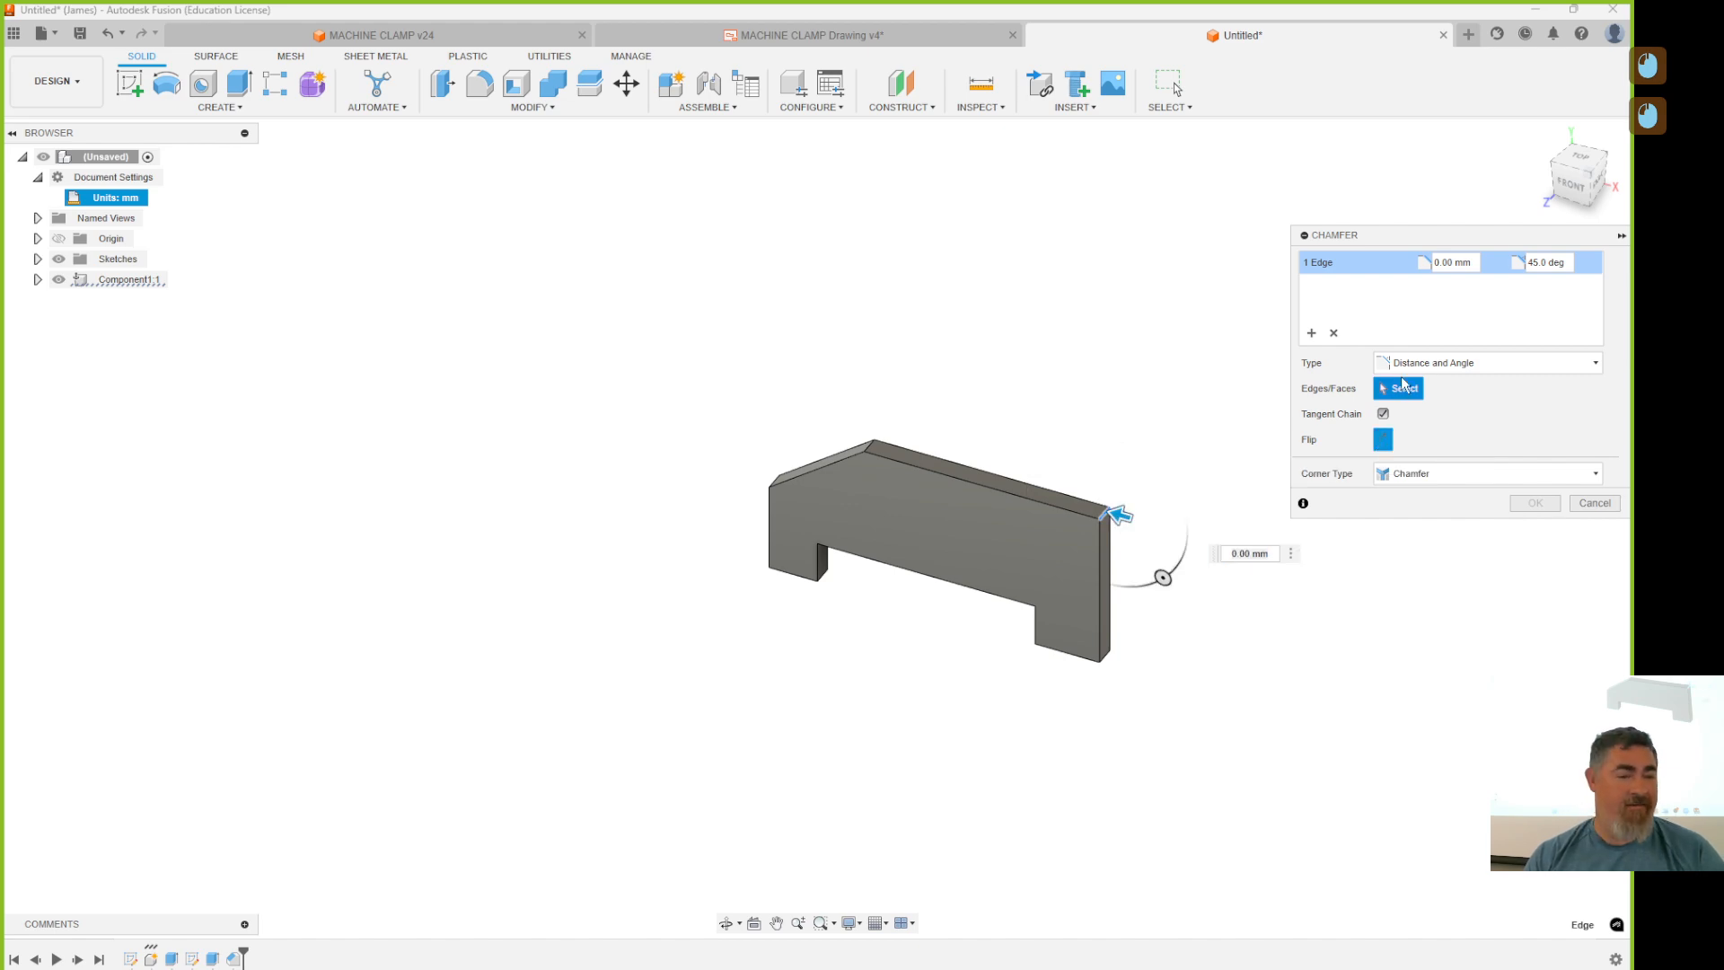
triple_click(1466, 264)
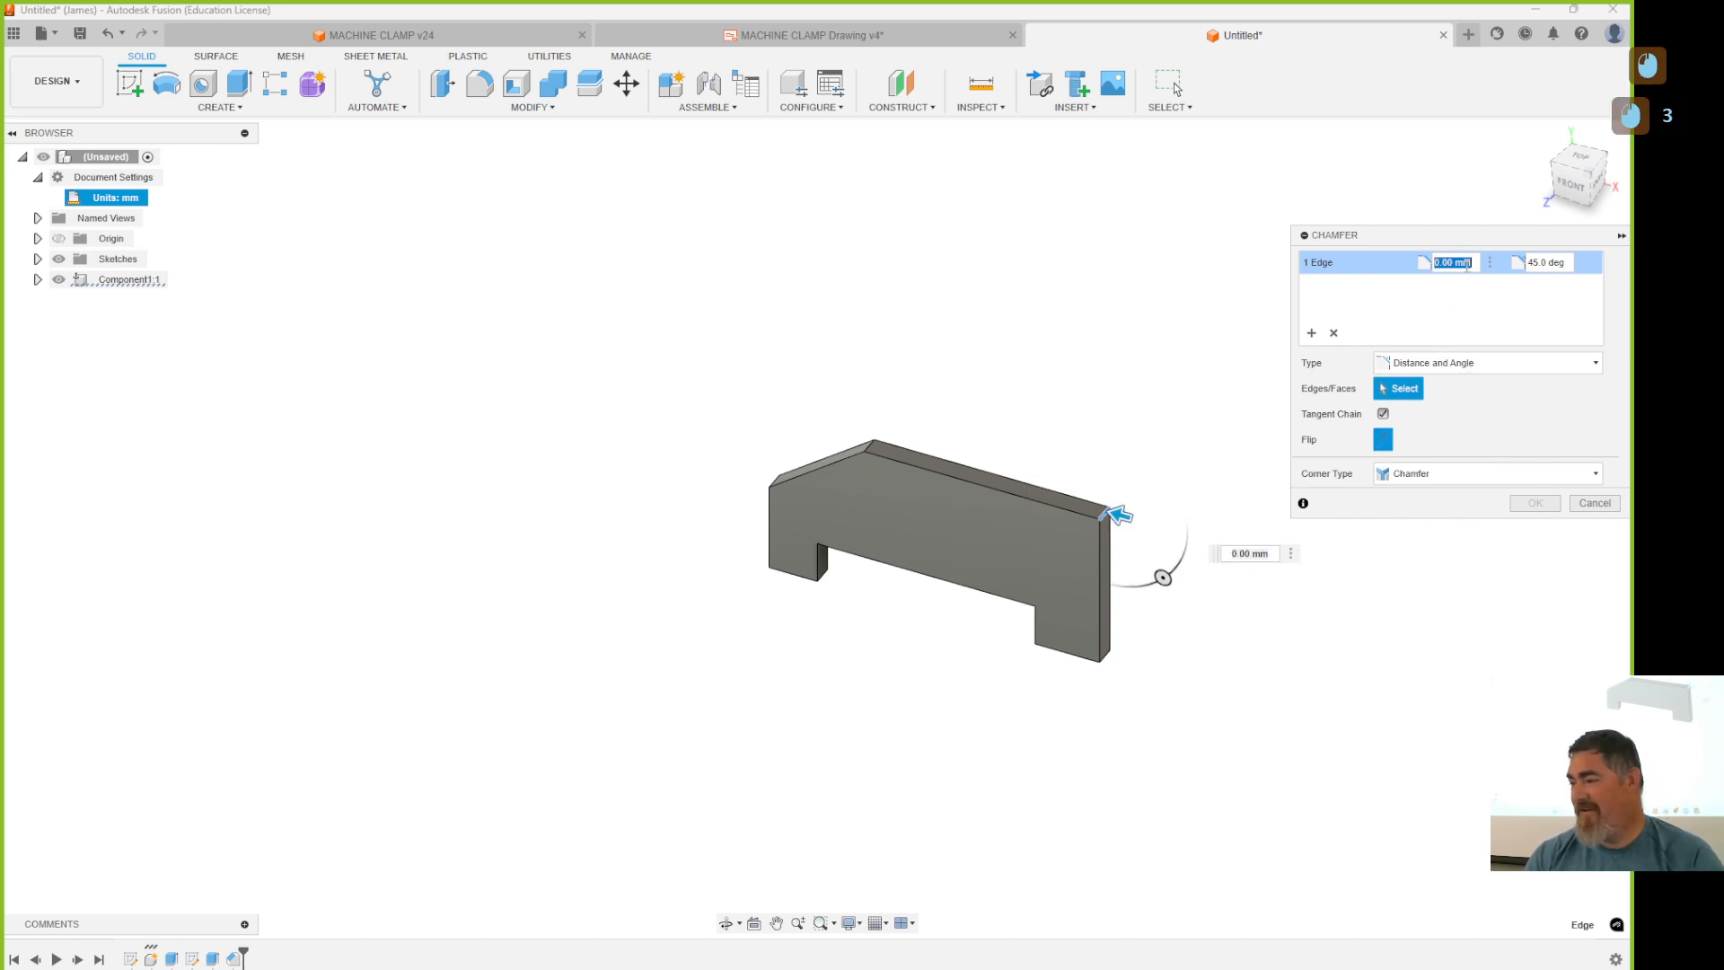
type("30")
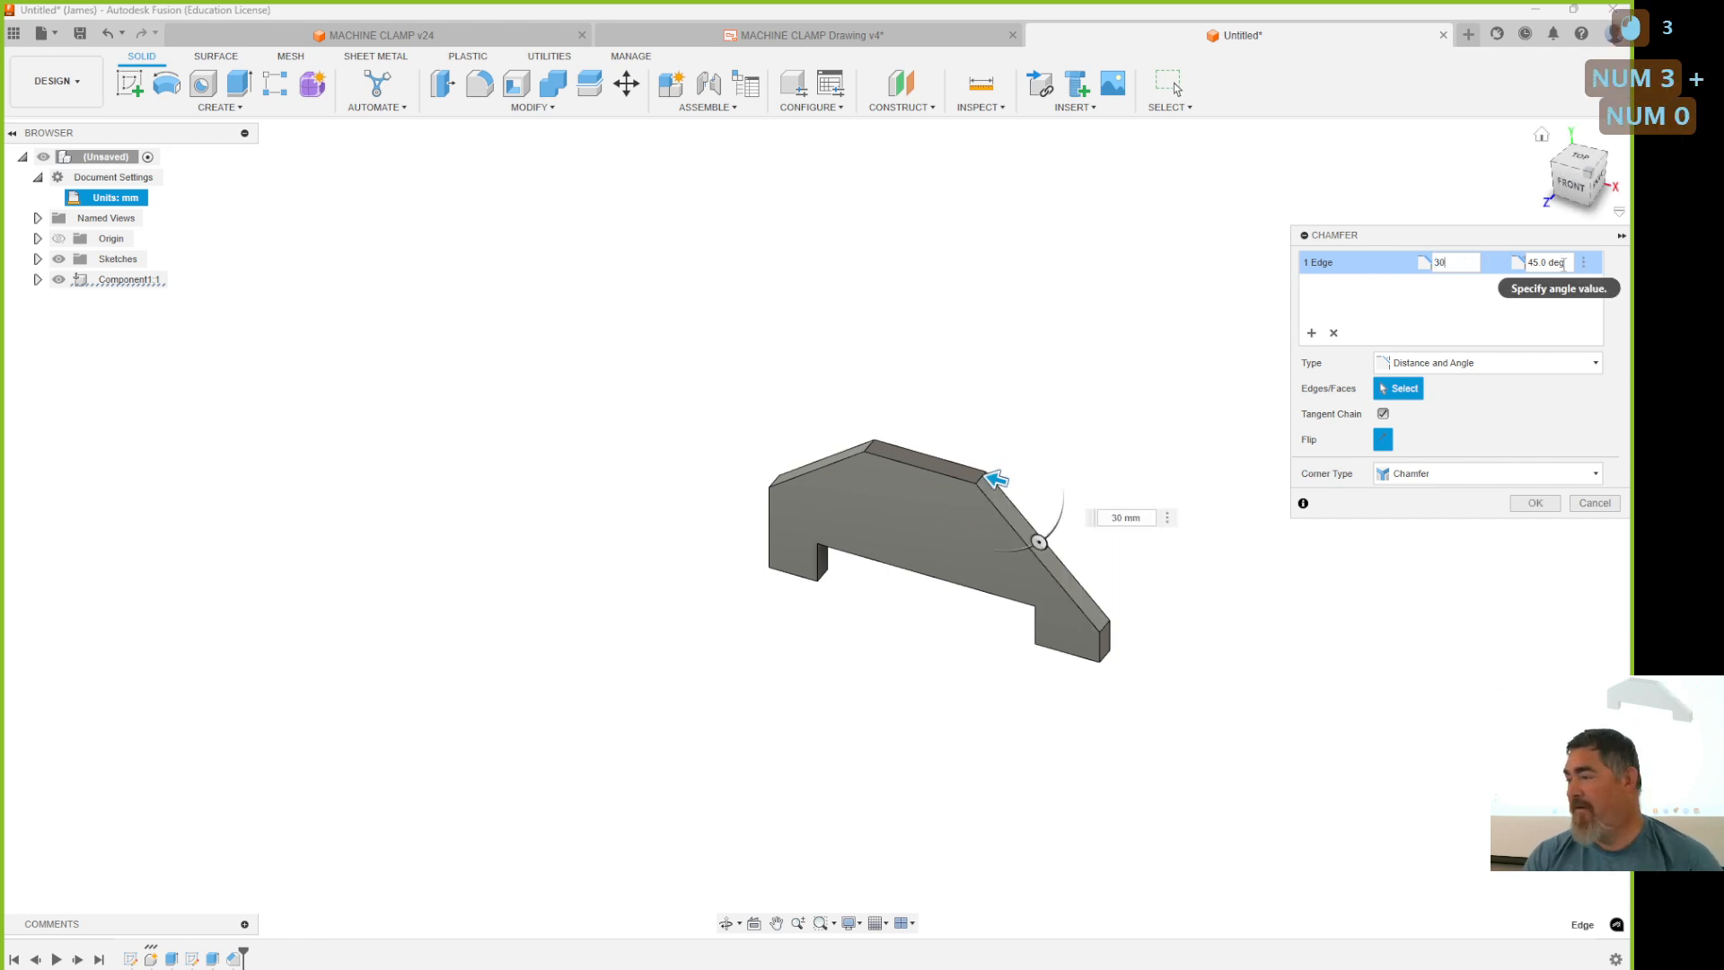
triple_click(1564, 263)
type("90-")
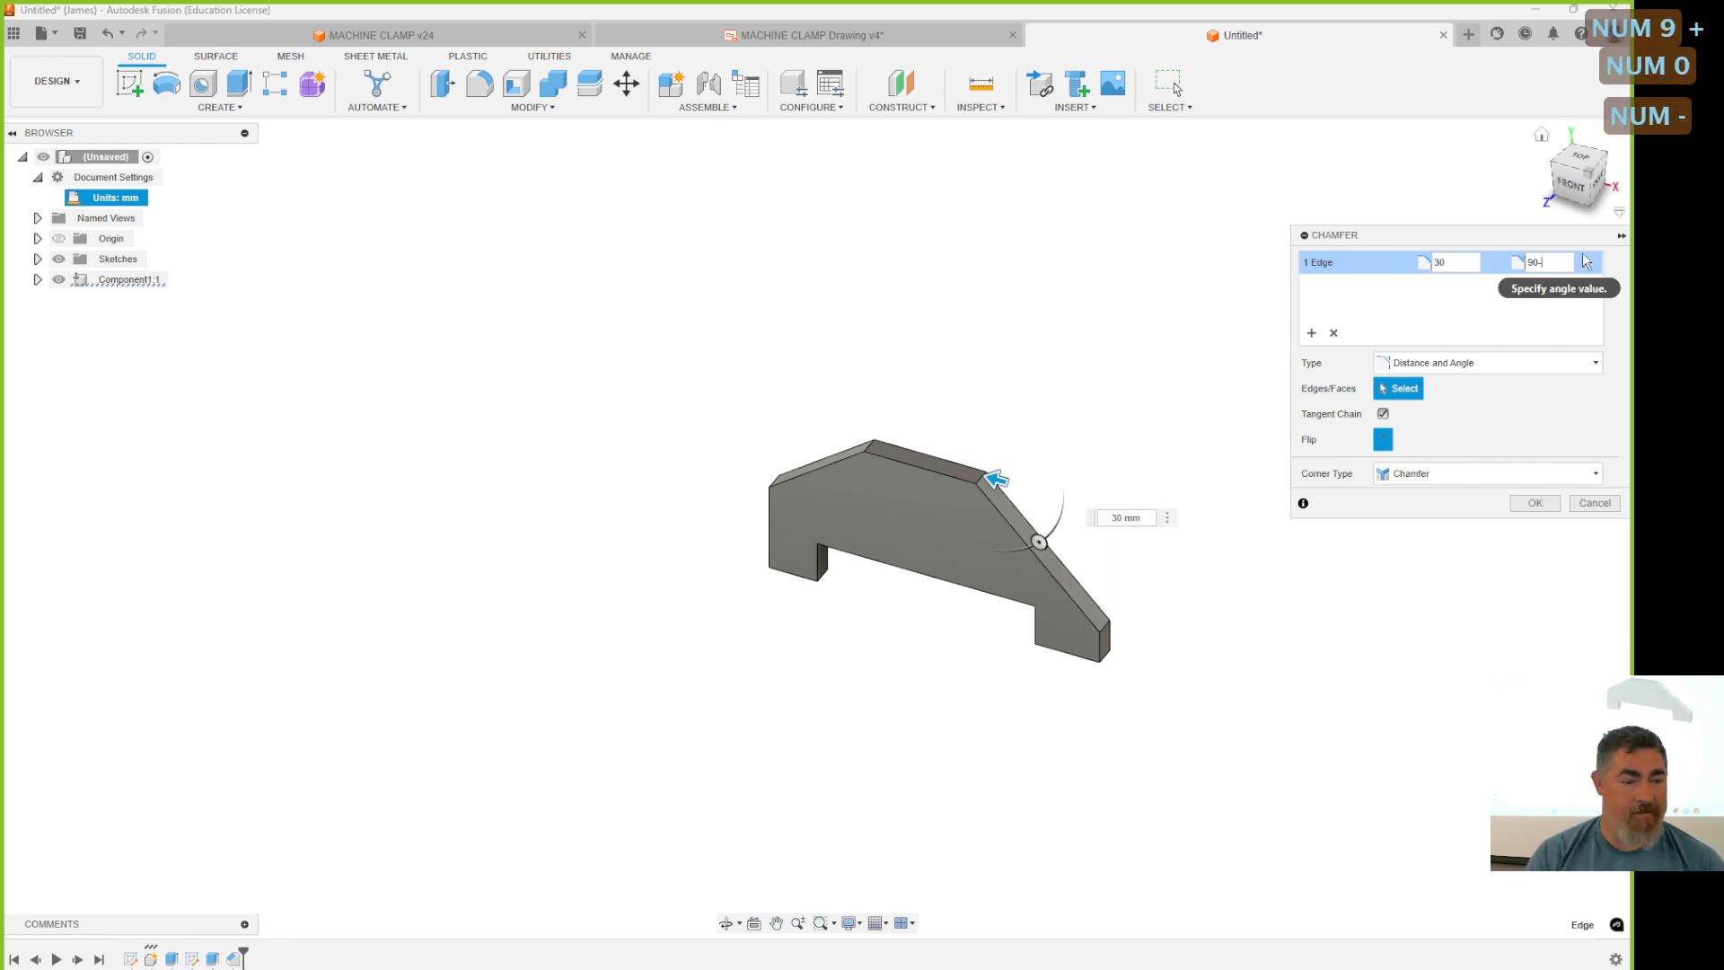
type("66")
key("Return")
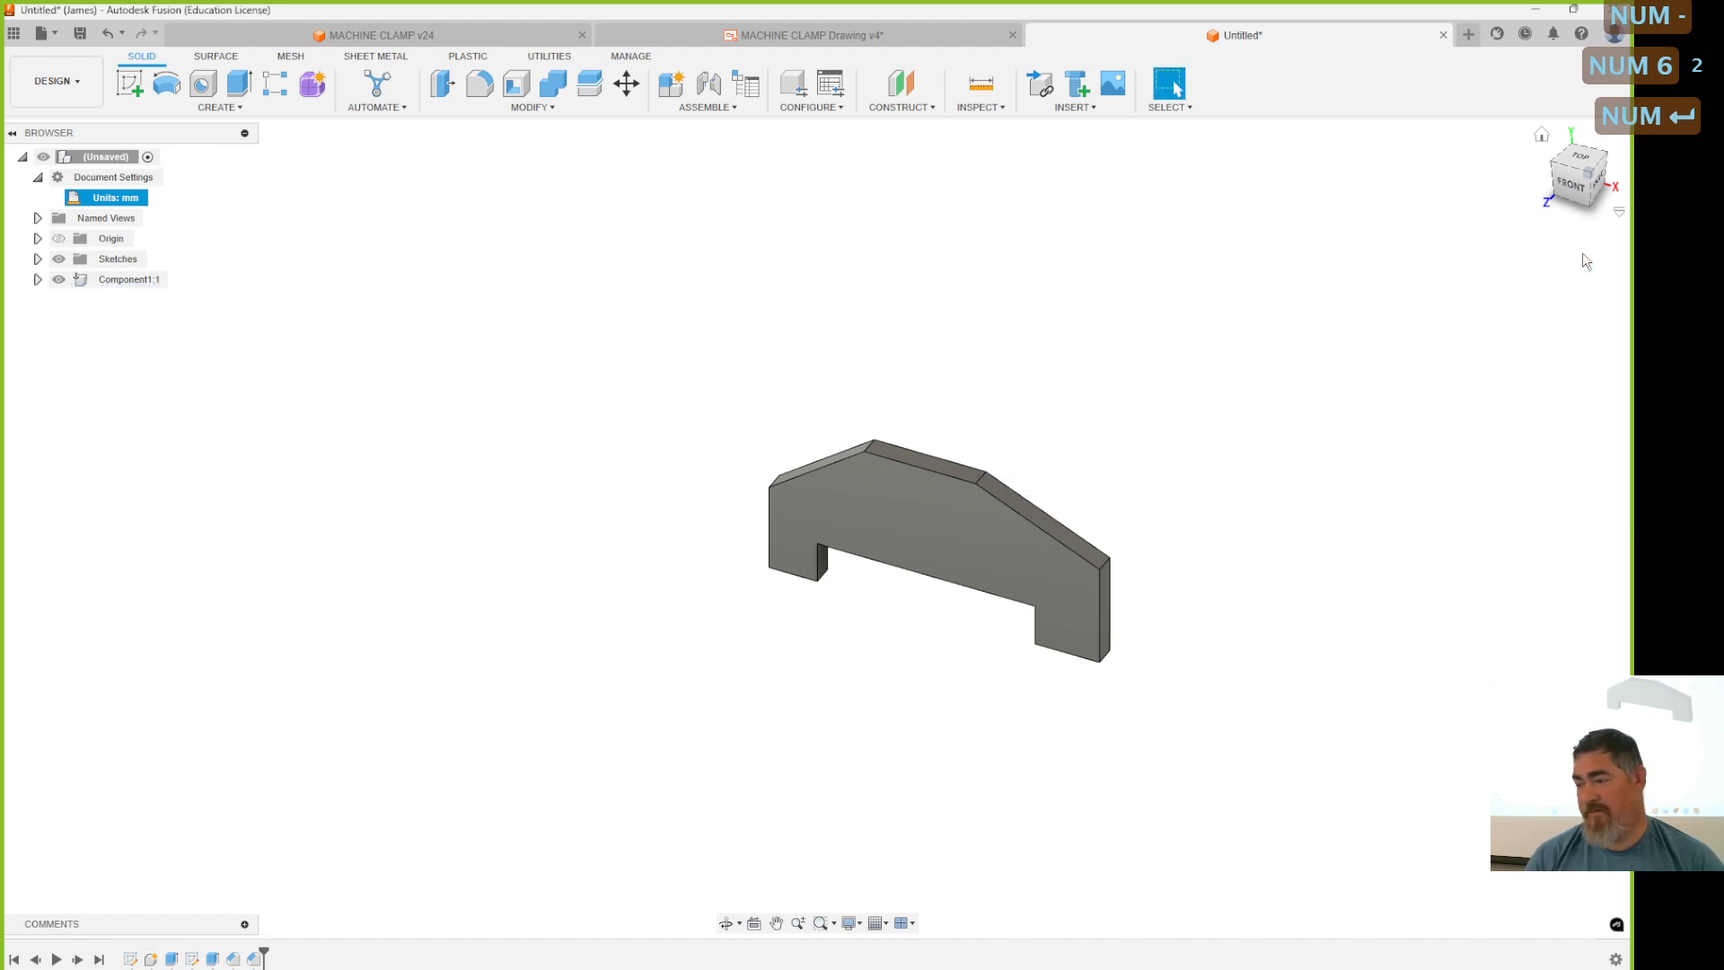
Measure the angle between the sloped upper-right face and the plate's vertical right end.
left_click(1103, 566, "ctrl")
left_click(1108, 595, "ctrl")
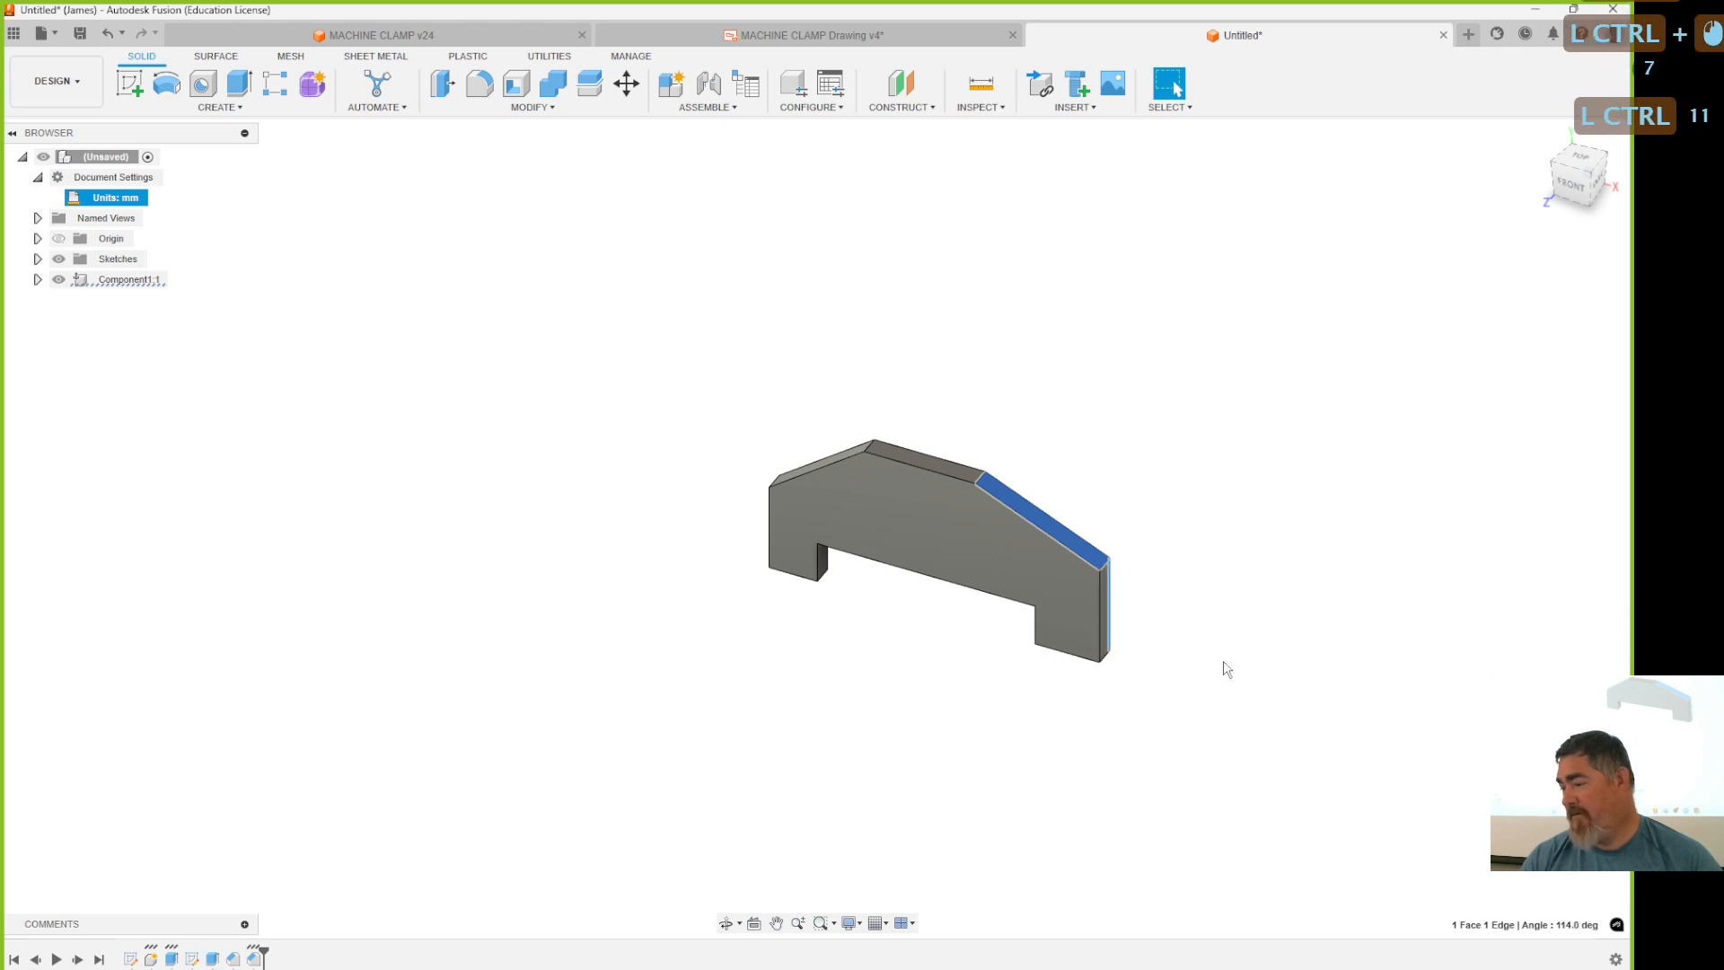
left_click(1096, 563)
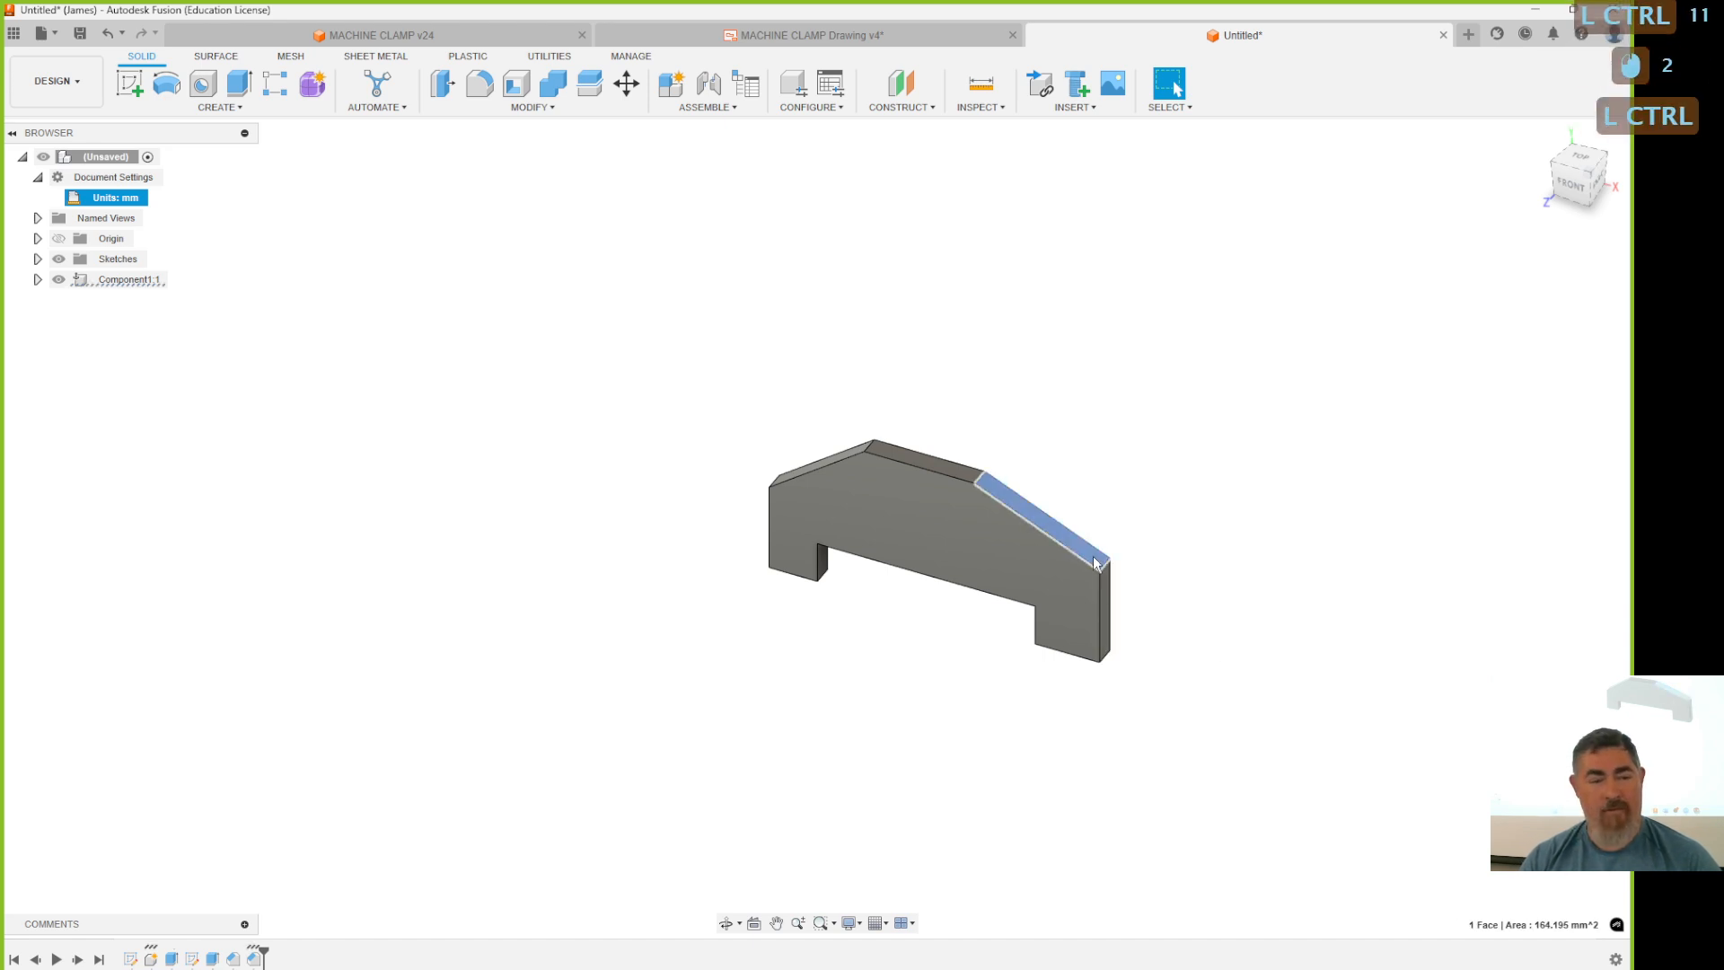
left_click(1101, 582, "ctrl")
left_click(1189, 359)
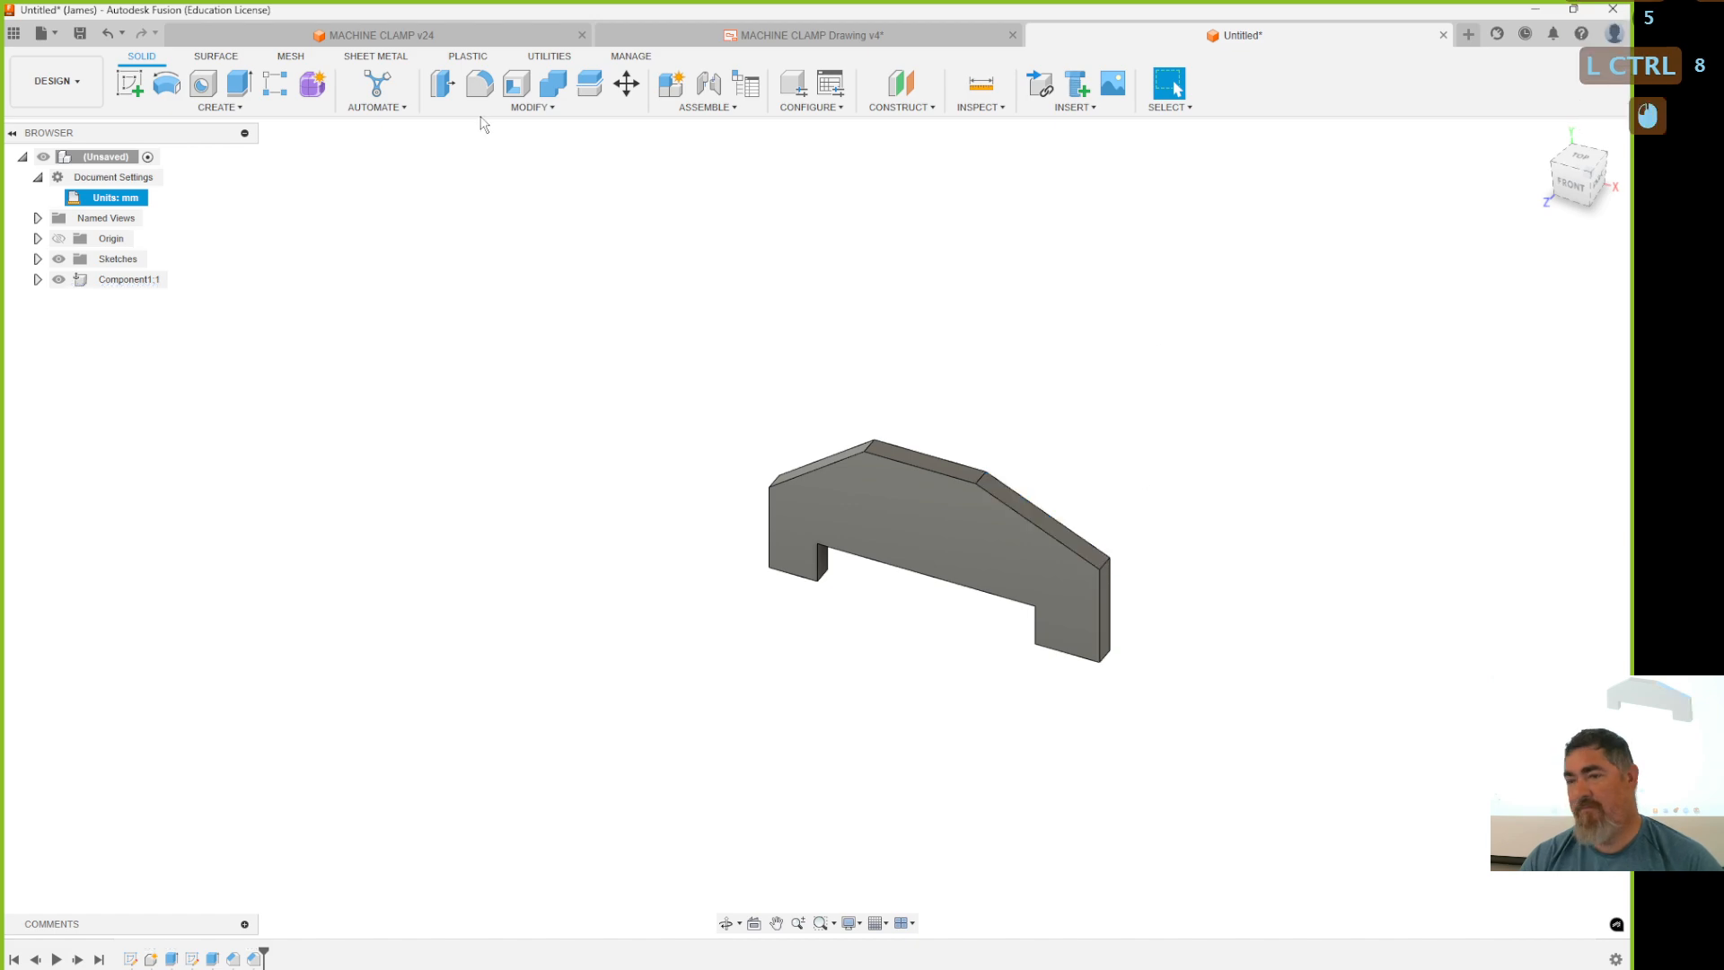
Check the angle between the sloped upper-right edge and the vertical right edge with a dimension in a temporary sketch, and discard the sketch.
key("Escape")
left_click(129, 84)
left_click(889, 435)
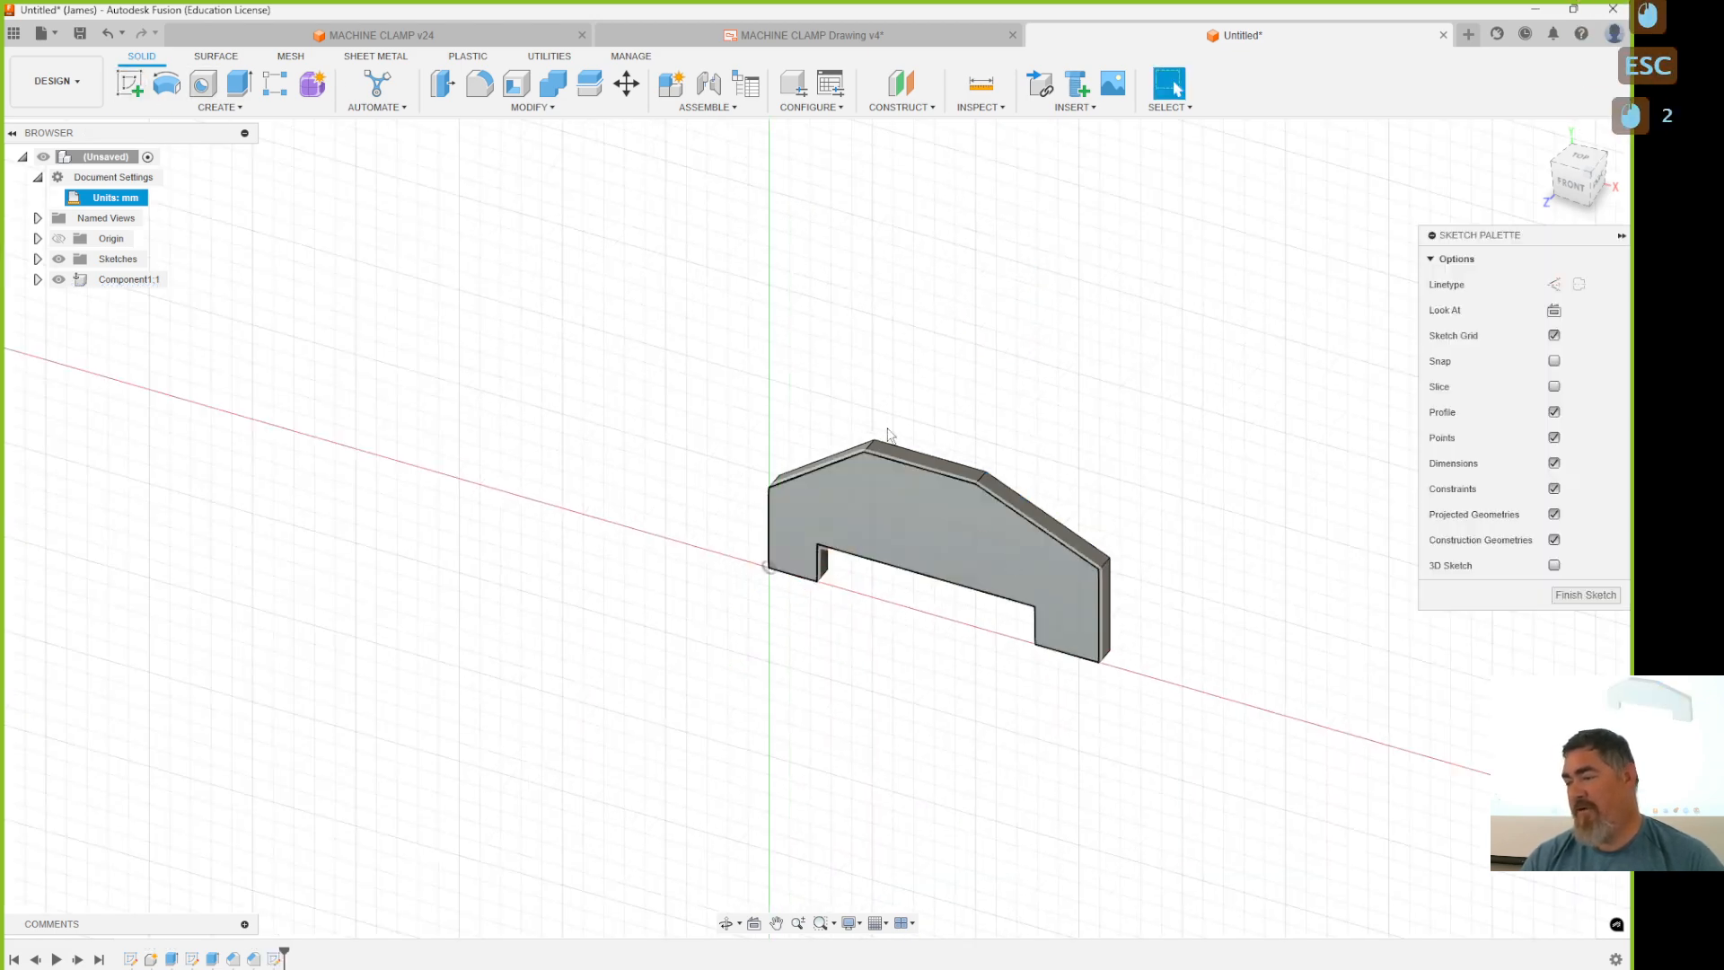
key("d")
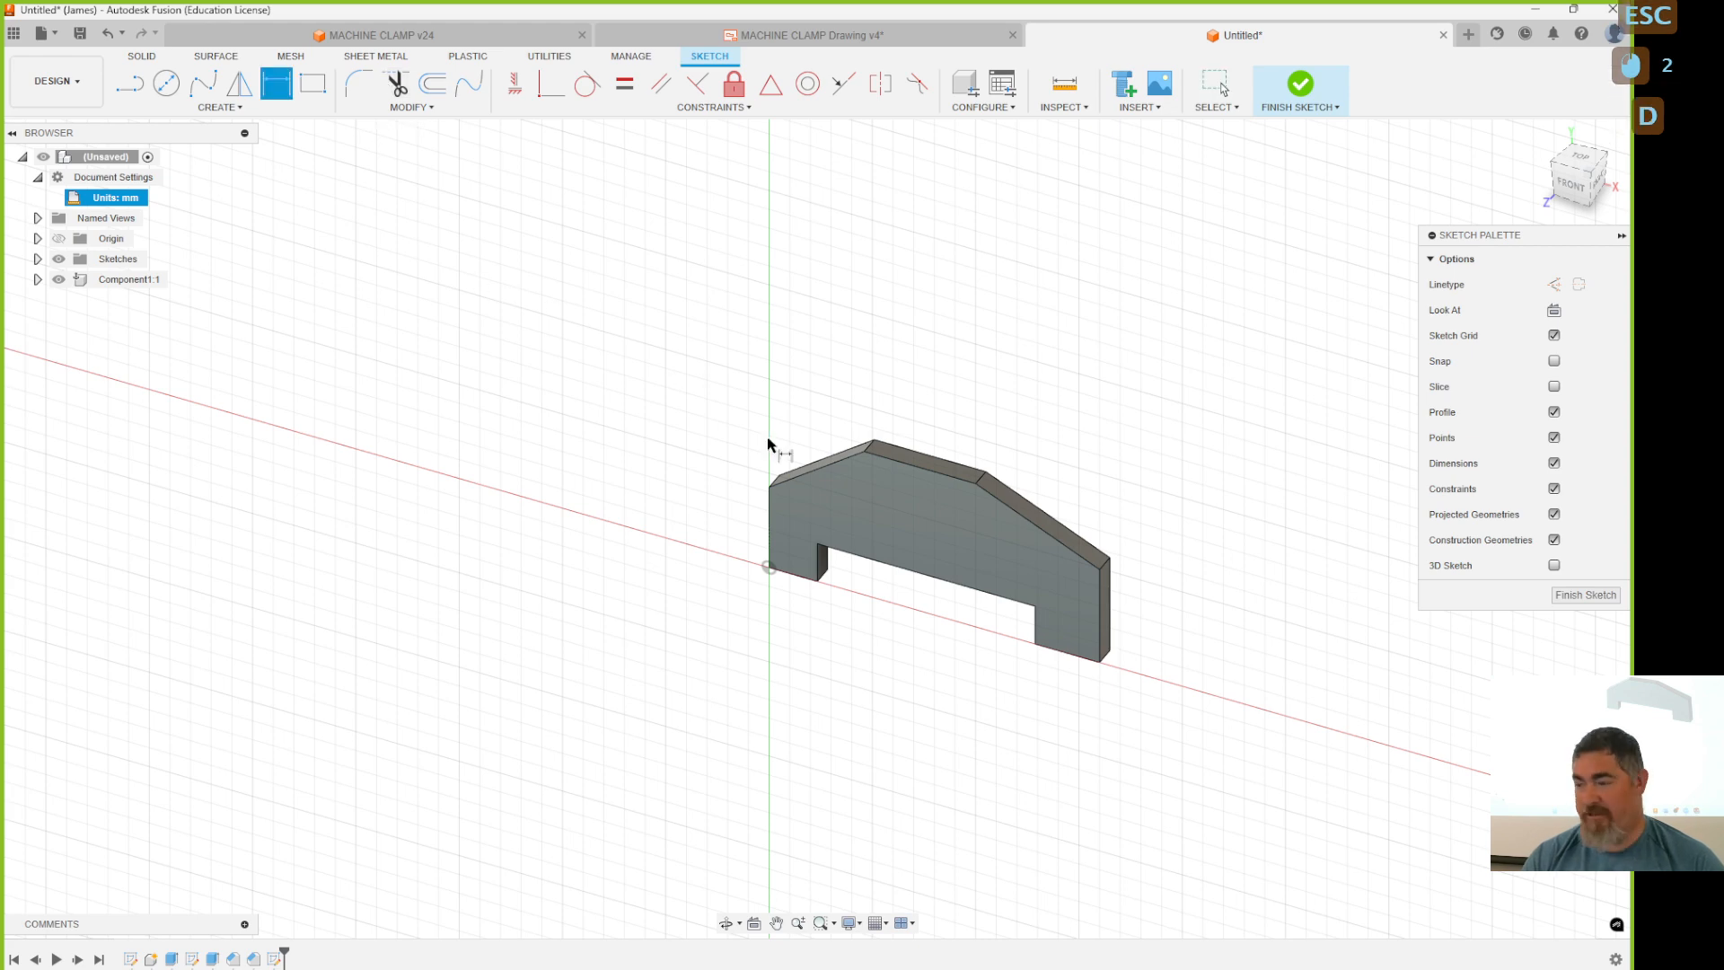
left_click(1105, 619)
left_click(1088, 548)
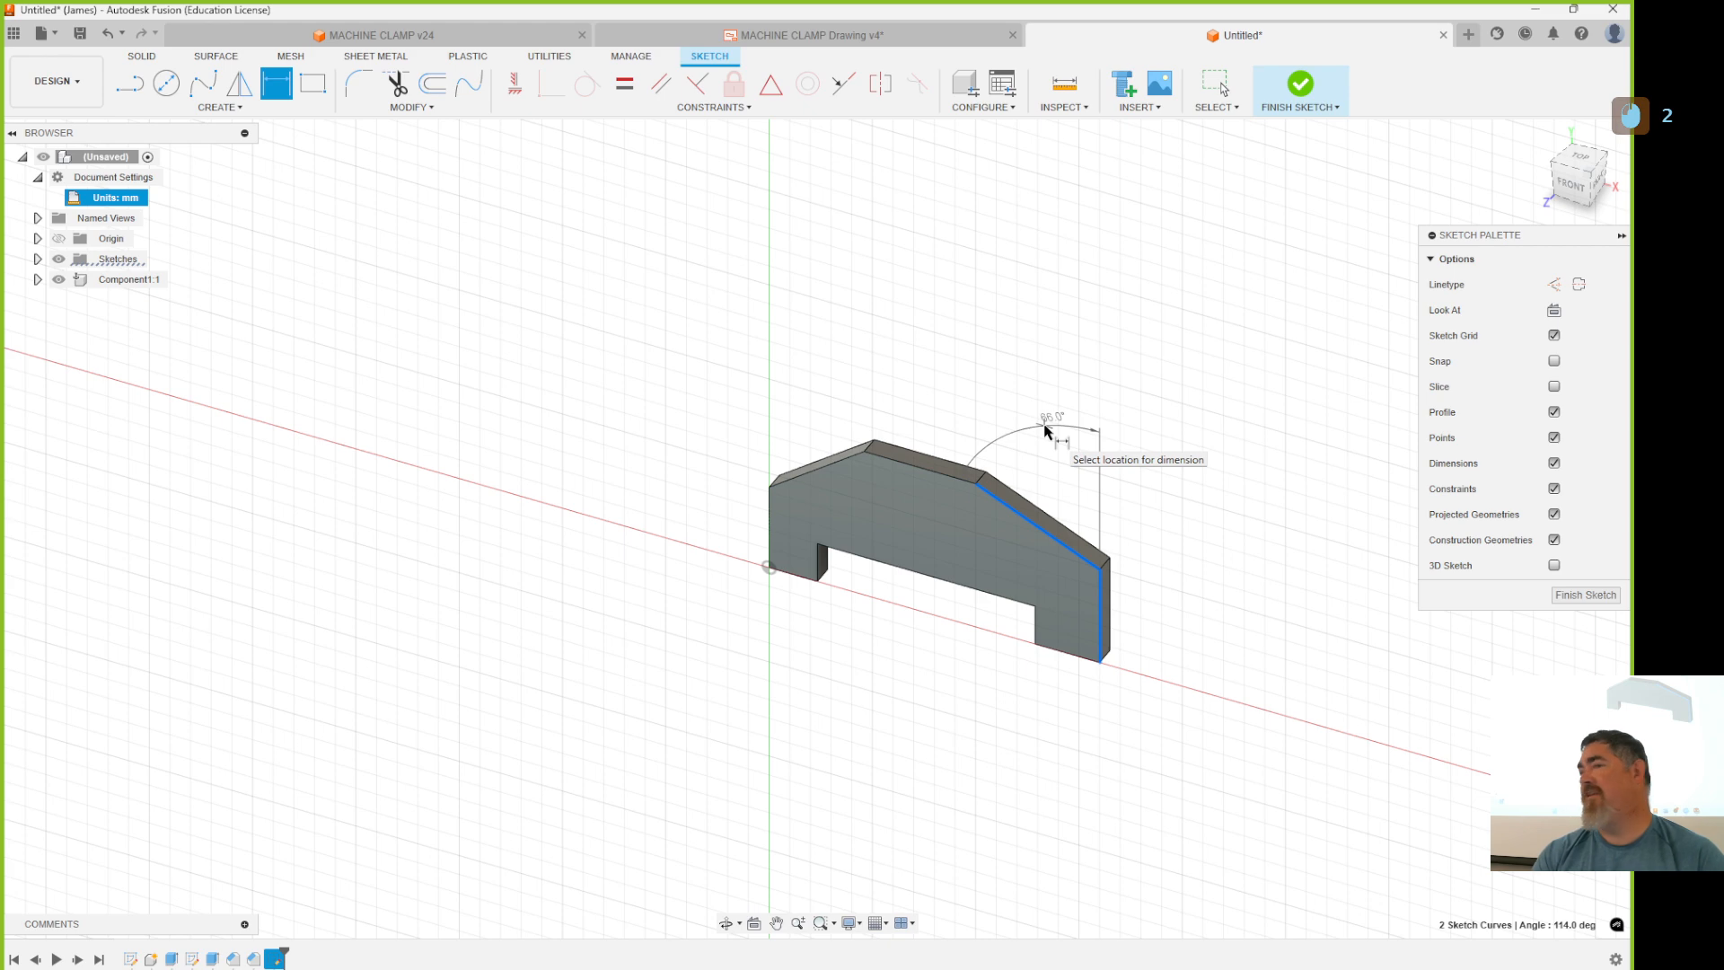
key("Escape")
key("ctrl+z")
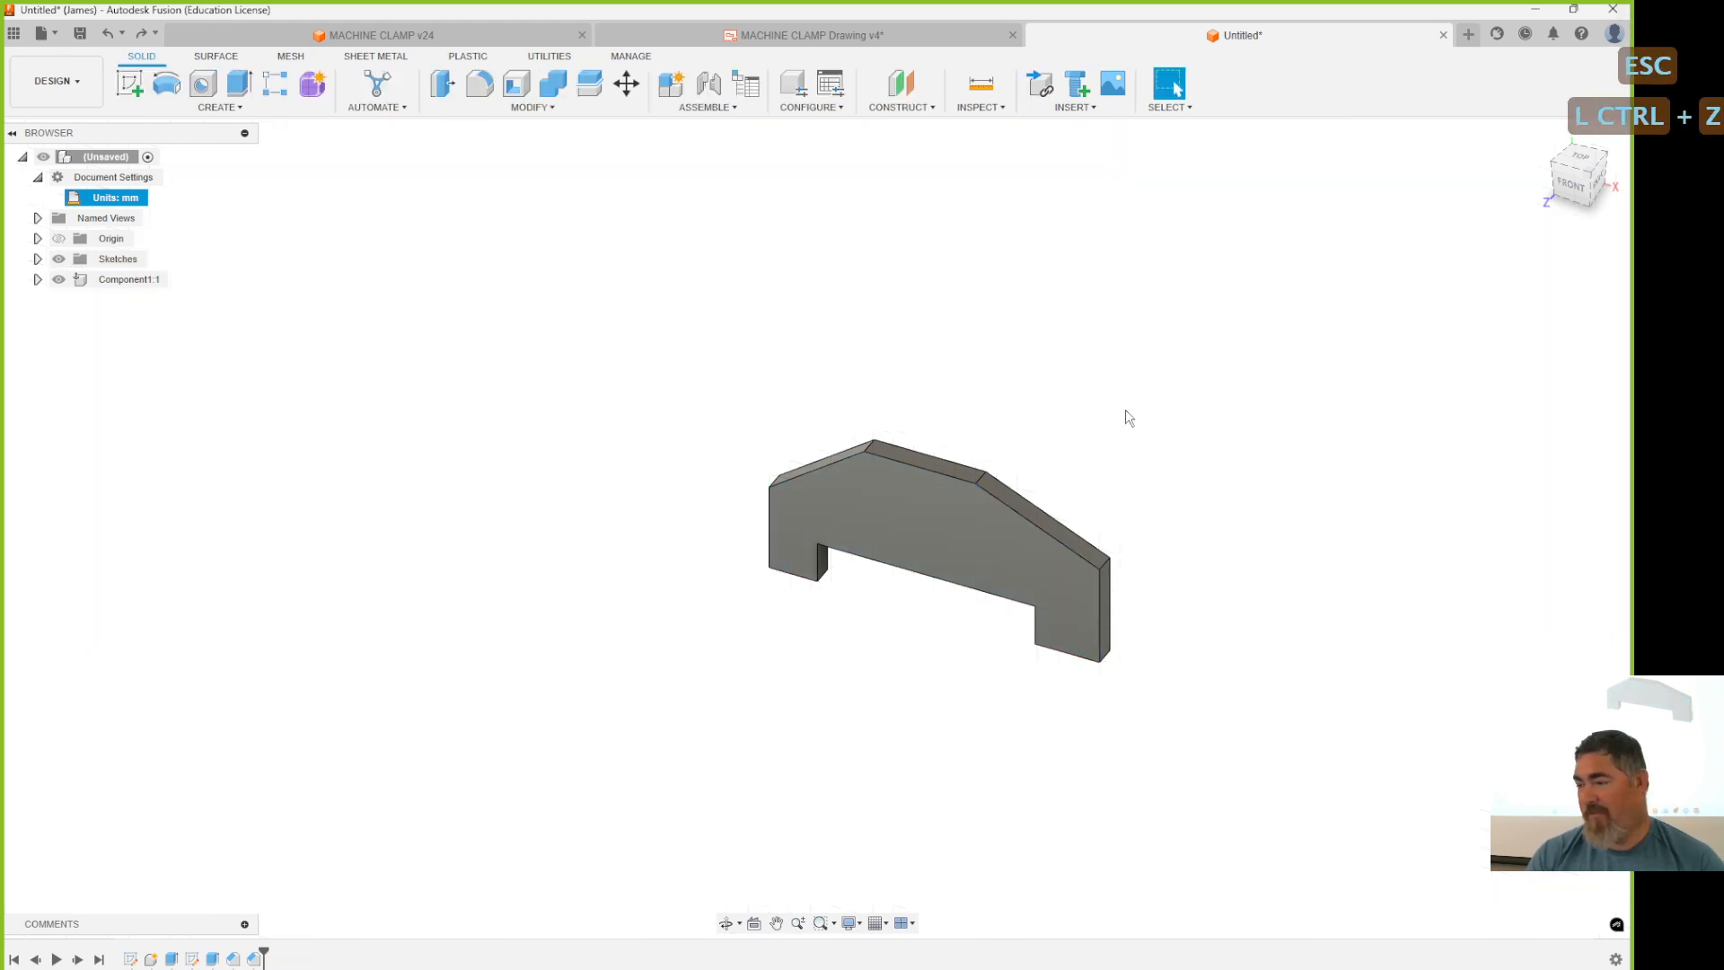
Sketch a sloping line across the plate's front face, from about 22 mm high near the right end to about 15 mm high near the left.
left_click(130, 83)
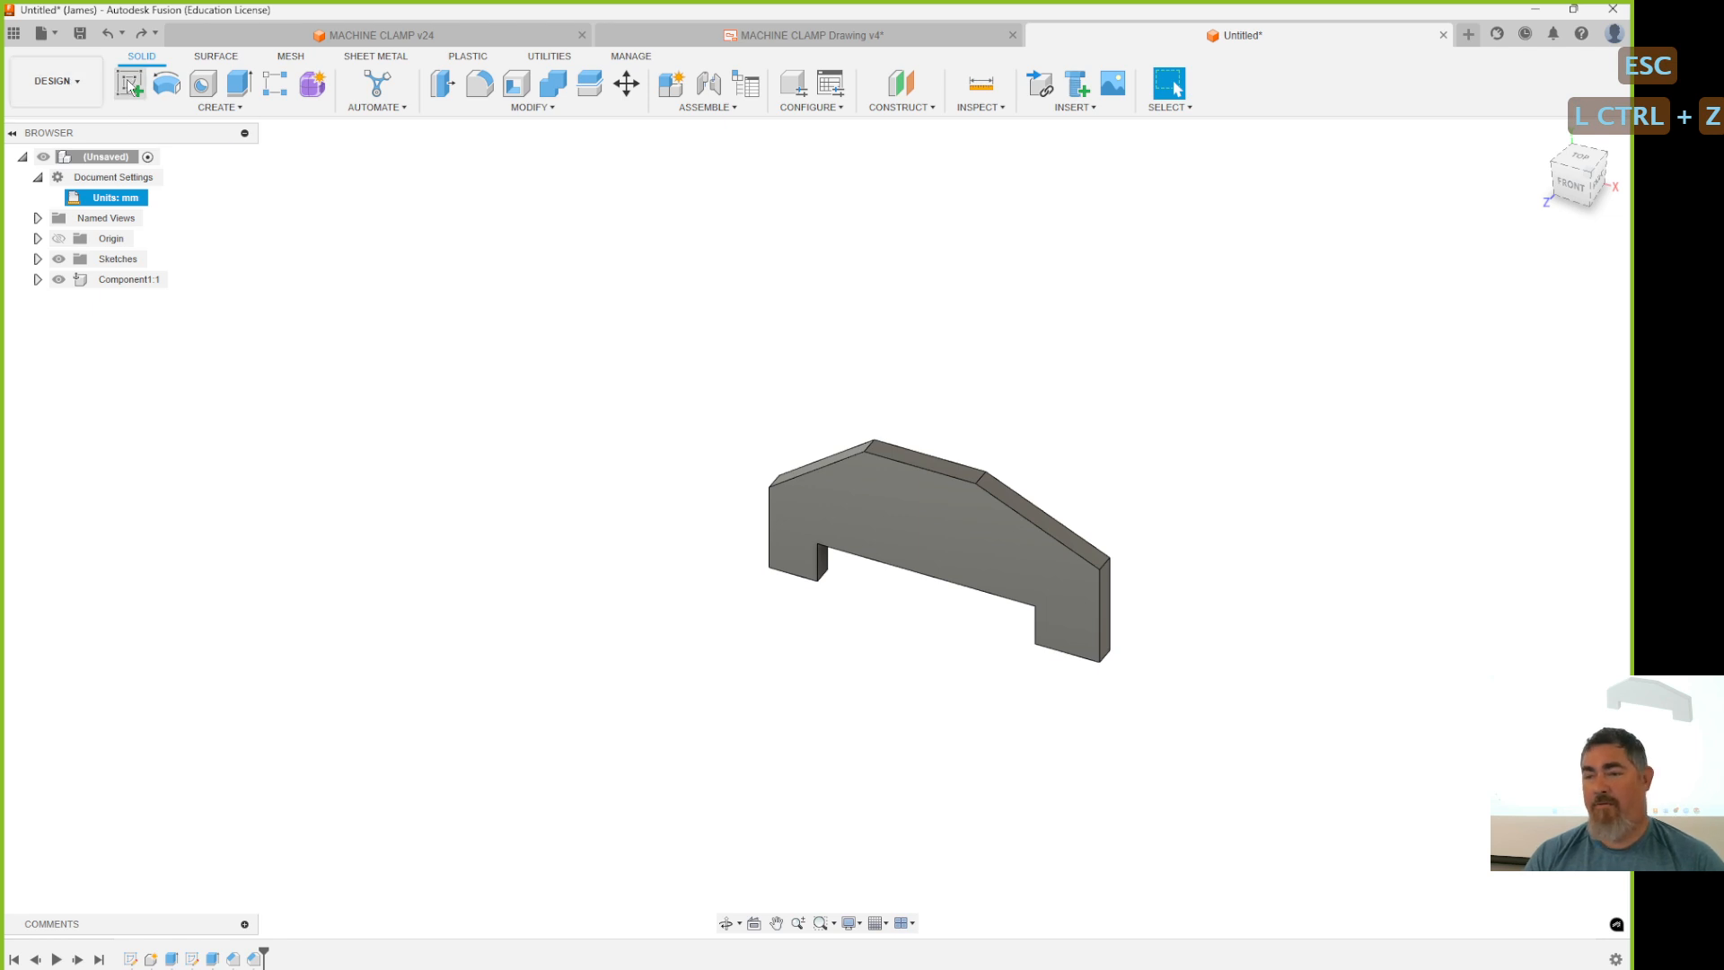
left_click(914, 492)
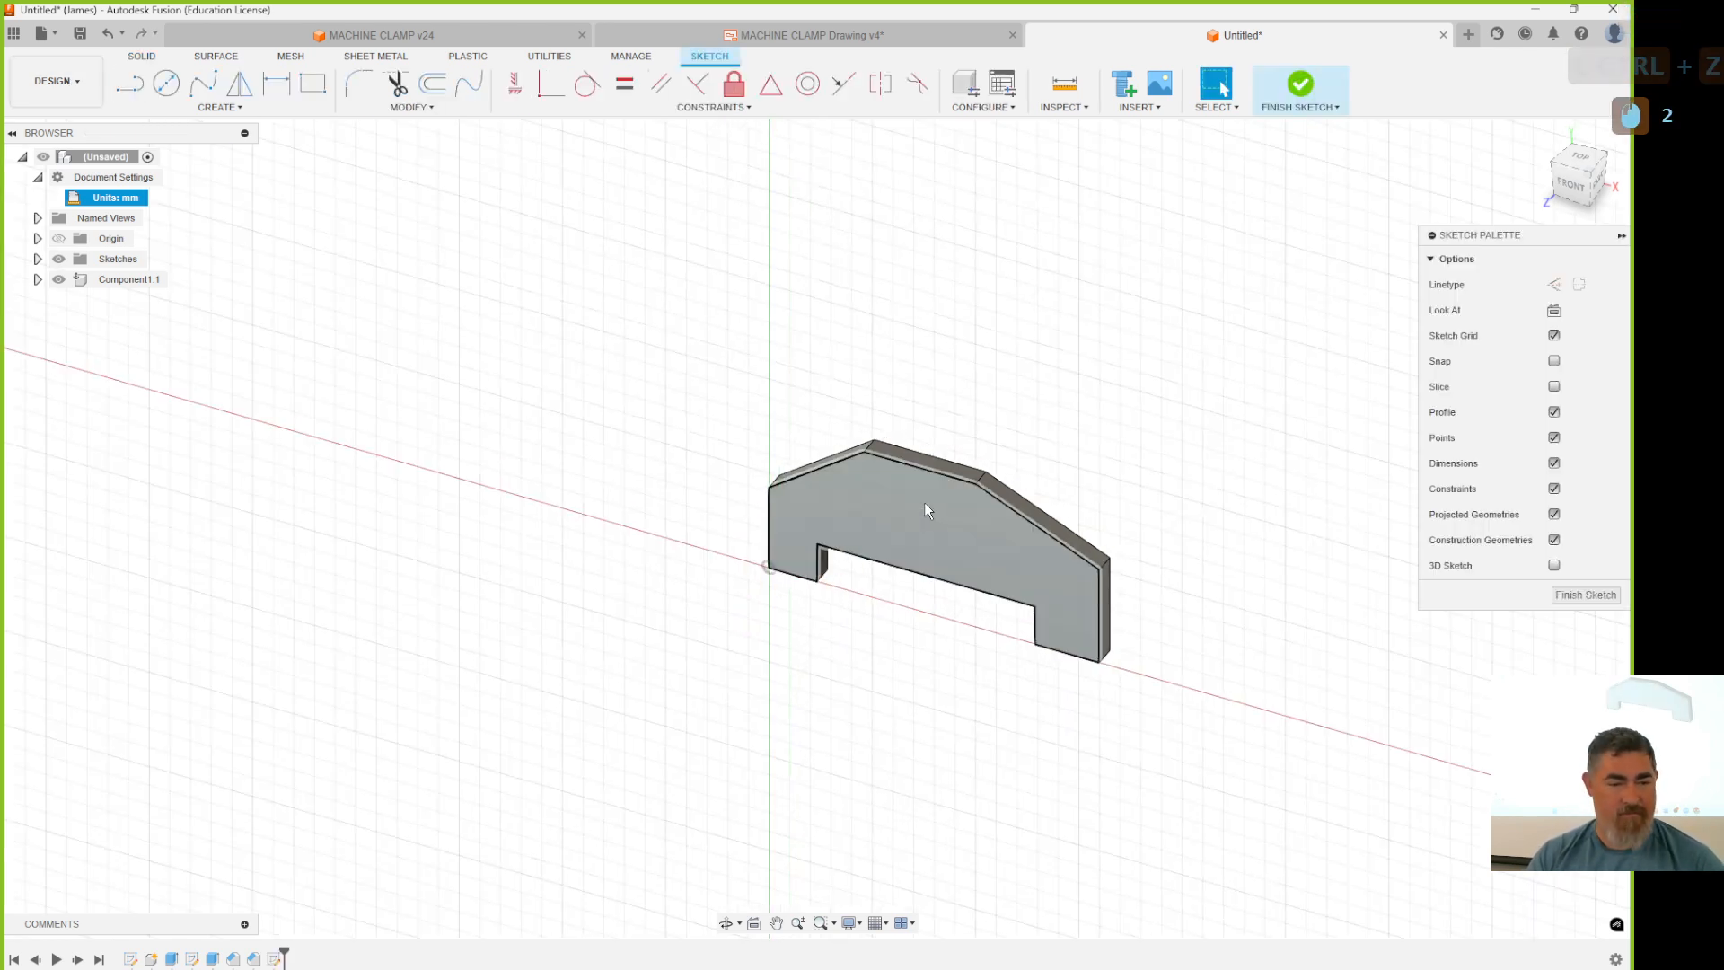
key("l")
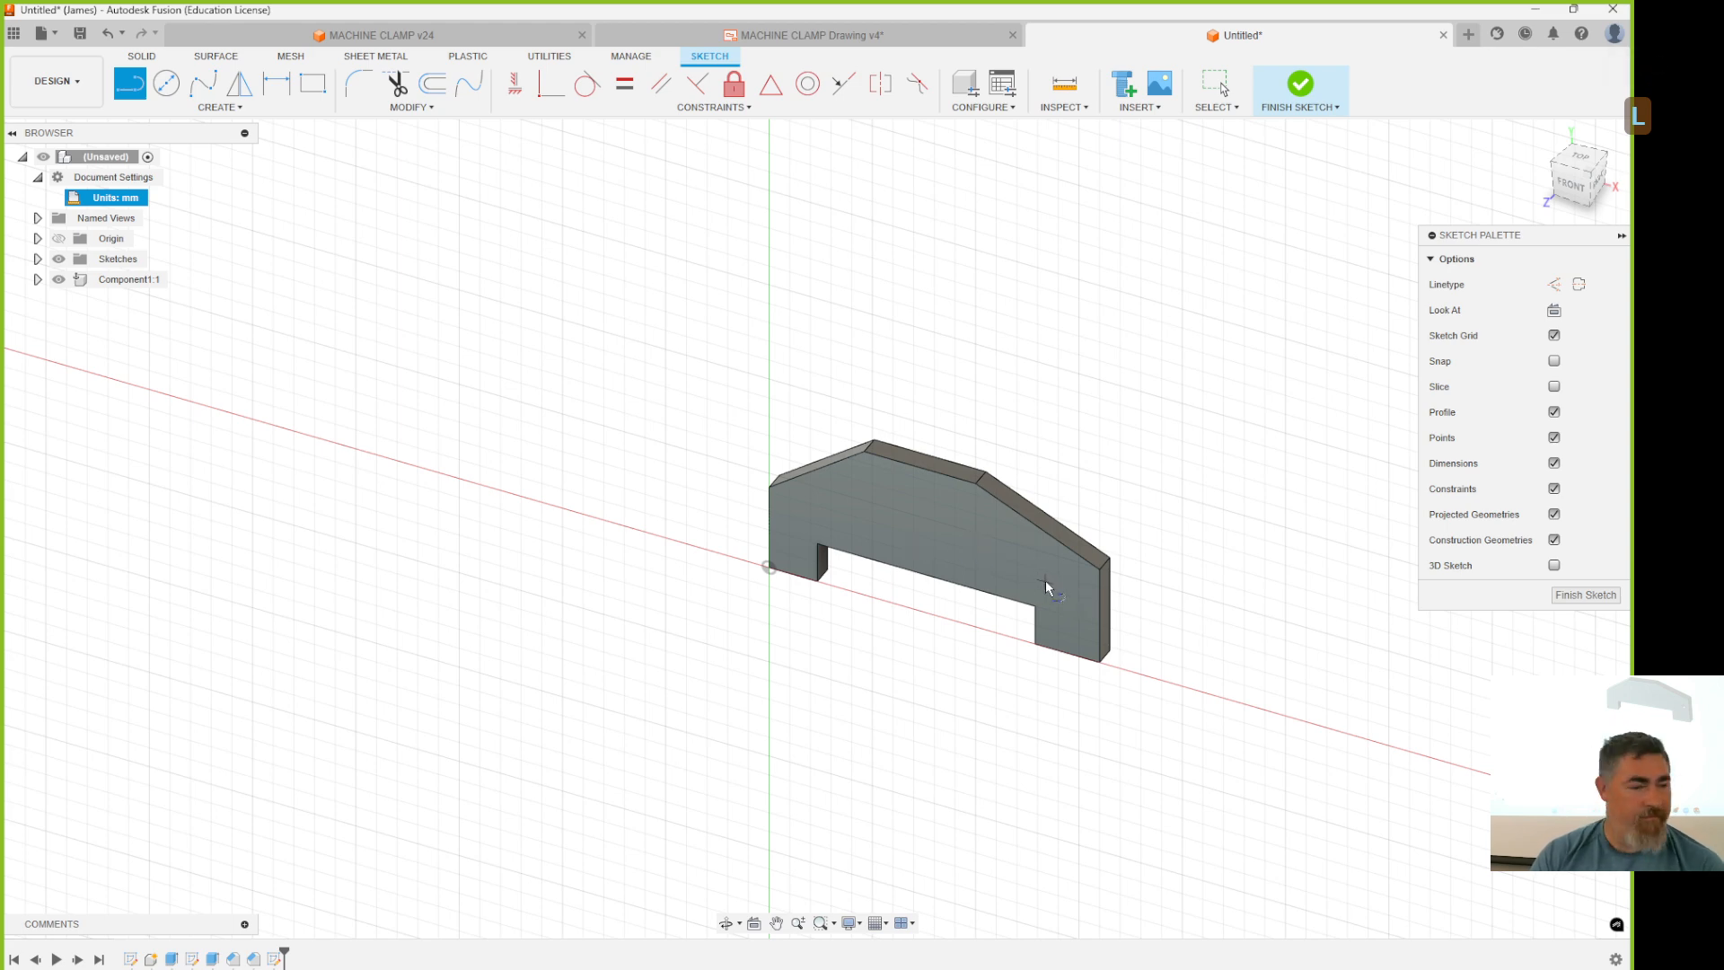
left_click(1040, 557)
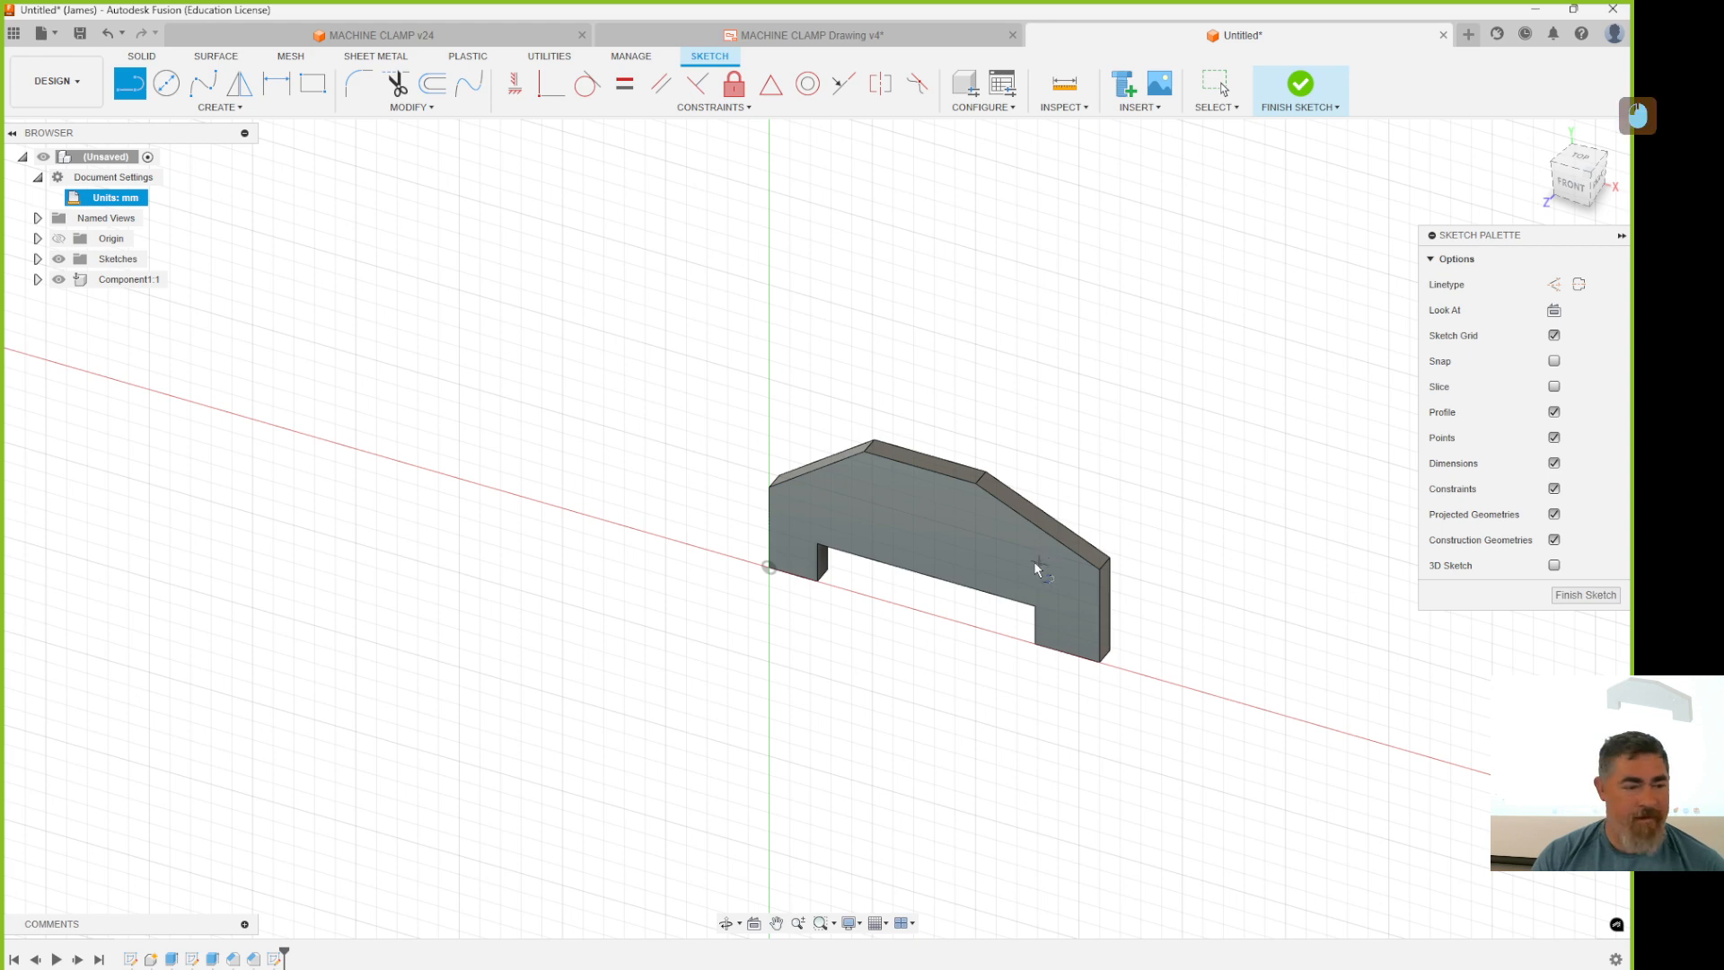
left_click(801, 519)
key("Escape")
key("Escape")
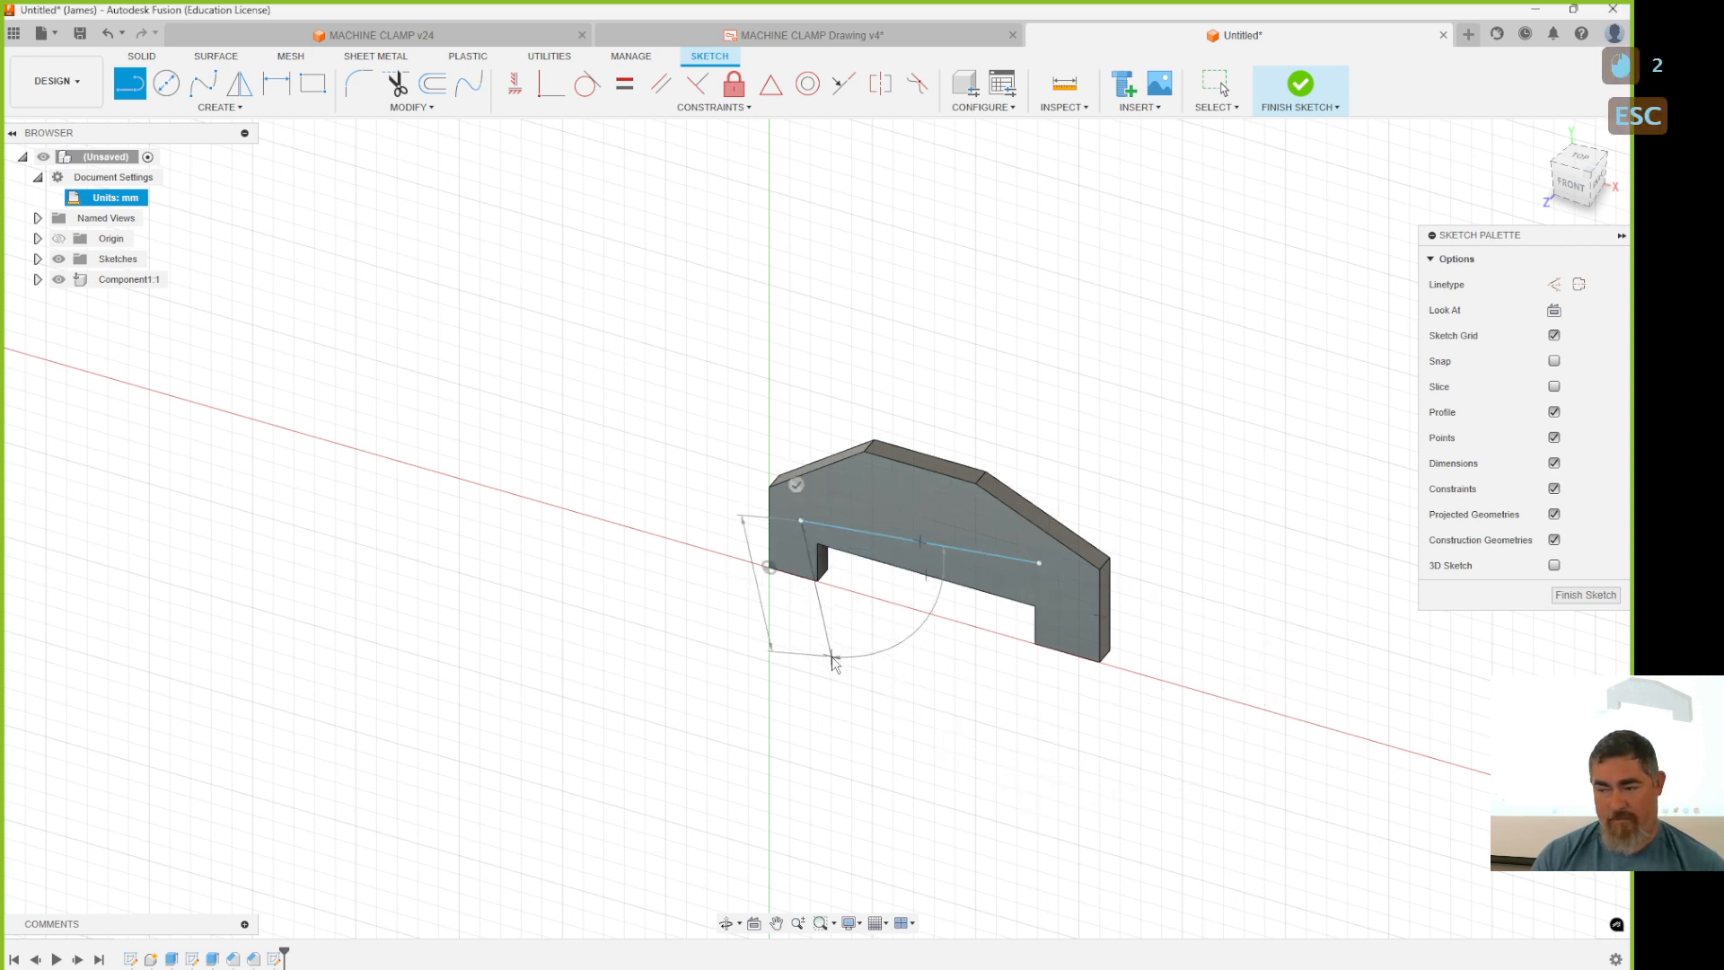
Dimension the sloping line's left endpoint 19 mm above the plate's bottom edge.
key("d")
left_click(769, 568)
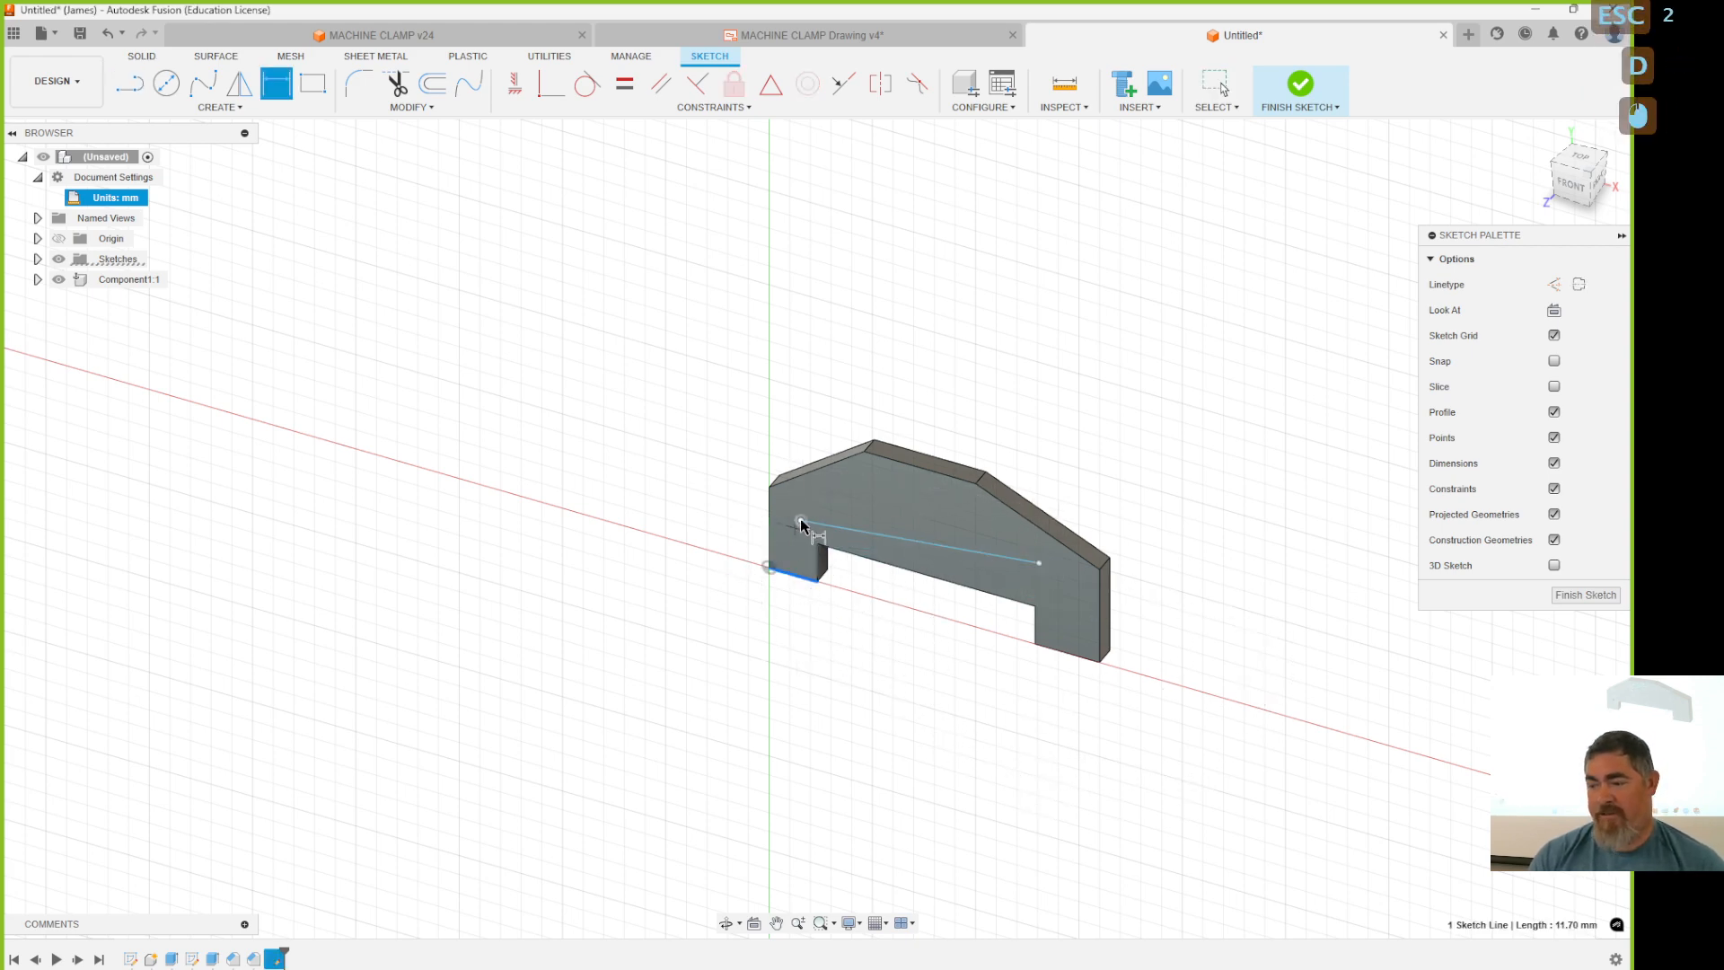
left_click(801, 520)
left_click(644, 537)
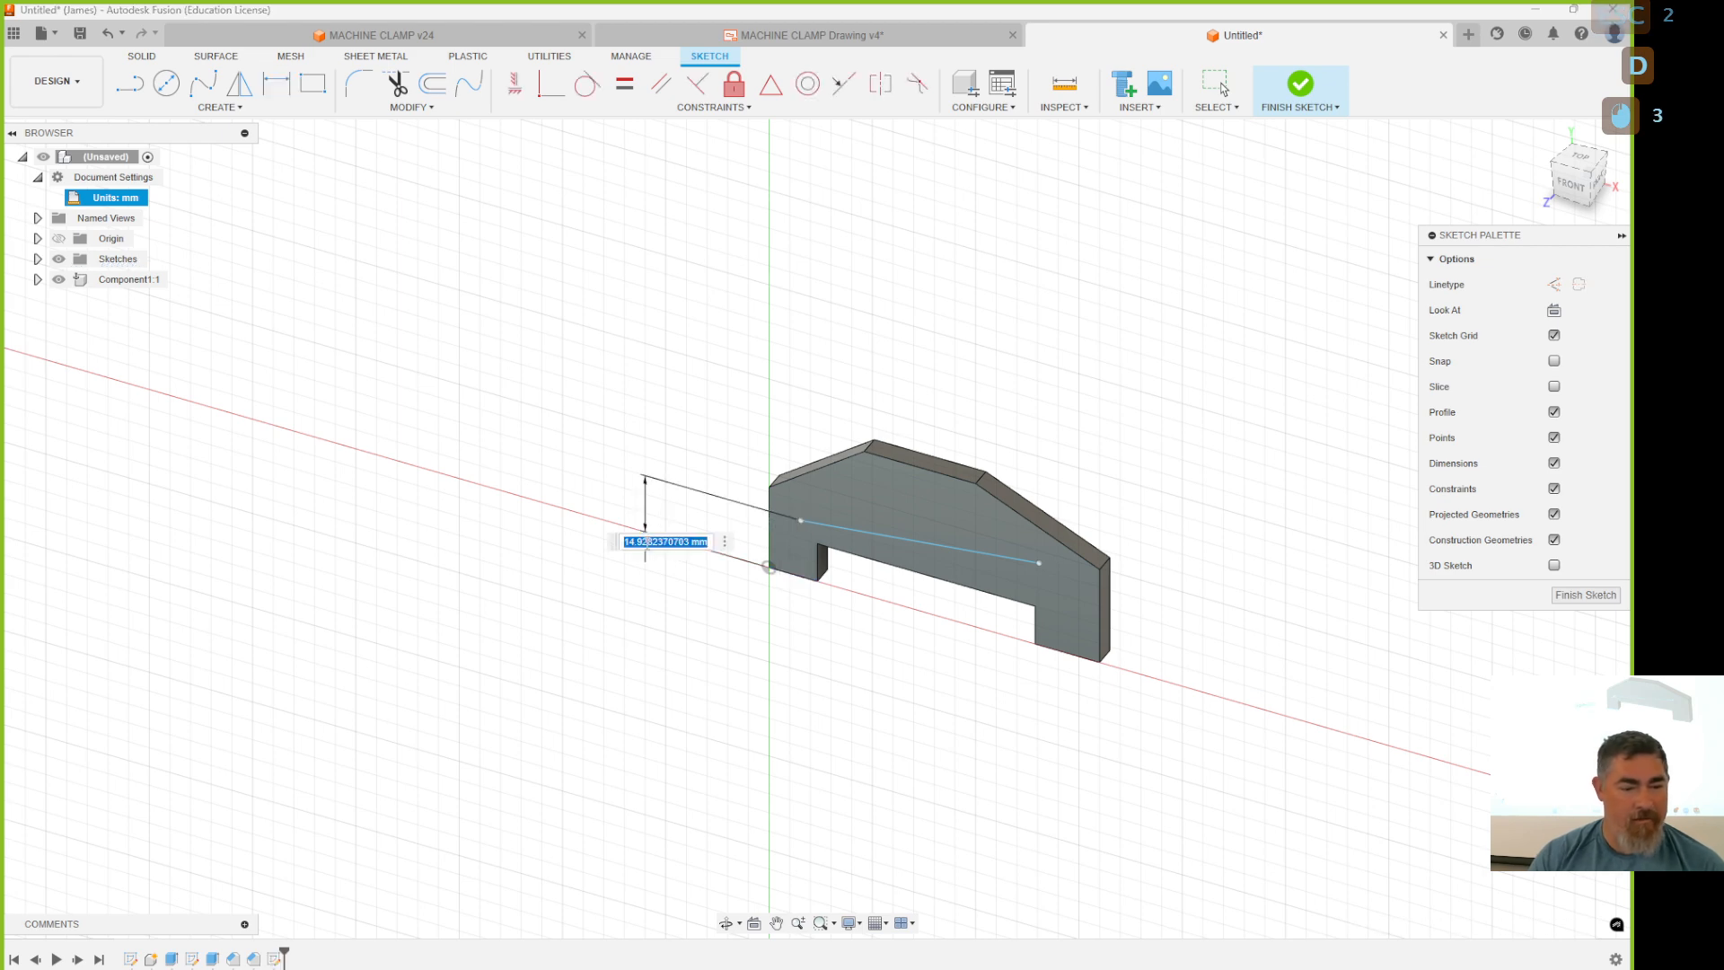
type("19")
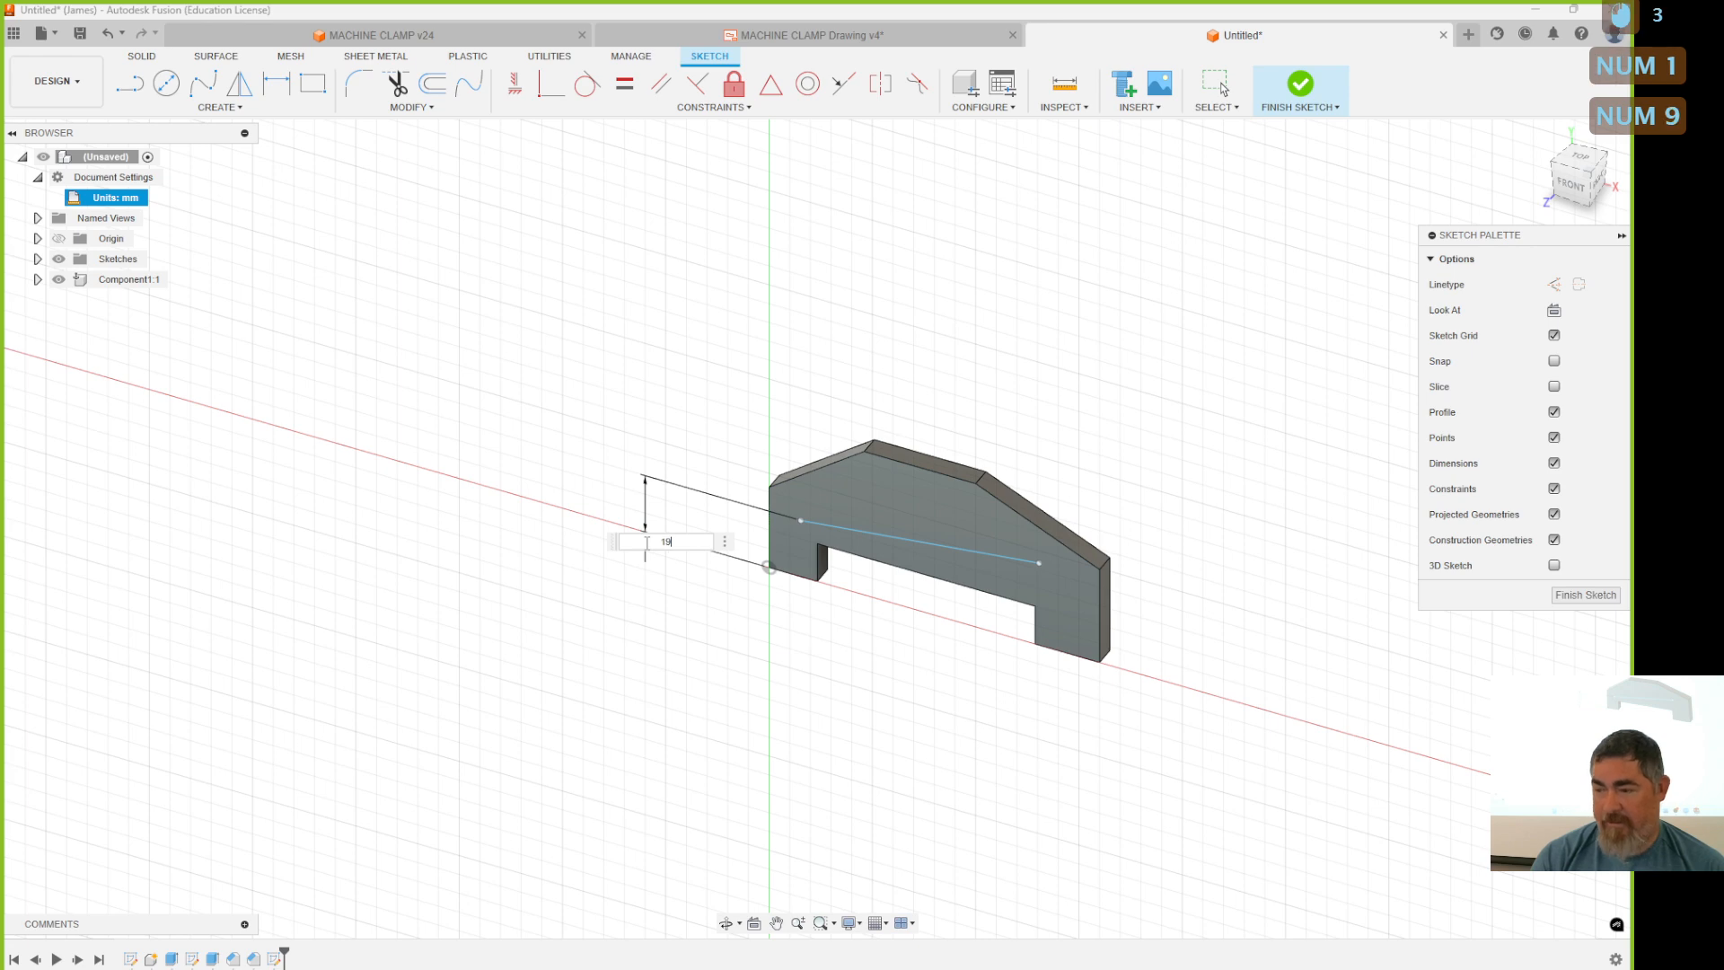
key("Return")
Dimension the sloping line's right endpoint 24 mm above the plate's bottom edge.
left_click(1039, 564)
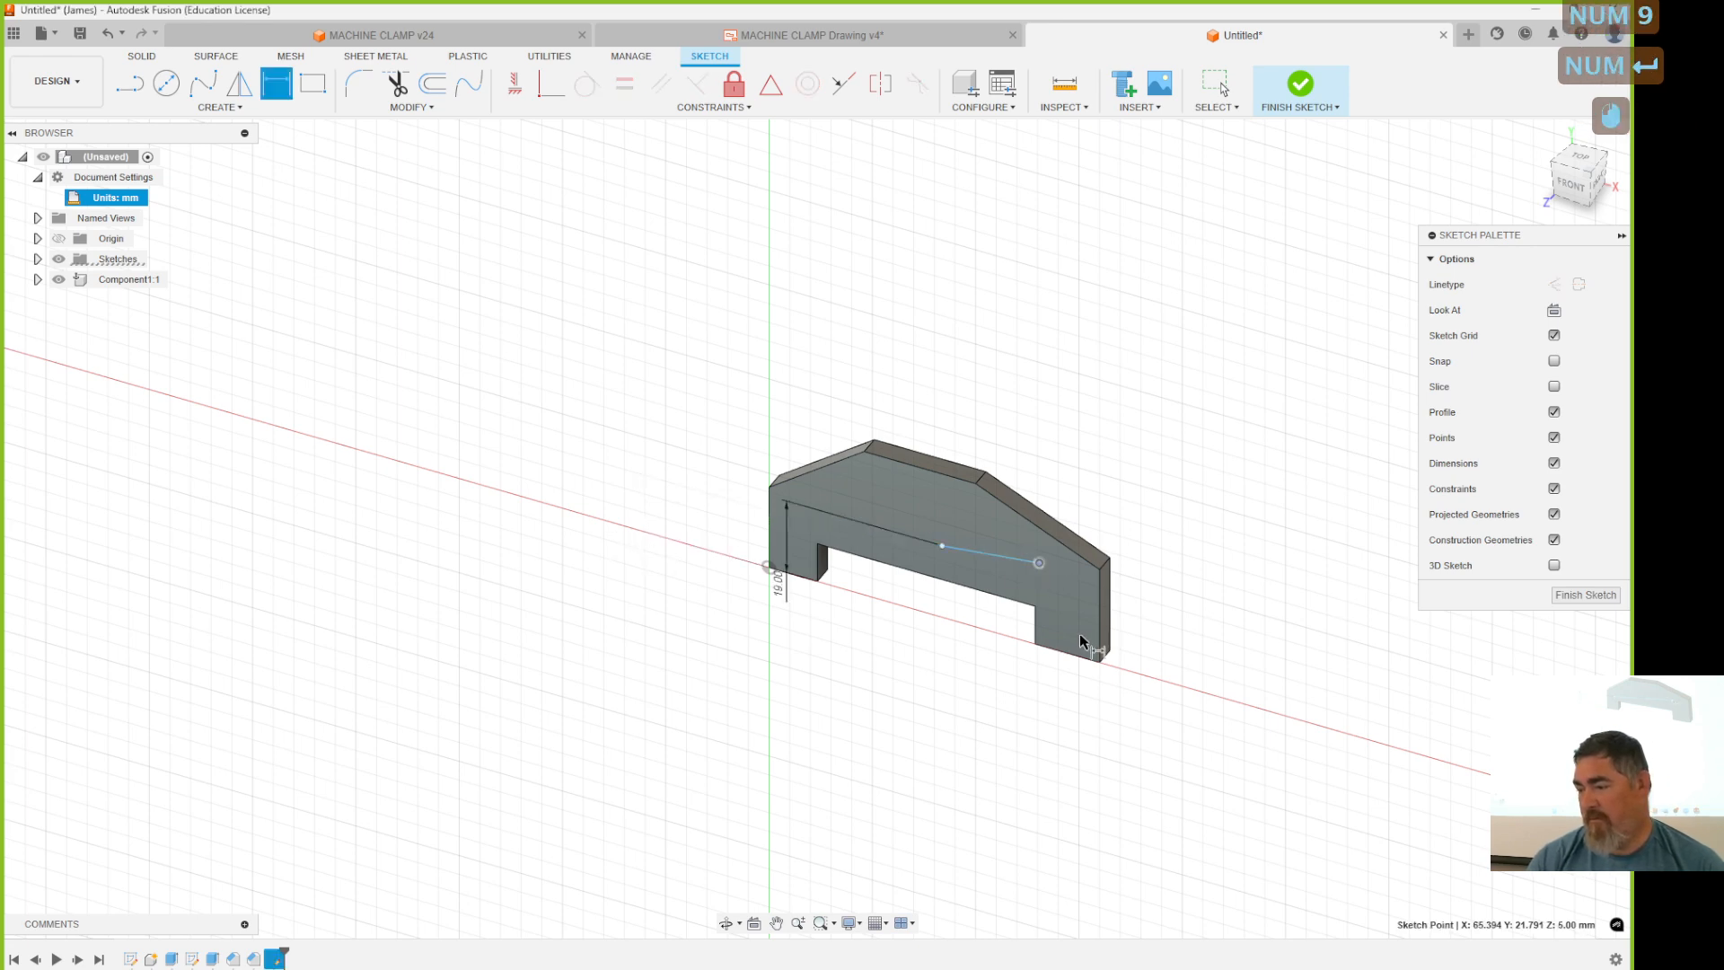
left_click(1068, 664)
left_click(1237, 651)
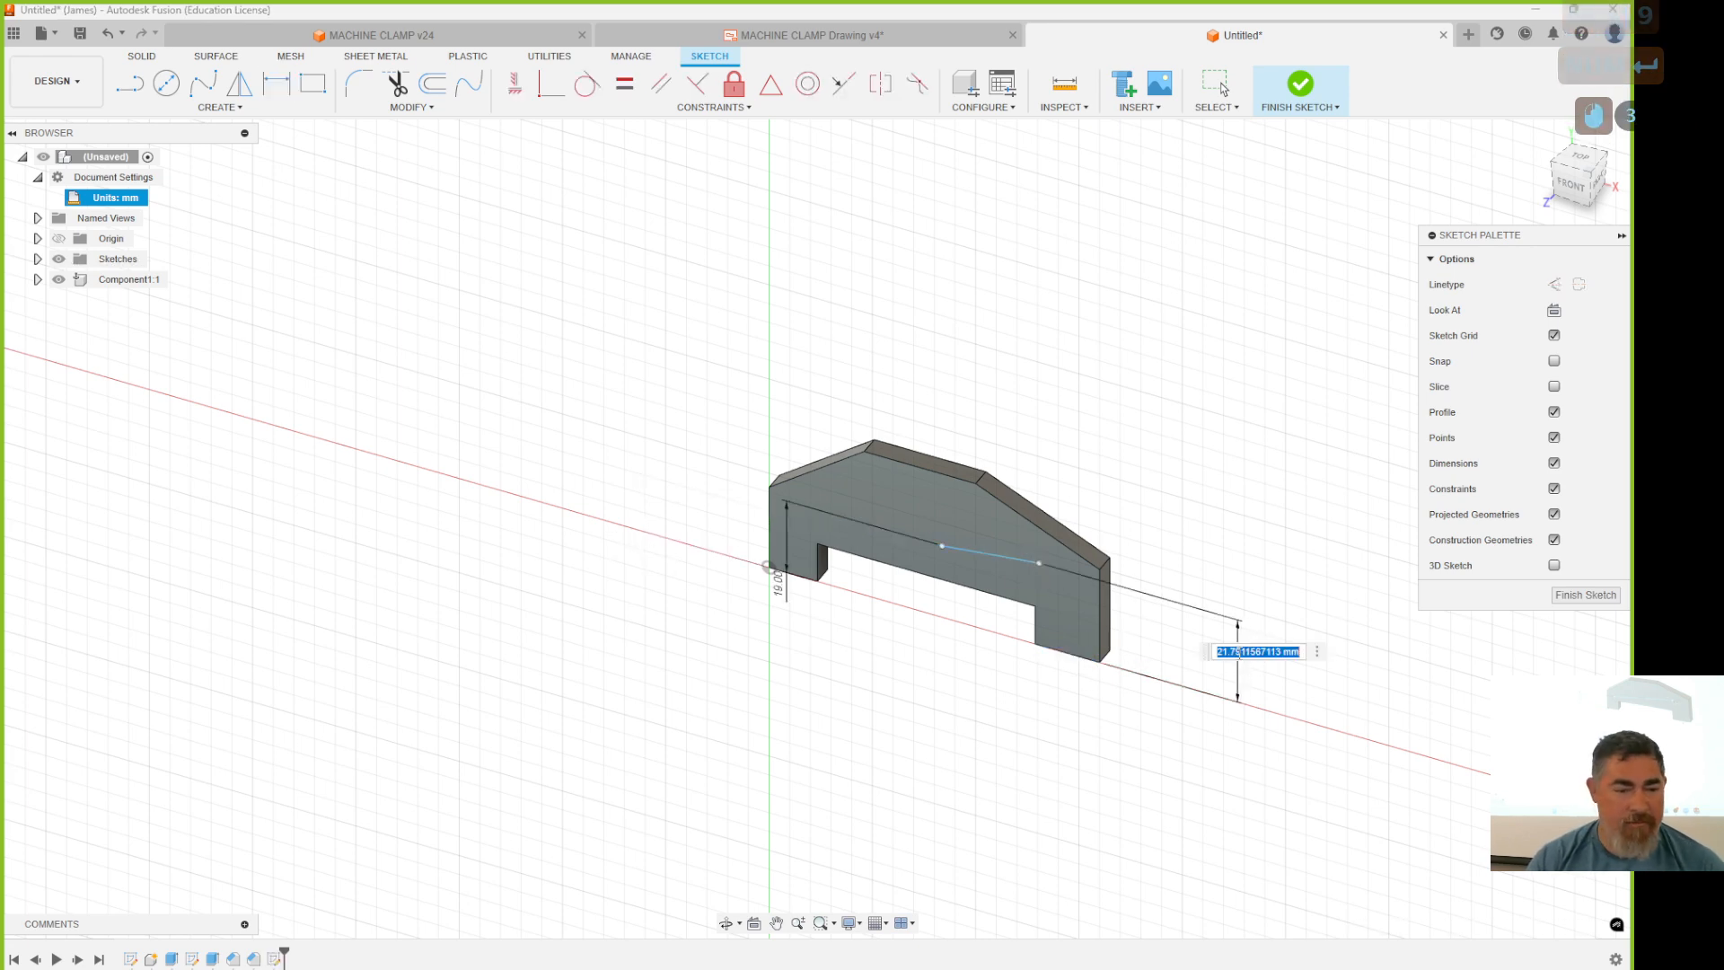
type("24")
key("Return")
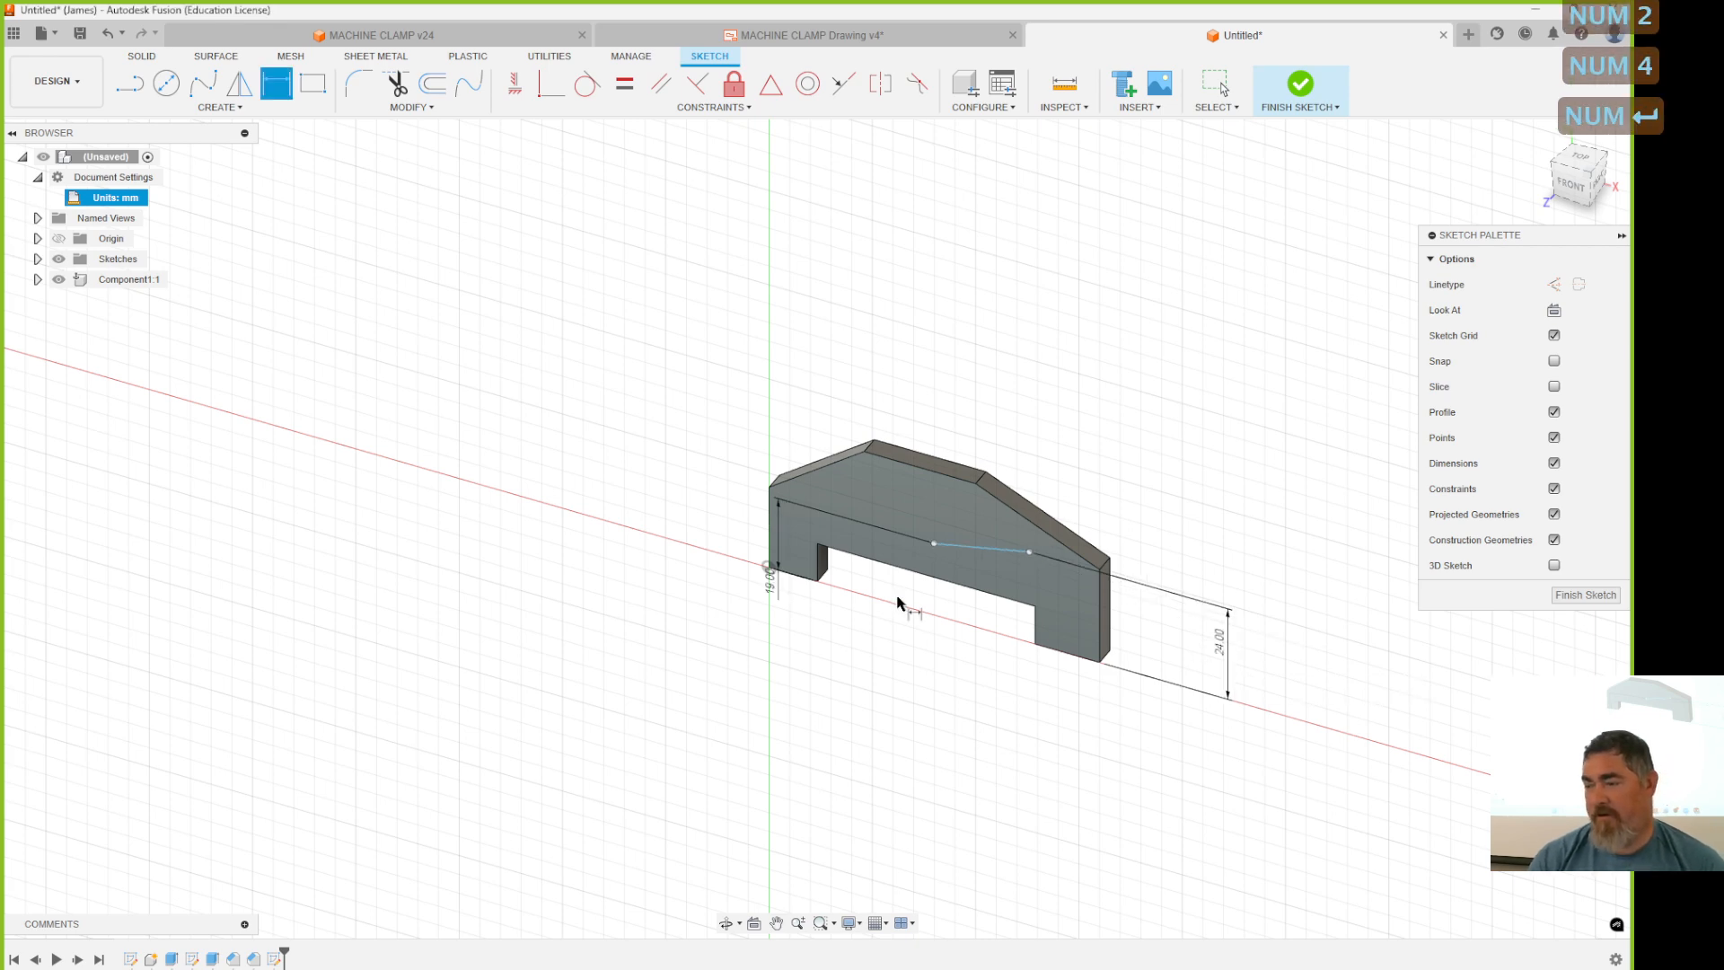
Dimension the sloping line's left endpoint 12 mm from the plate's left edge.
left_click(934, 544)
left_click(770, 537)
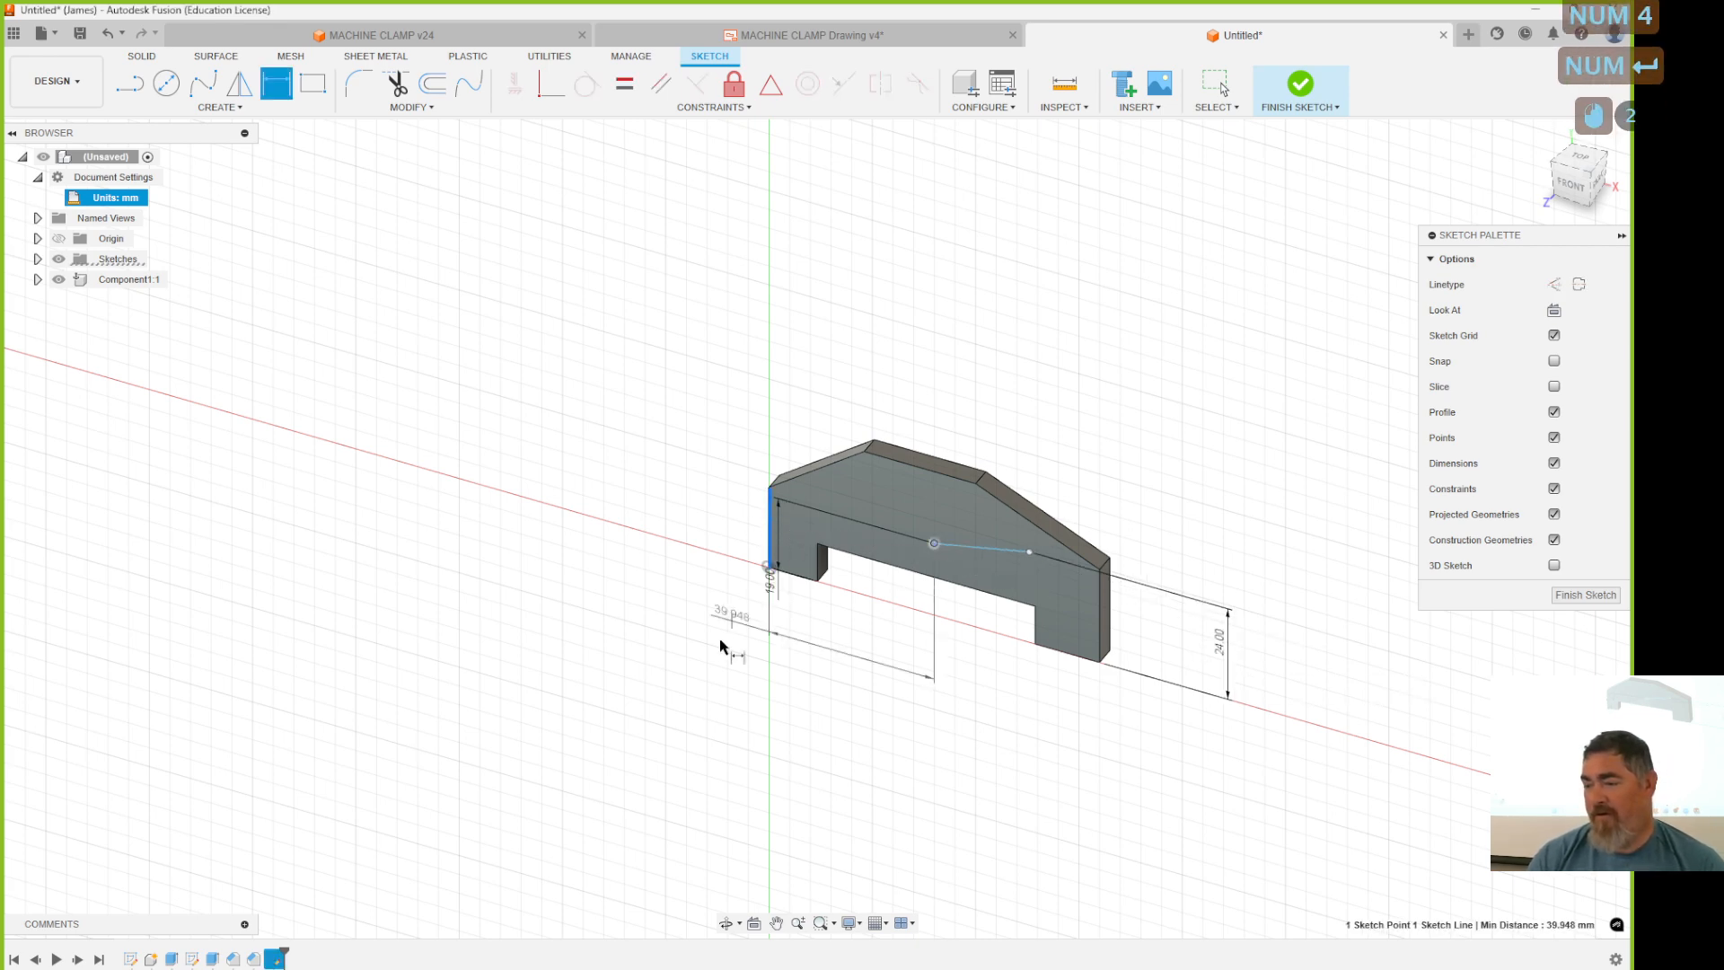
left_click(709, 685)
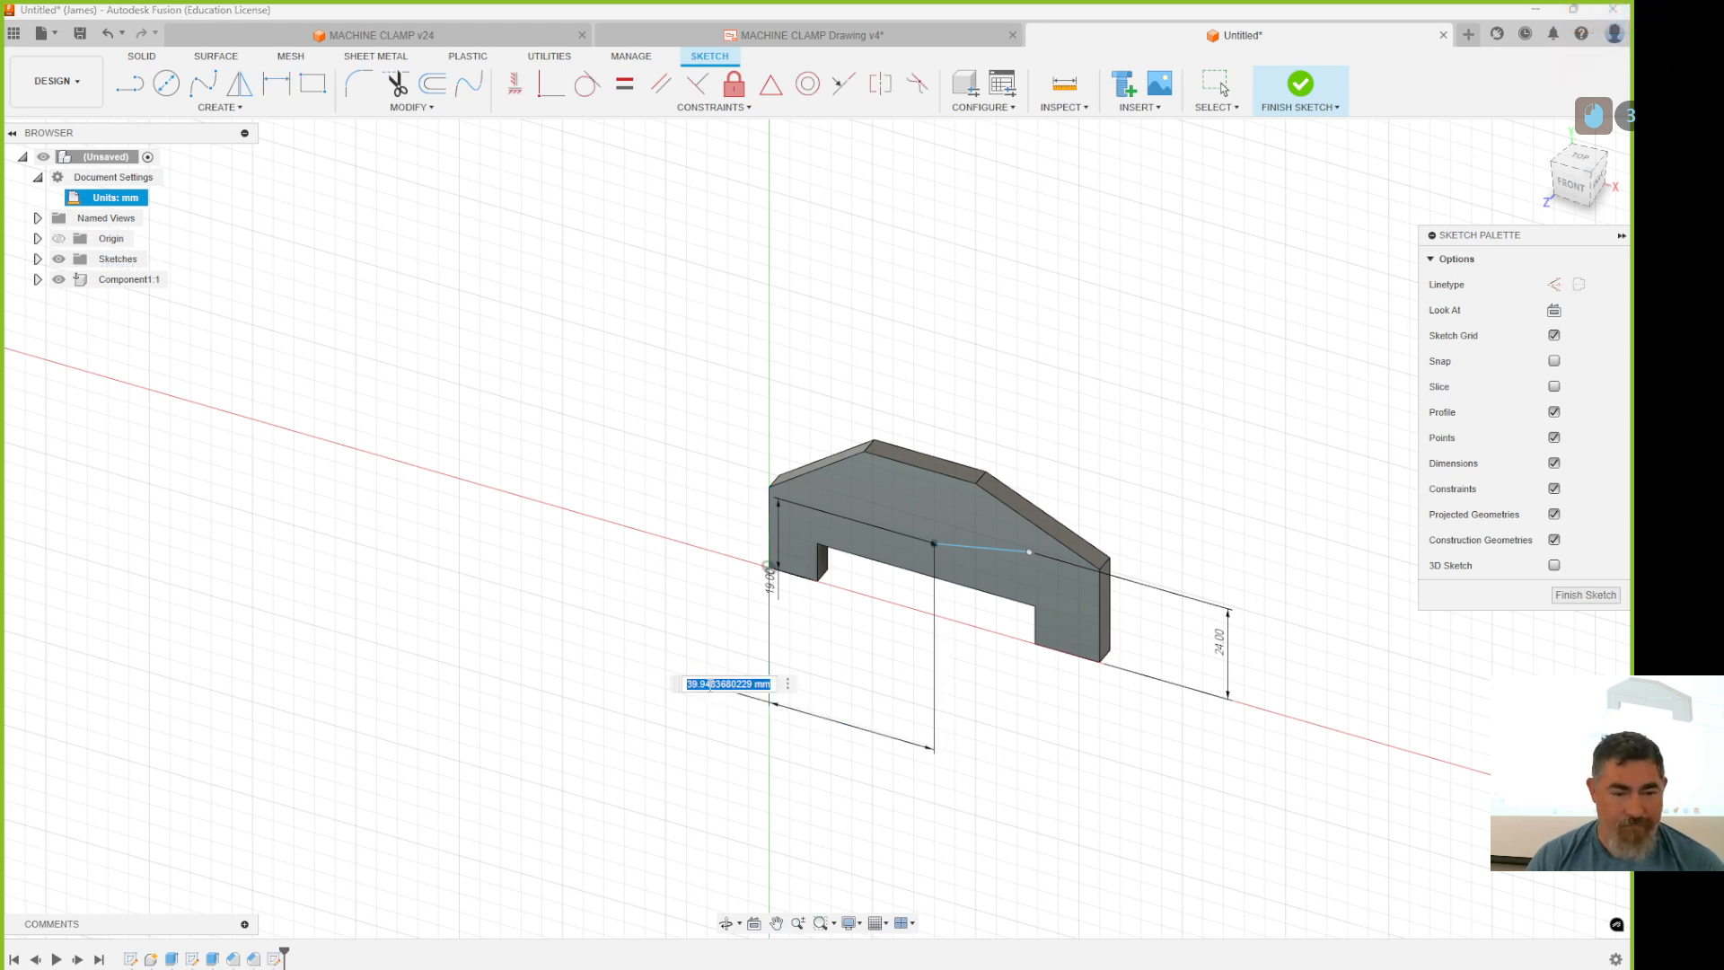
type("12")
key("Return")
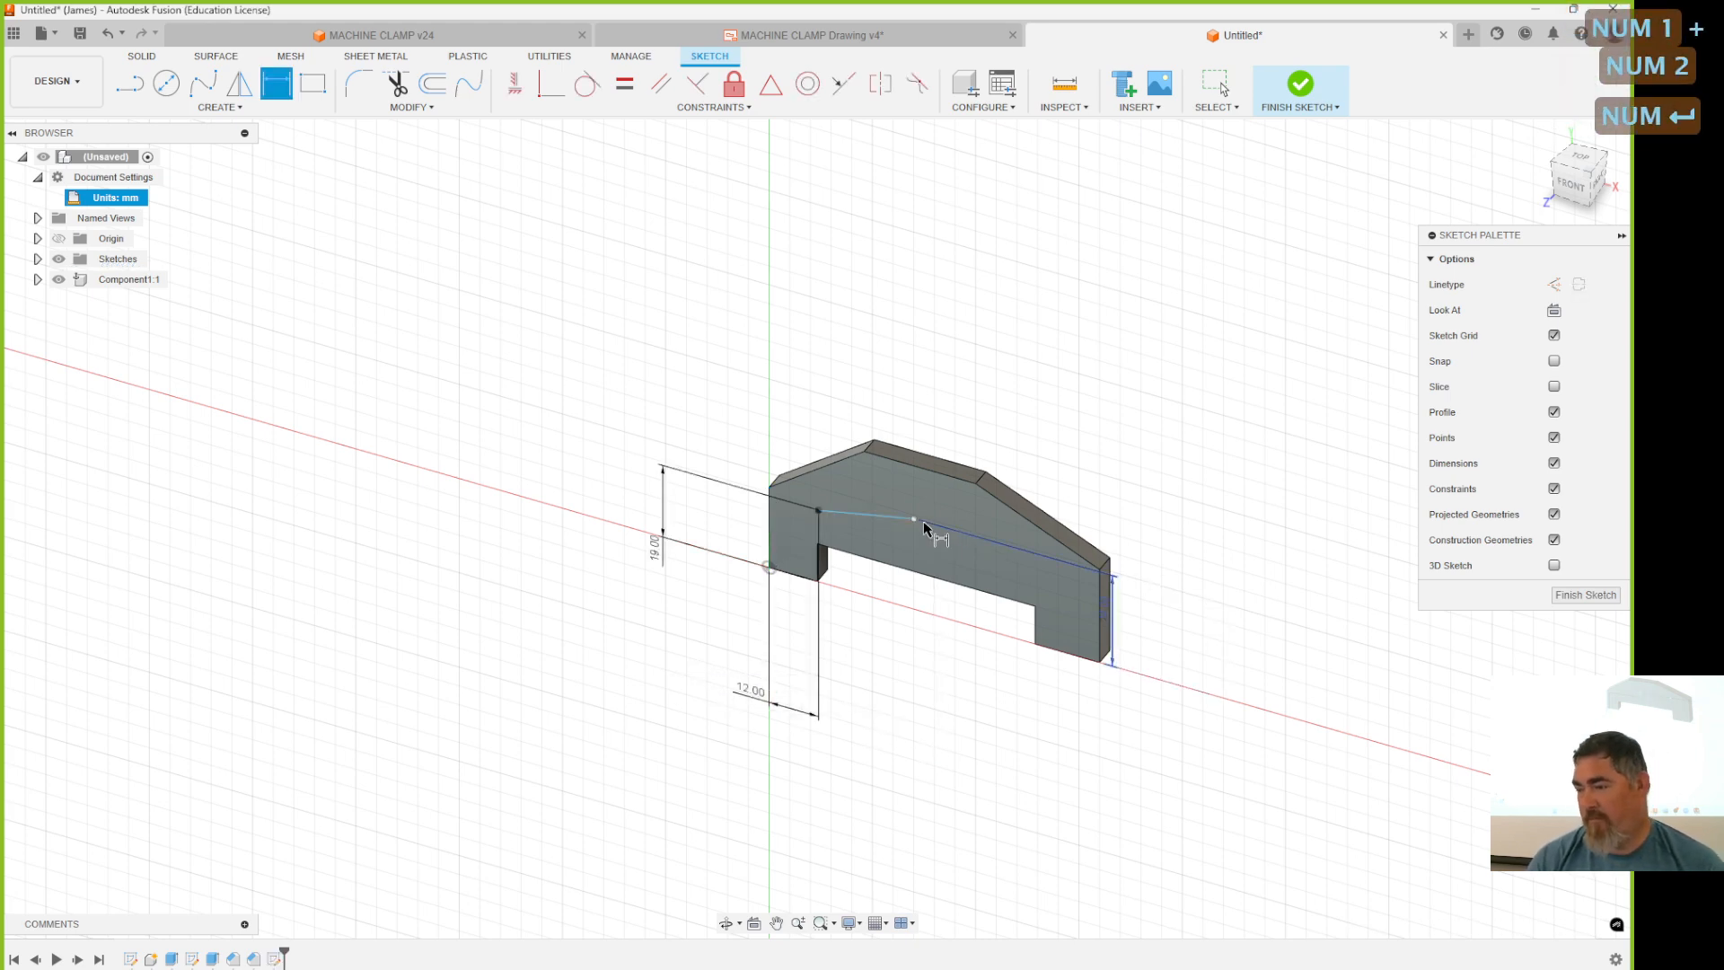
Dimension the sloping line's right endpoint 20 mm from the plate's right edge and finish the sketch.
left_click(1168, 691)
left_click(1097, 644)
left_click(915, 518)
left_click(1082, 449)
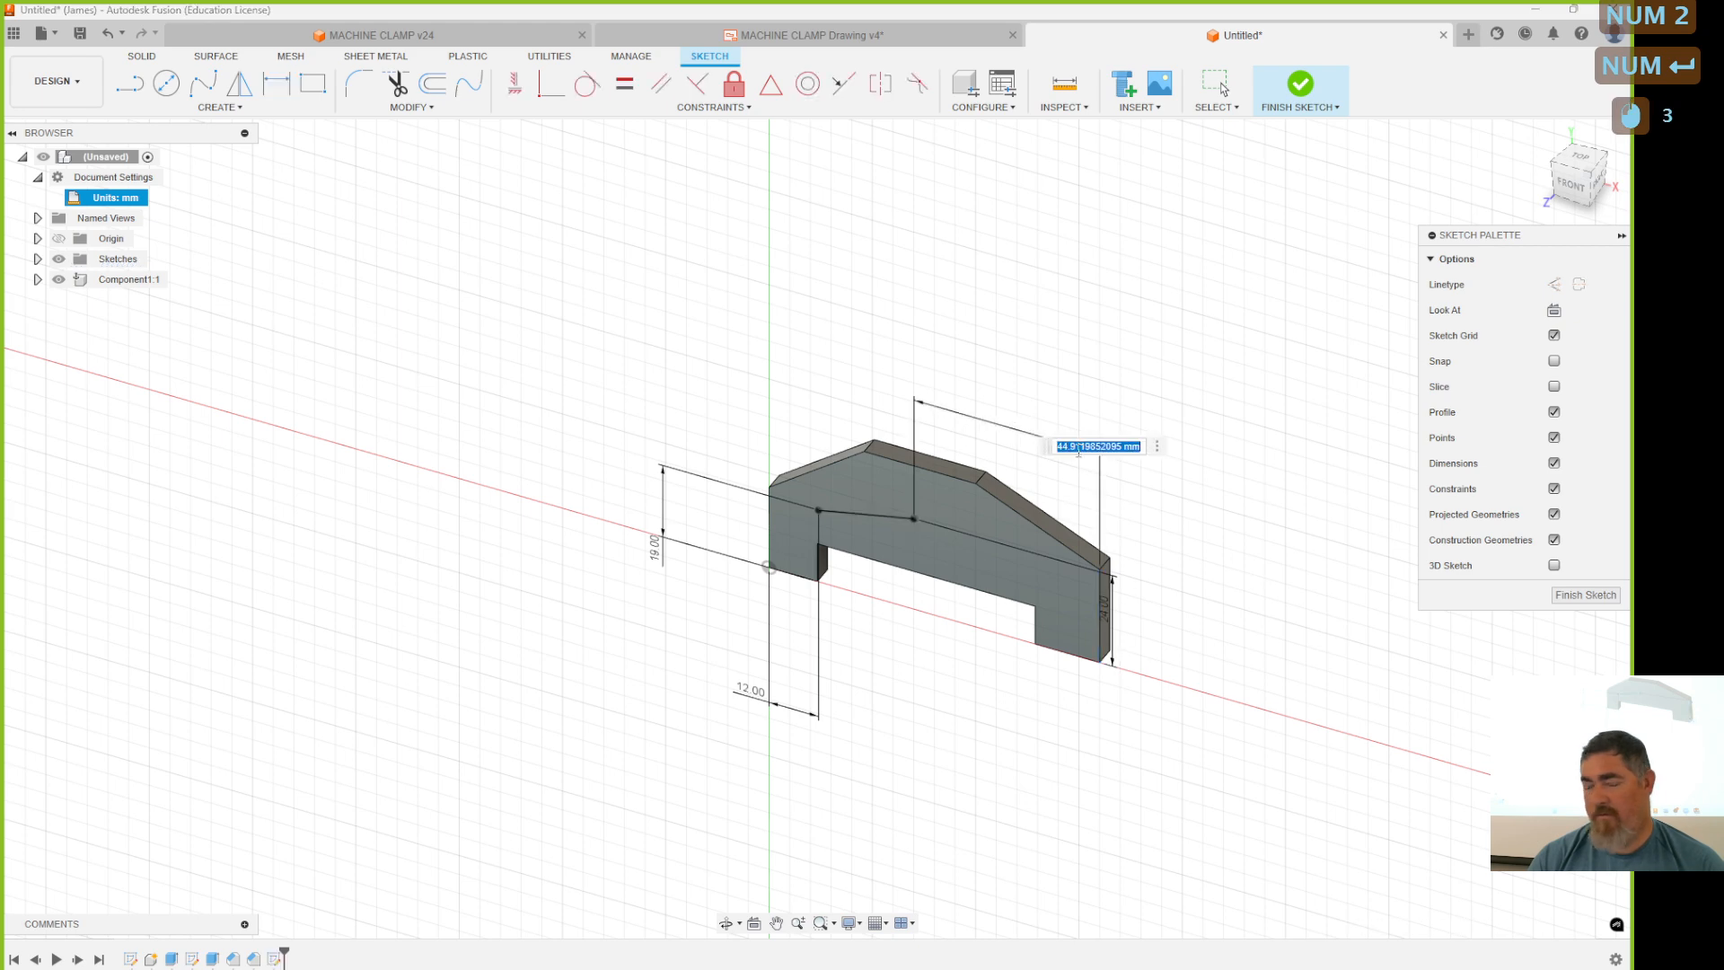
type("20")
key("Return")
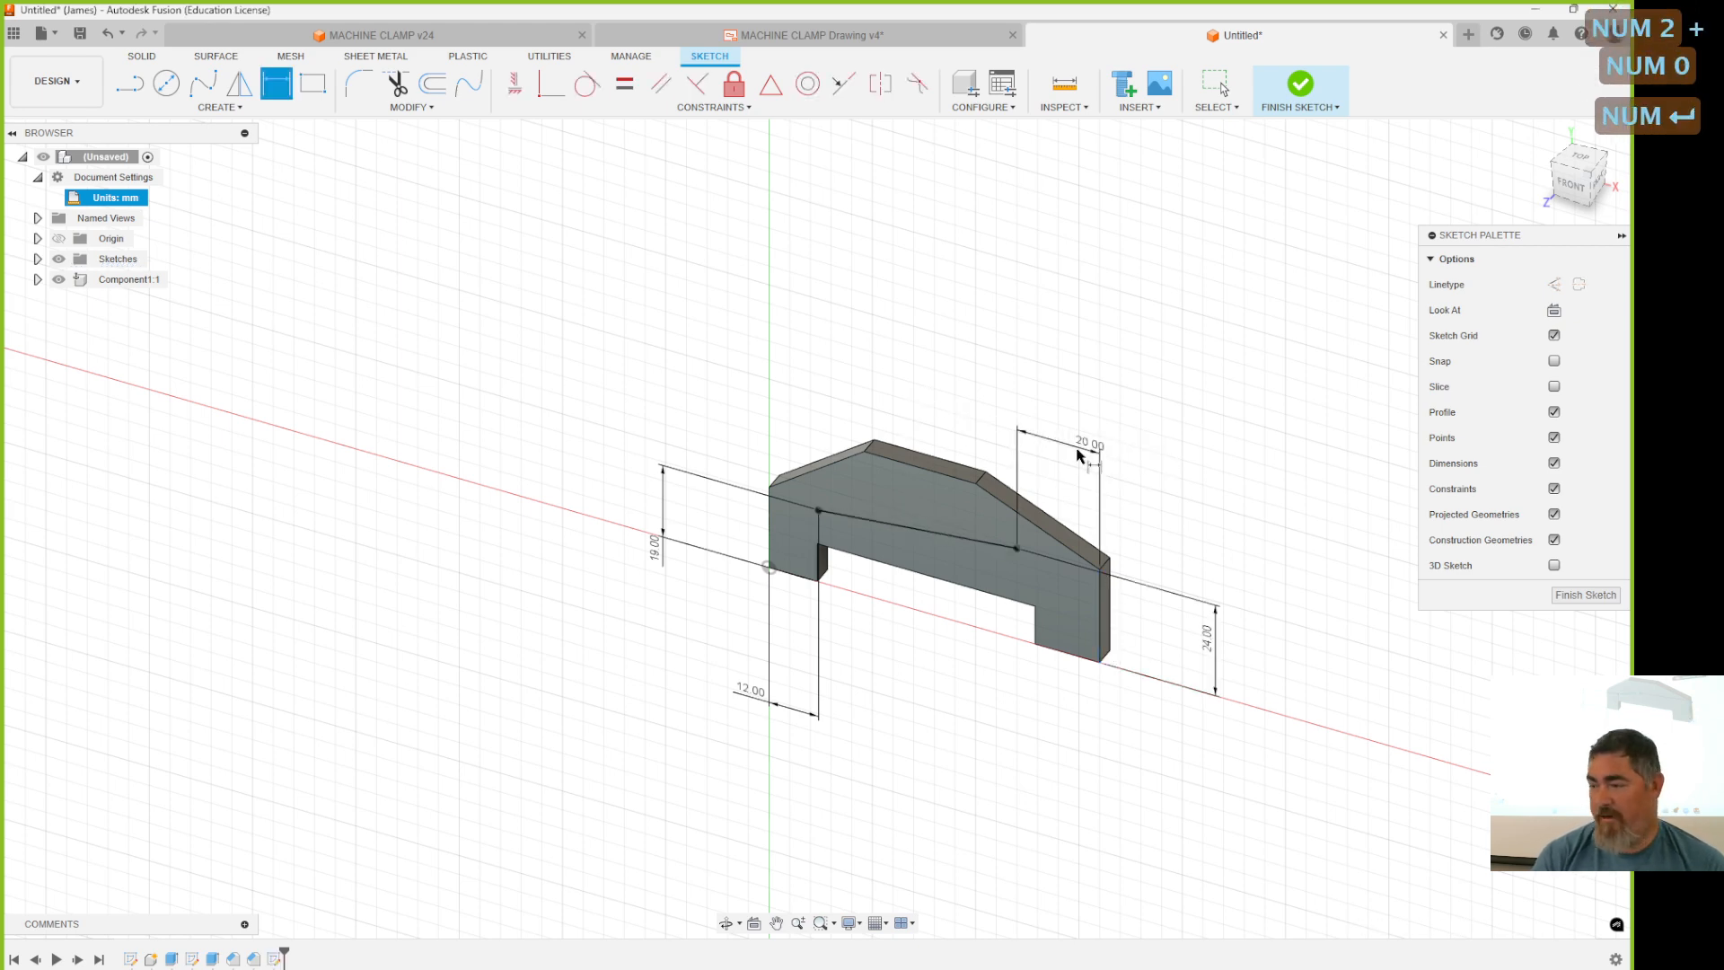
left_click(1300, 87)
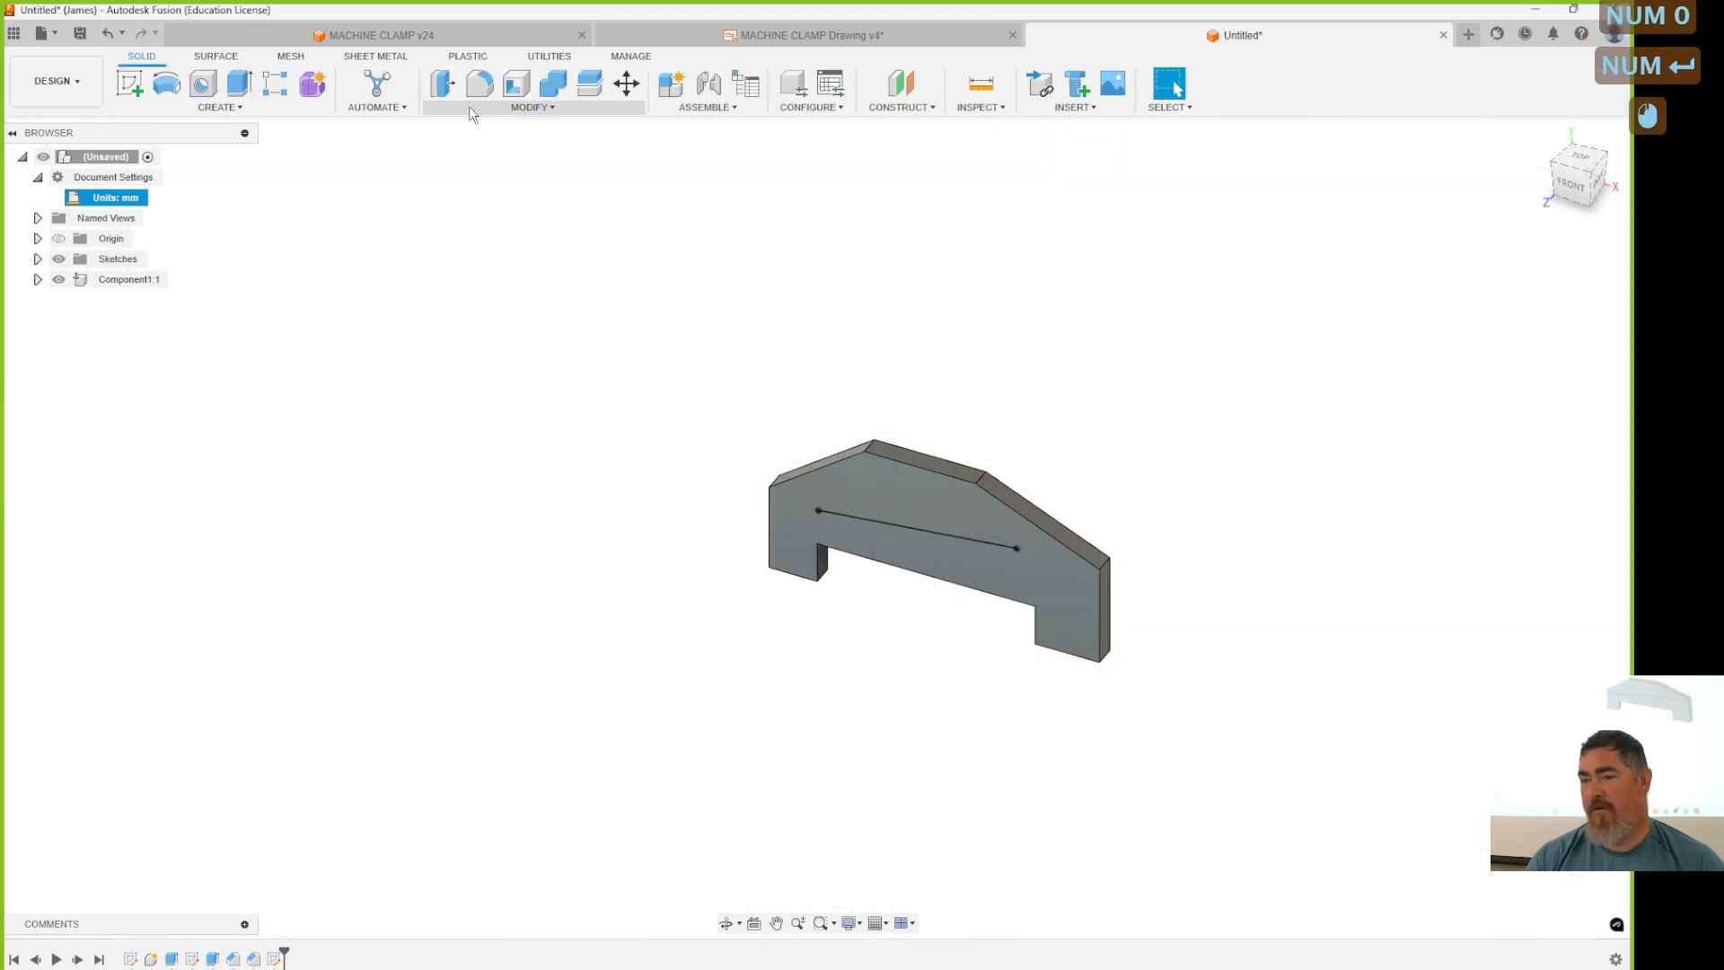
Cut countersunk M5 clearance holes for flat head machine screws through all at both endpoints of the sloping line.
left_click(202, 84)
left_click(835, 510)
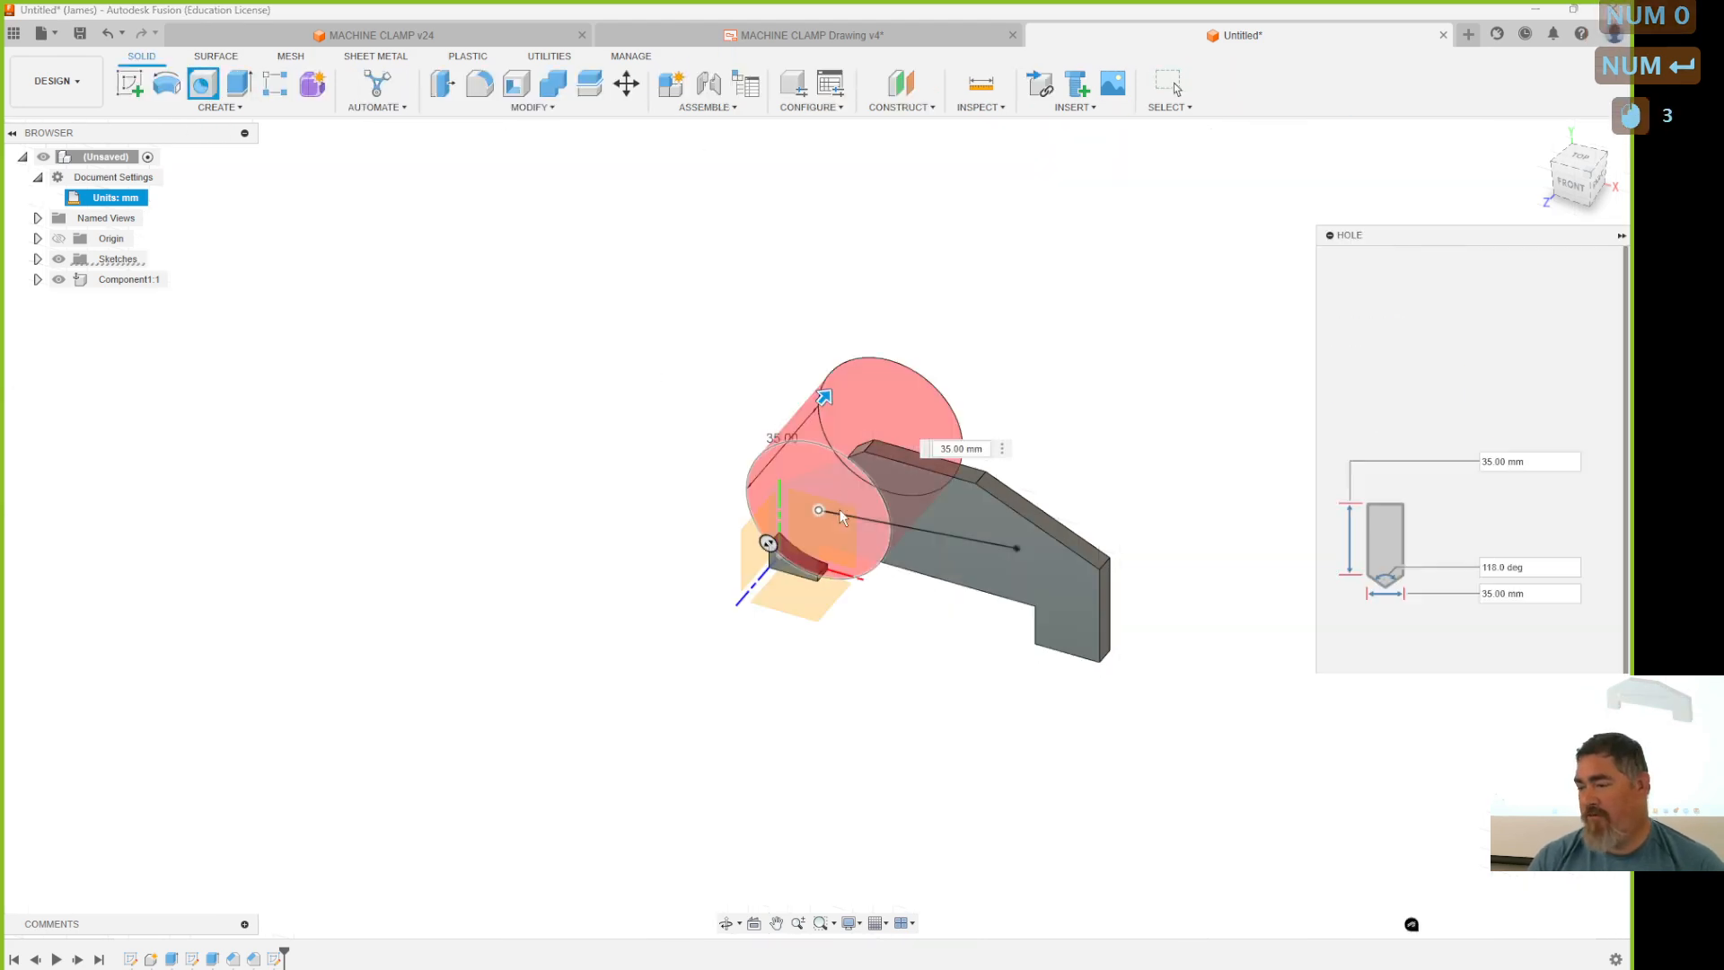
left_click(1013, 547)
left_click(1530, 373)
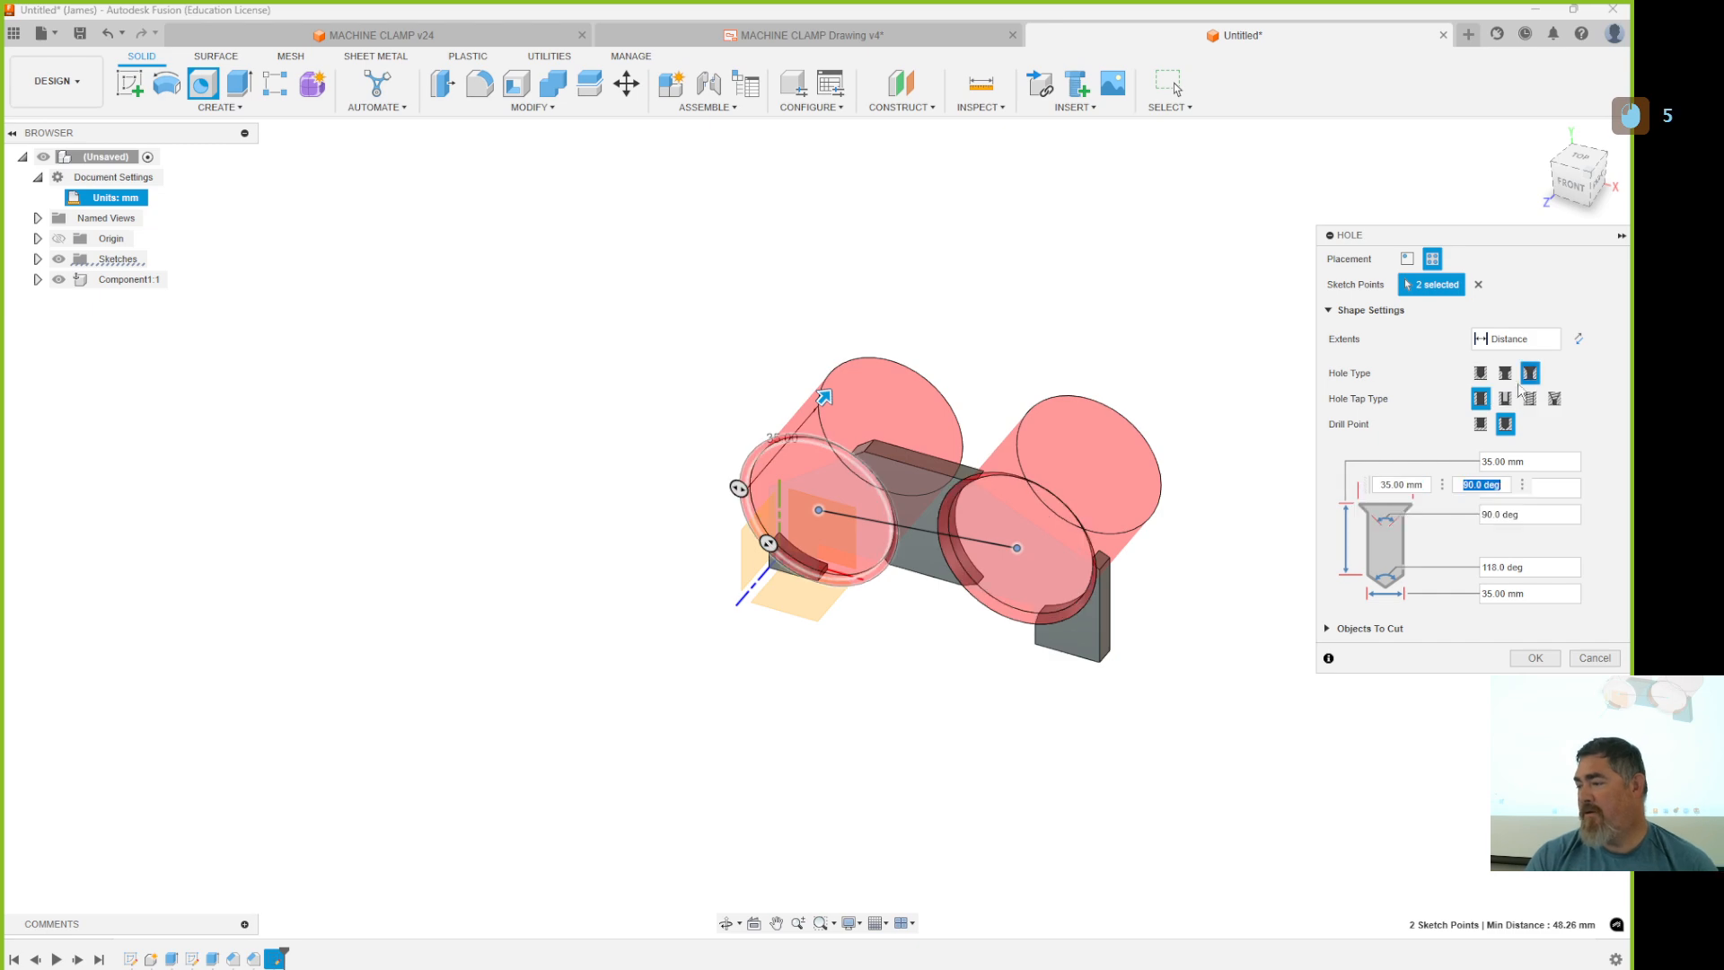
left_click(1505, 398)
left_click(1436, 680)
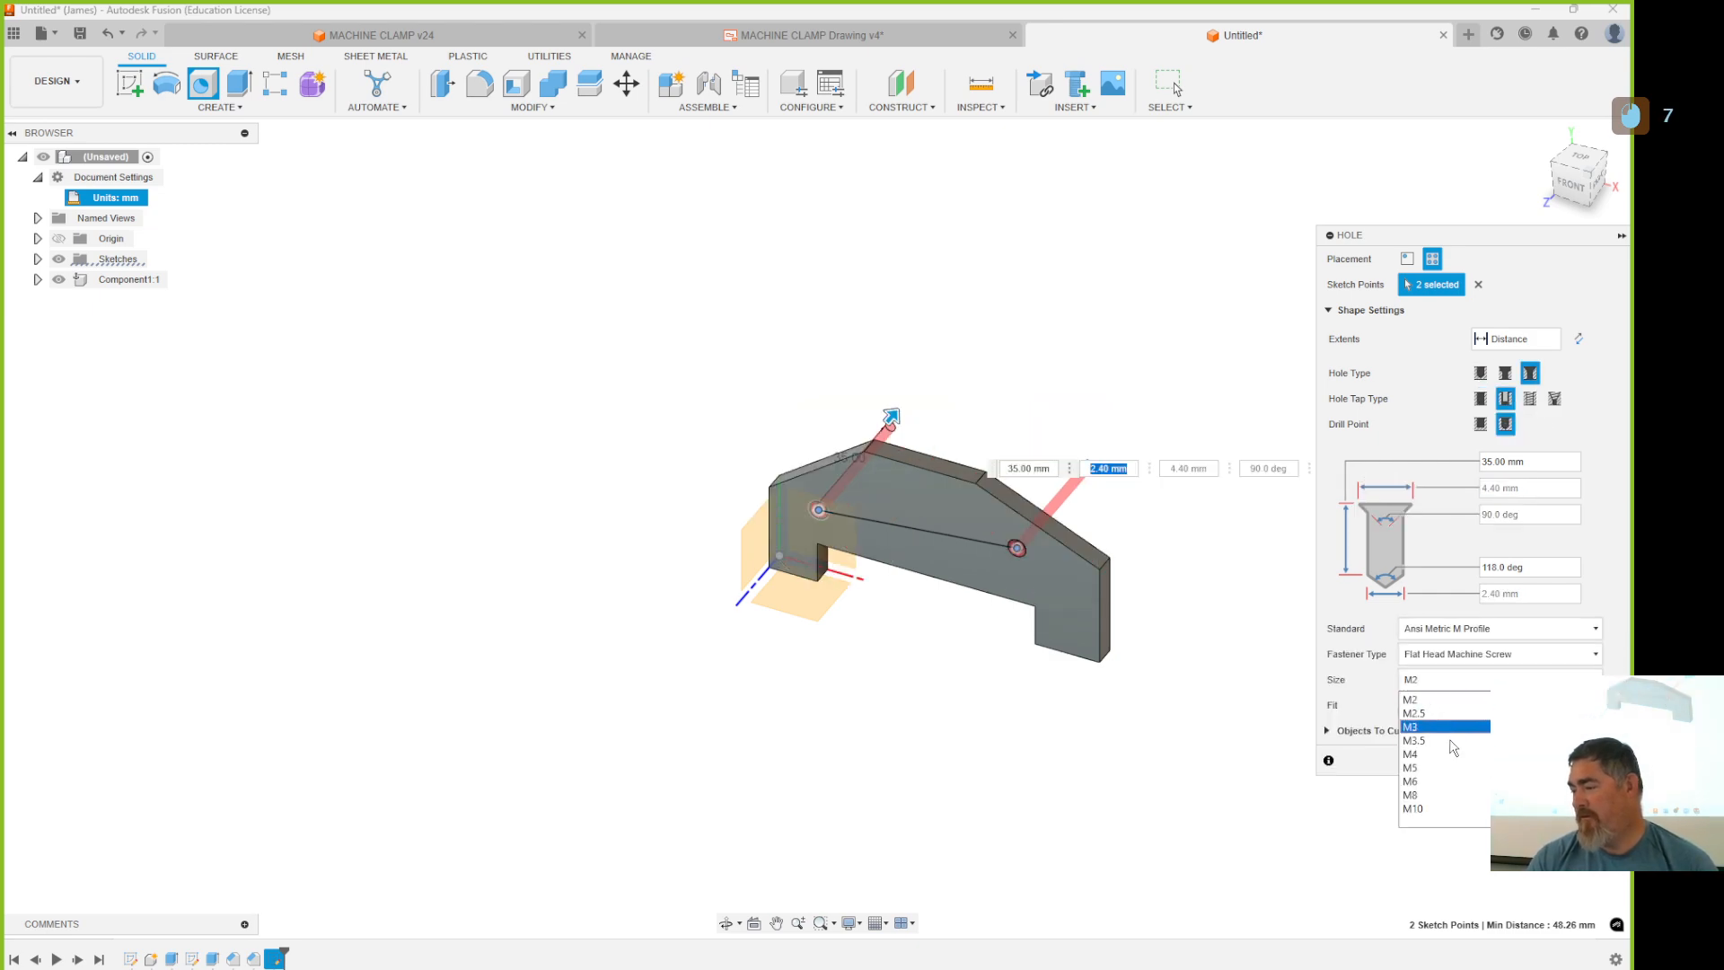
left_click(1446, 772)
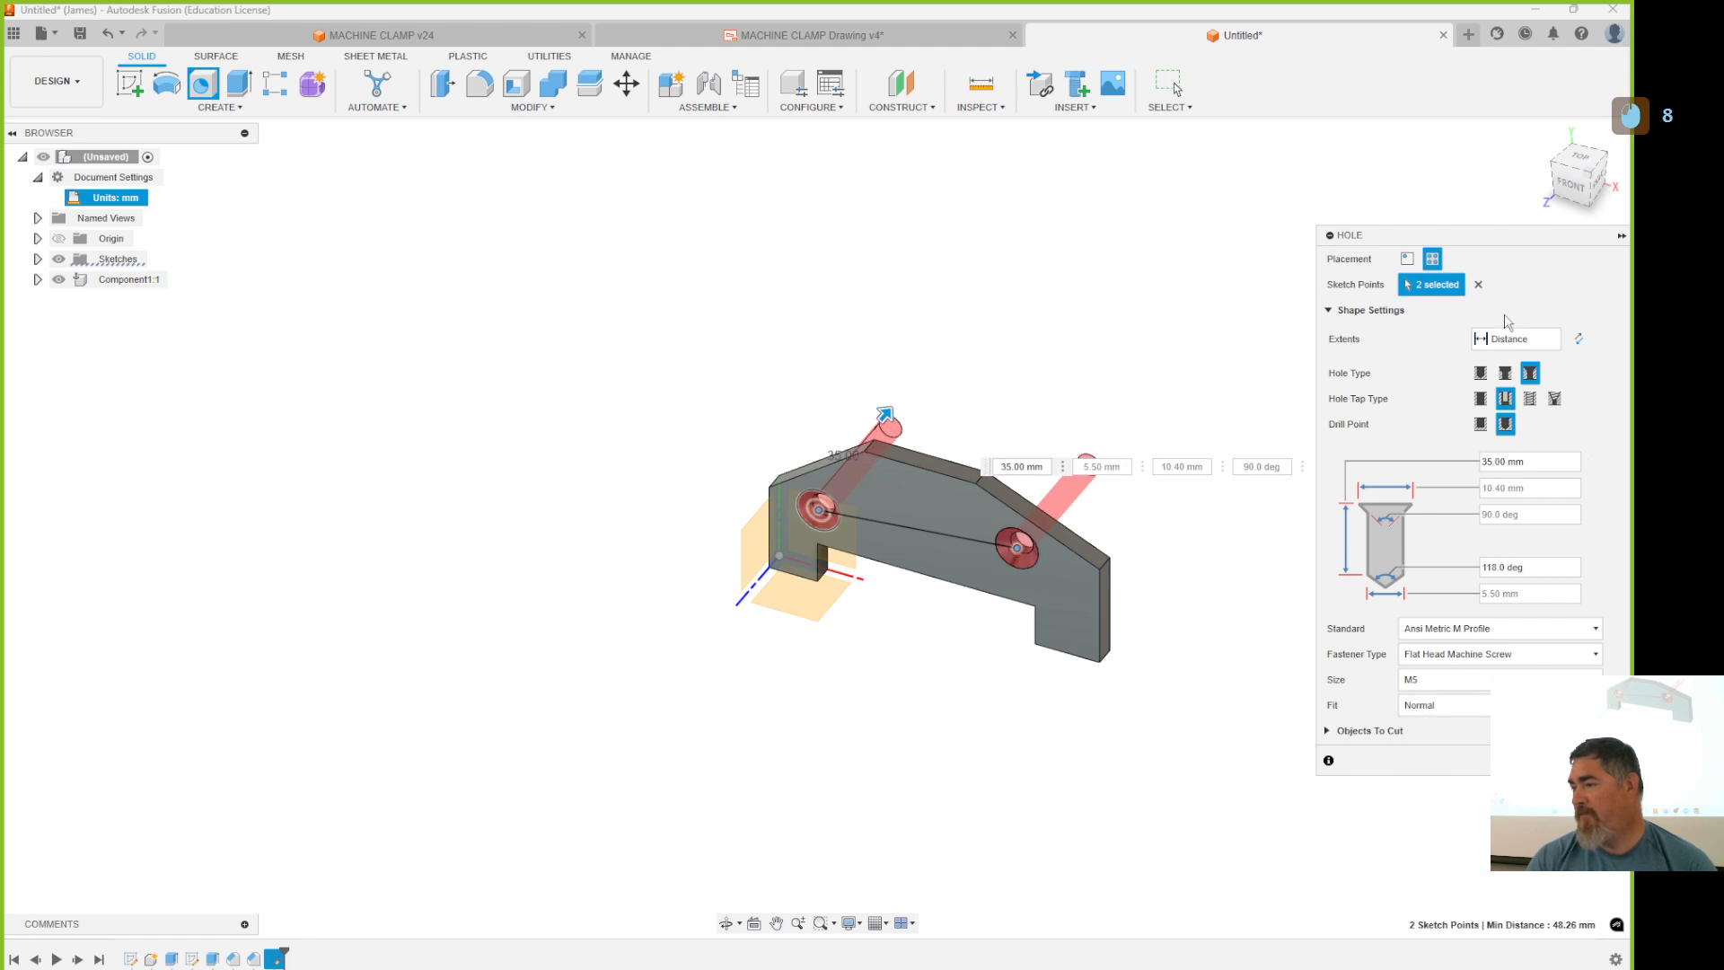
left_click(1511, 338)
left_click(1518, 397)
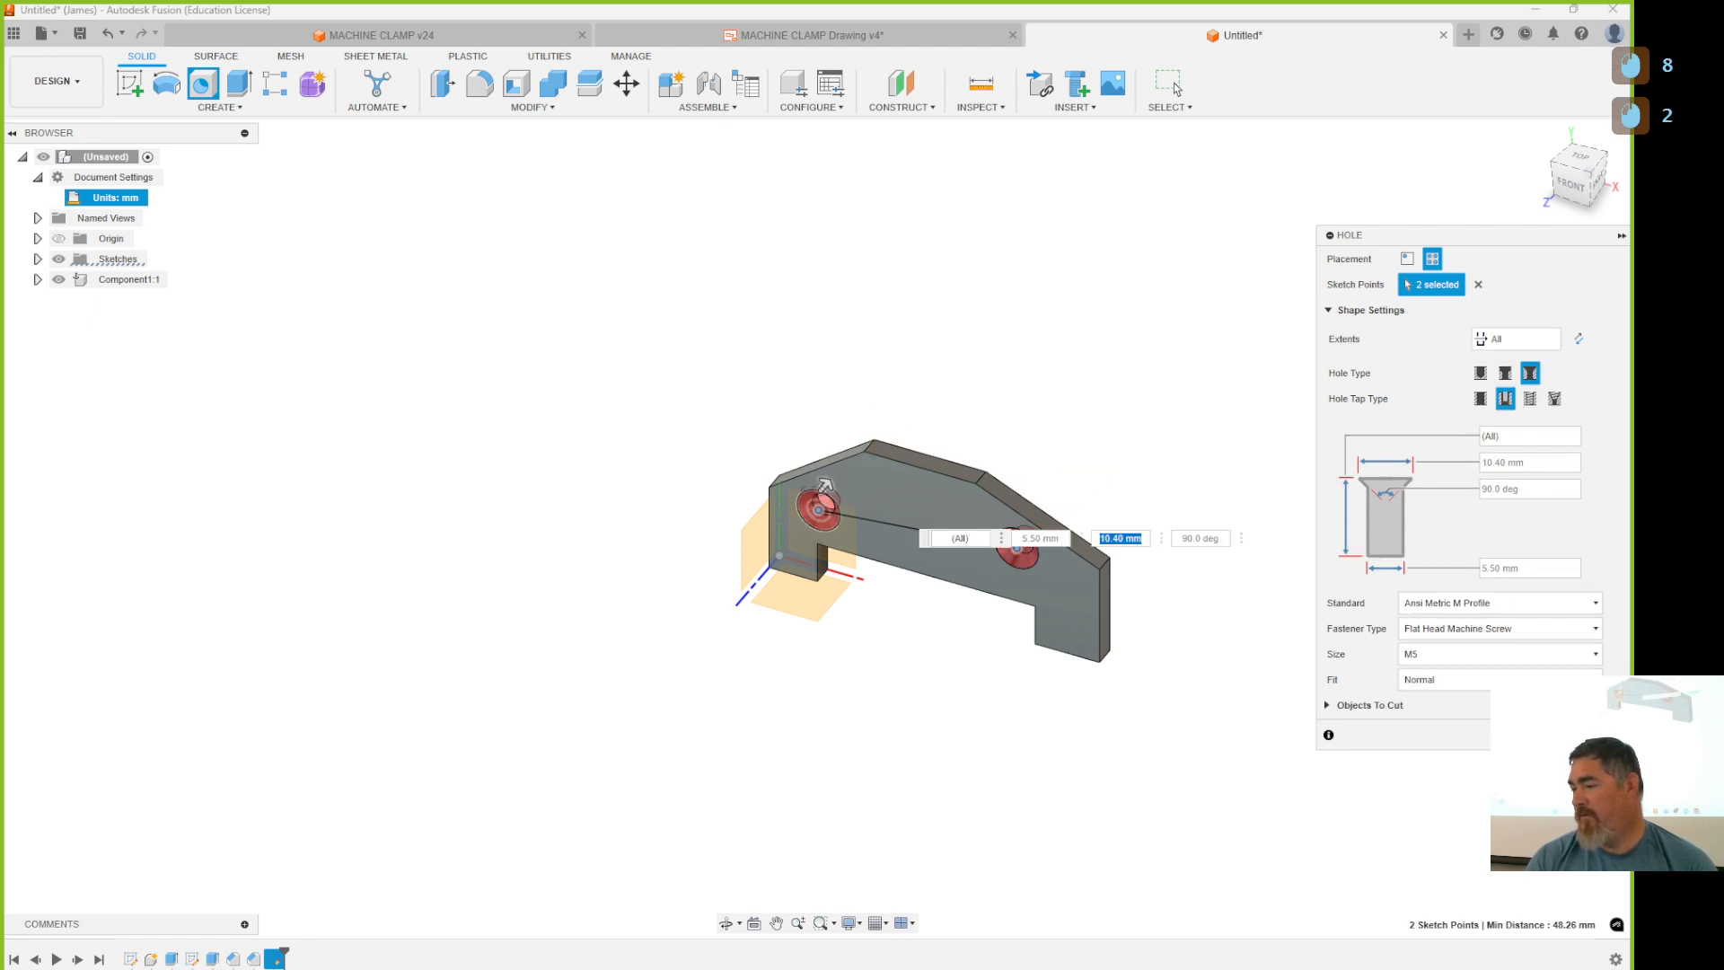
key("Return")
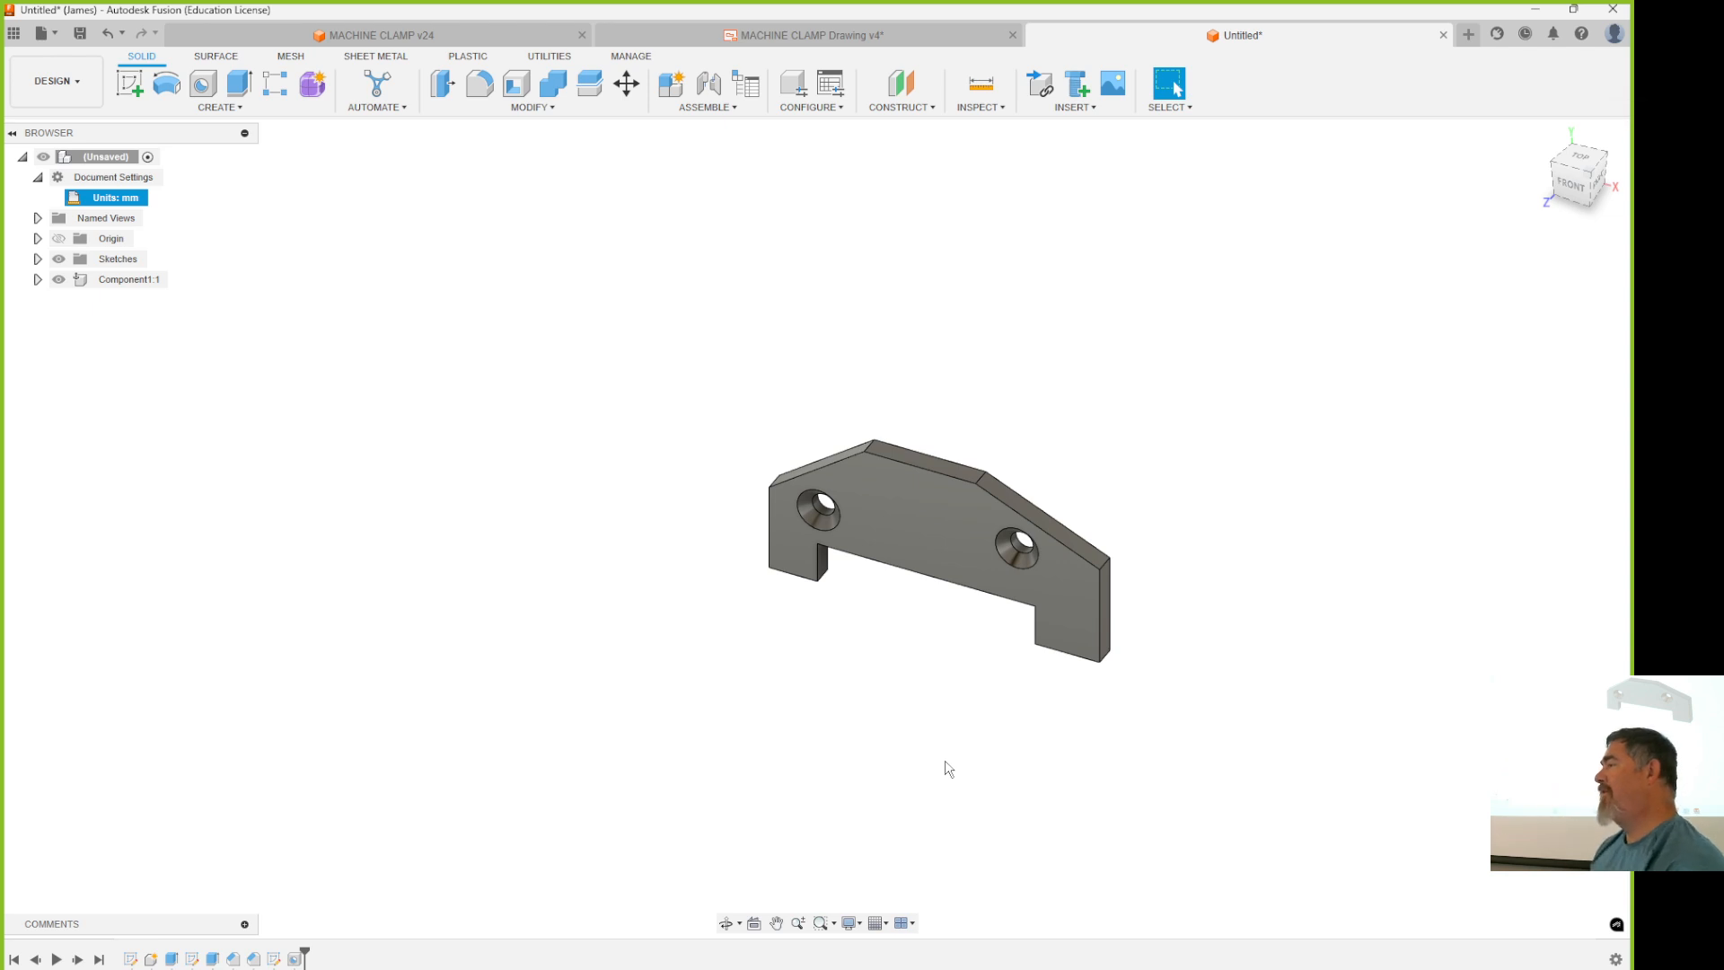
Round the bottom end faces of both legs with full round fillets.
mouse_move(1034, 681)
middle_mouse_down("shift")
mouse_move(1035, 720)
mouse_move(1050, 686)
middle_mouse_up("shift")
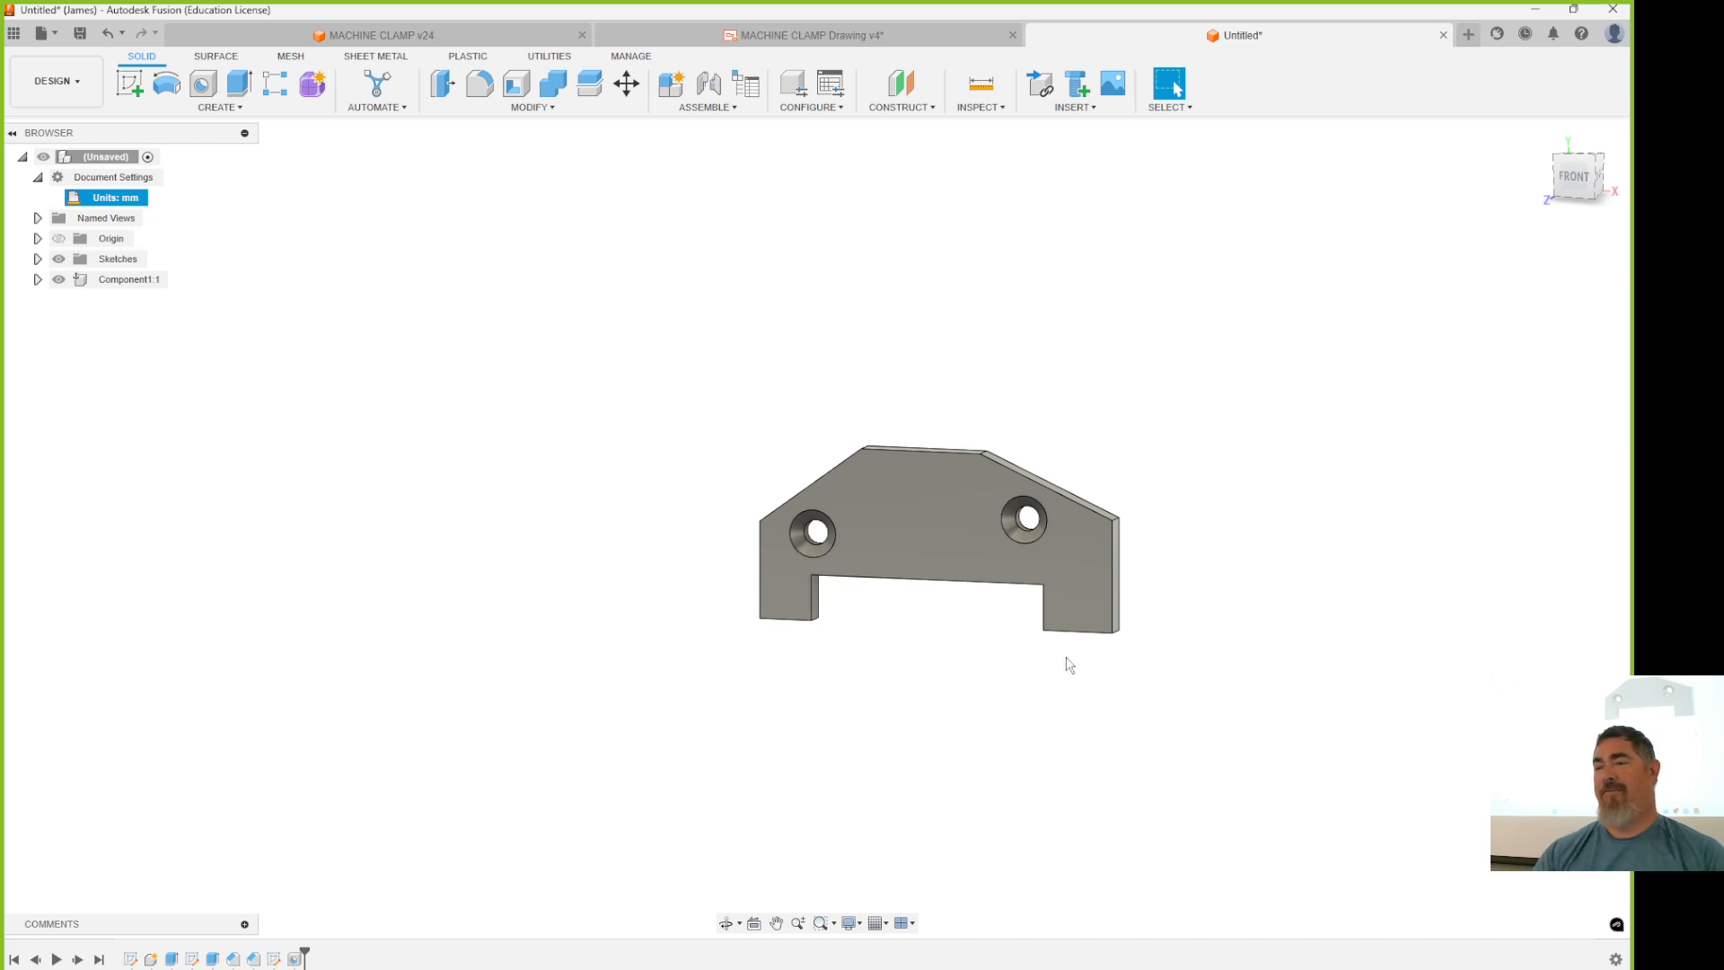
left_click(480, 83)
left_click(1505, 258)
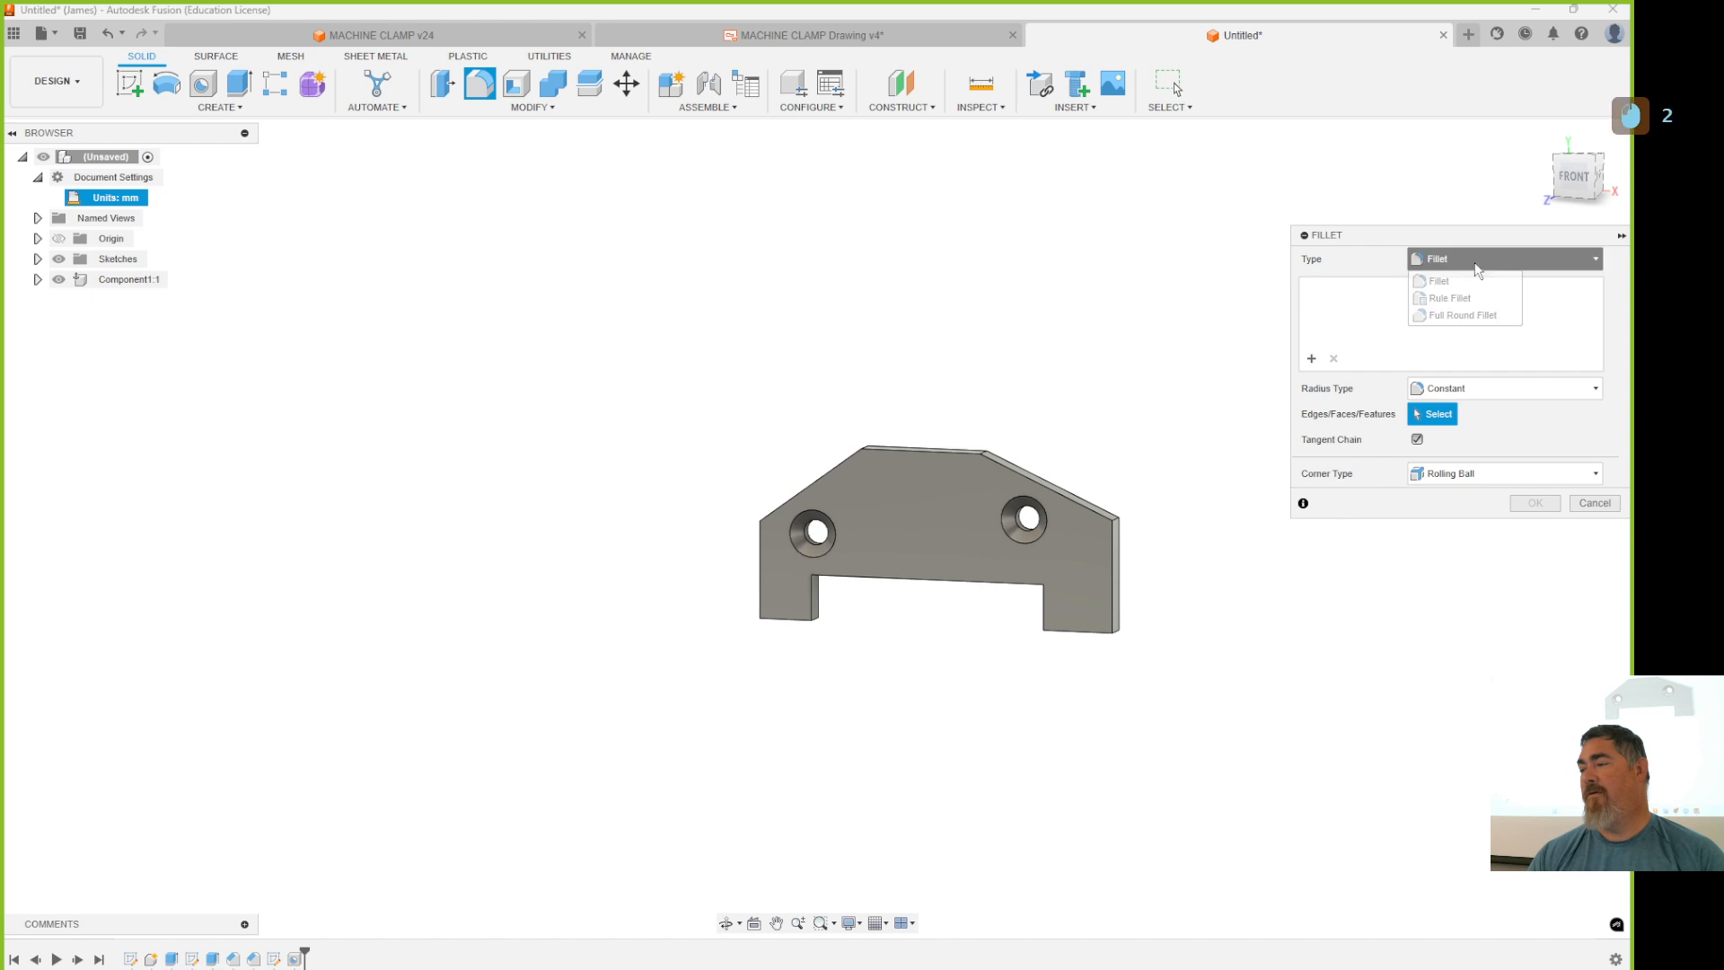
left_click(1480, 316)
middle_click_drag(1126, 738, 1111, 513, "shift")
left_click(1108, 512)
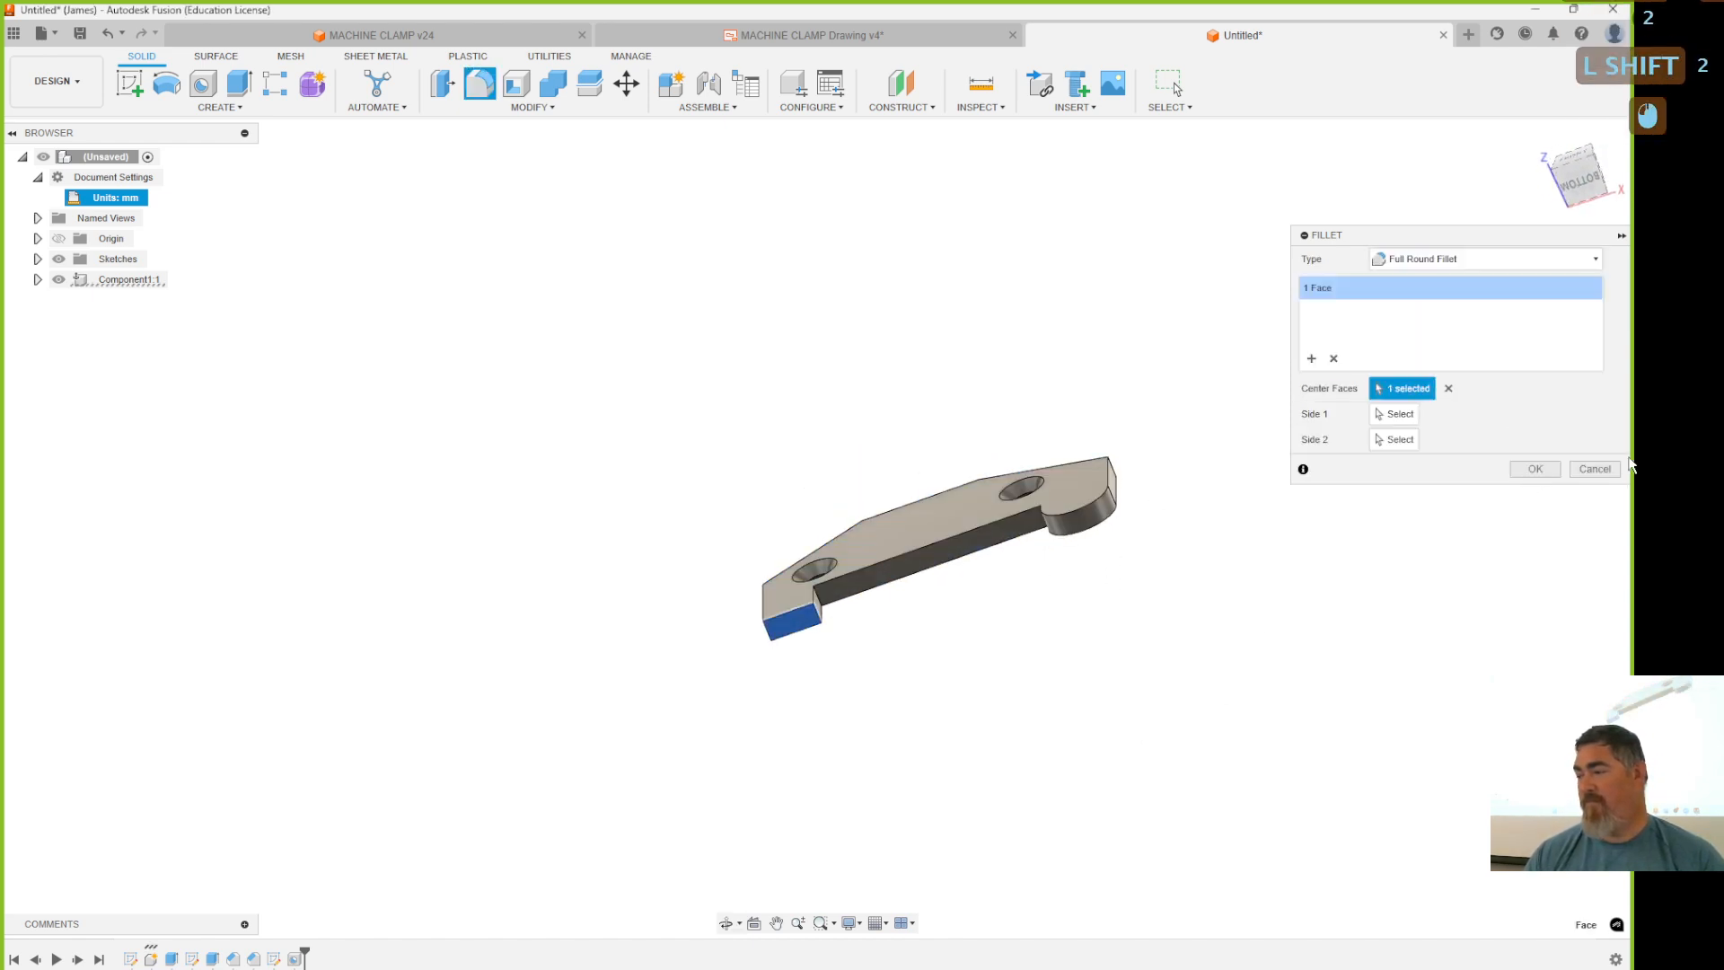
left_click(1311, 358)
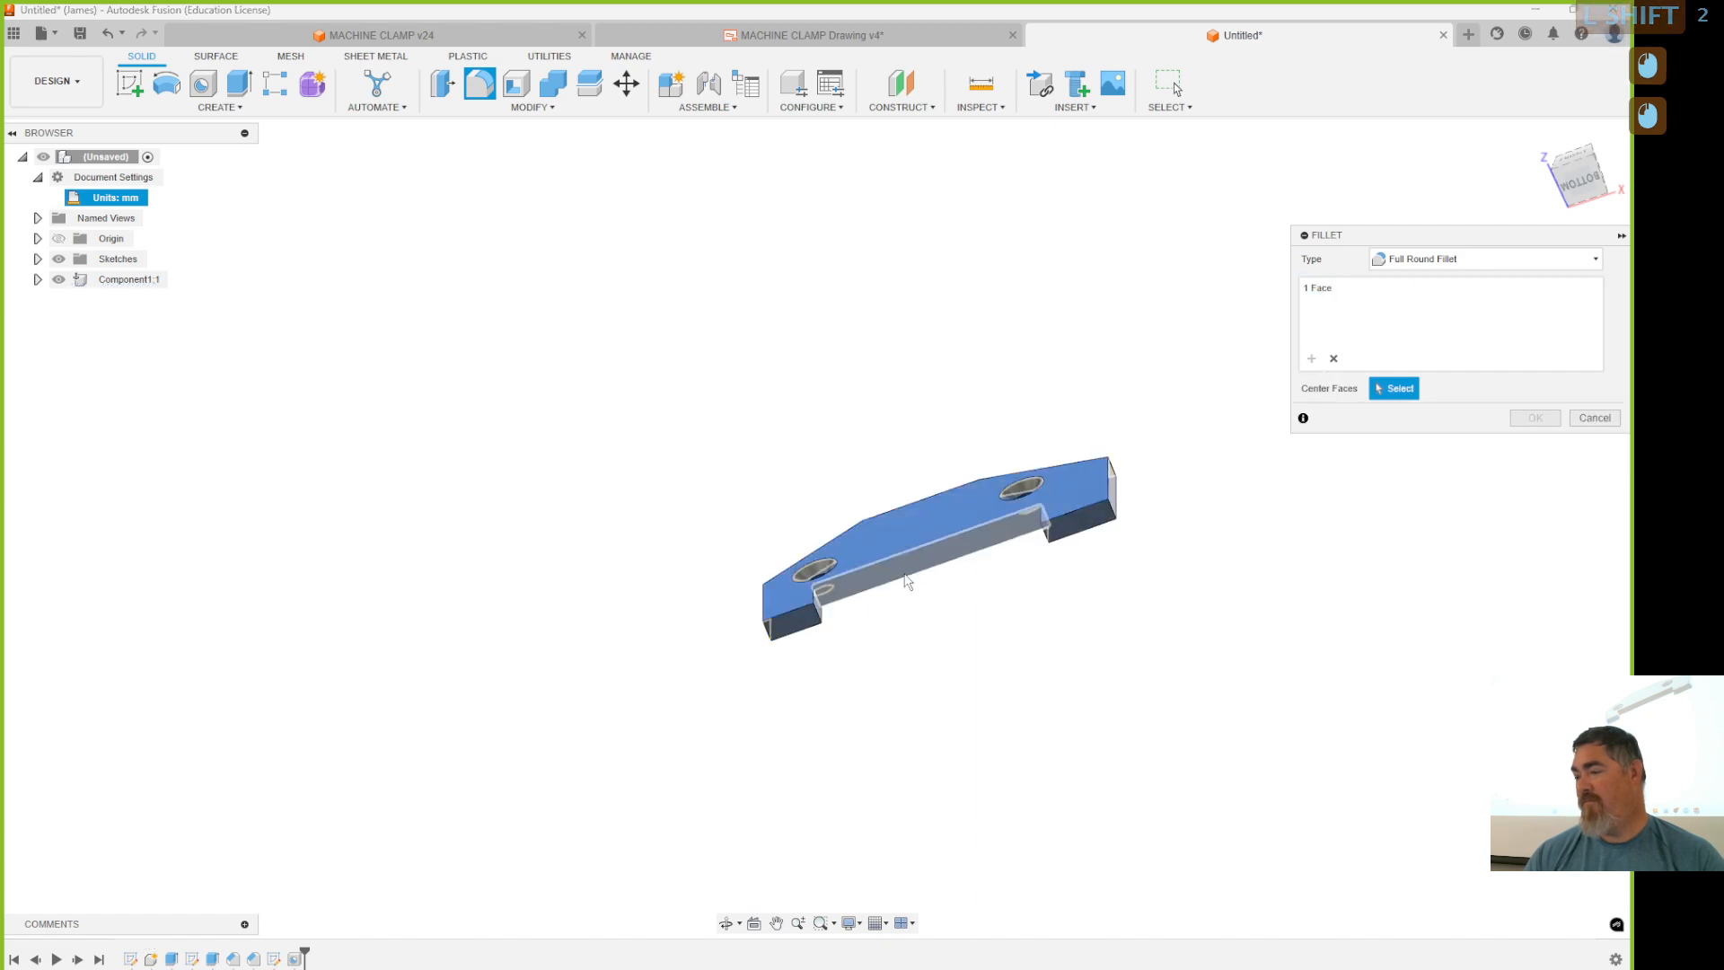
left_click(814, 621)
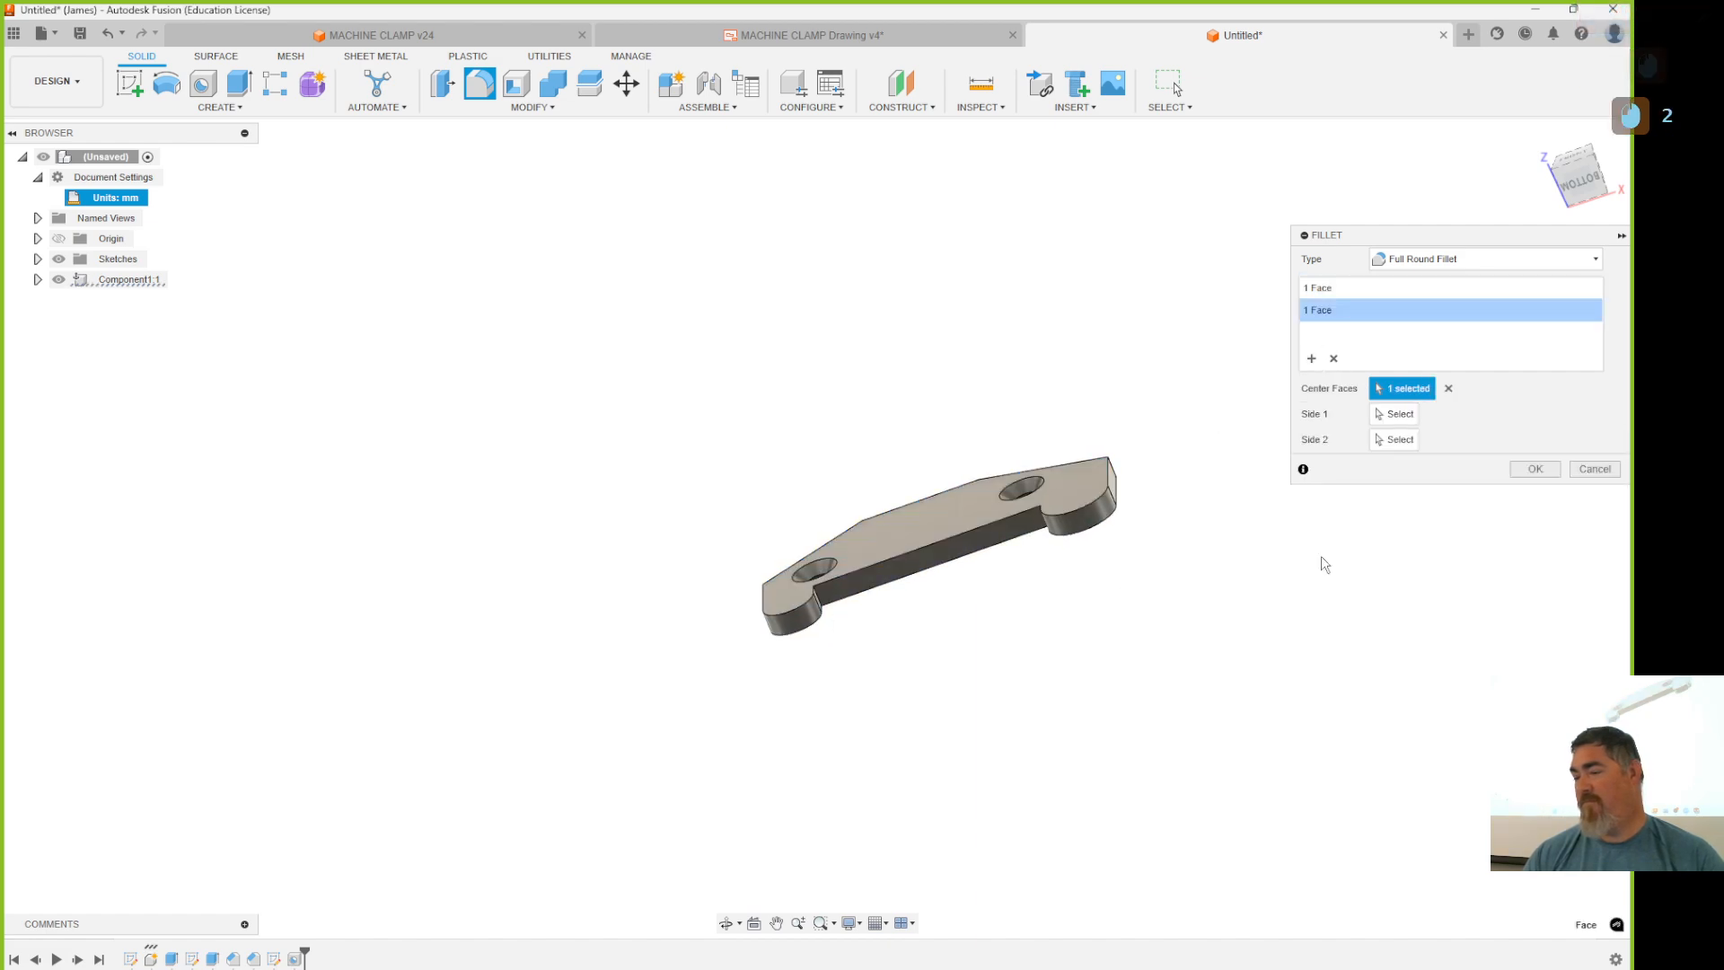
left_click(1537, 469)
Check the side plate's drawing on the machine clamp assignment page in the browser and return to the model.
middle_click_drag(1365, 585, 1306, 750, "shift")
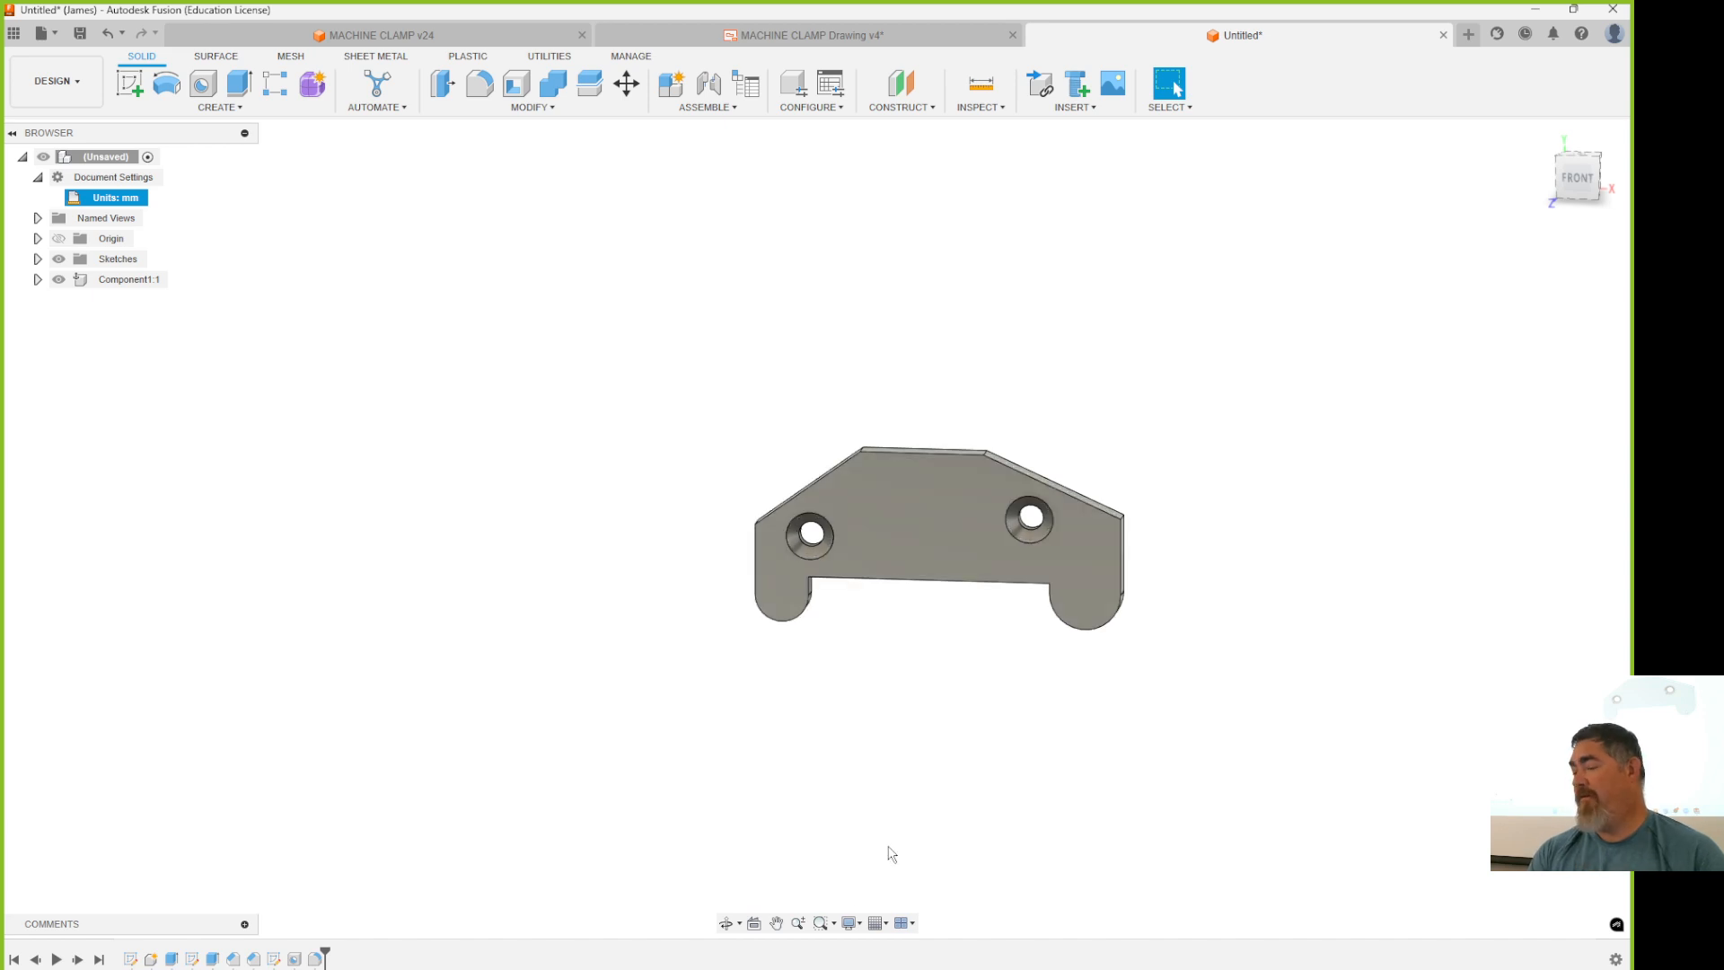
mouse_move(838, 968)
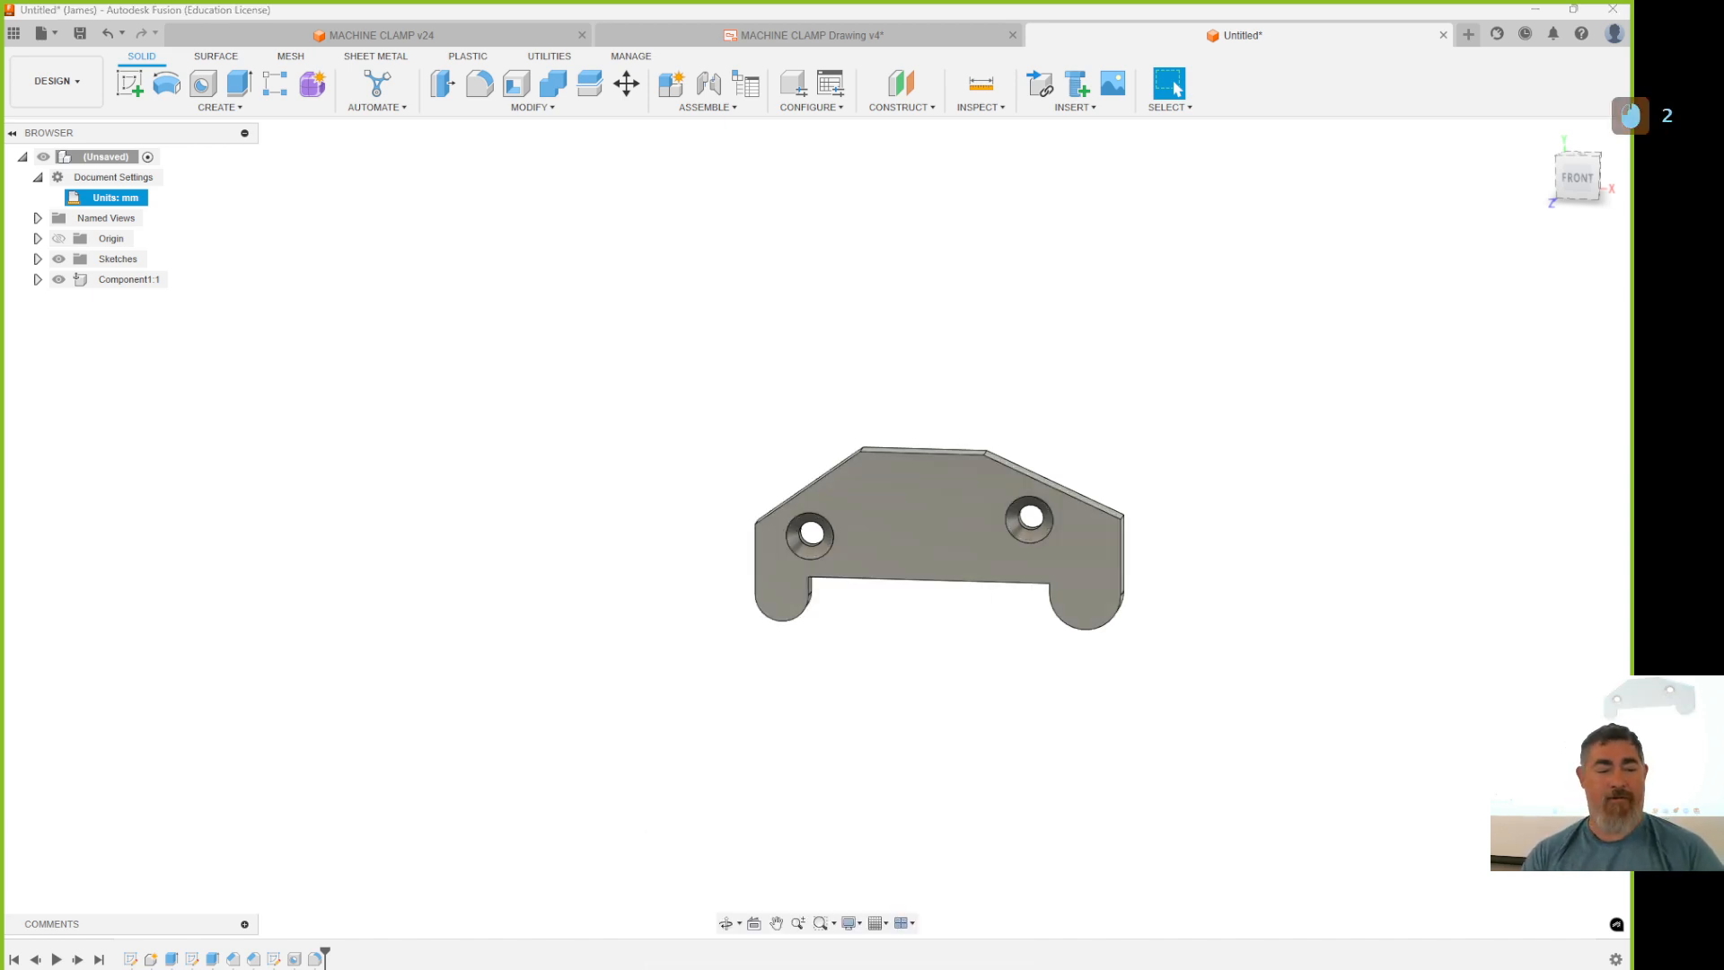
left_click_drag(916, 969, 793, 151)
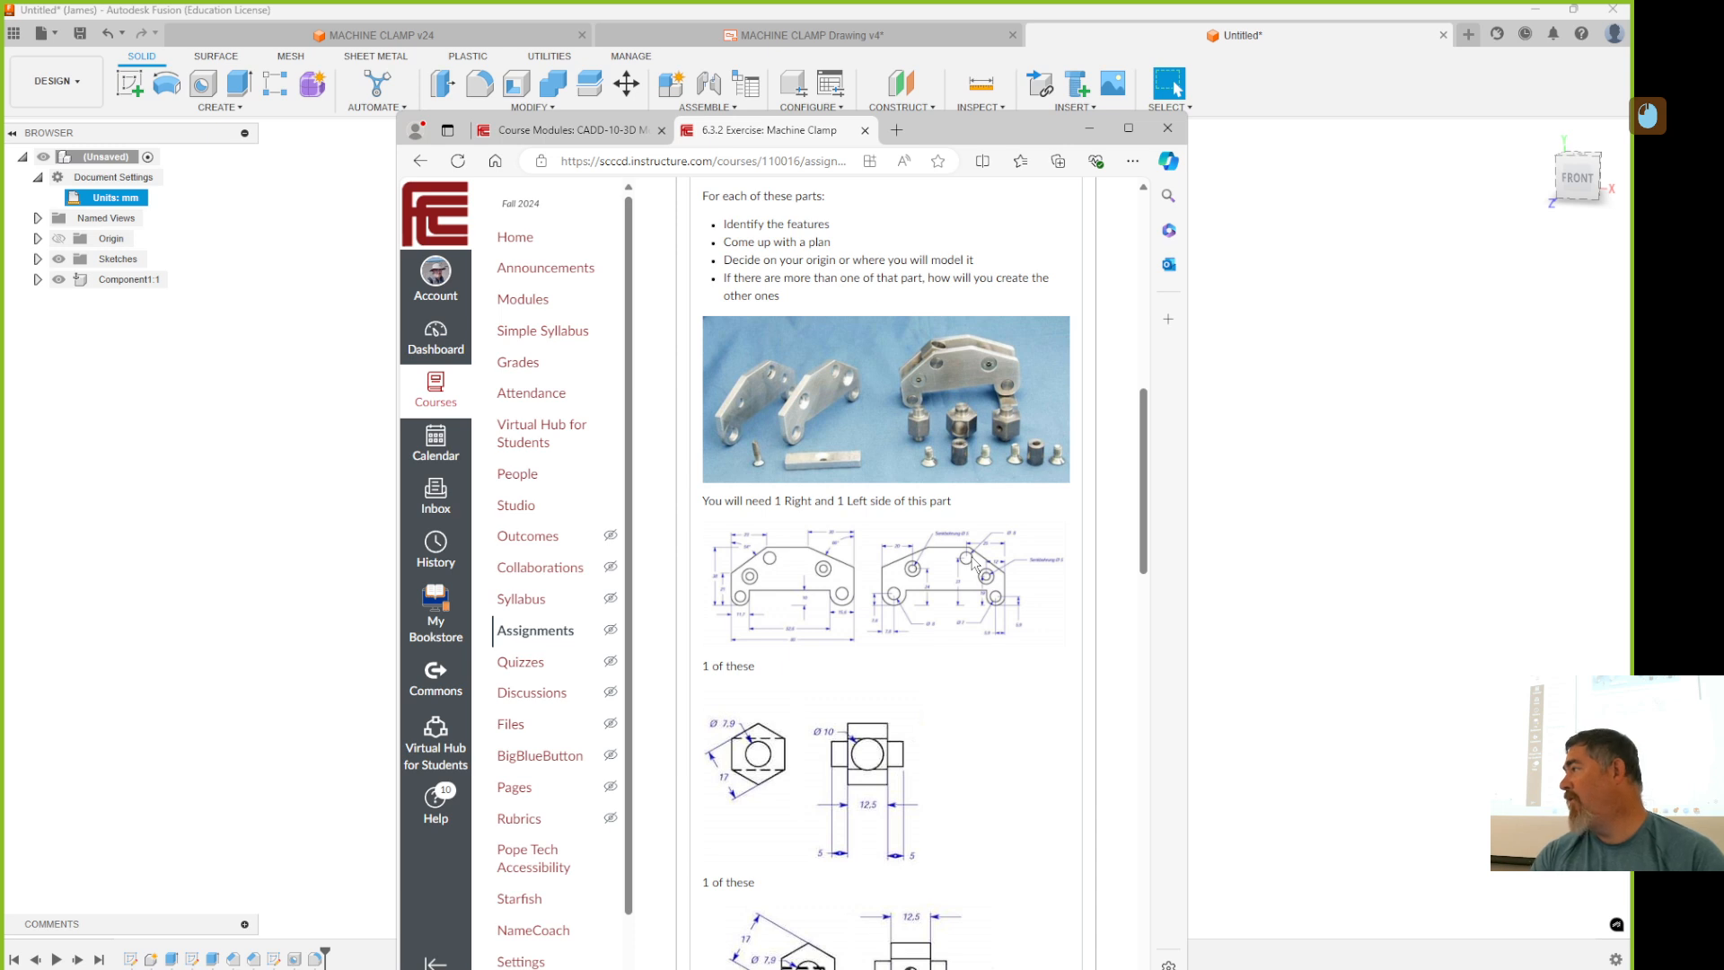
left_click(1354, 636)
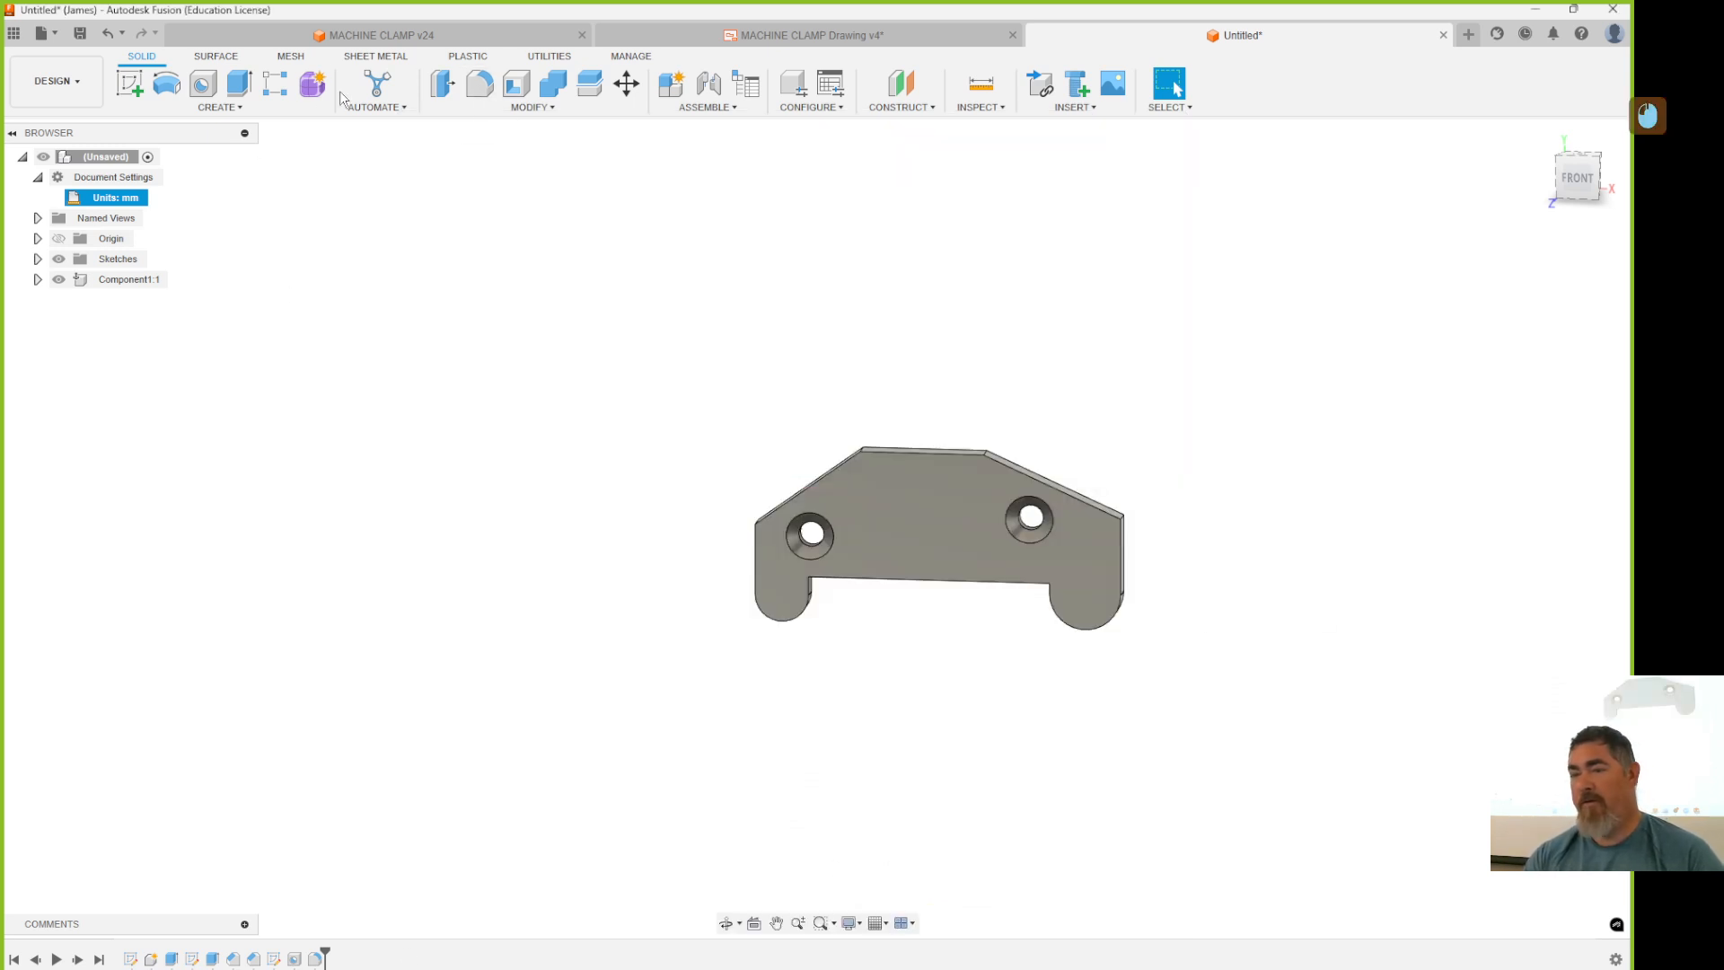
Cut a simple 8 mm diameter hole concentric with the right leg's rounded end.
left_click(216, 91)
scroll(781, 611, "up", 3)
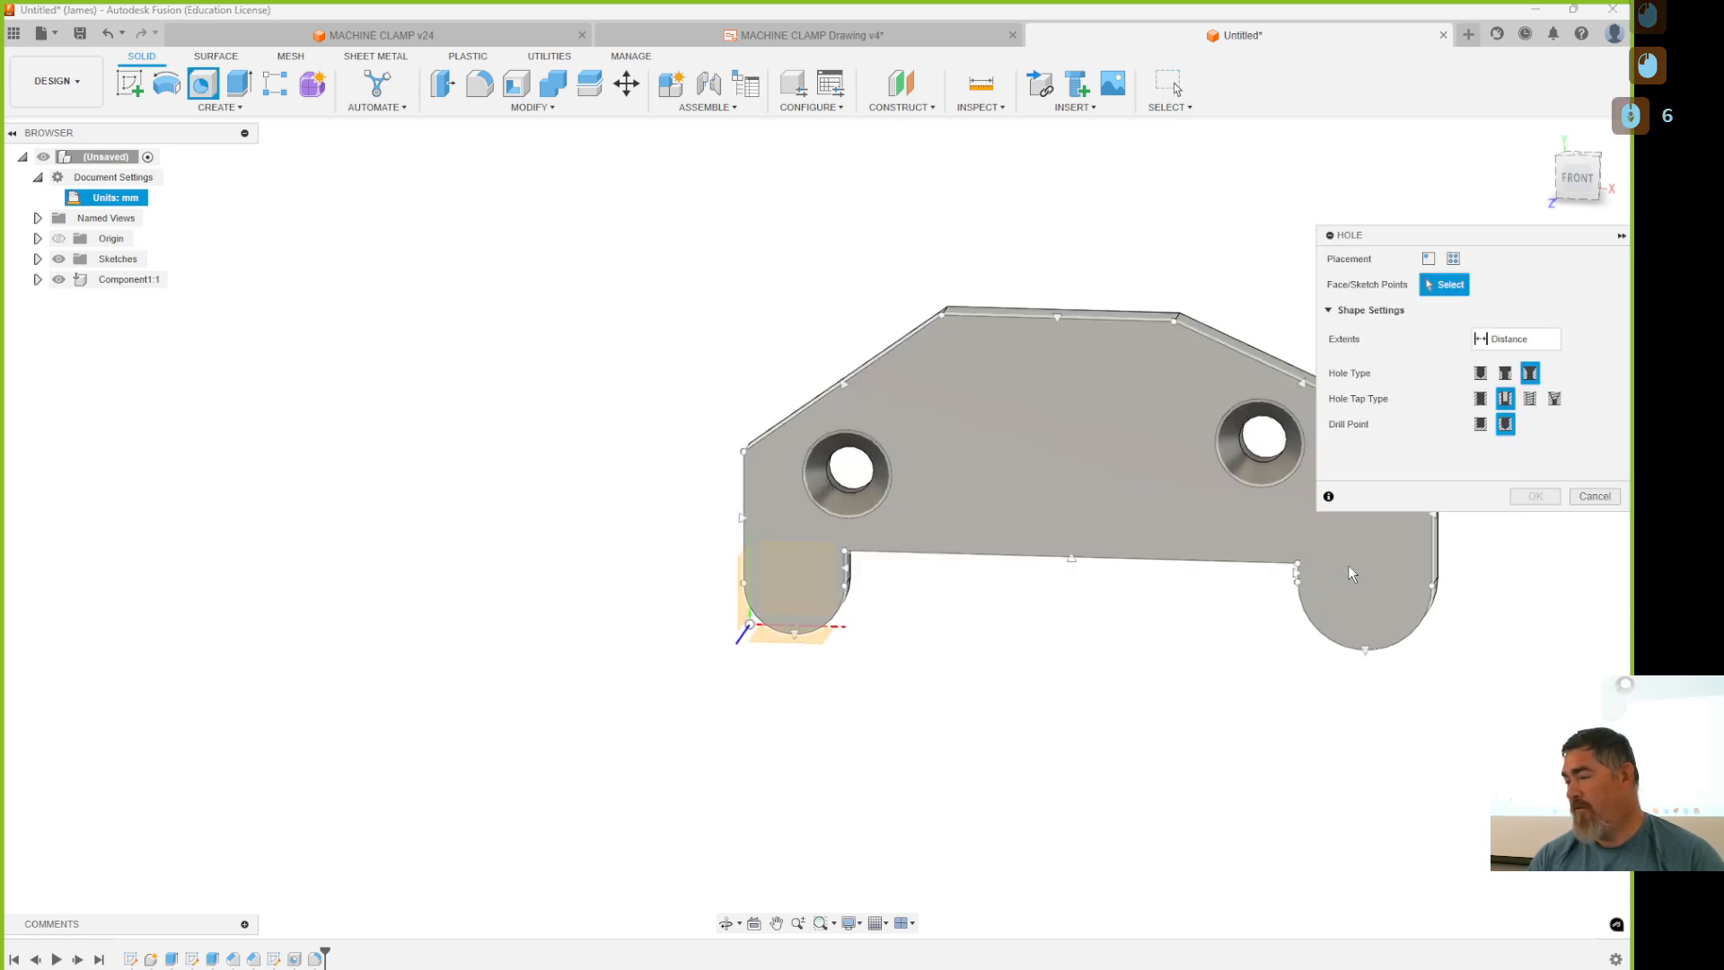
left_click(750, 624)
middle_click_drag(1309, 629, 627, 635)
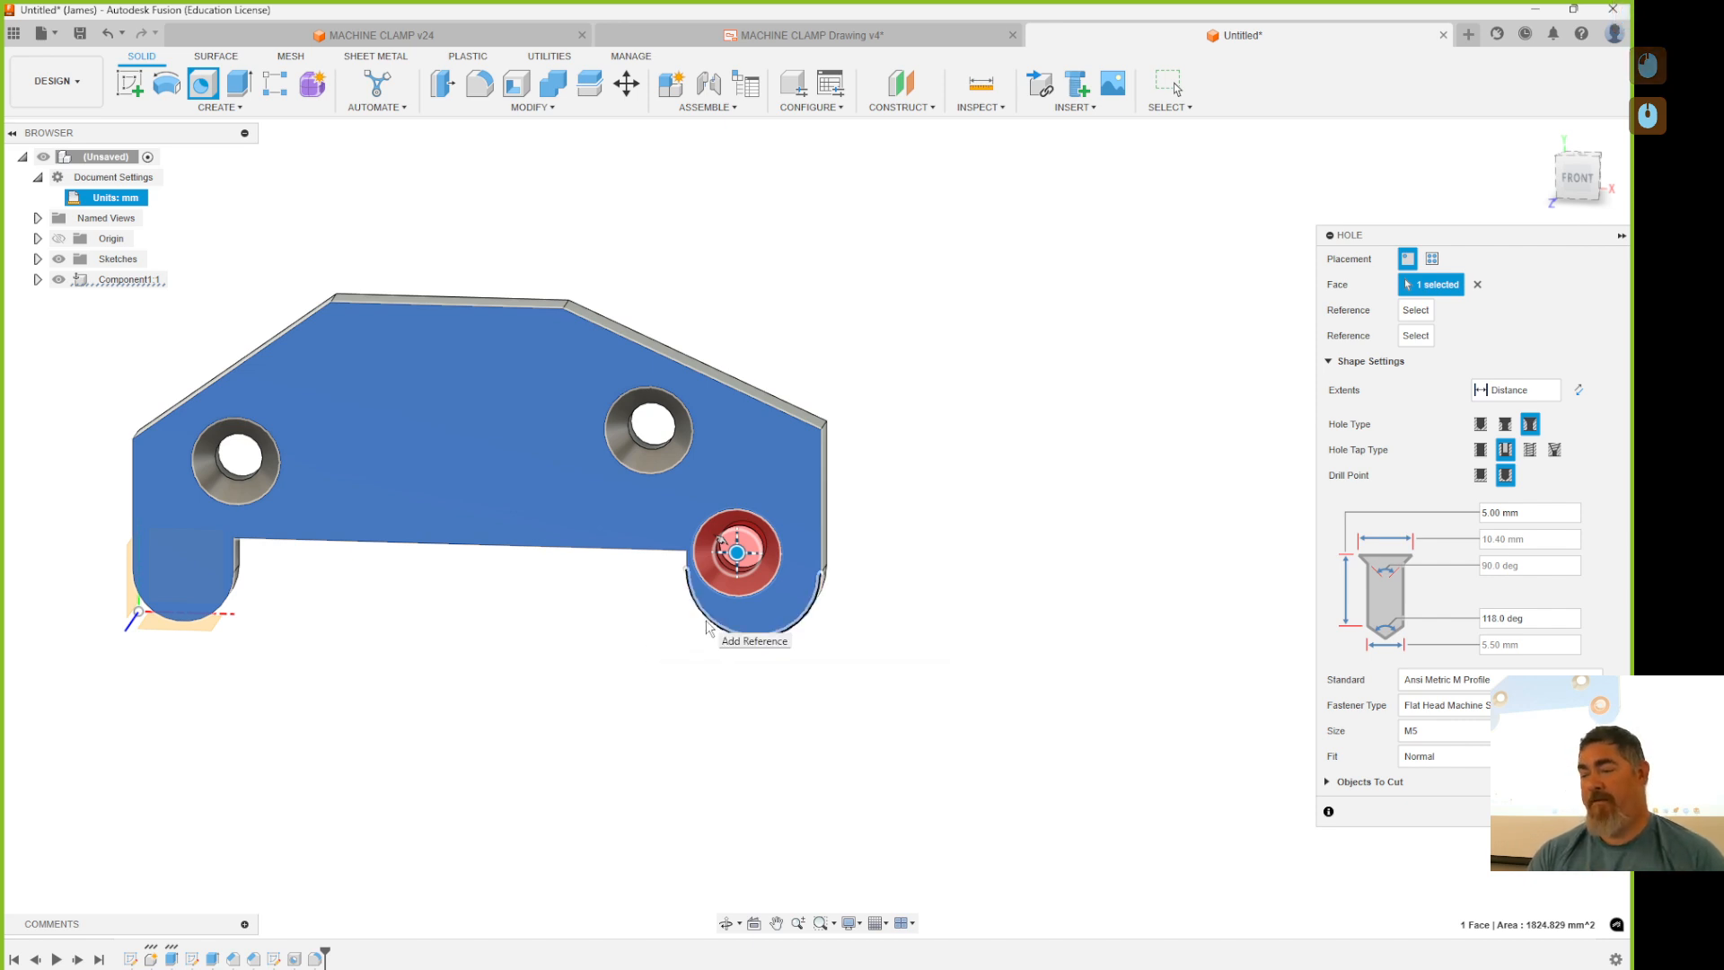
left_click(752, 634)
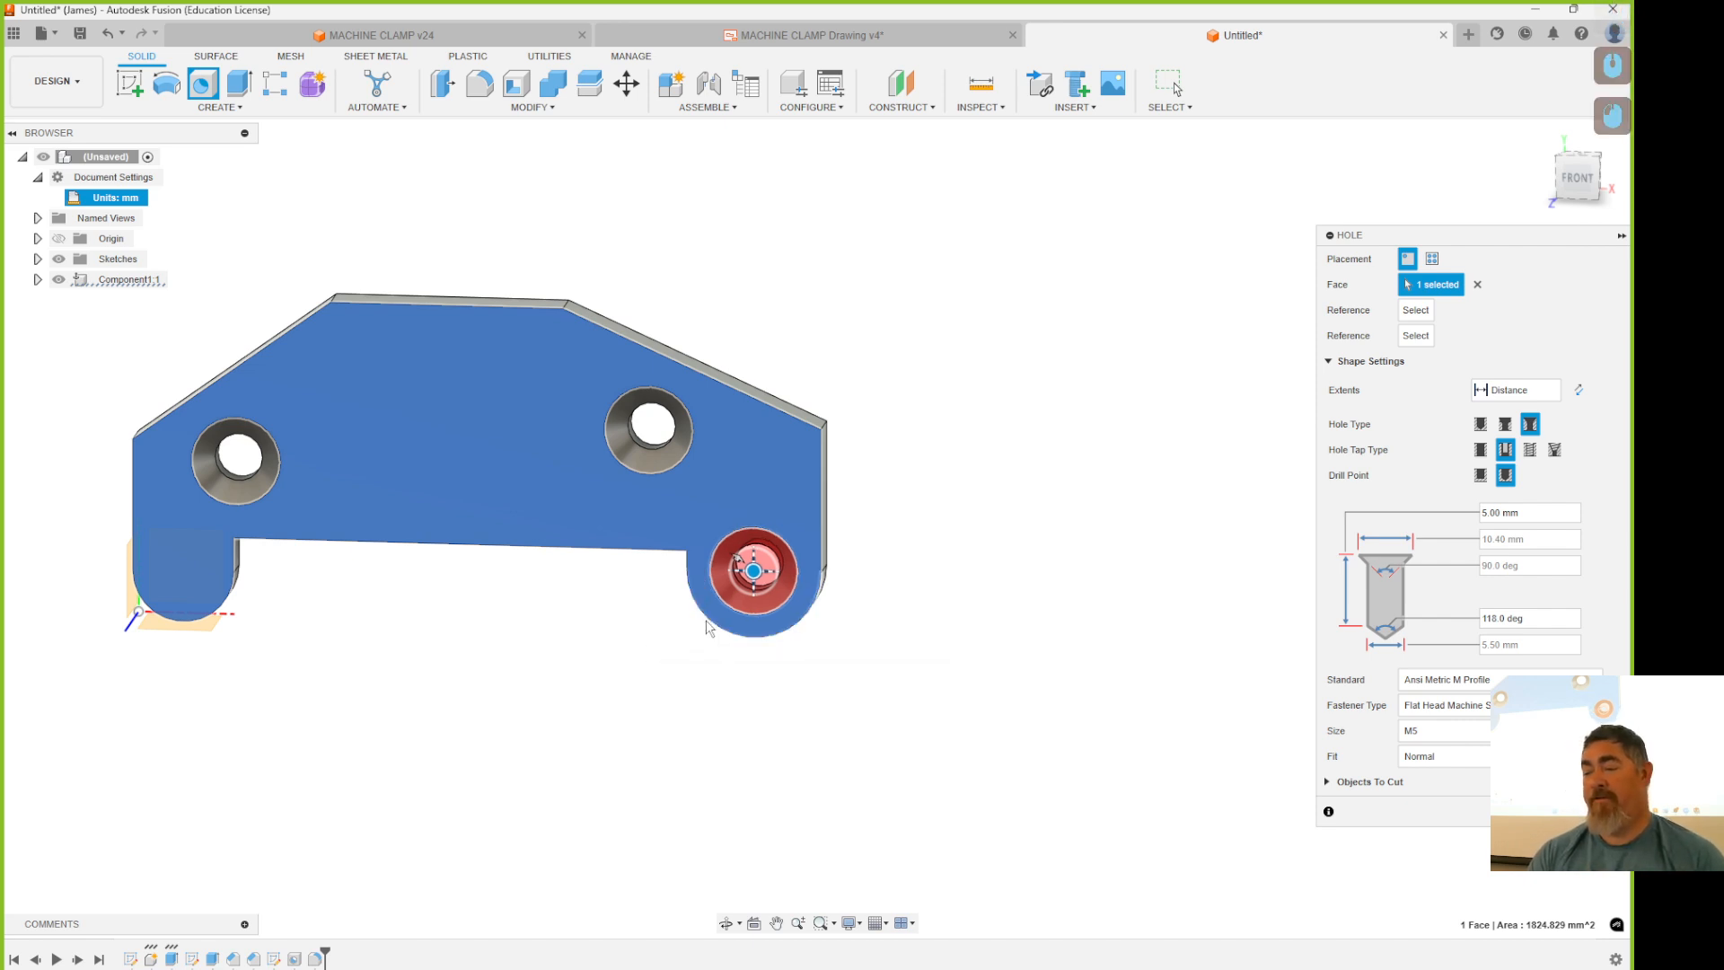
left_click(1481, 424)
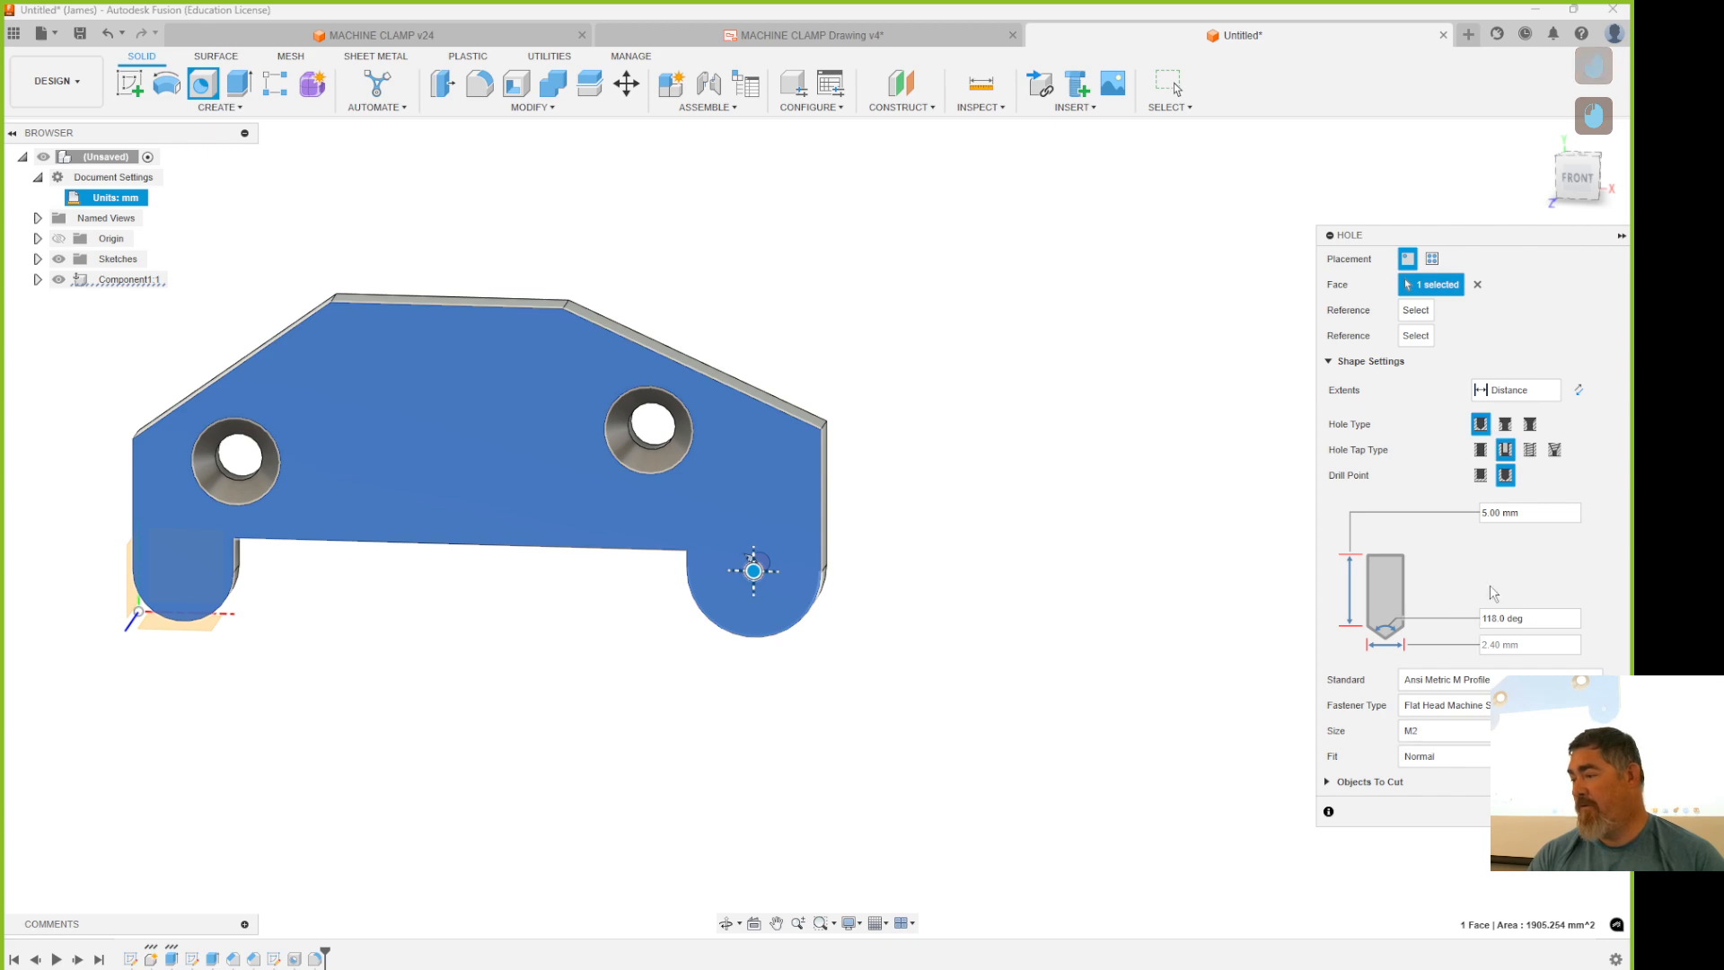
left_click(1458, 757)
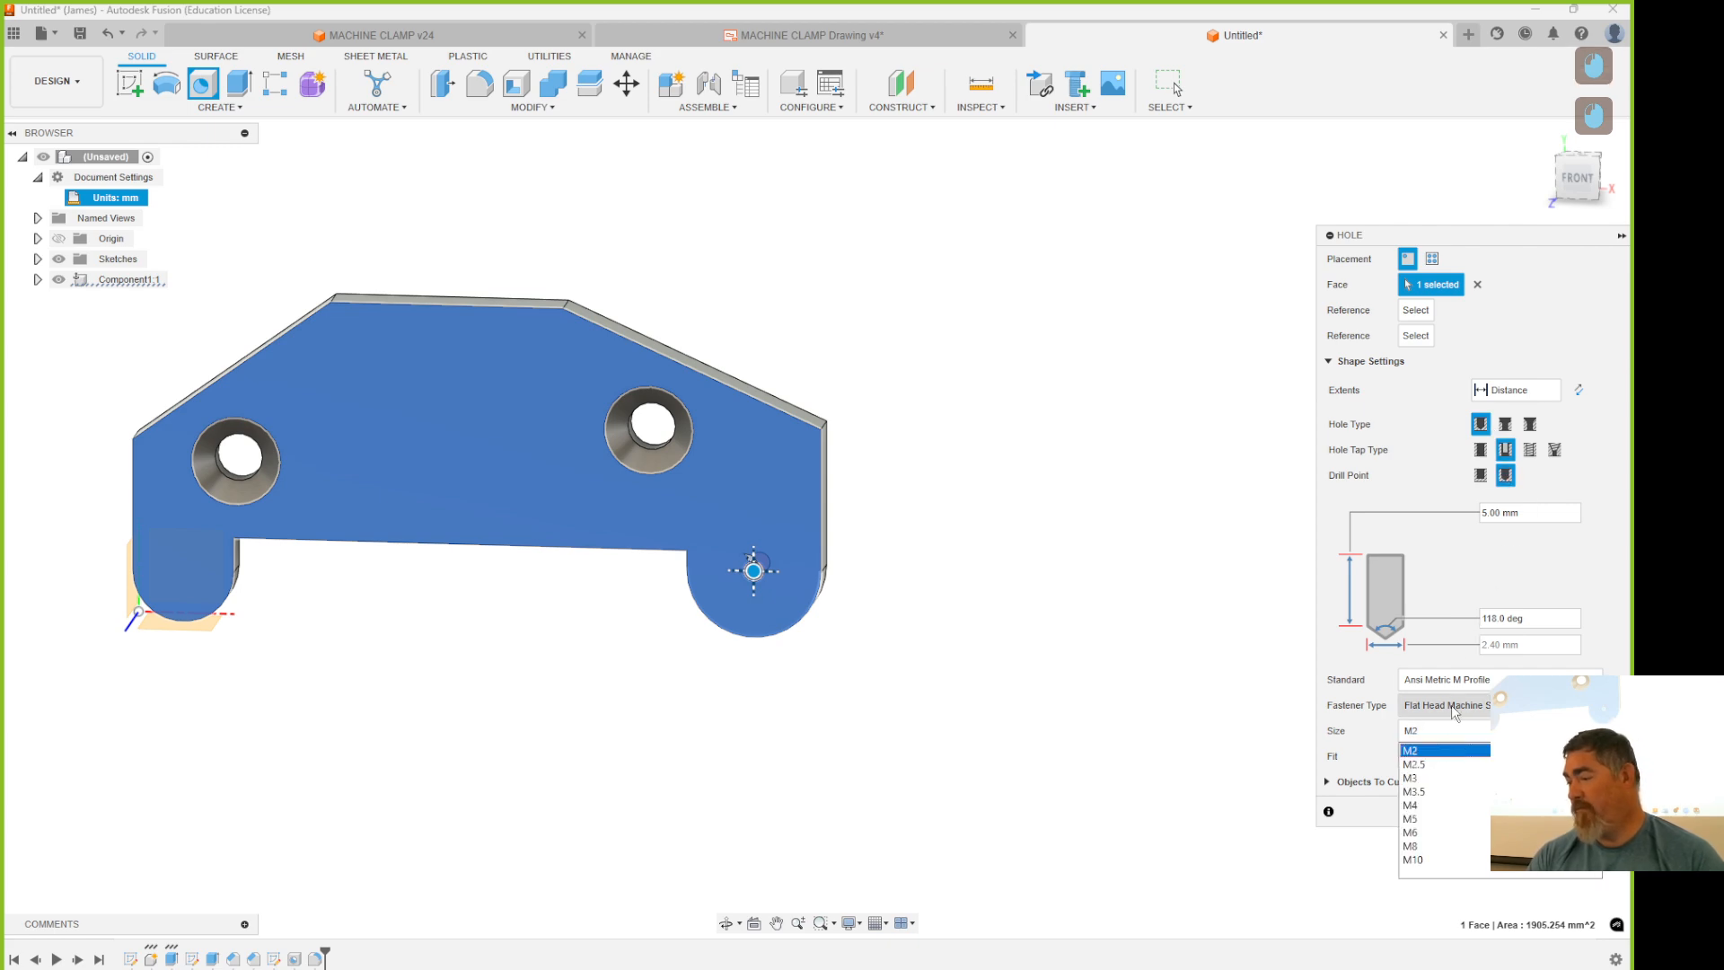
left_click(1481, 449)
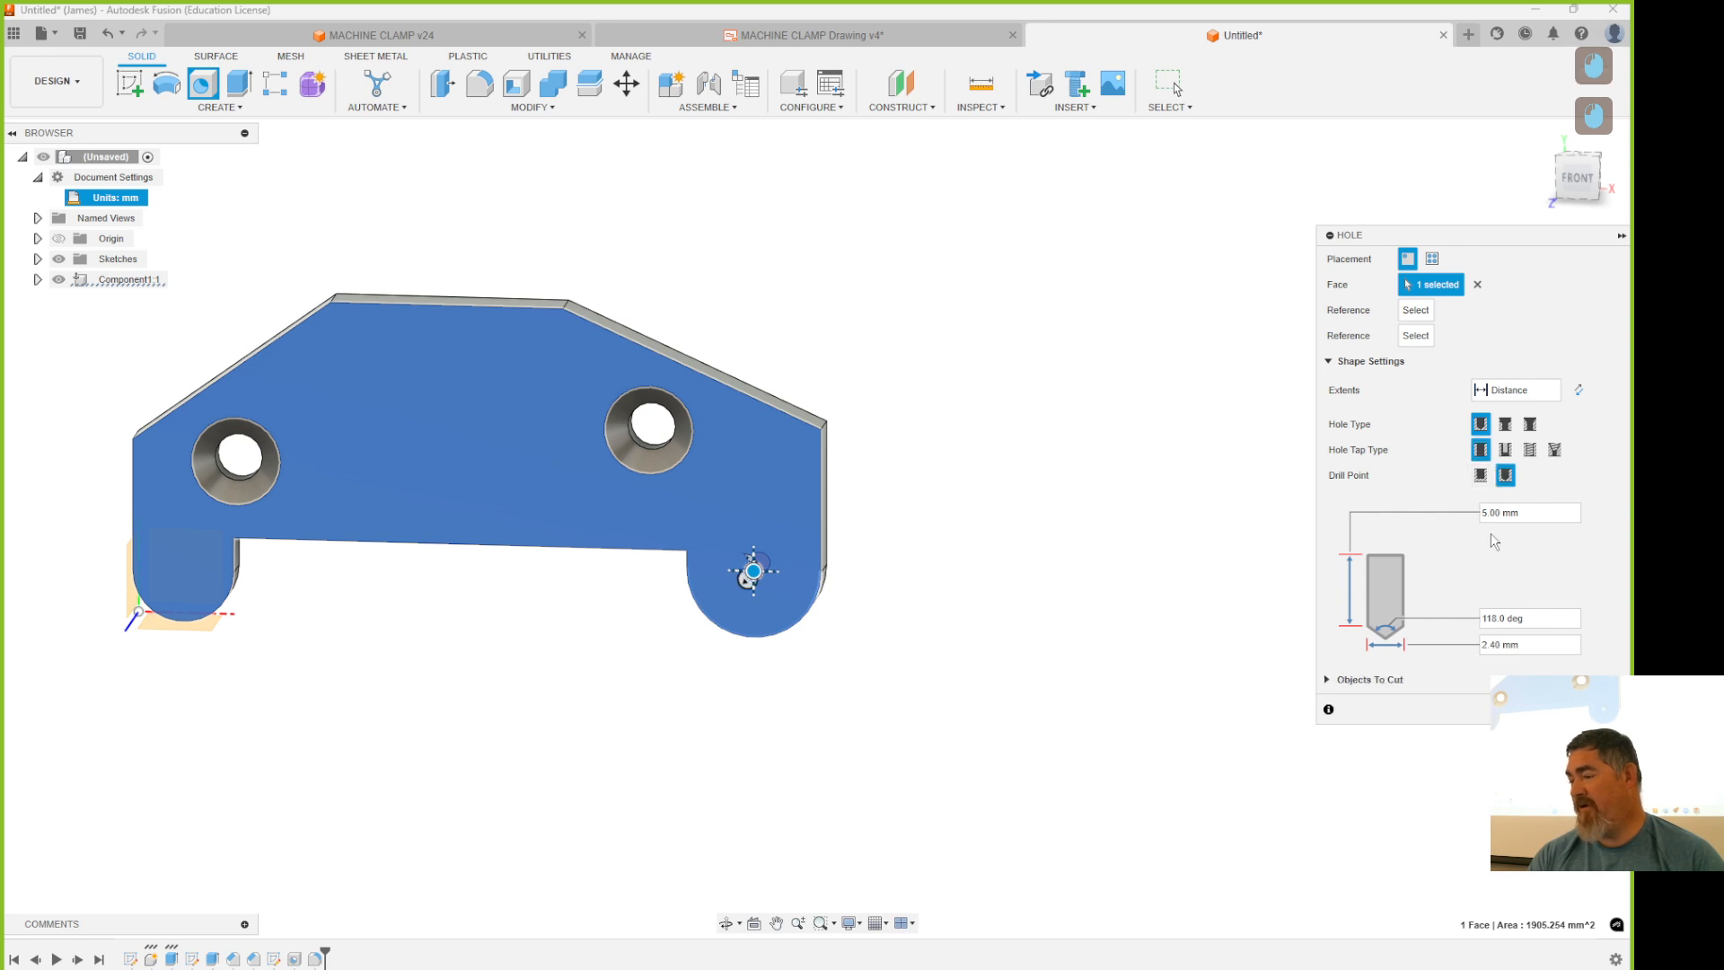
double_click(1518, 644)
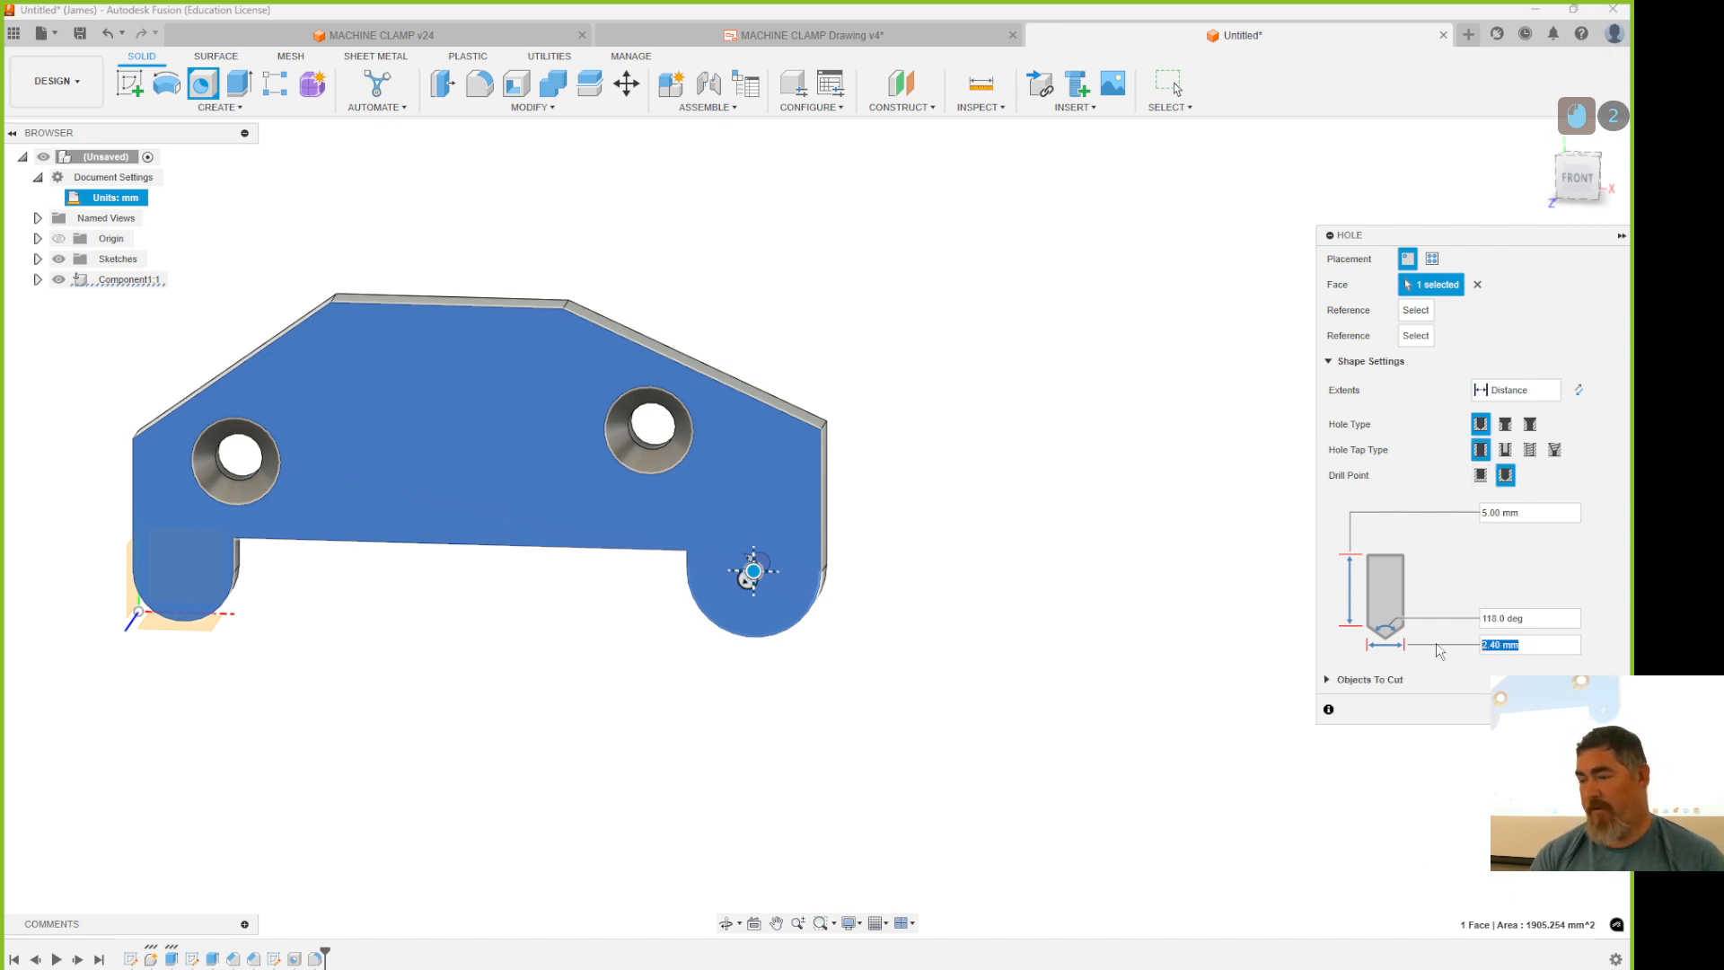
type("8")
key("Return")
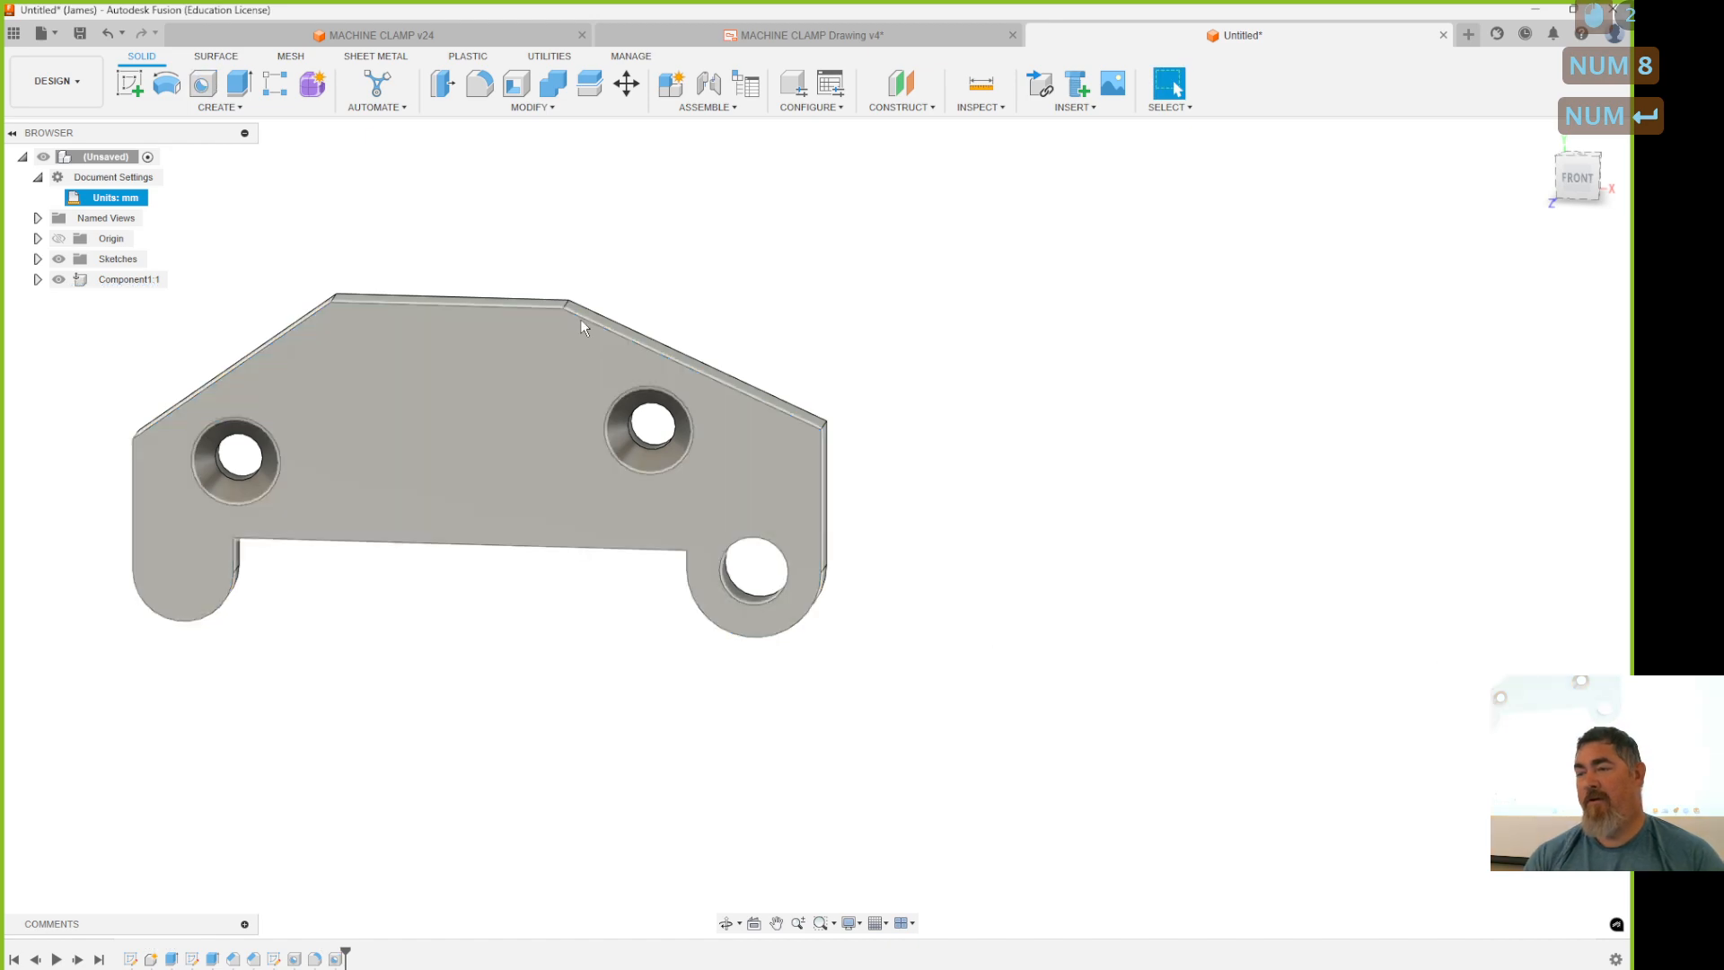
Cut a simple 7 mm diameter hole concentric with the left leg's rounded end.
left_click(202, 84)
left_click(179, 563)
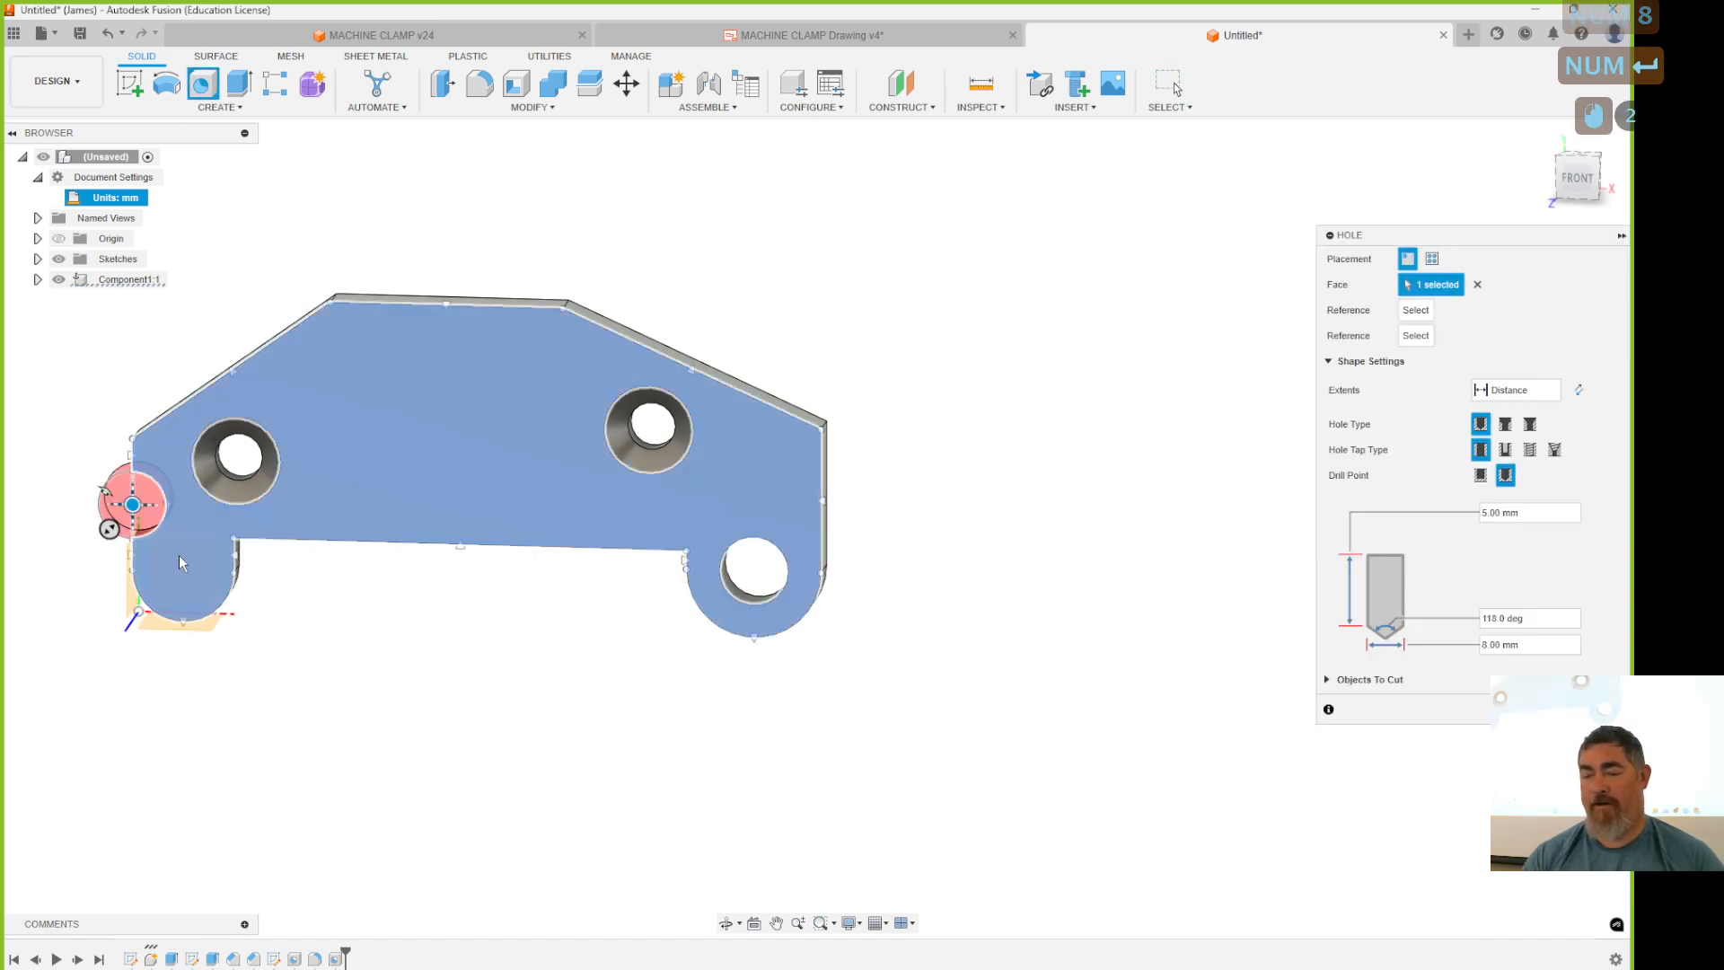
left_click(184, 571)
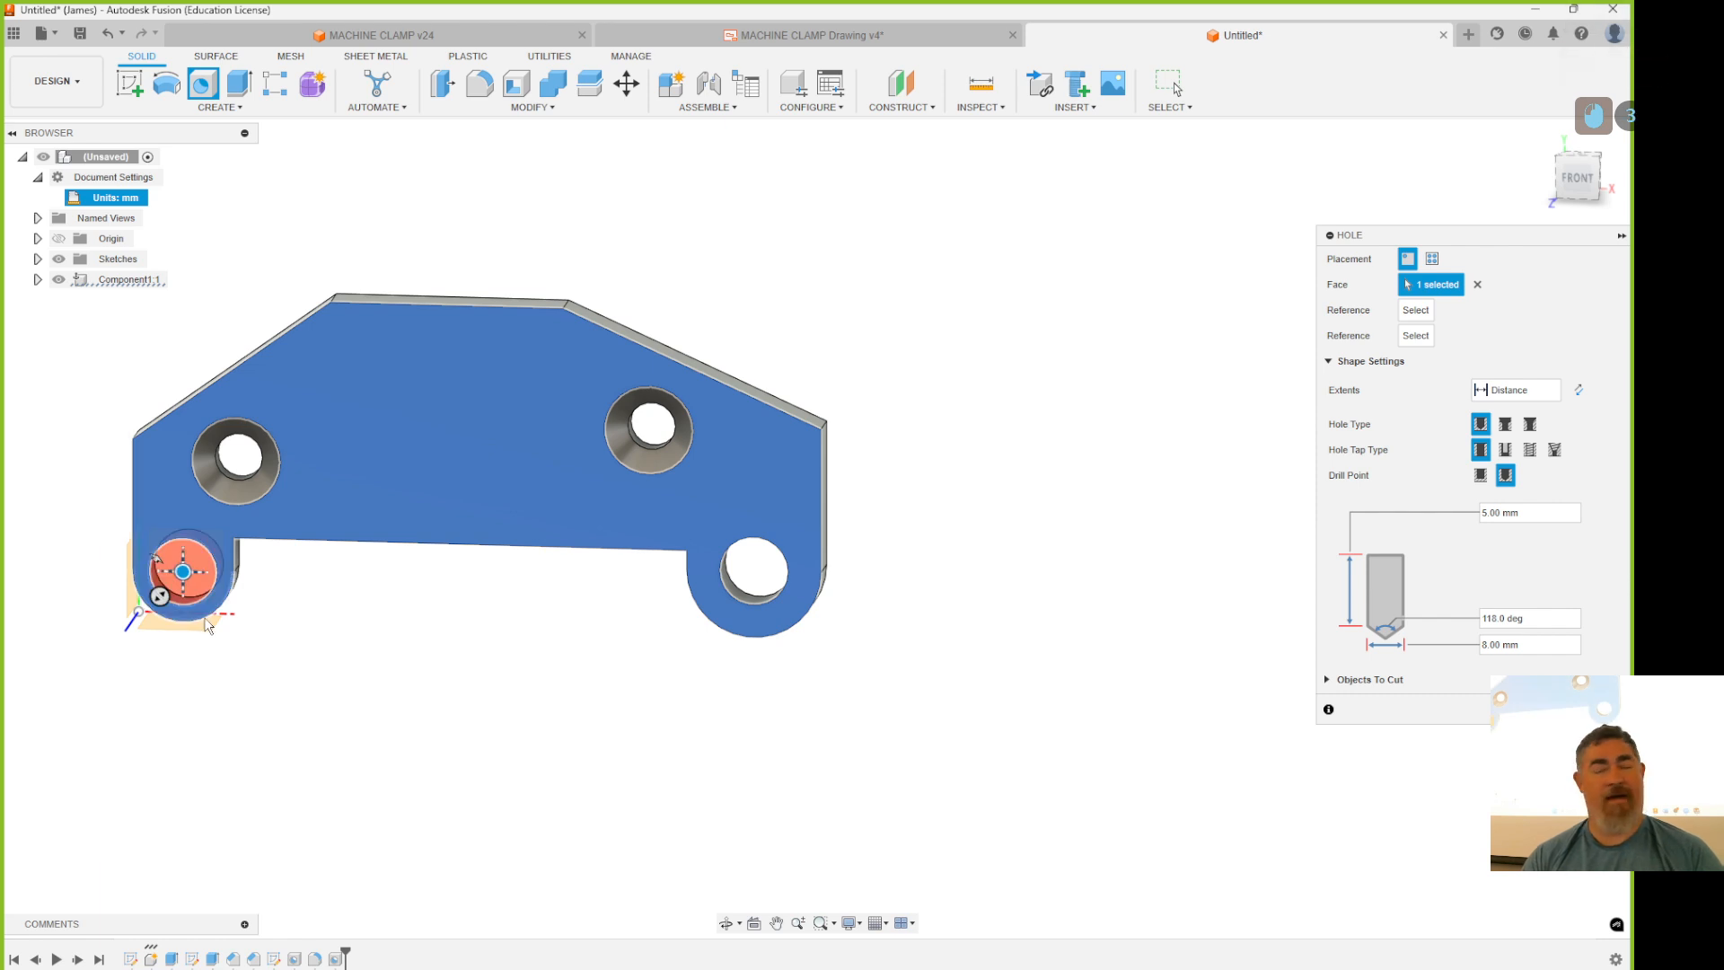
type("7")
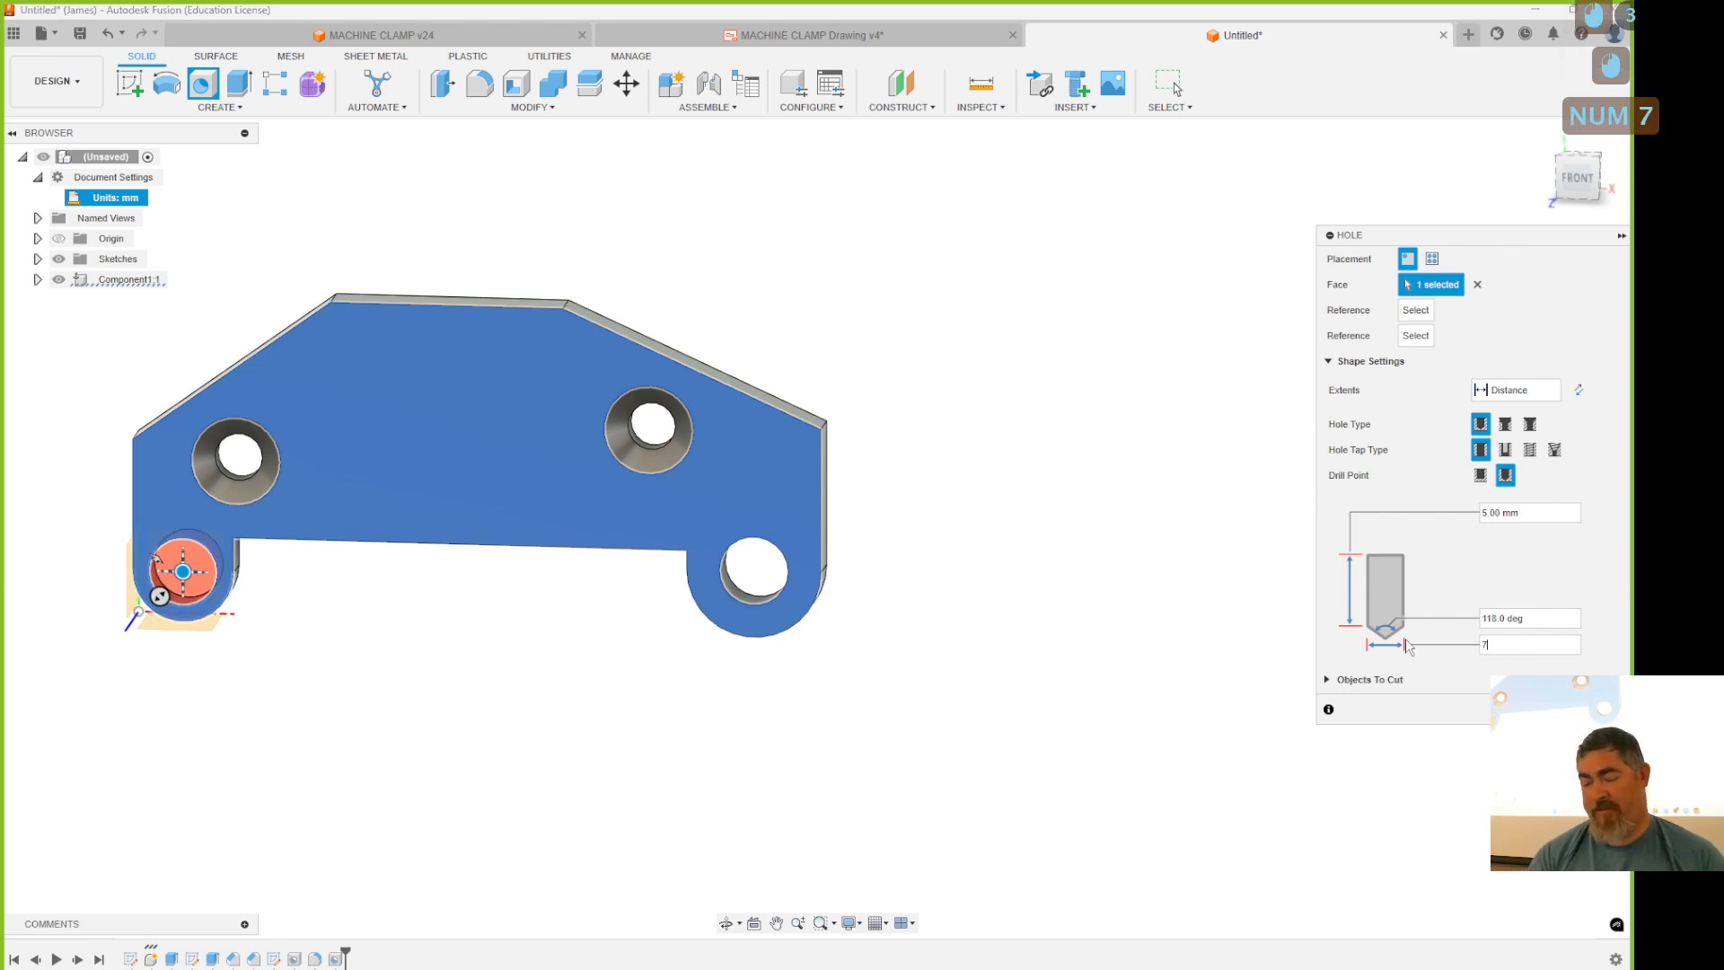
key("Return")
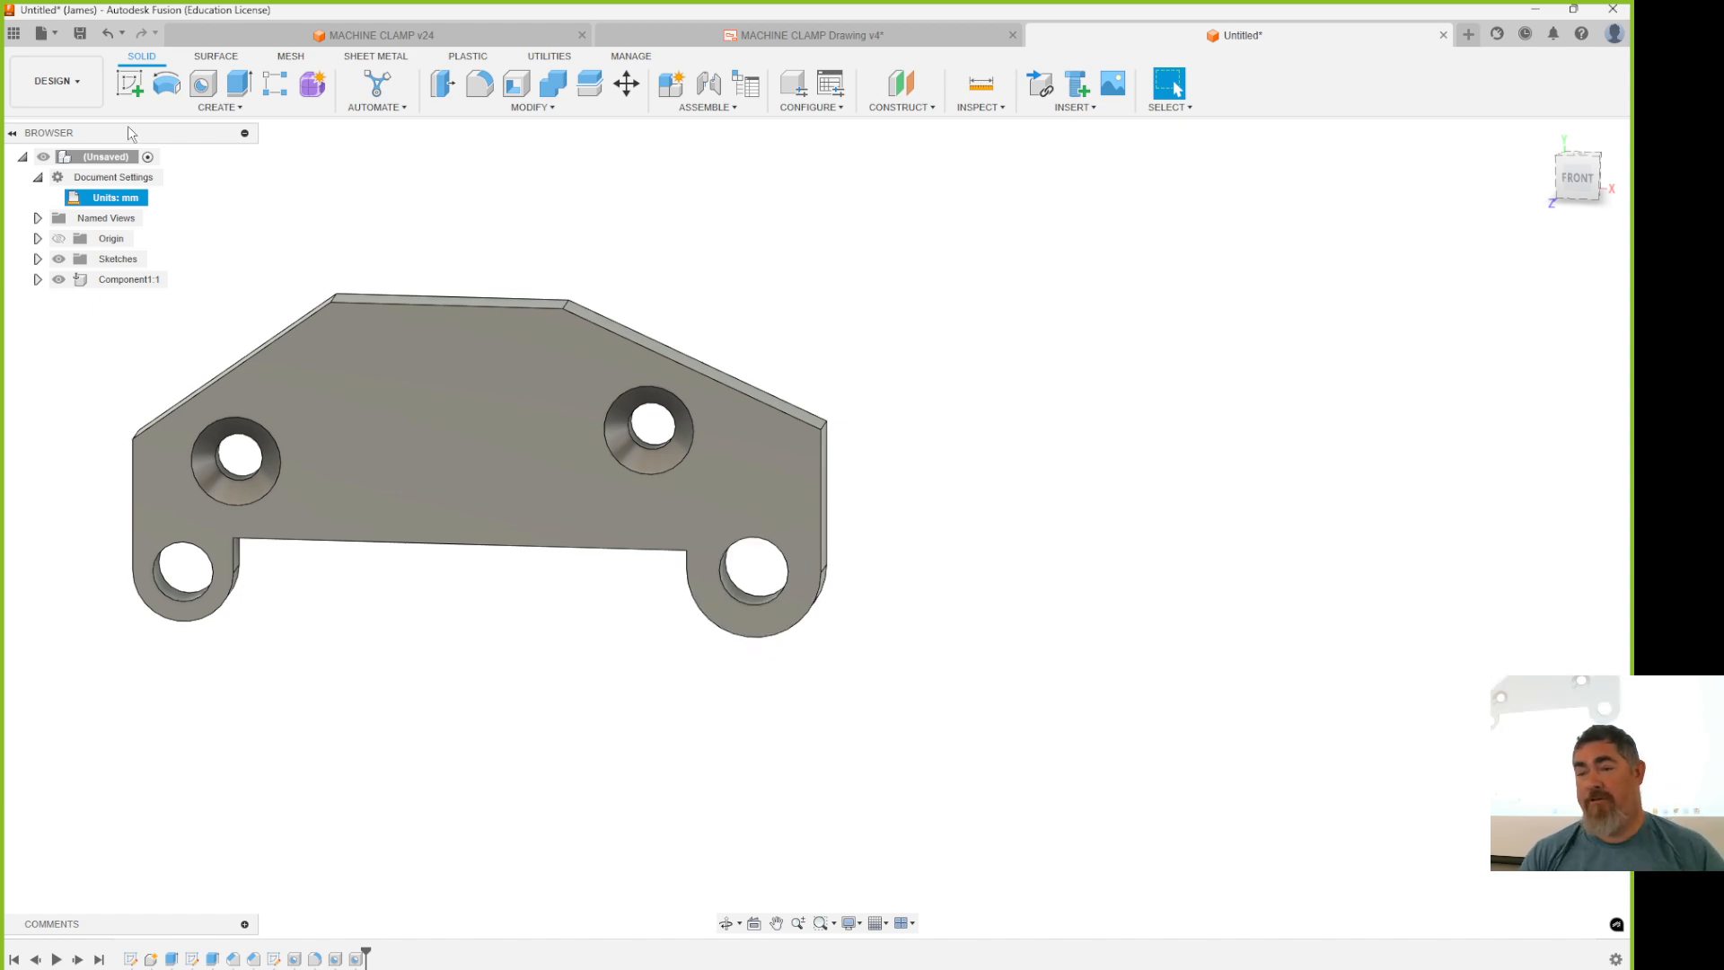
Start a sketch on the plate's front face and place a point about 42 mm from the left edge and 27 mm up.
left_click(130, 83)
left_click(492, 460)
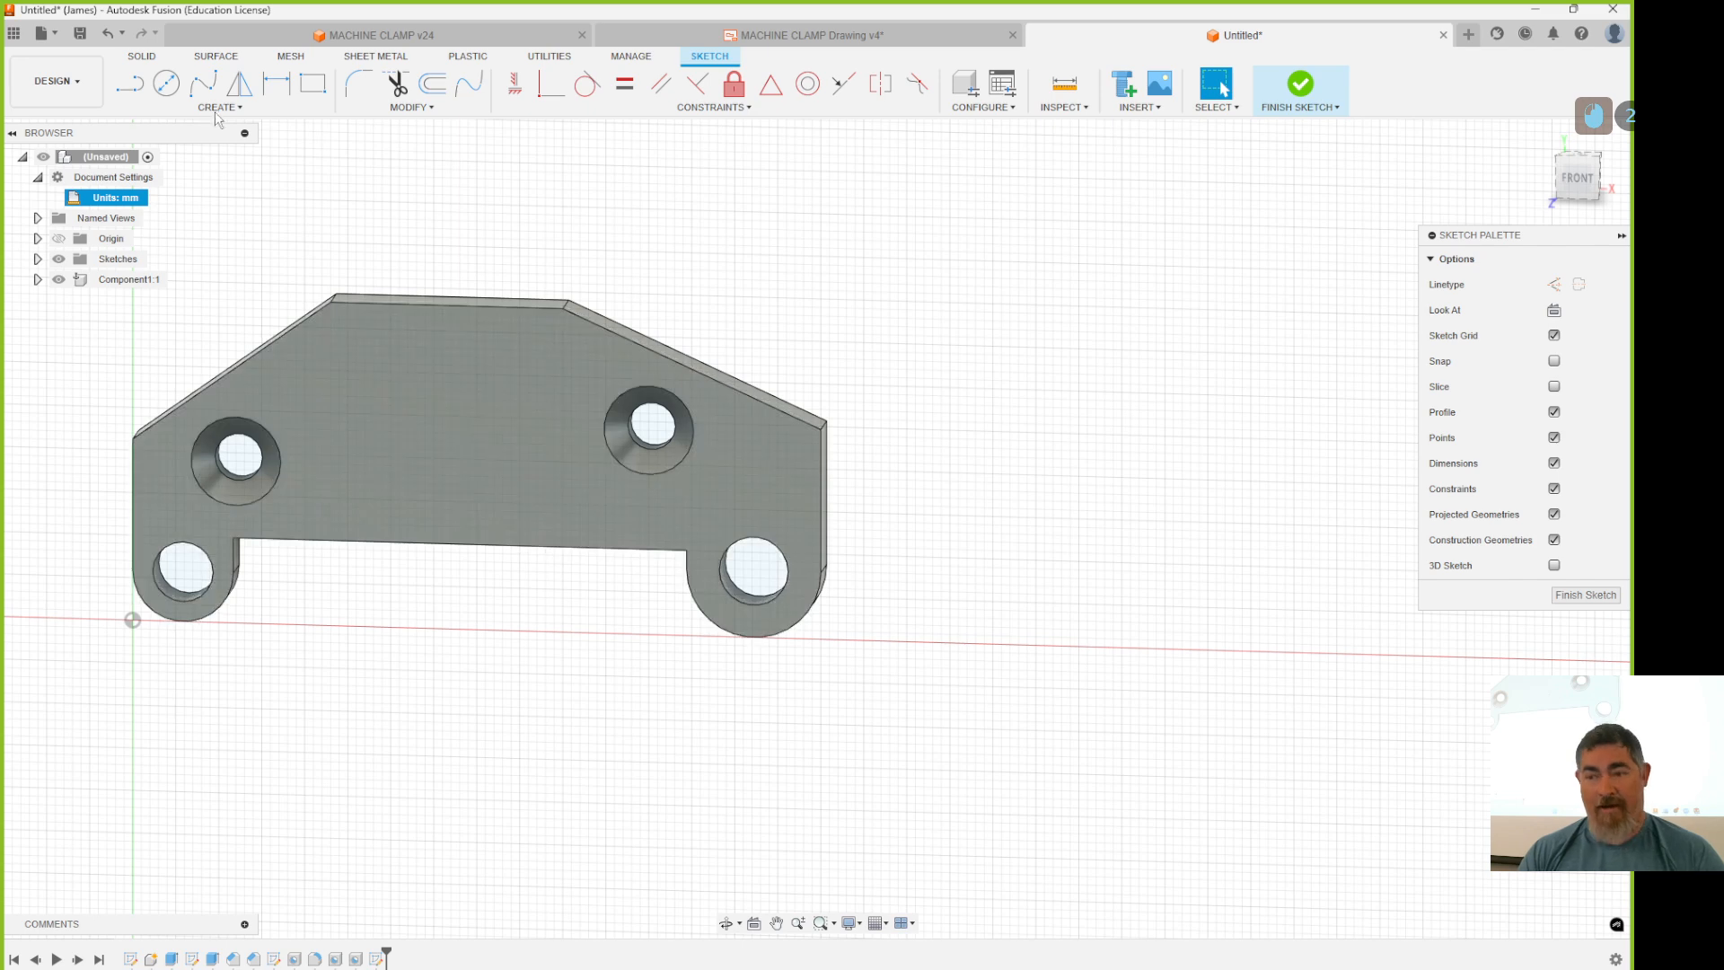
left_click(208, 108)
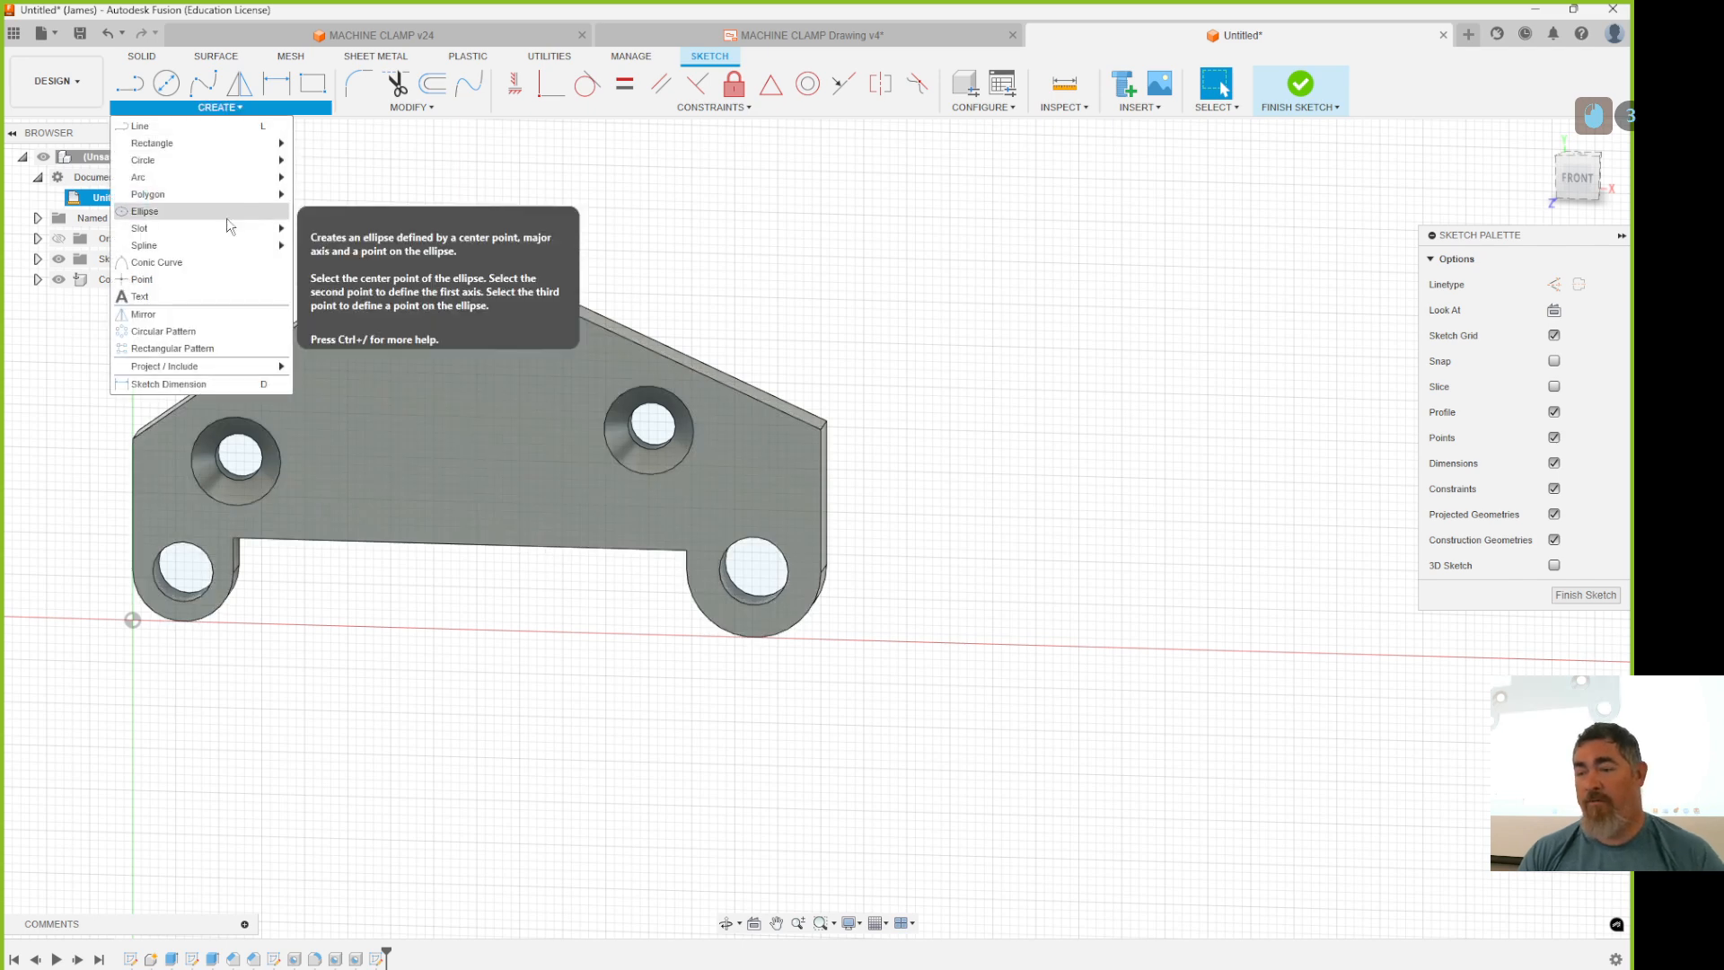
left_click(153, 275)
left_click(496, 400)
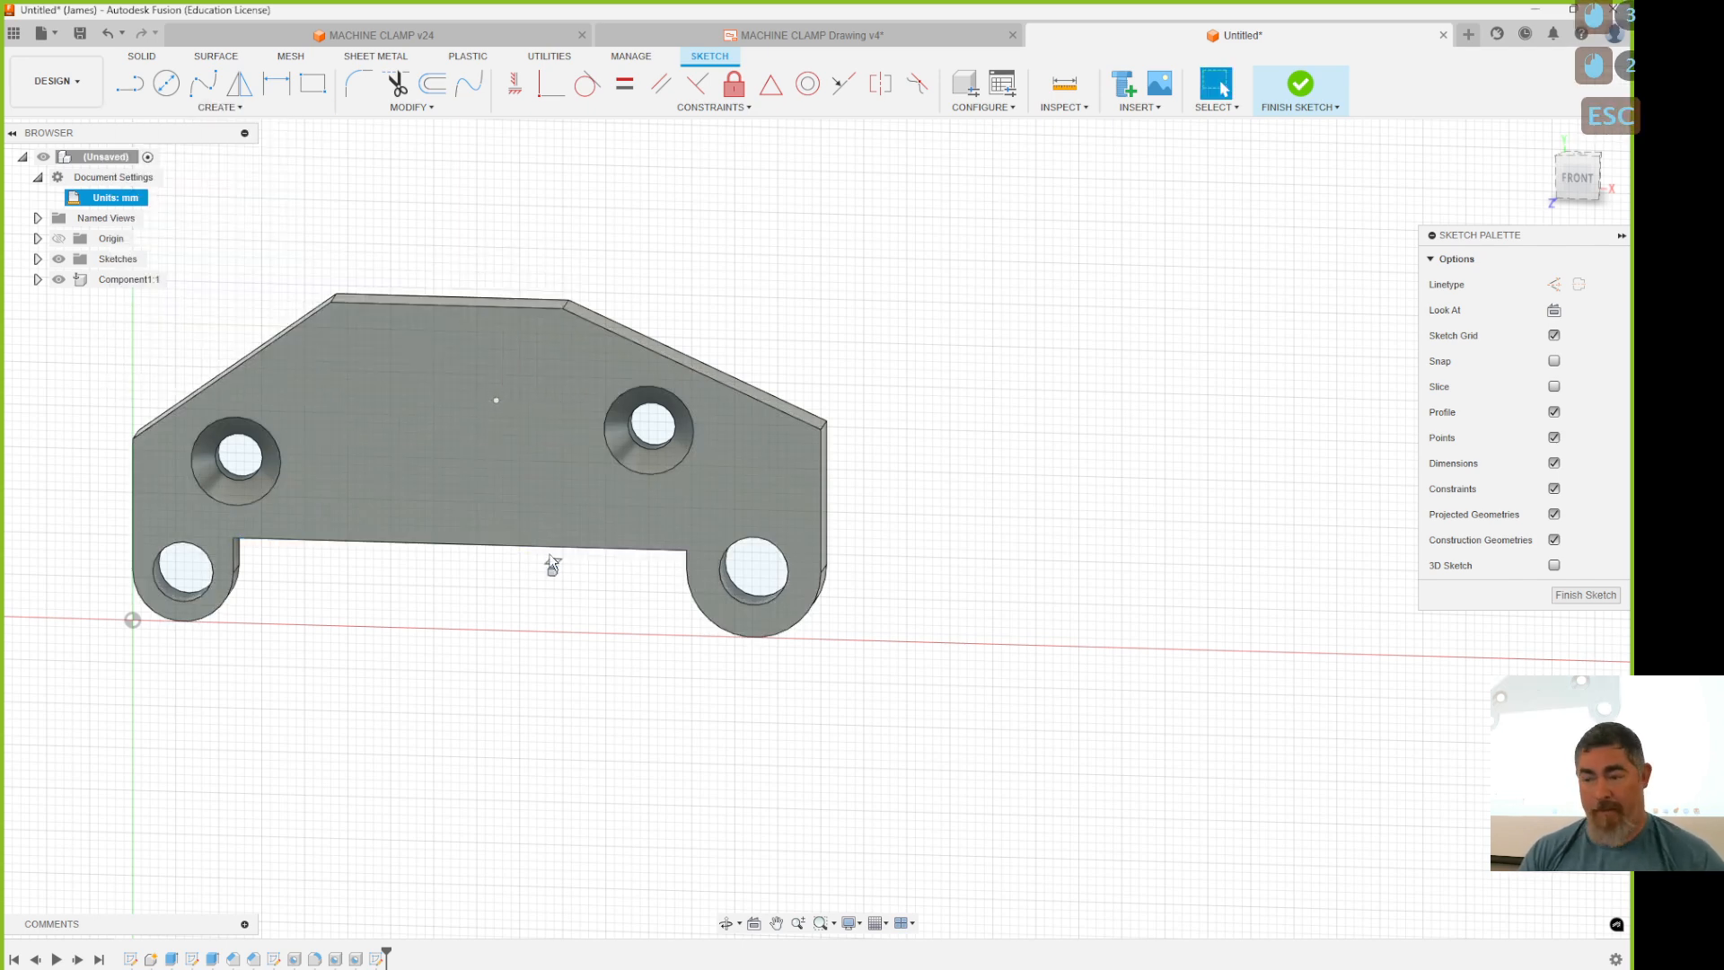
key("Escape")
Try to dimension the sketch point to the right leg's rounded end using the arc tangent pick option.
key("d")
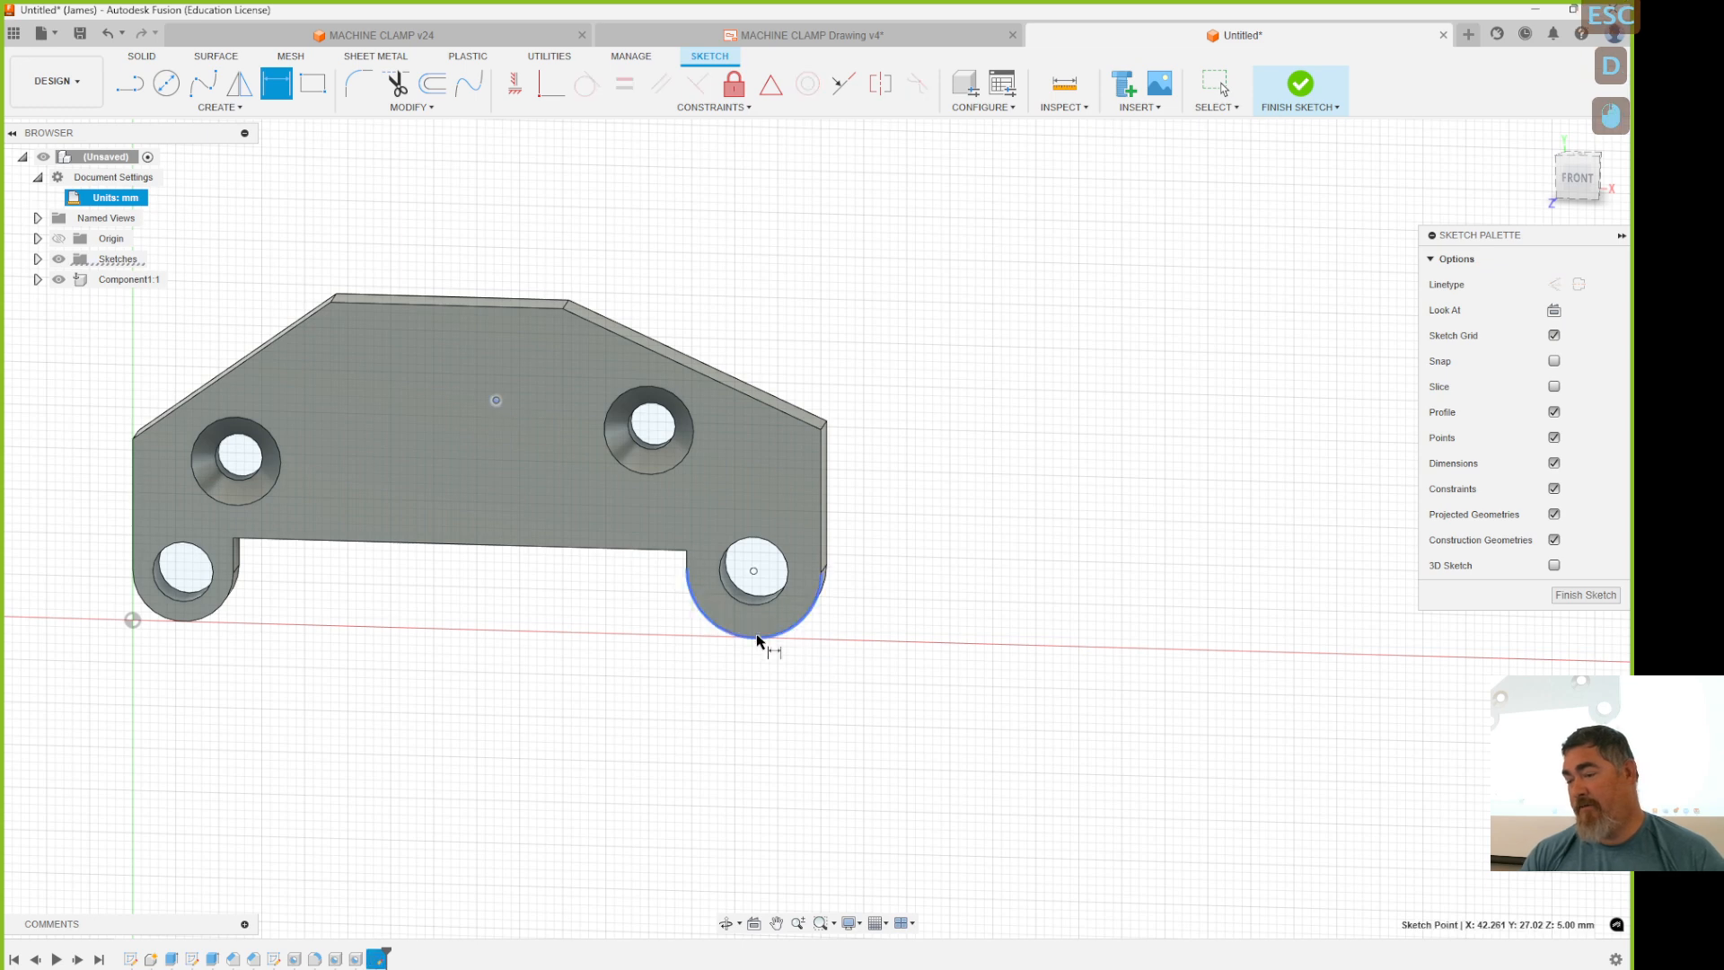
right_click(754, 644)
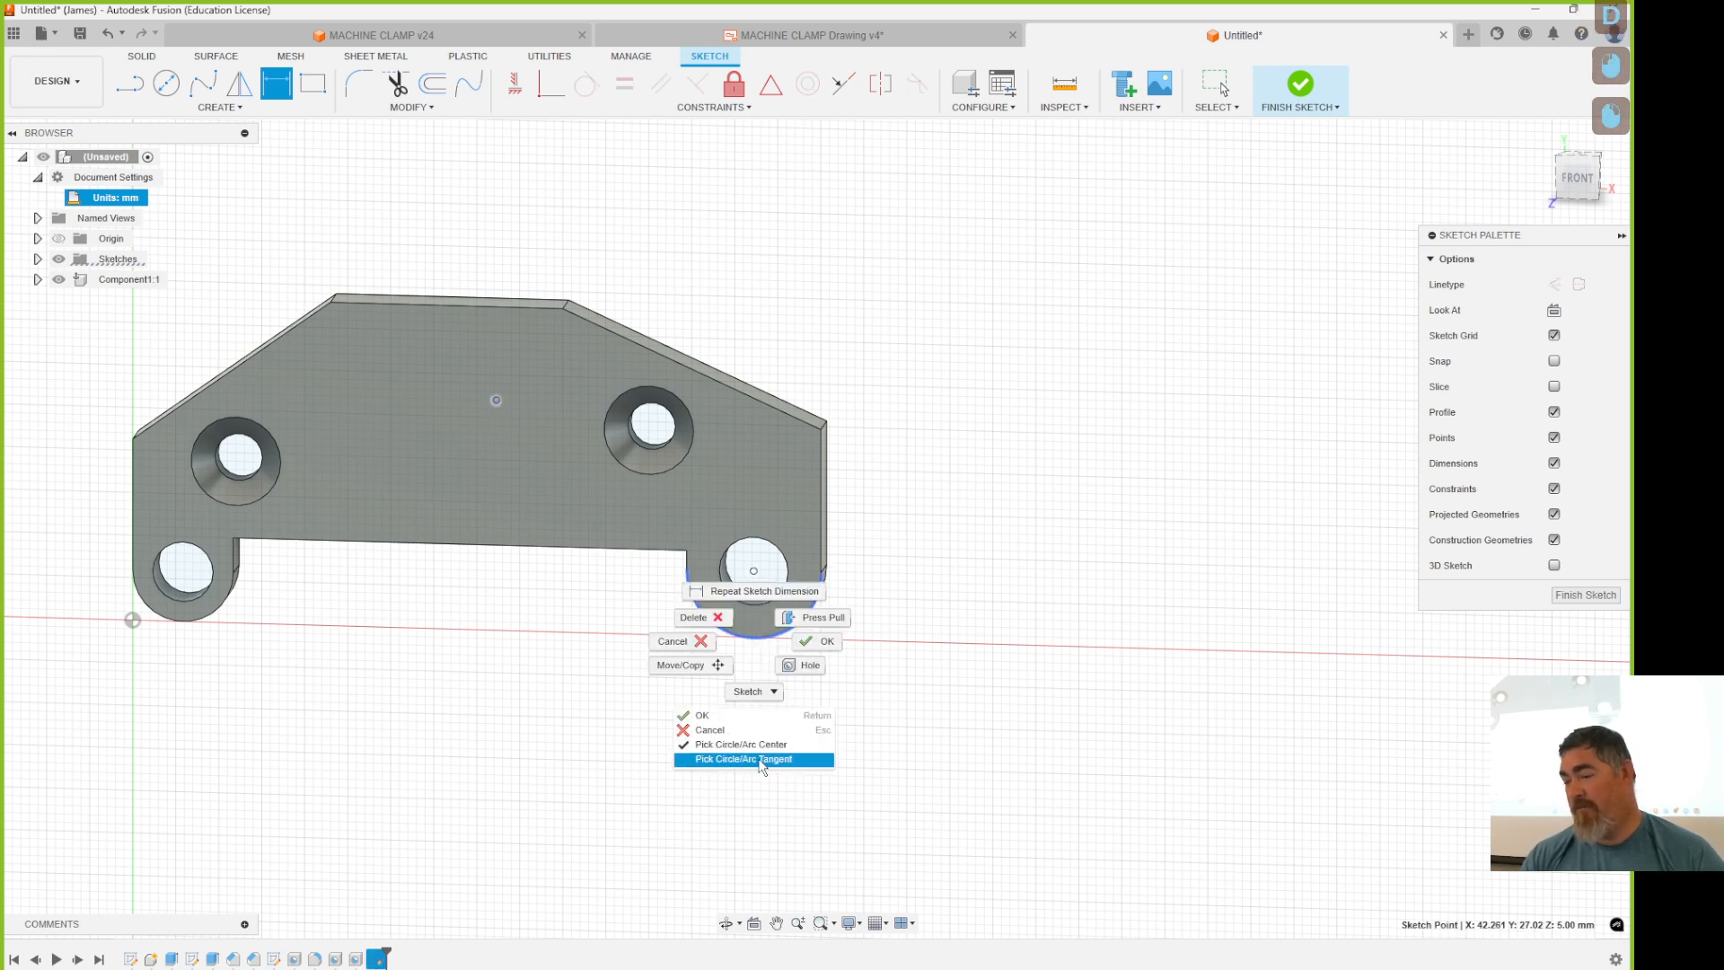
left_click(754, 759)
left_click(795, 620)
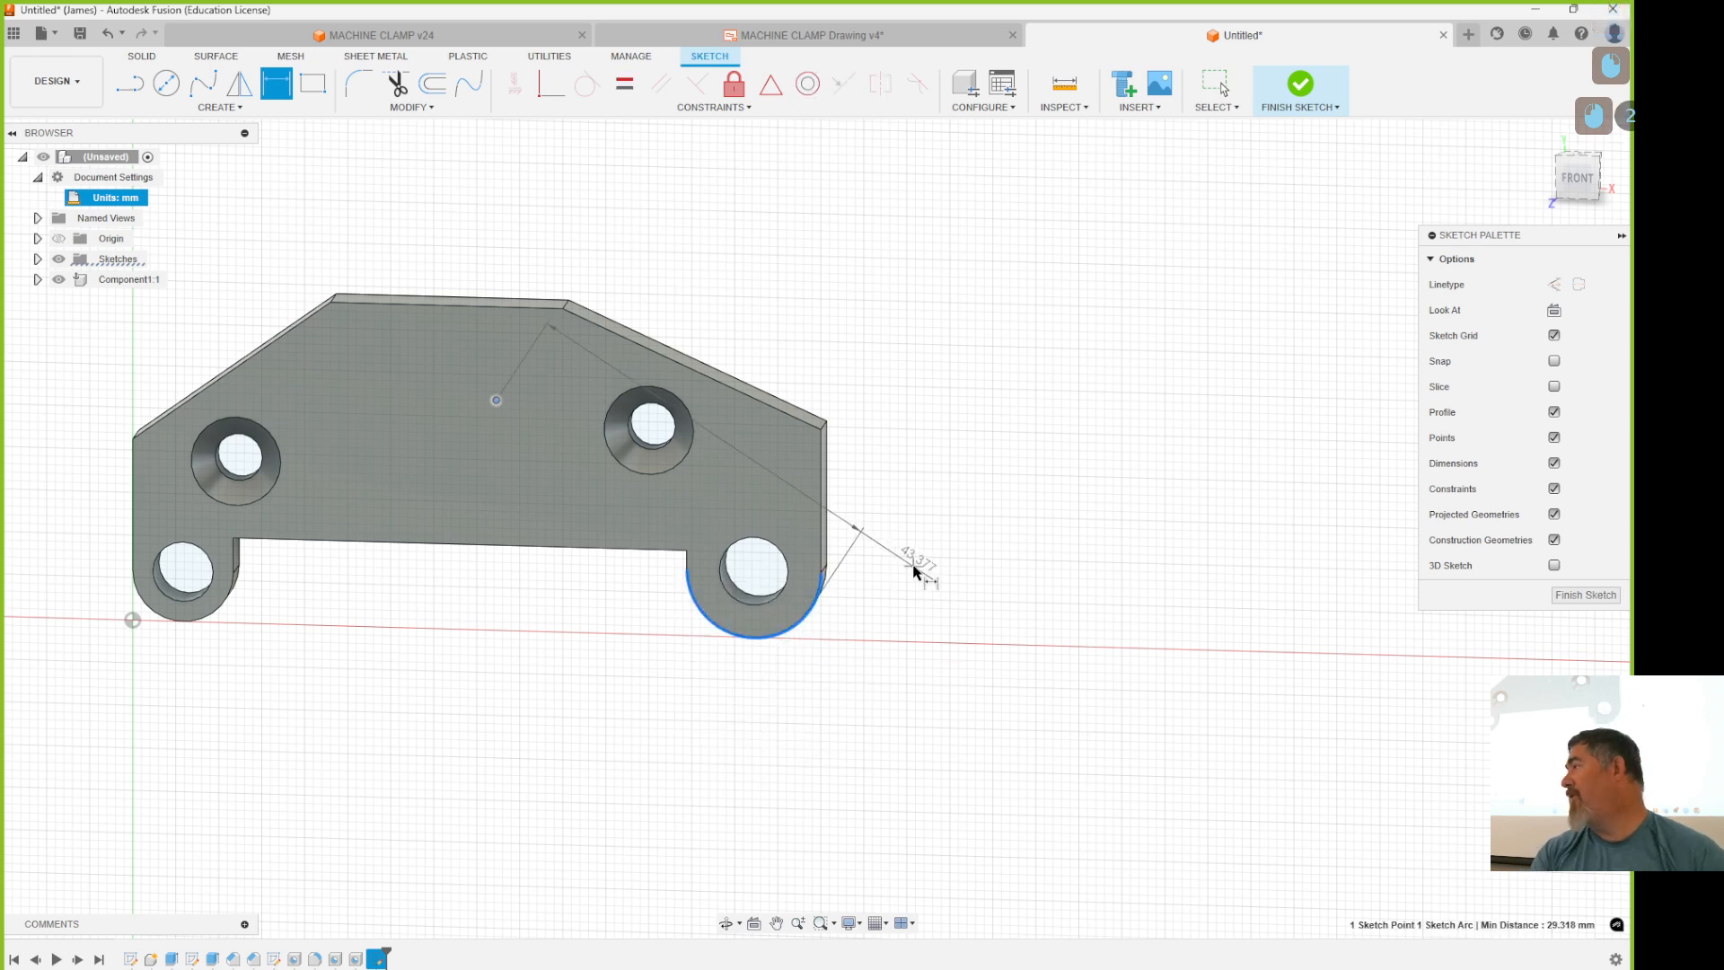
key("Escape")
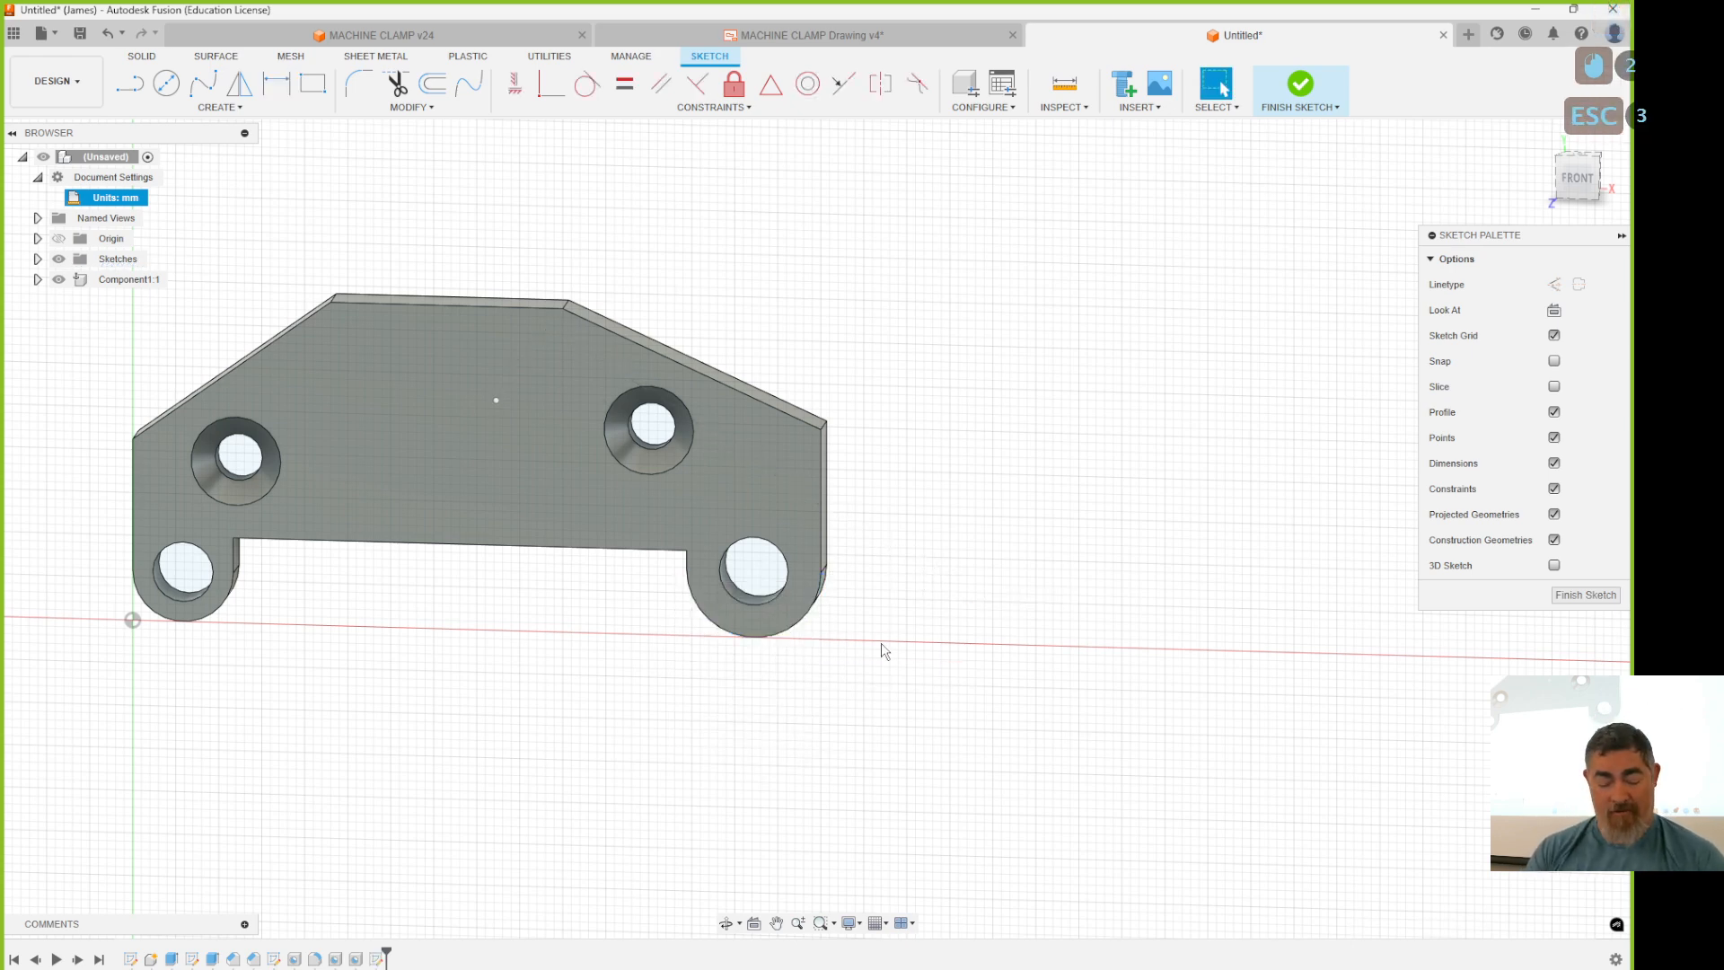
Sketch a horizontal construction line about 12 mm long, running left from the lowest point of the right leg's arc.
key("l")
left_click(754, 638)
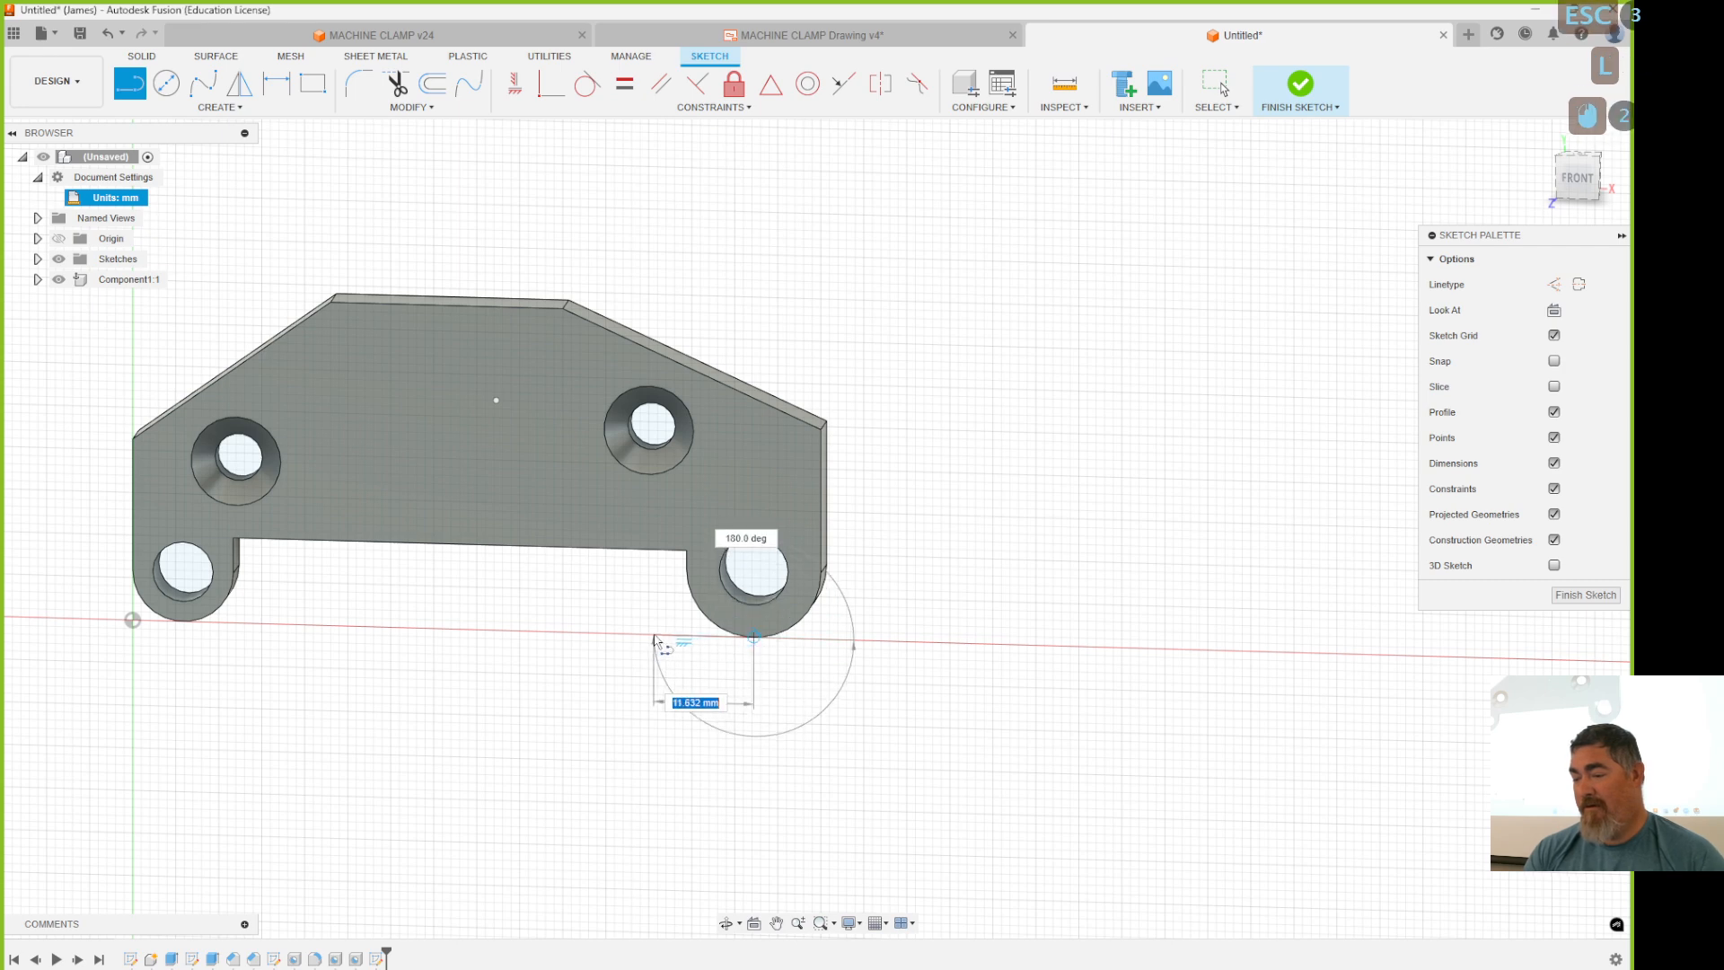
left_click(654, 635)
key("Escape")
left_click(1553, 286)
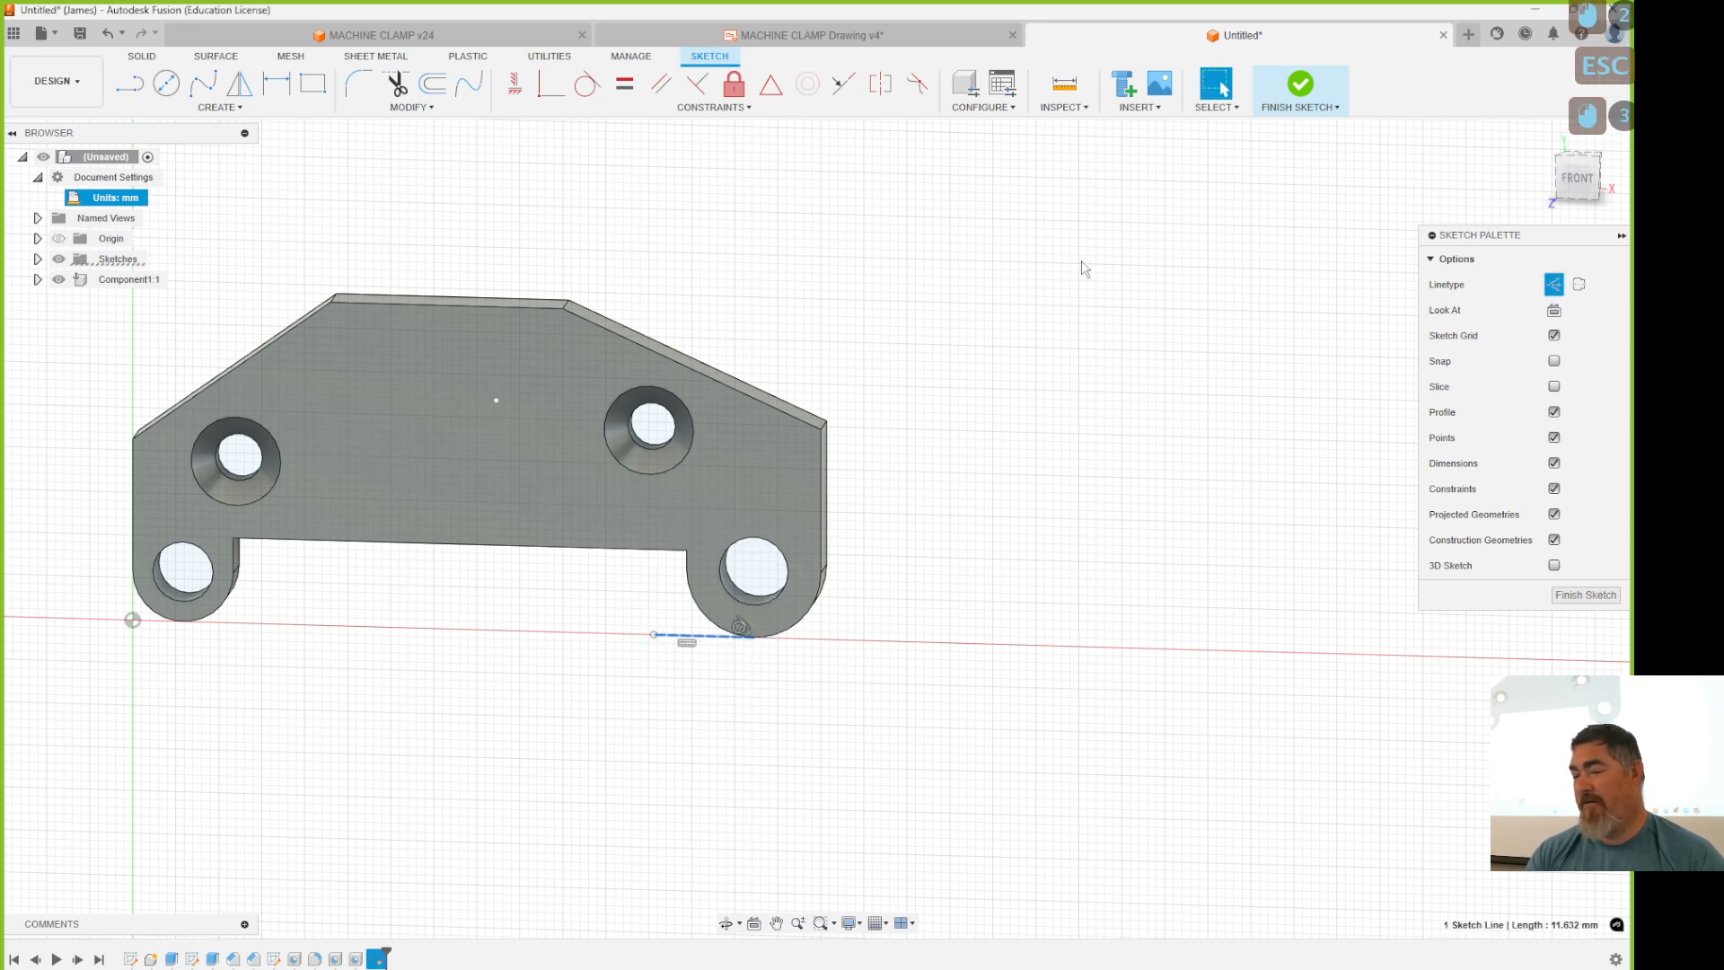
Delete the short horizontal construction line at the bottom of the right leg.
key("d")
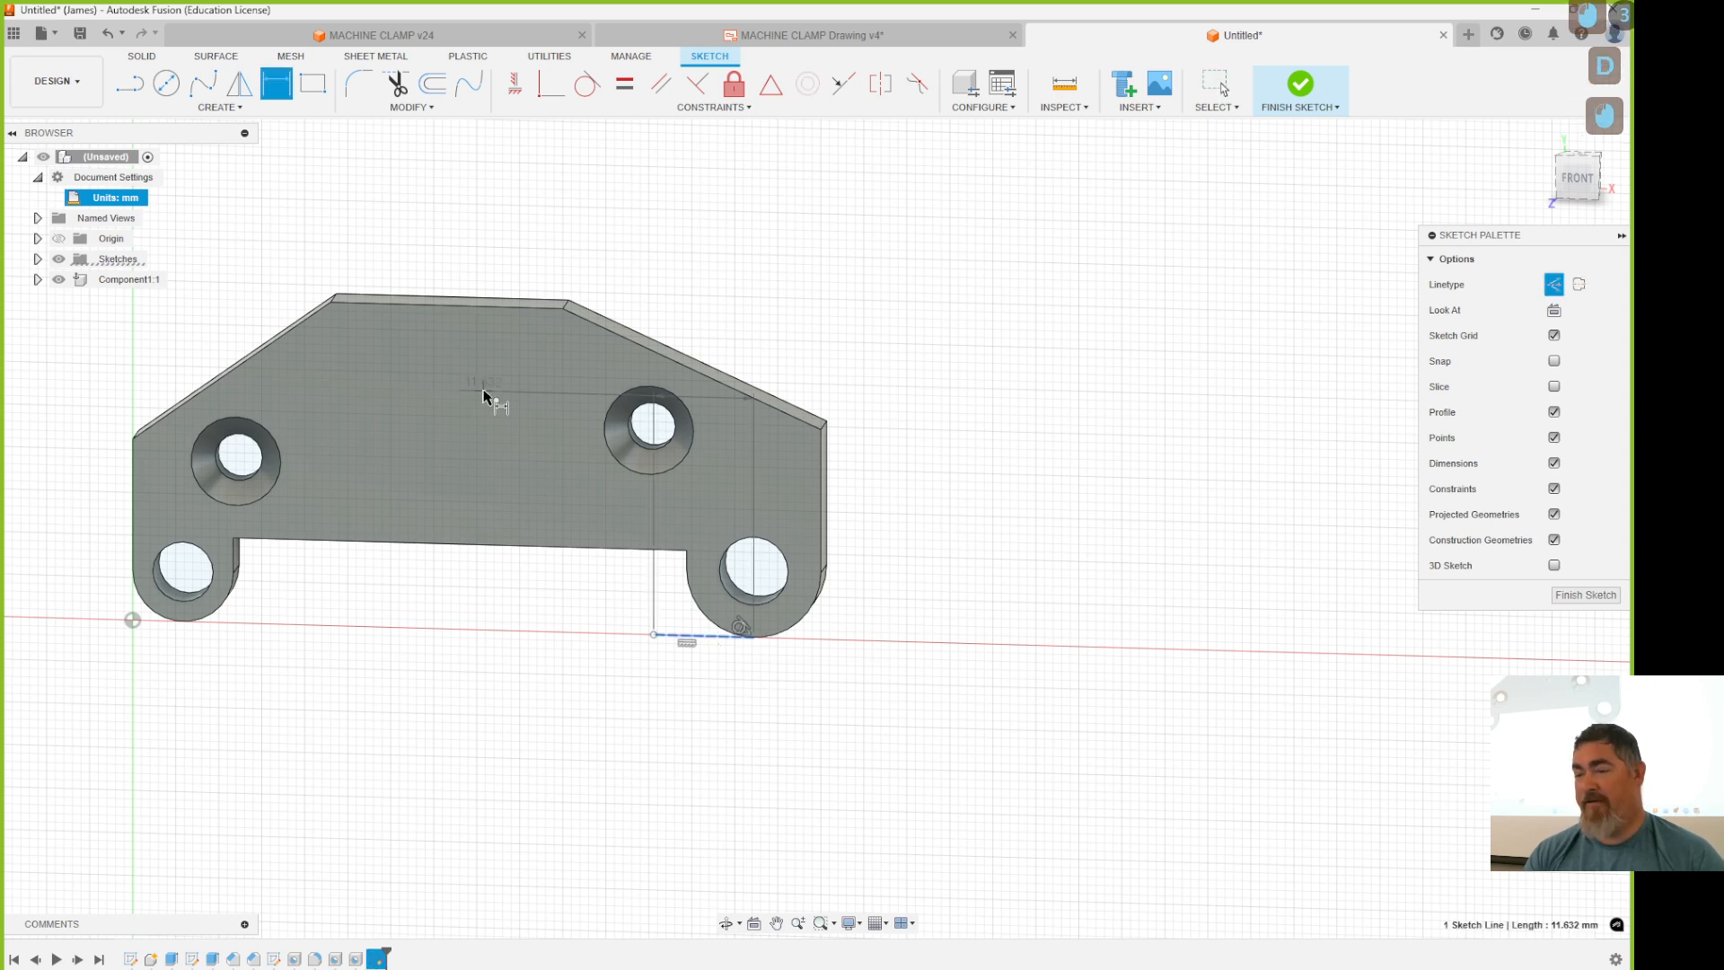
key("Escape")
key("Escape")
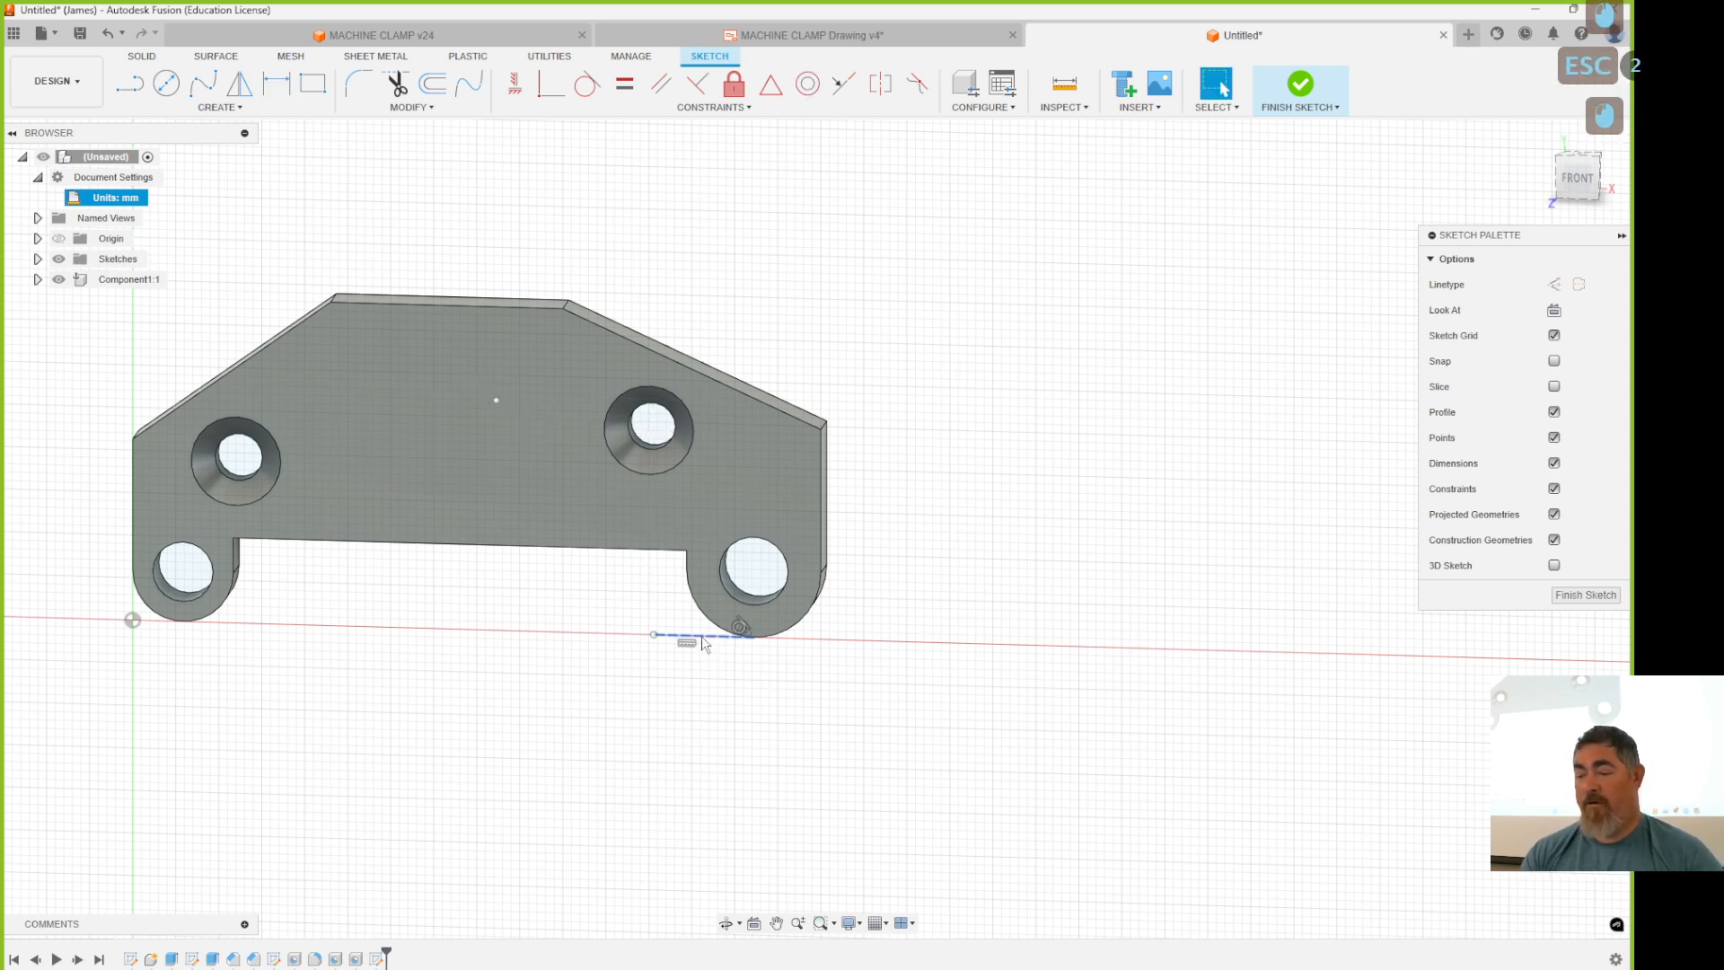
left_click(702, 636)
key("Delete")
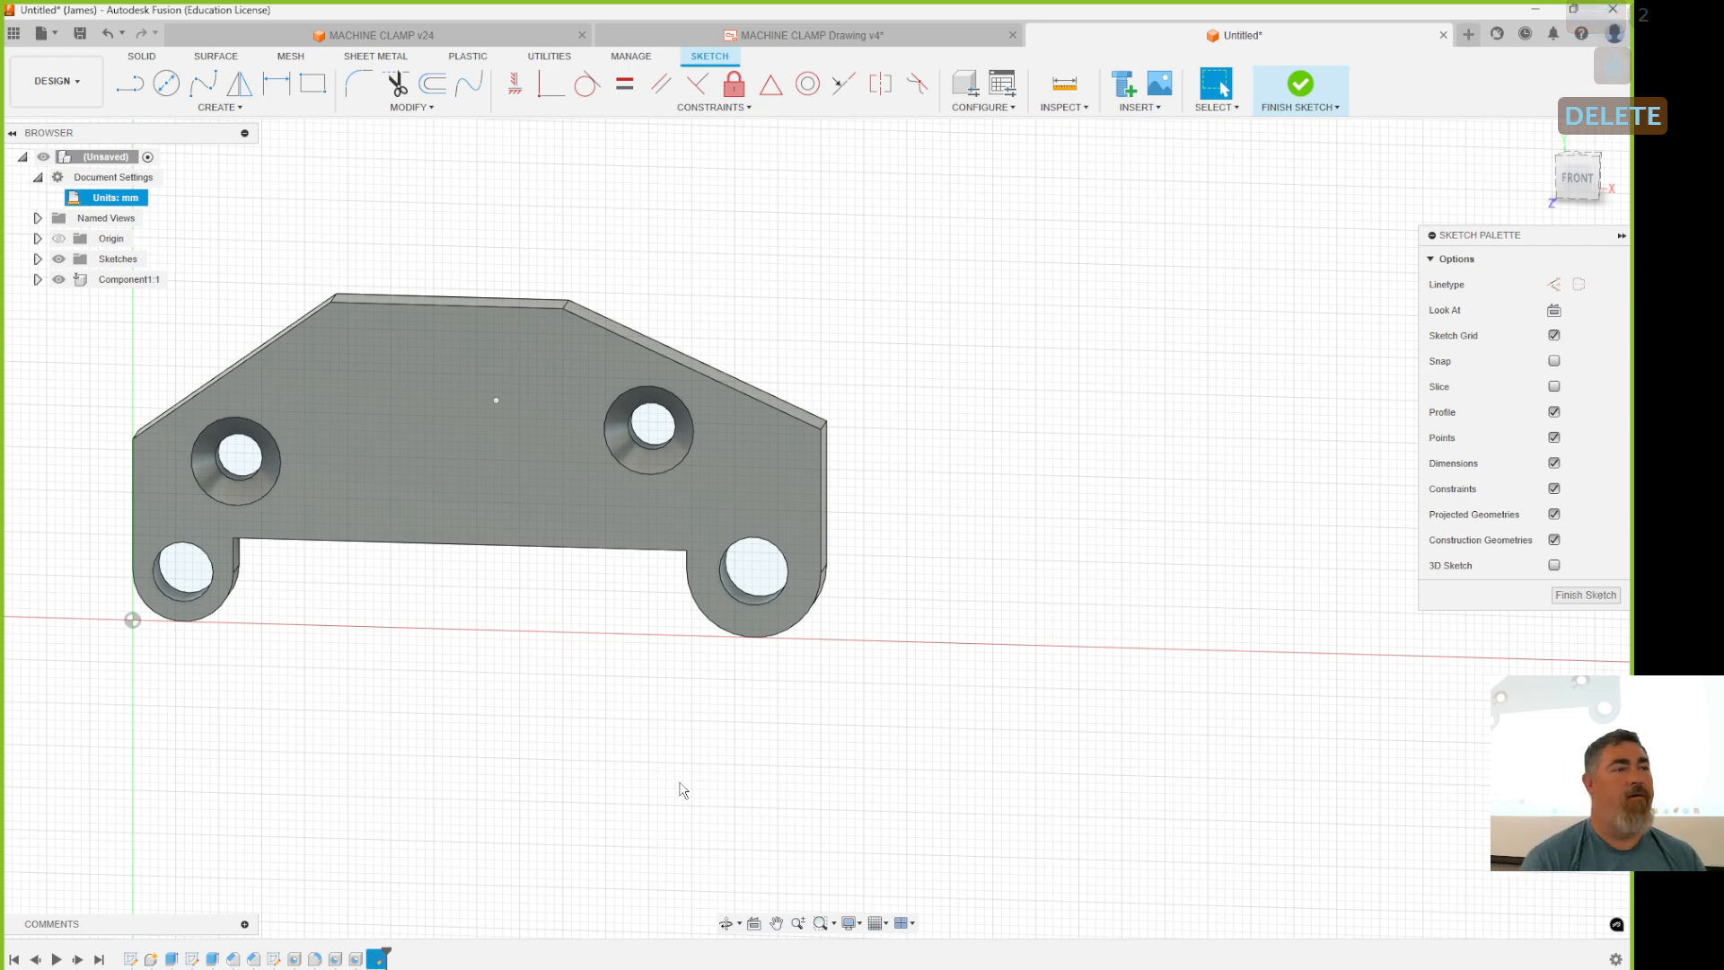
Dimension the vertical distance between the origin and the sketch point, placing the dimension beyond the plate's right edge.
key("d")
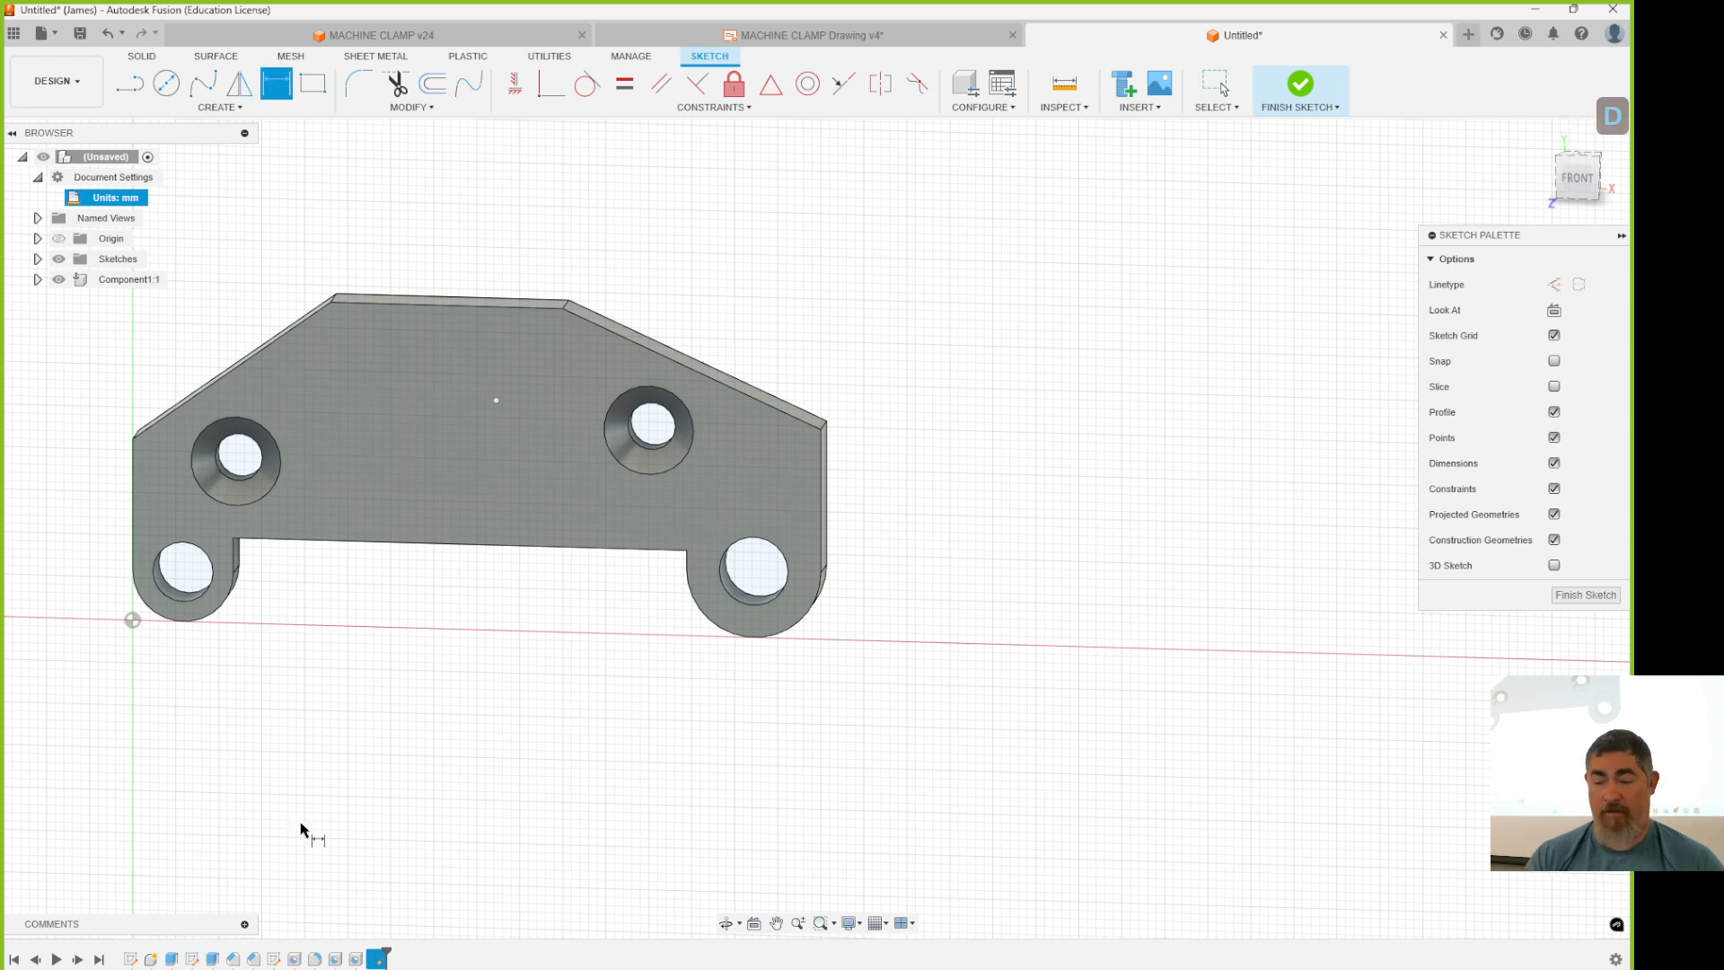
left_click(133, 619)
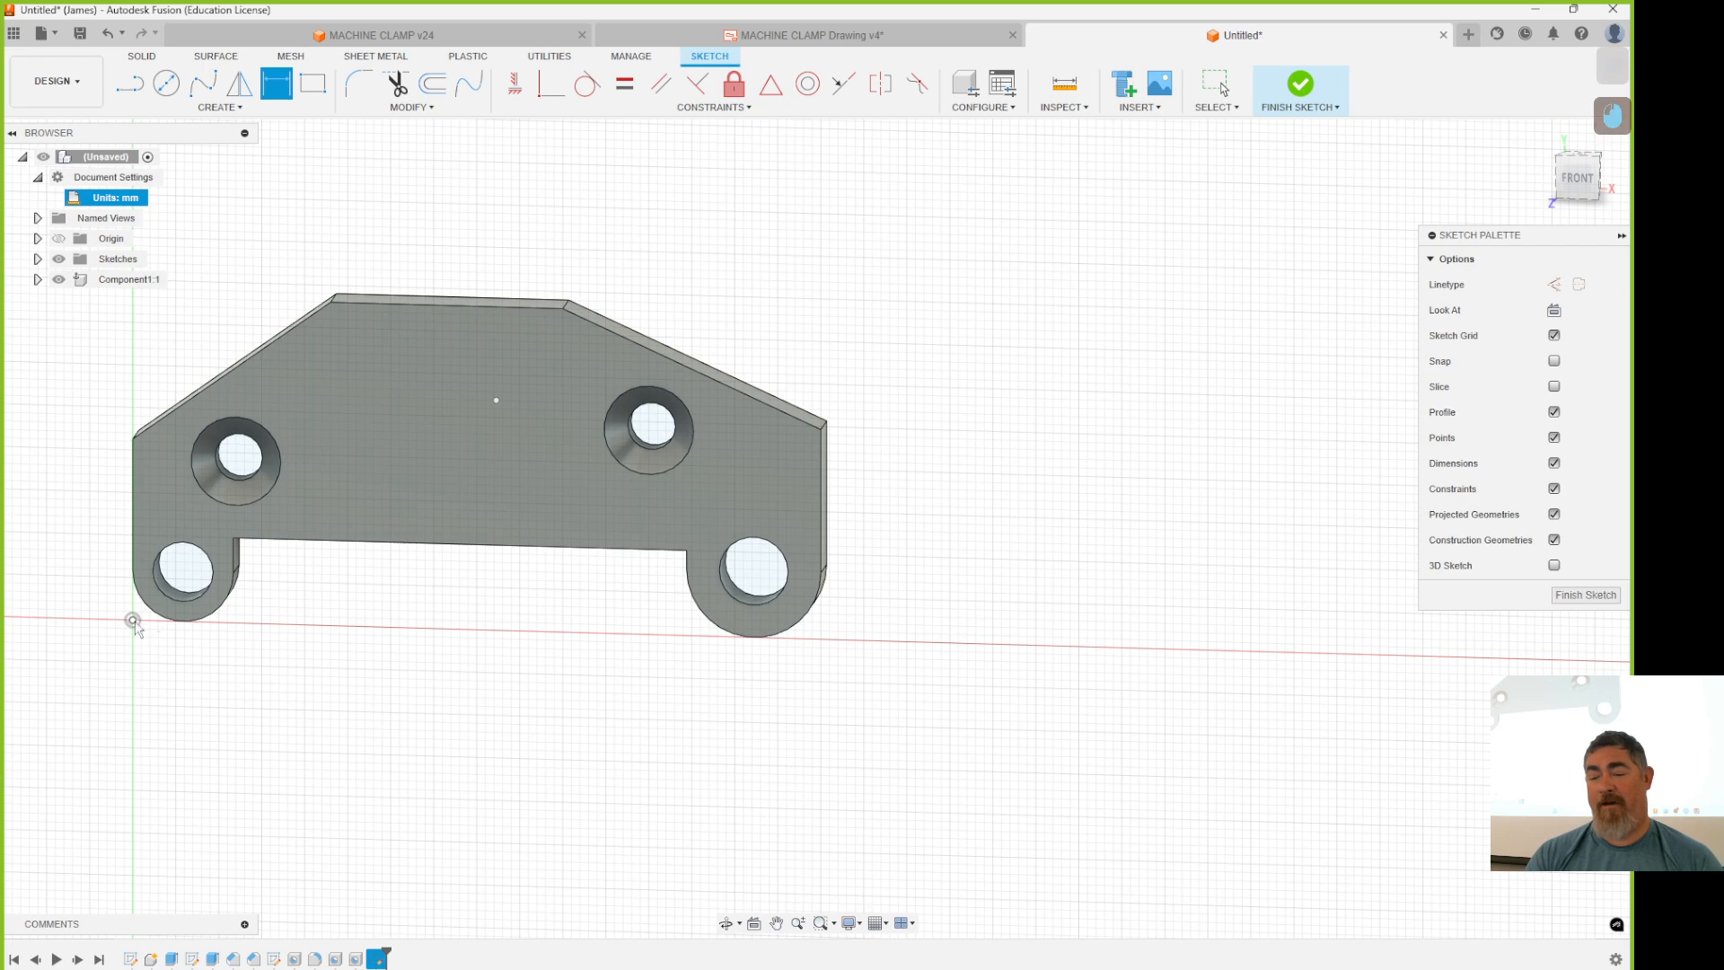
left_click(496, 399)
left_click(894, 510)
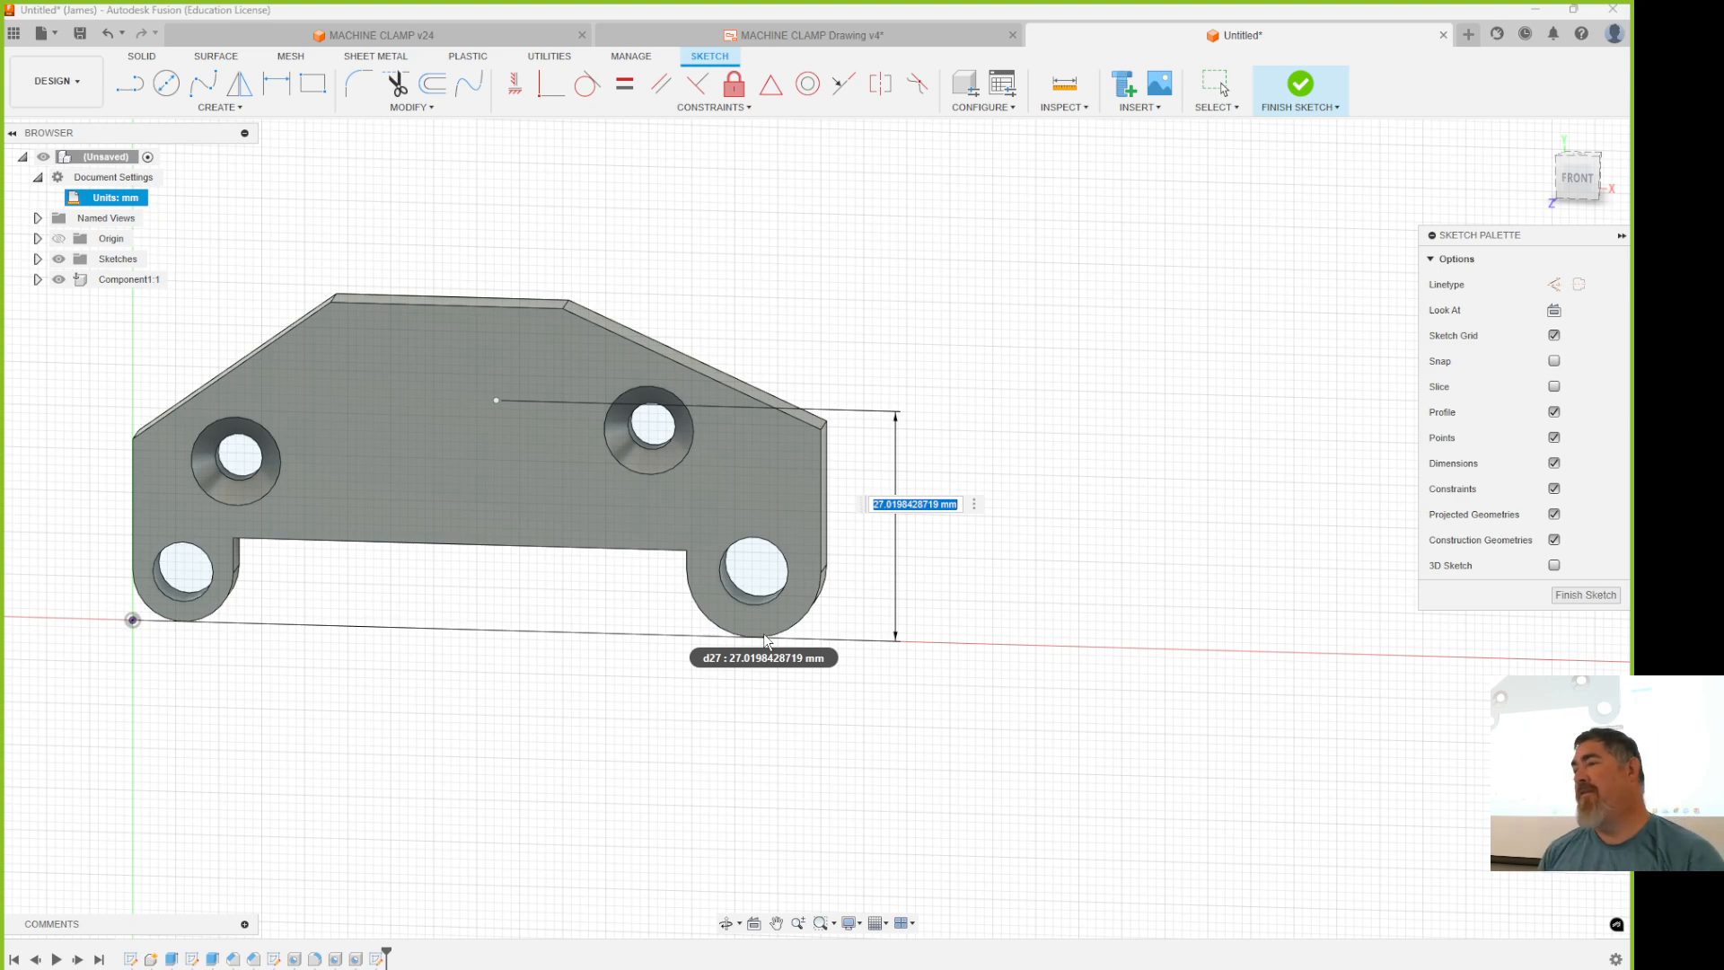
right_click(820, 691)
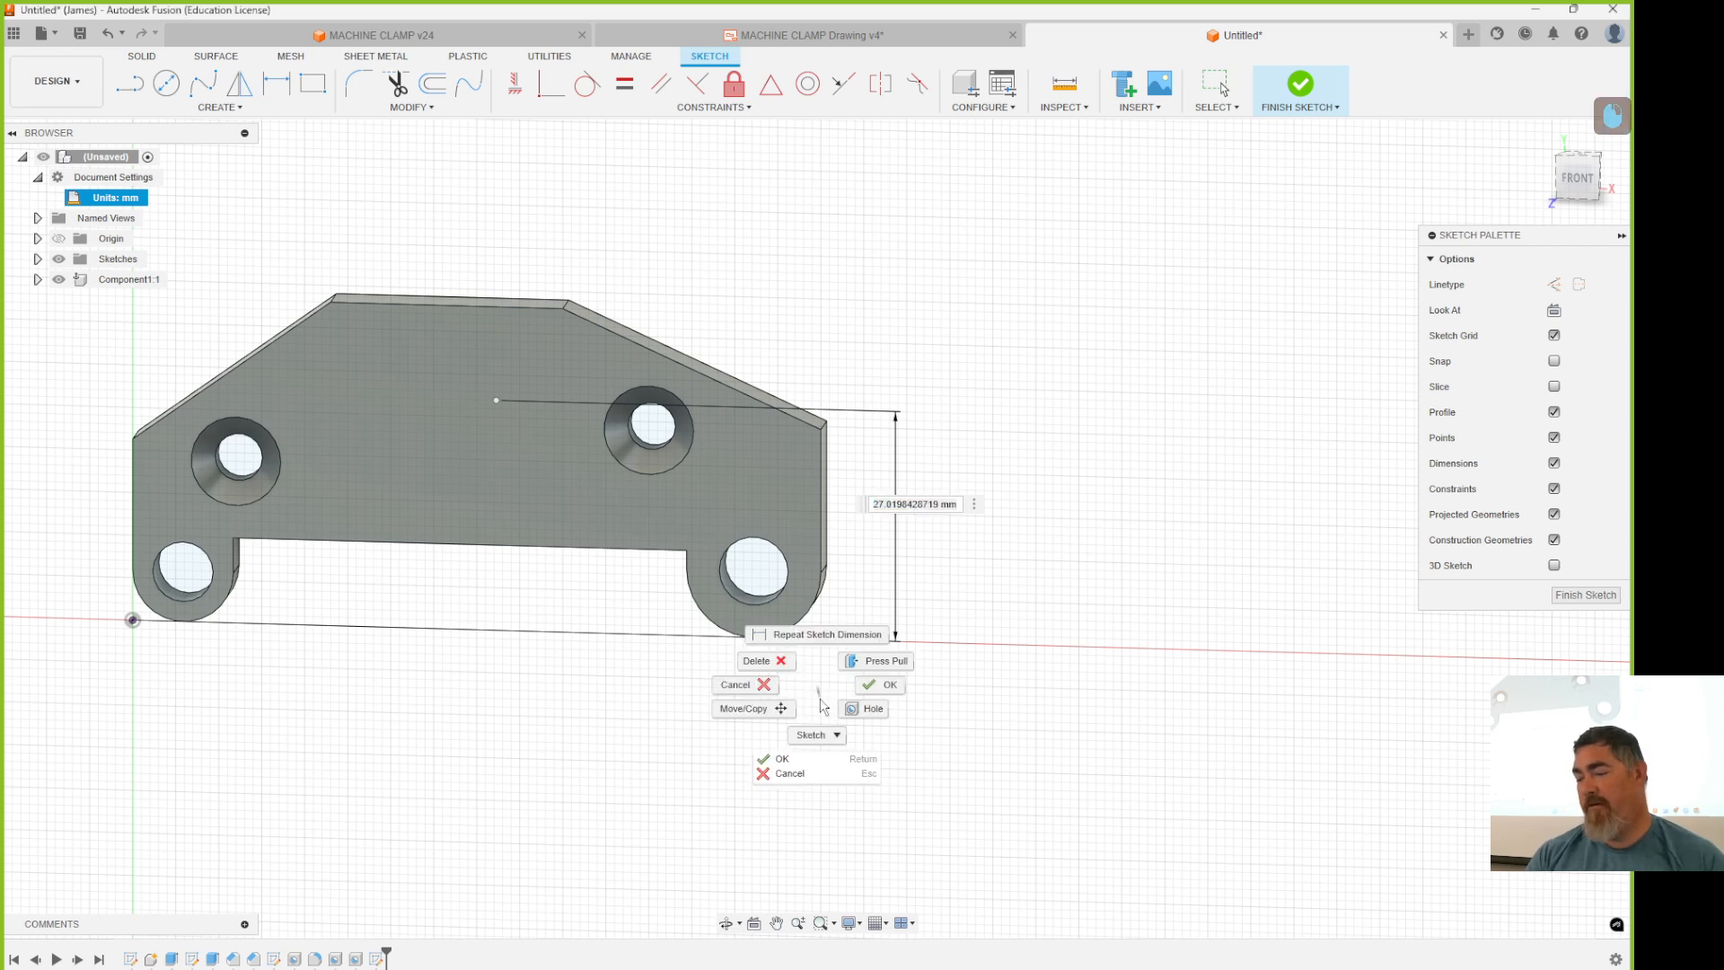
key("Escape")
key("Escape")
key("Escape")
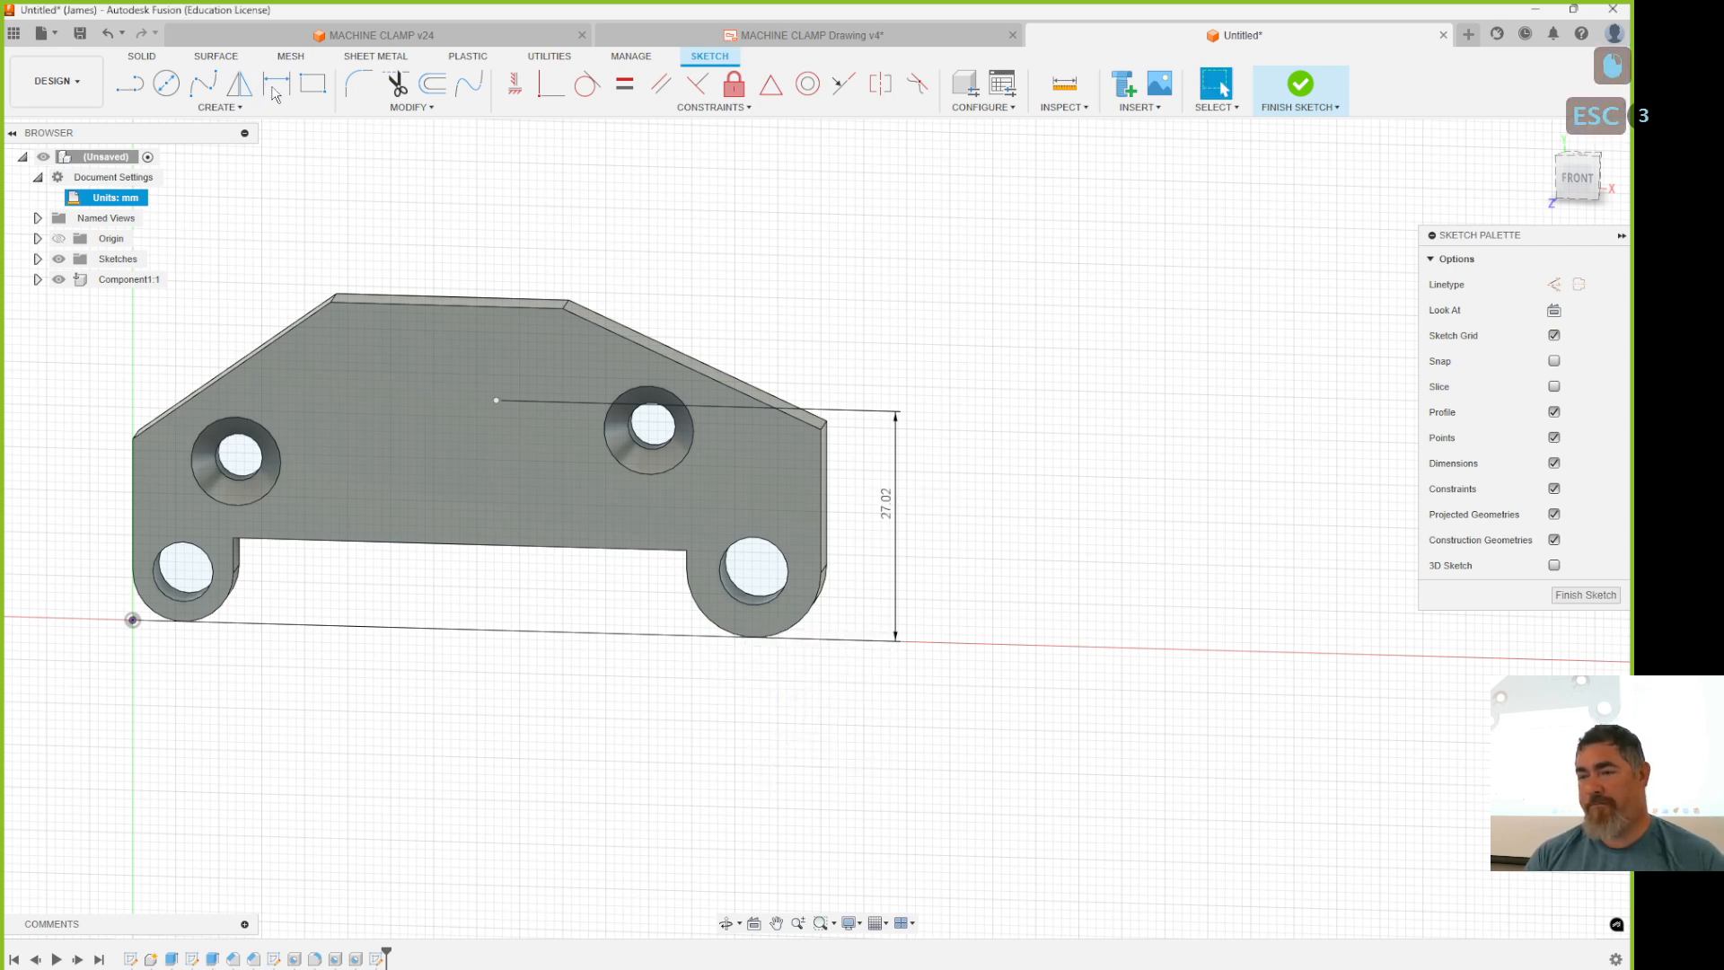
key("d")
right_click(593, 252)
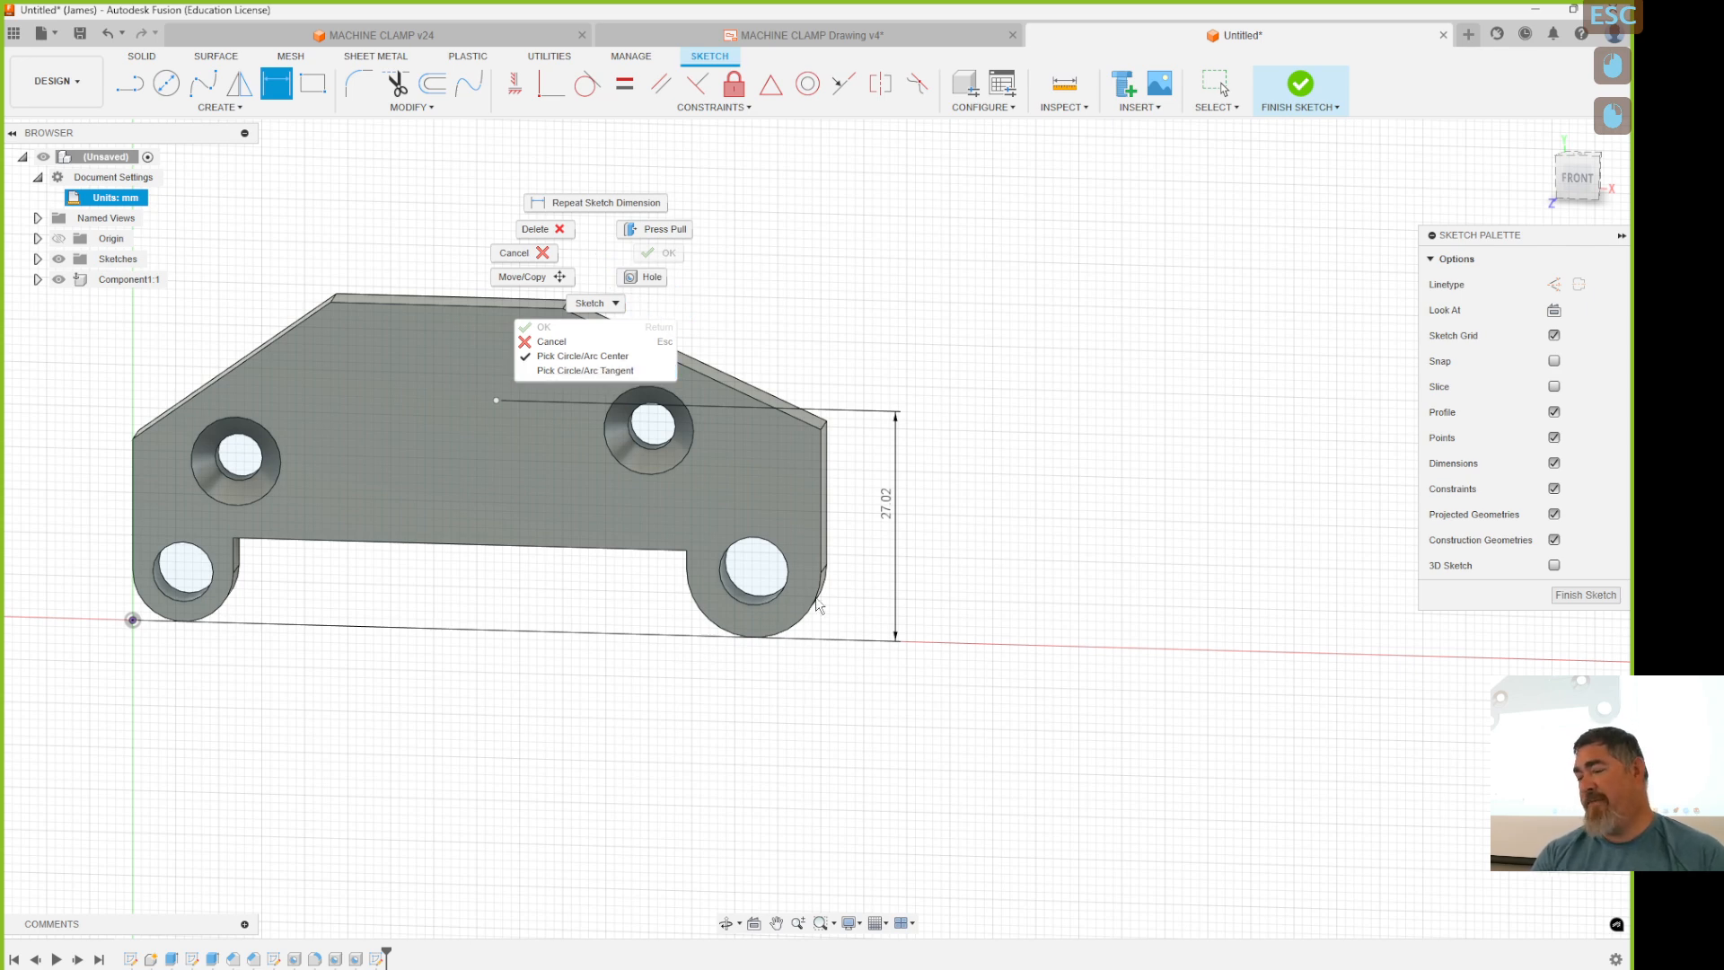
key("Escape")
key("Escape")
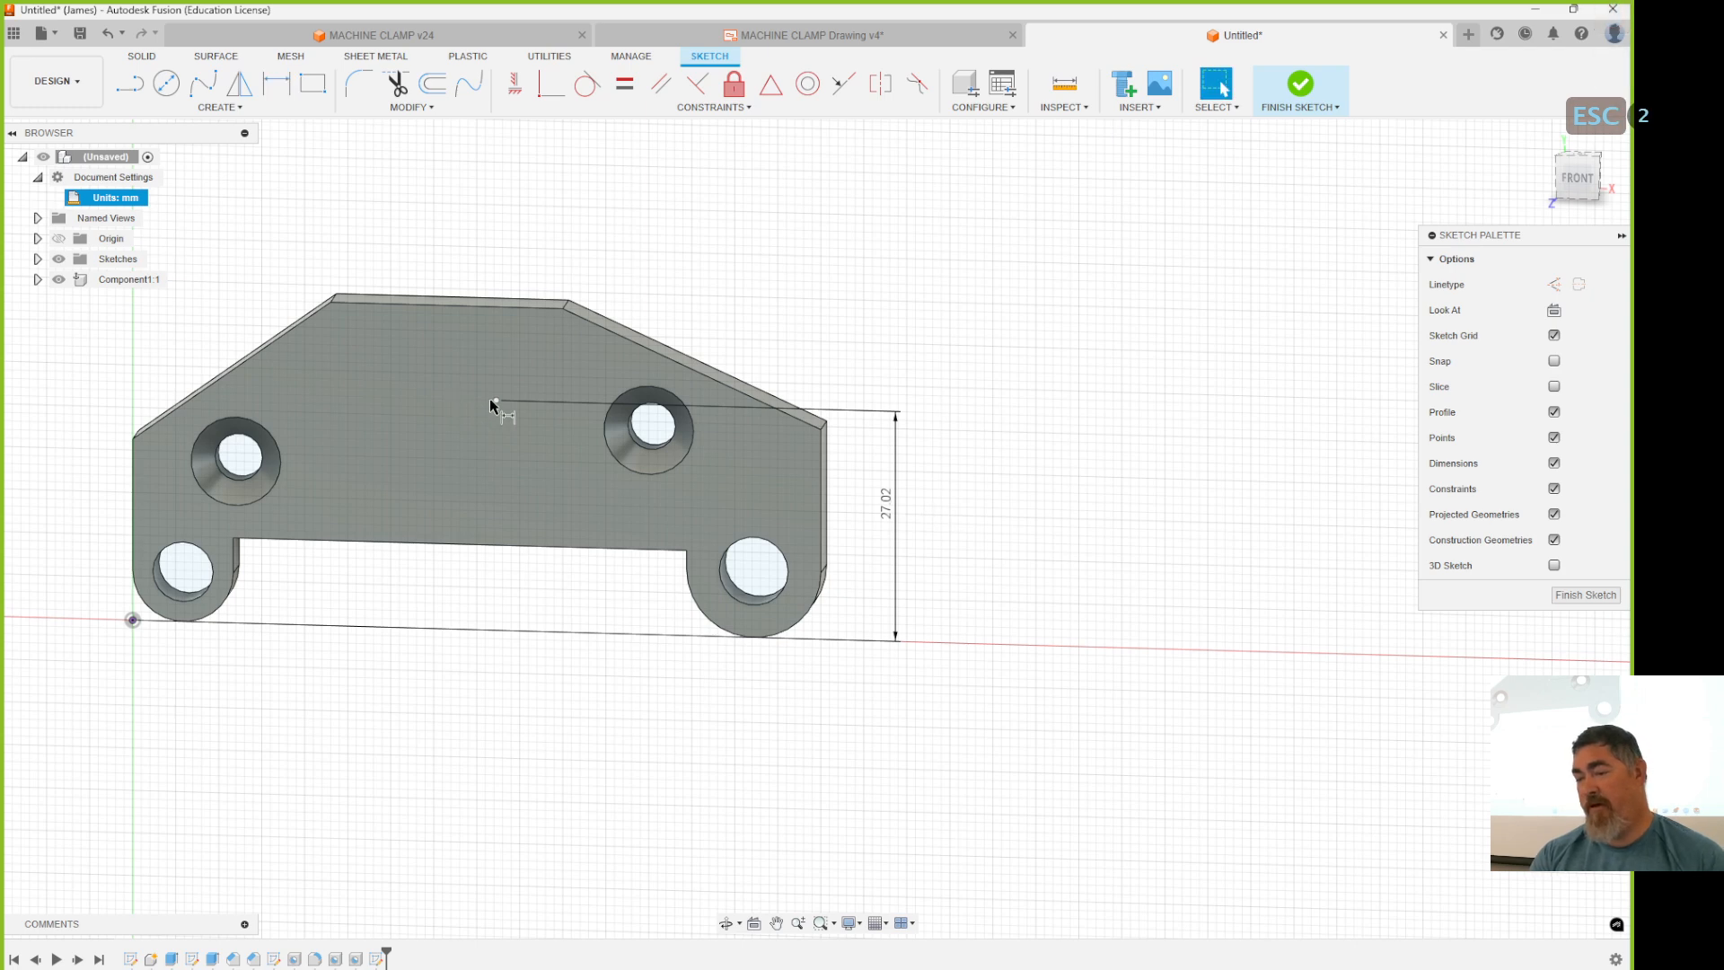
left_click(497, 401)
right_click(1000, 550)
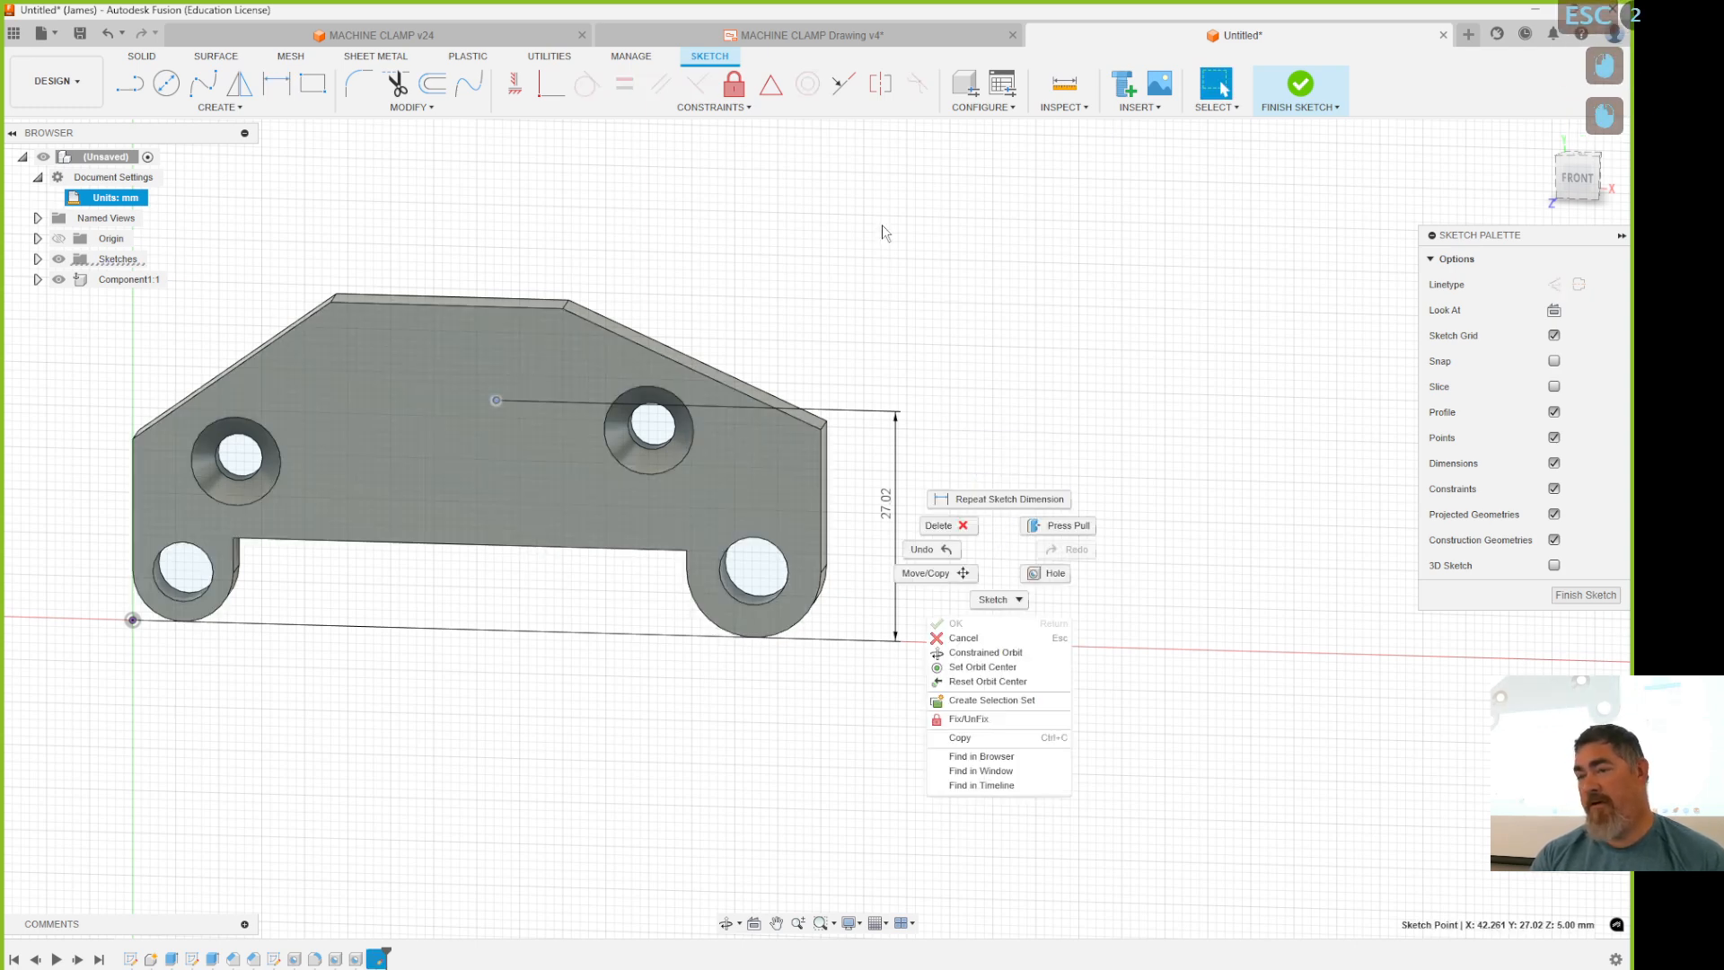
left_click(882, 224)
Try to add a tangent-based dimension between the sketch point and the right leg's rounded bottom arc.
left_click(276, 84)
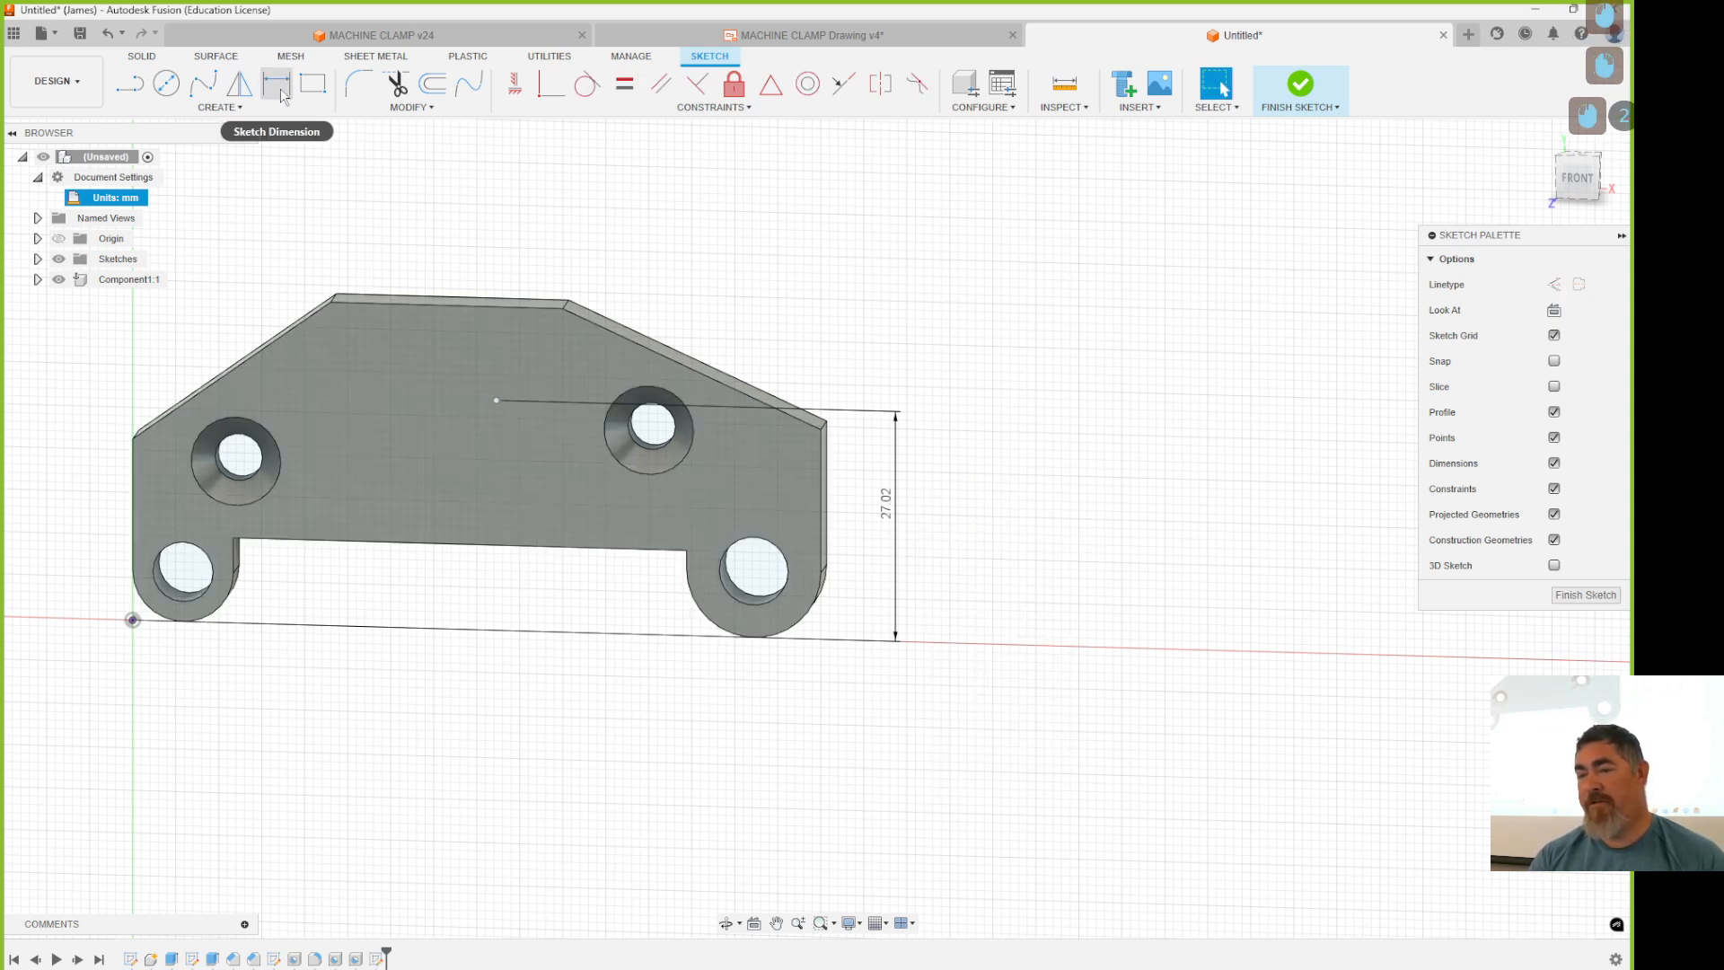
left_click(497, 401)
right_click(860, 257)
left_click(860, 373)
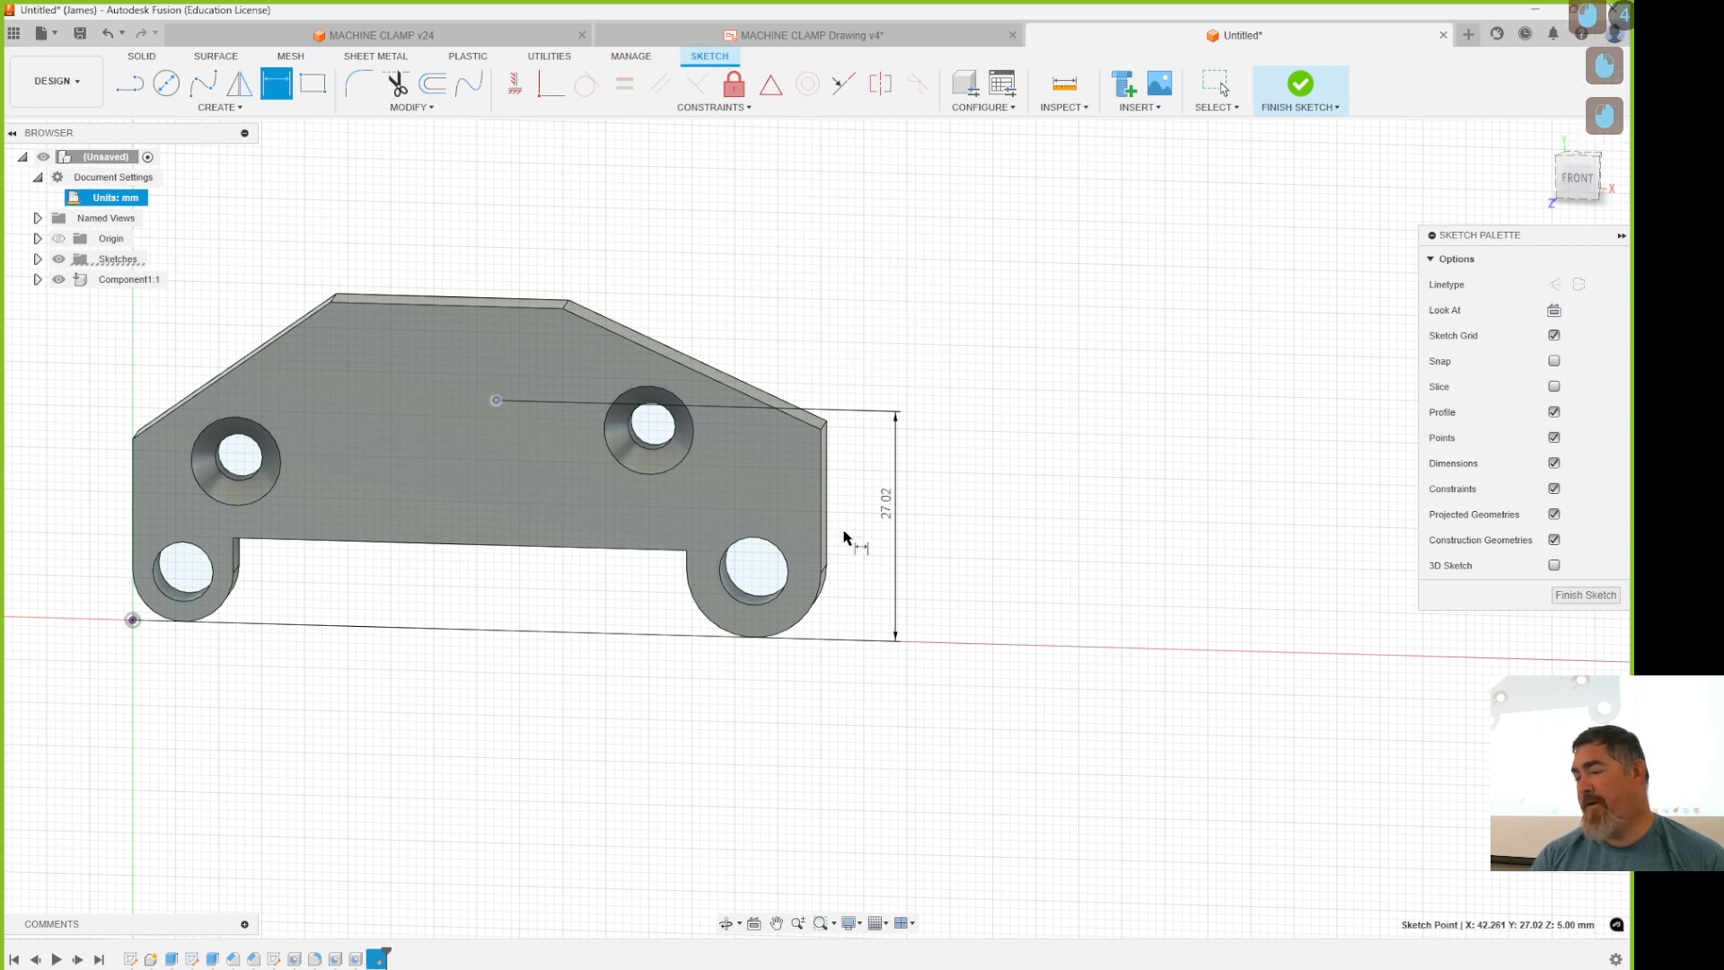
left_click(816, 611)
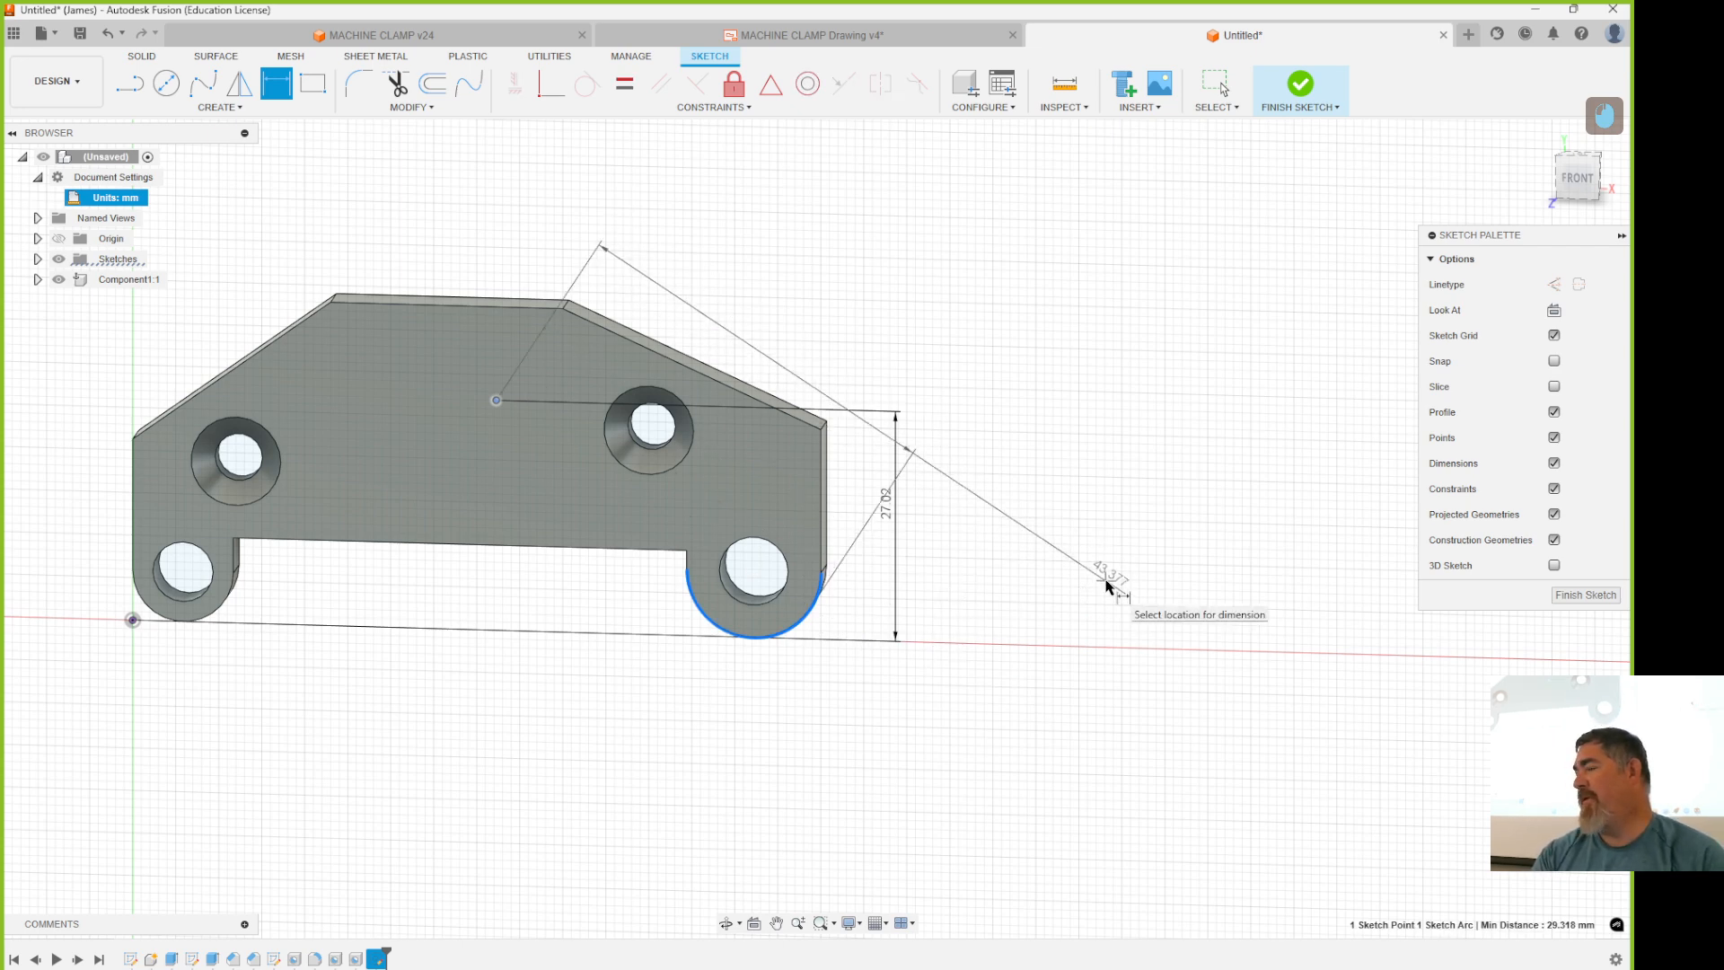
right_click(1106, 580)
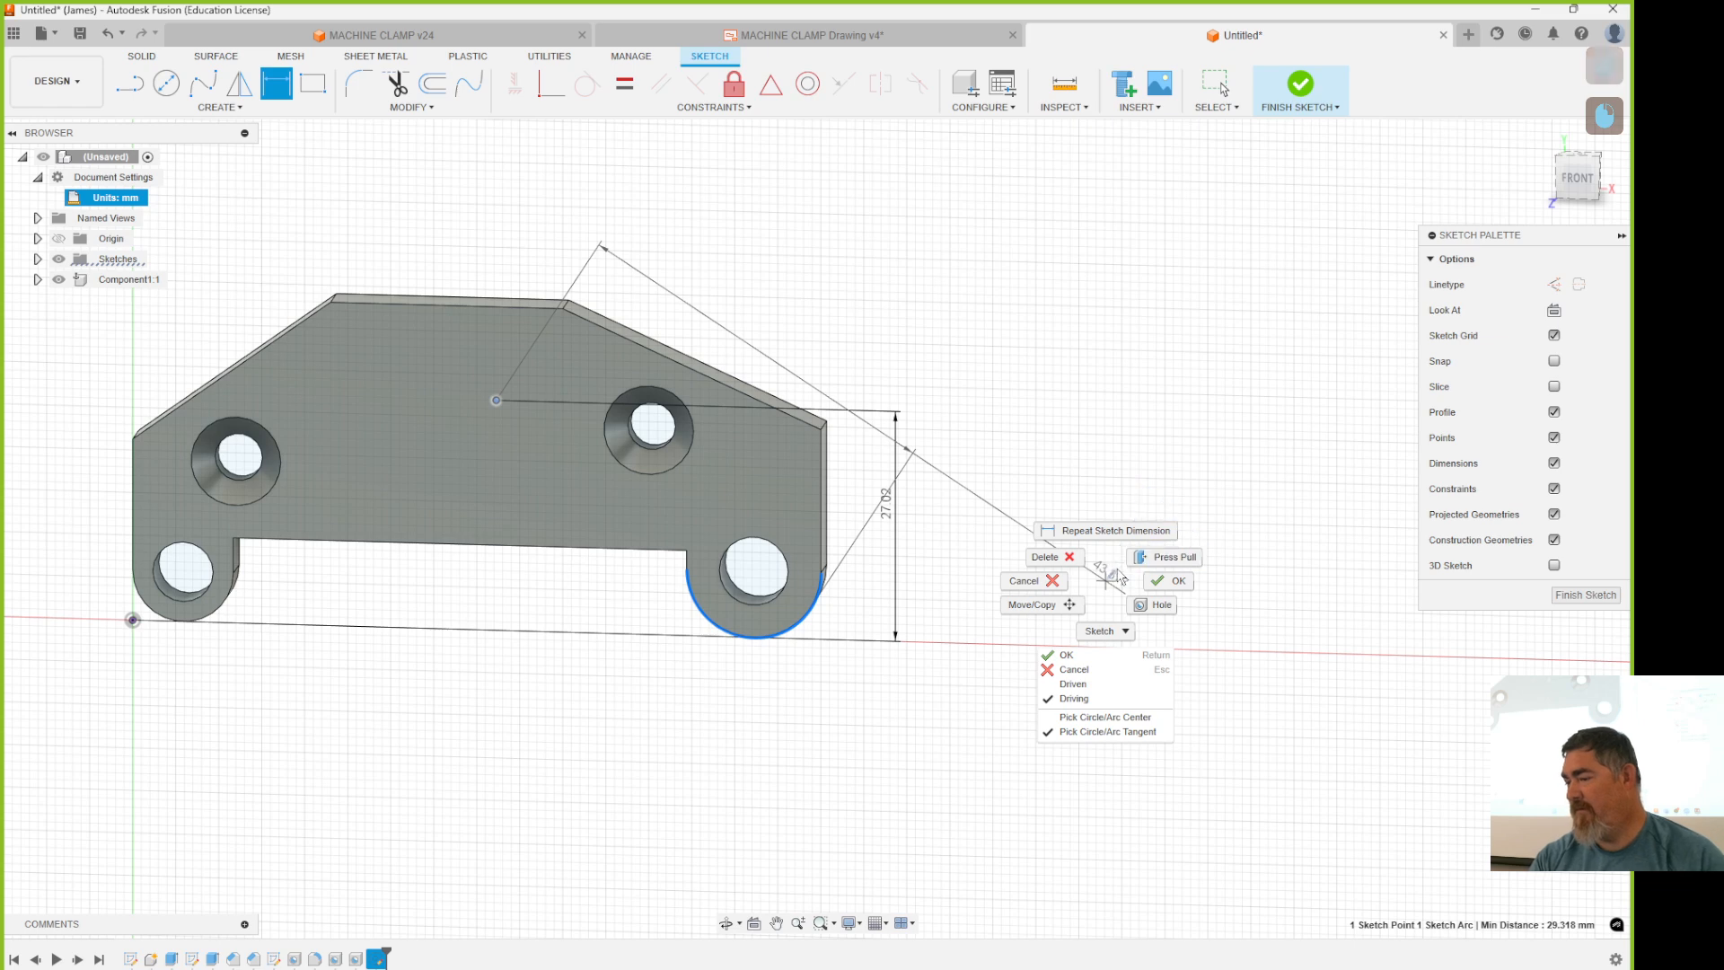
key("Escape")
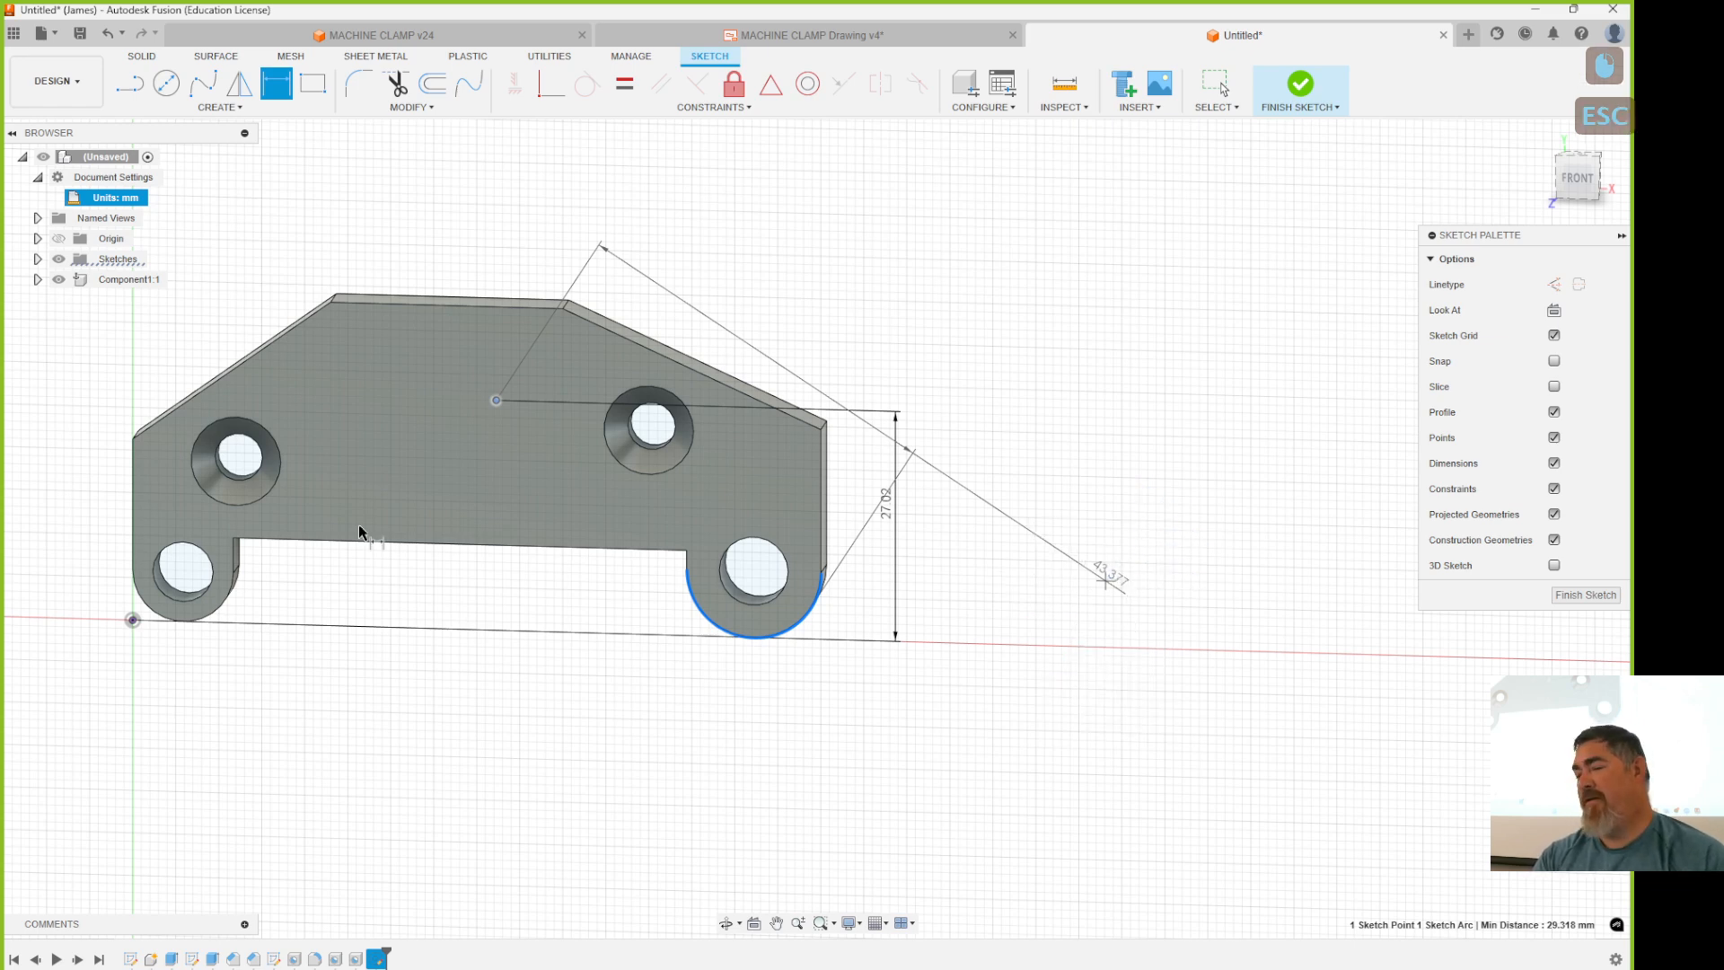
key("Escape")
key("Escape")
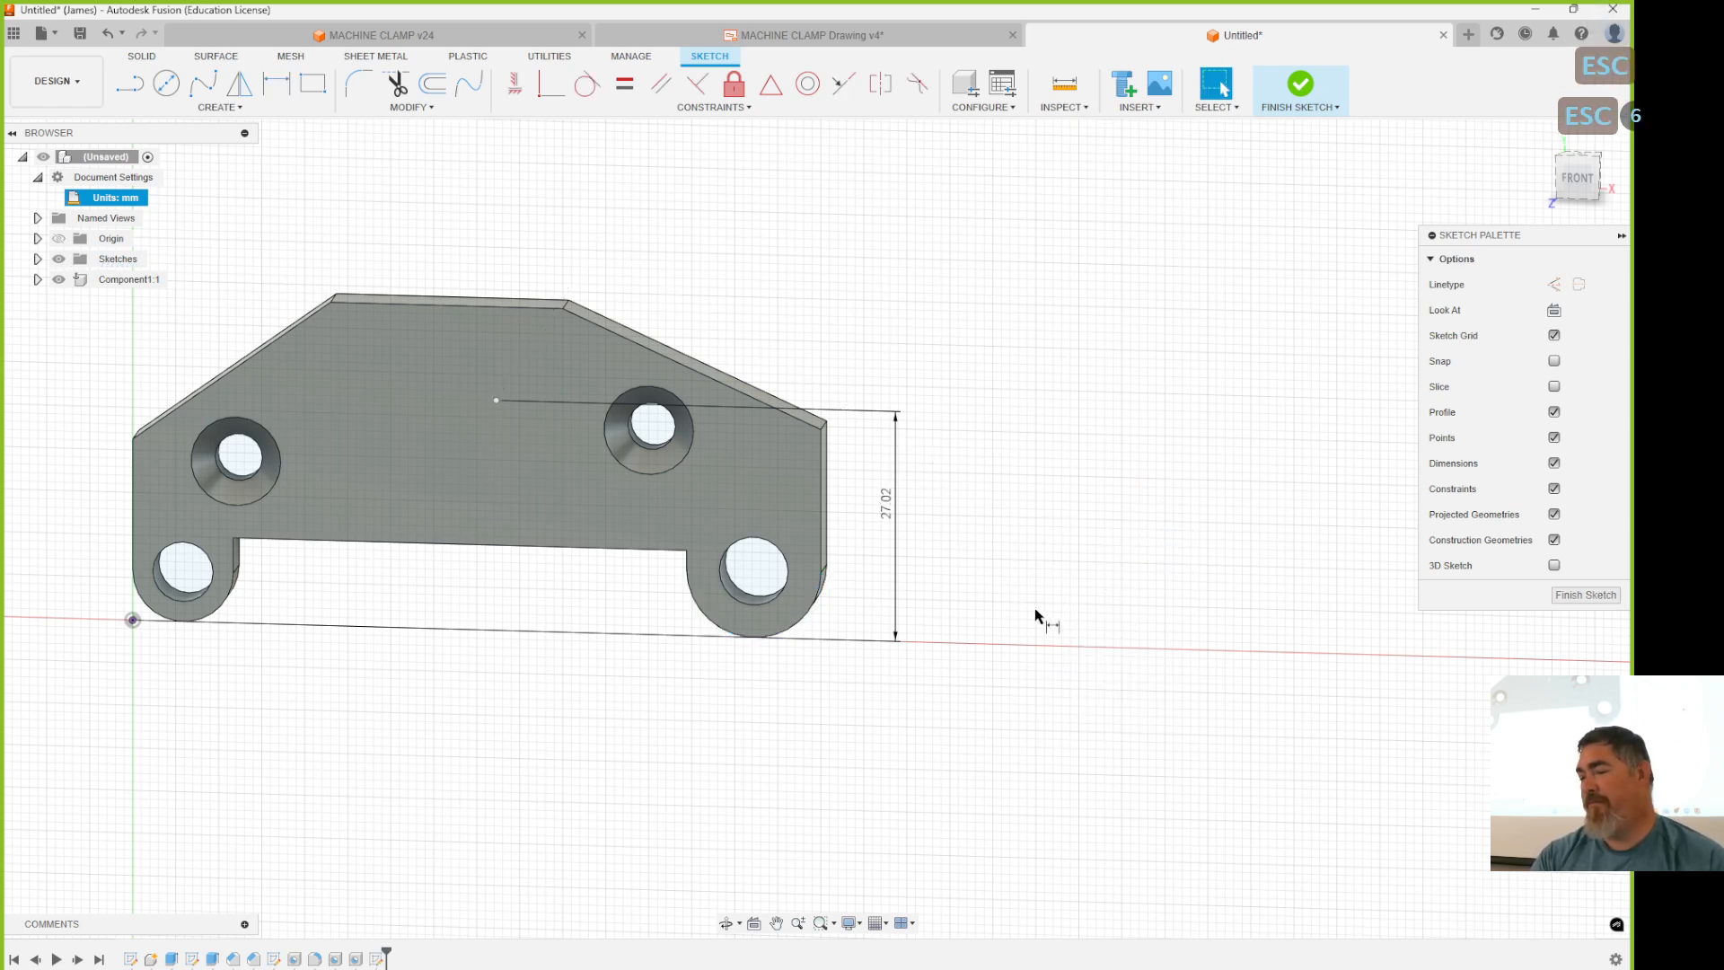
left_click(790, 277)
key("Escape")
key("Escape")
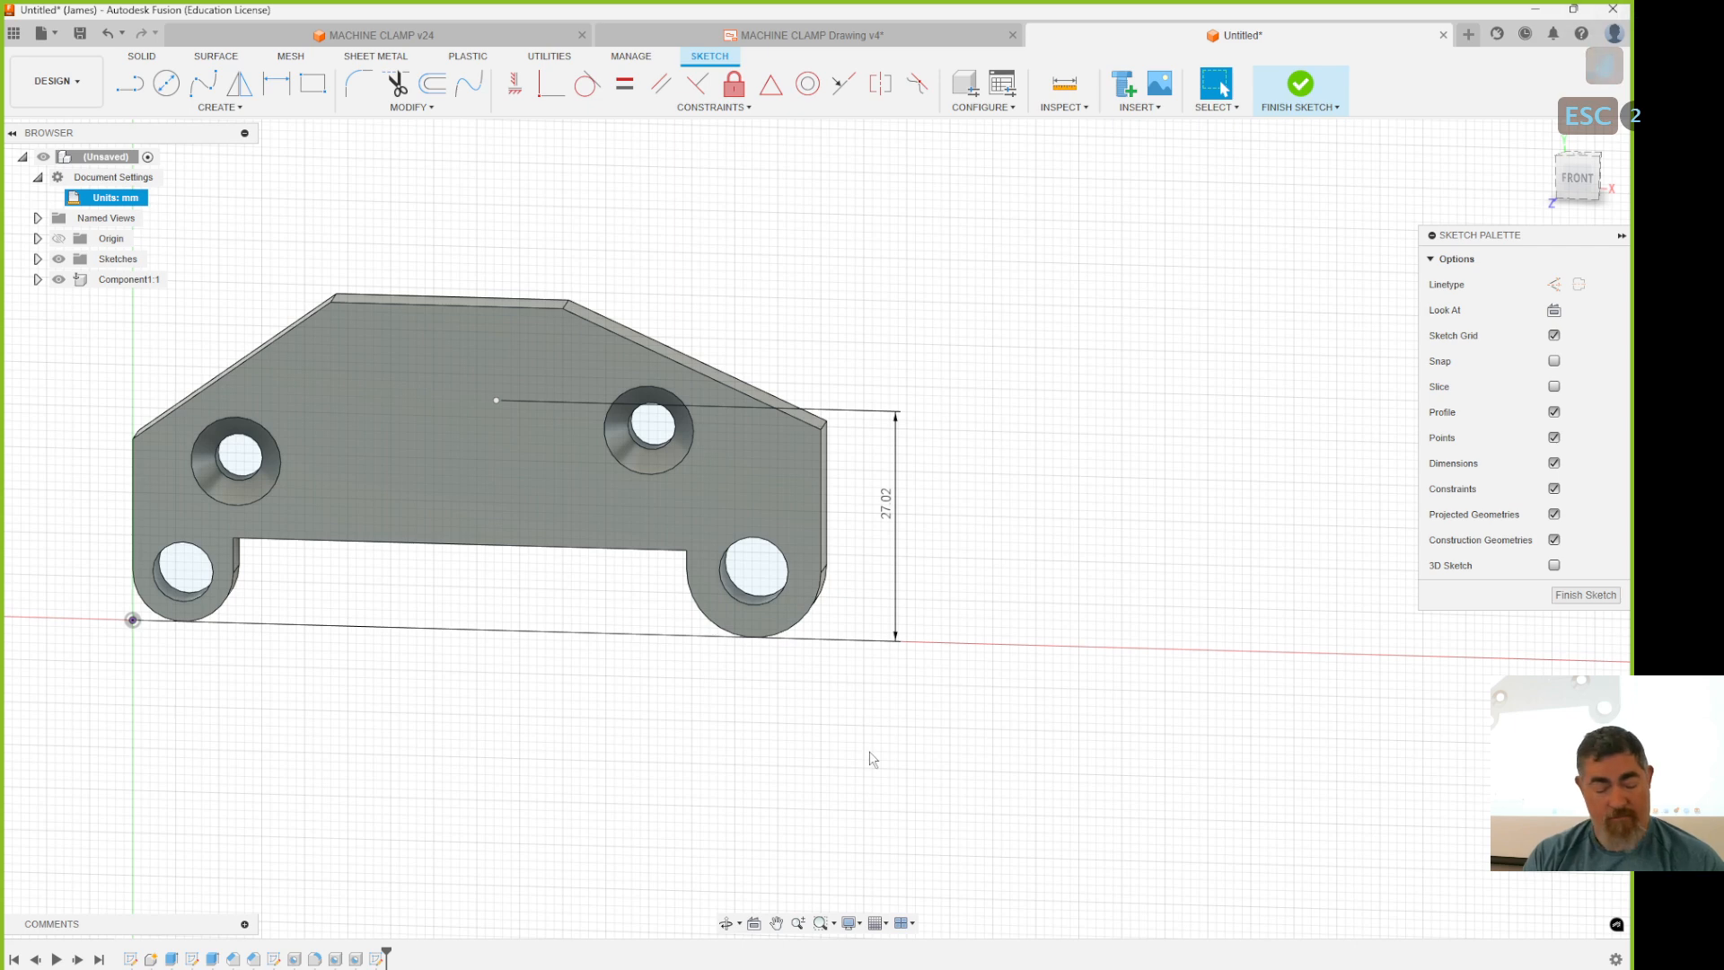
Delete the vertical dimension and the sketch point on the plate's front face.
left_click(888, 514)
key("Delete")
key("l")
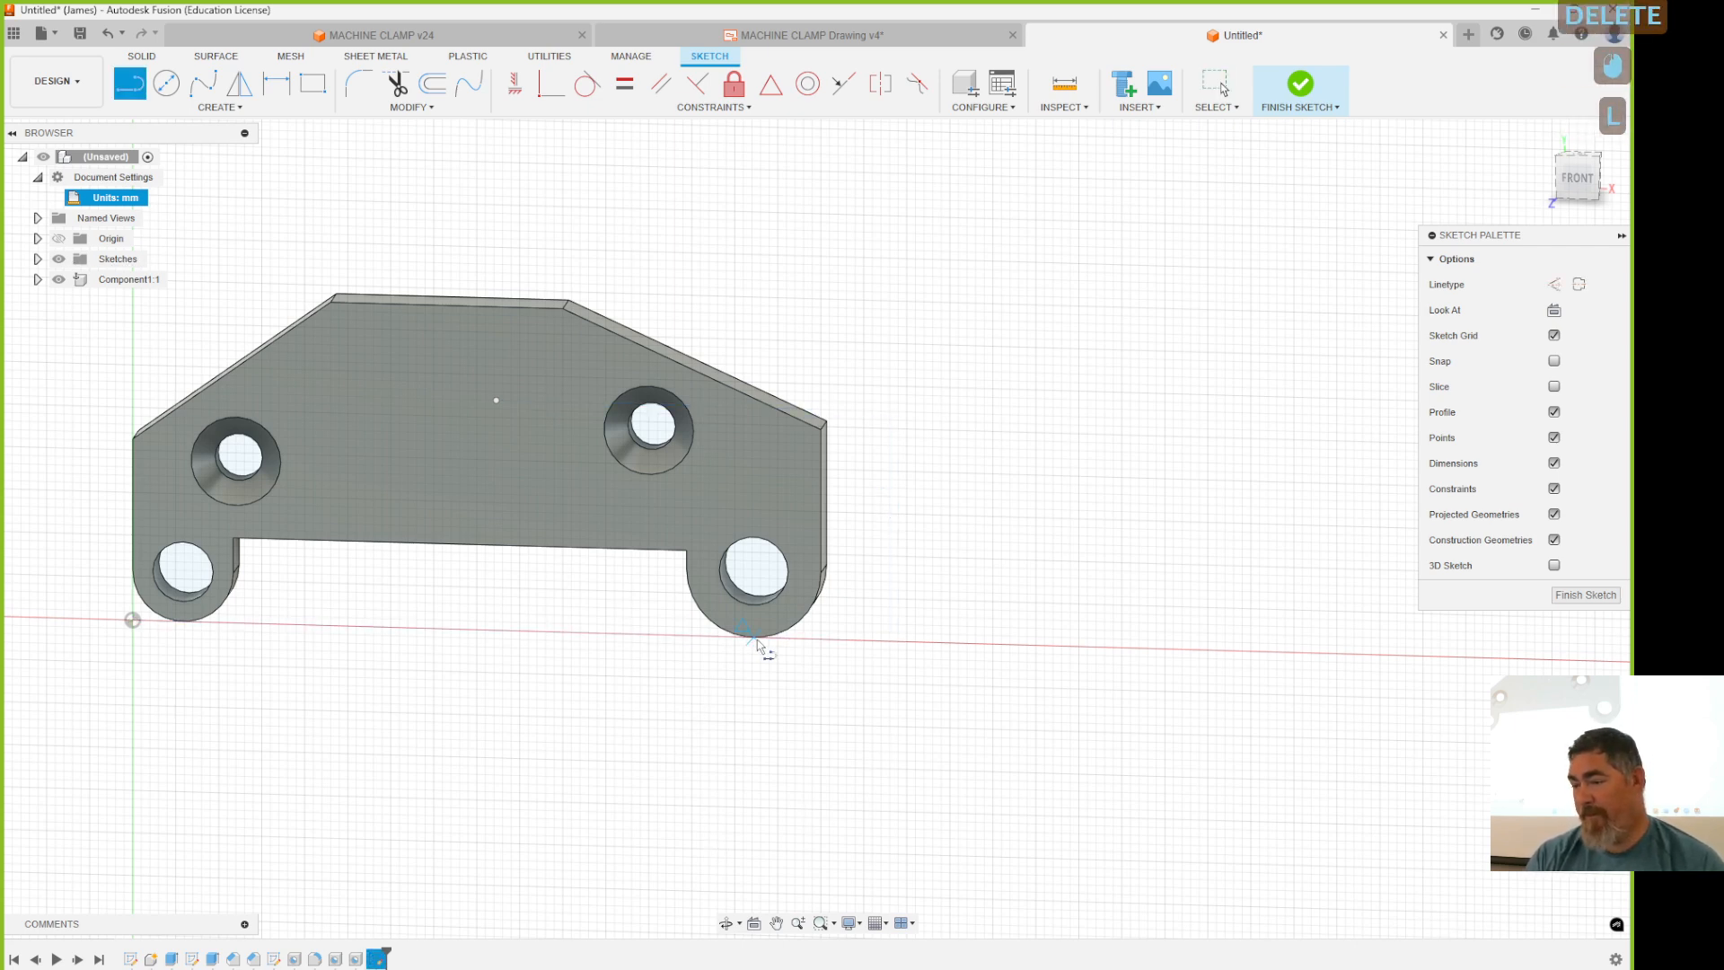
key("Escape")
left_click(496, 399)
key("Delete")
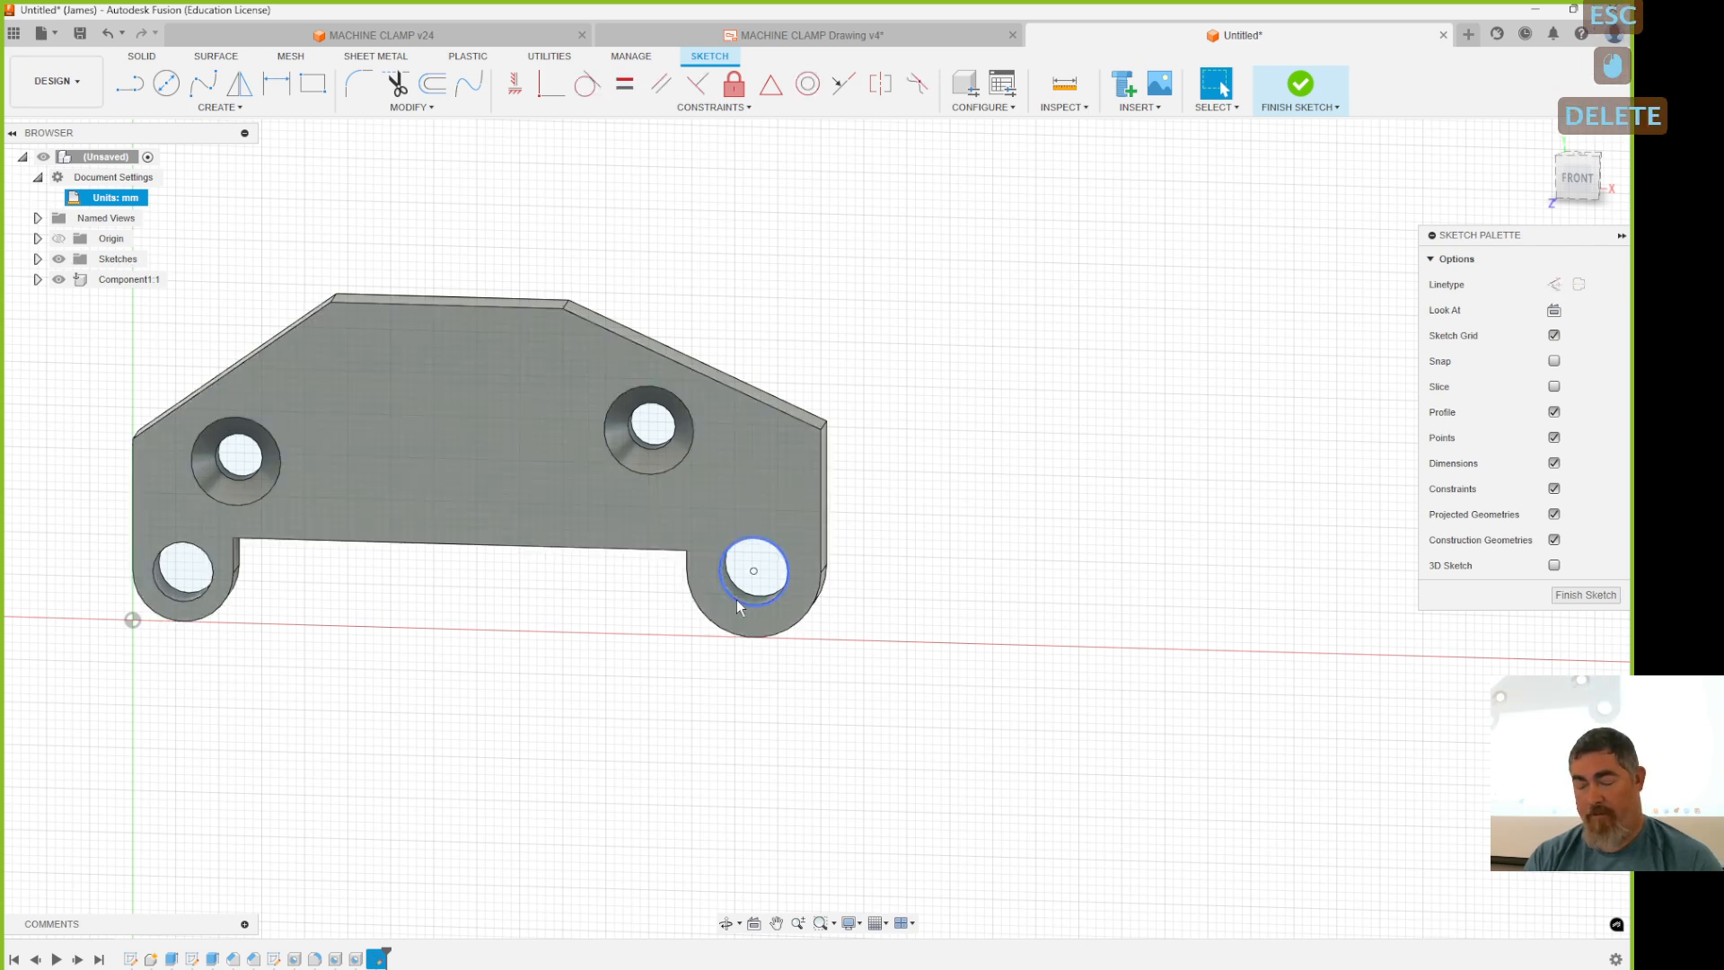
Sketch a diagonal line about 41 mm long from the lowest point of the right leg's arc to the plate's upper middle.
key("l")
left_click(745, 628)
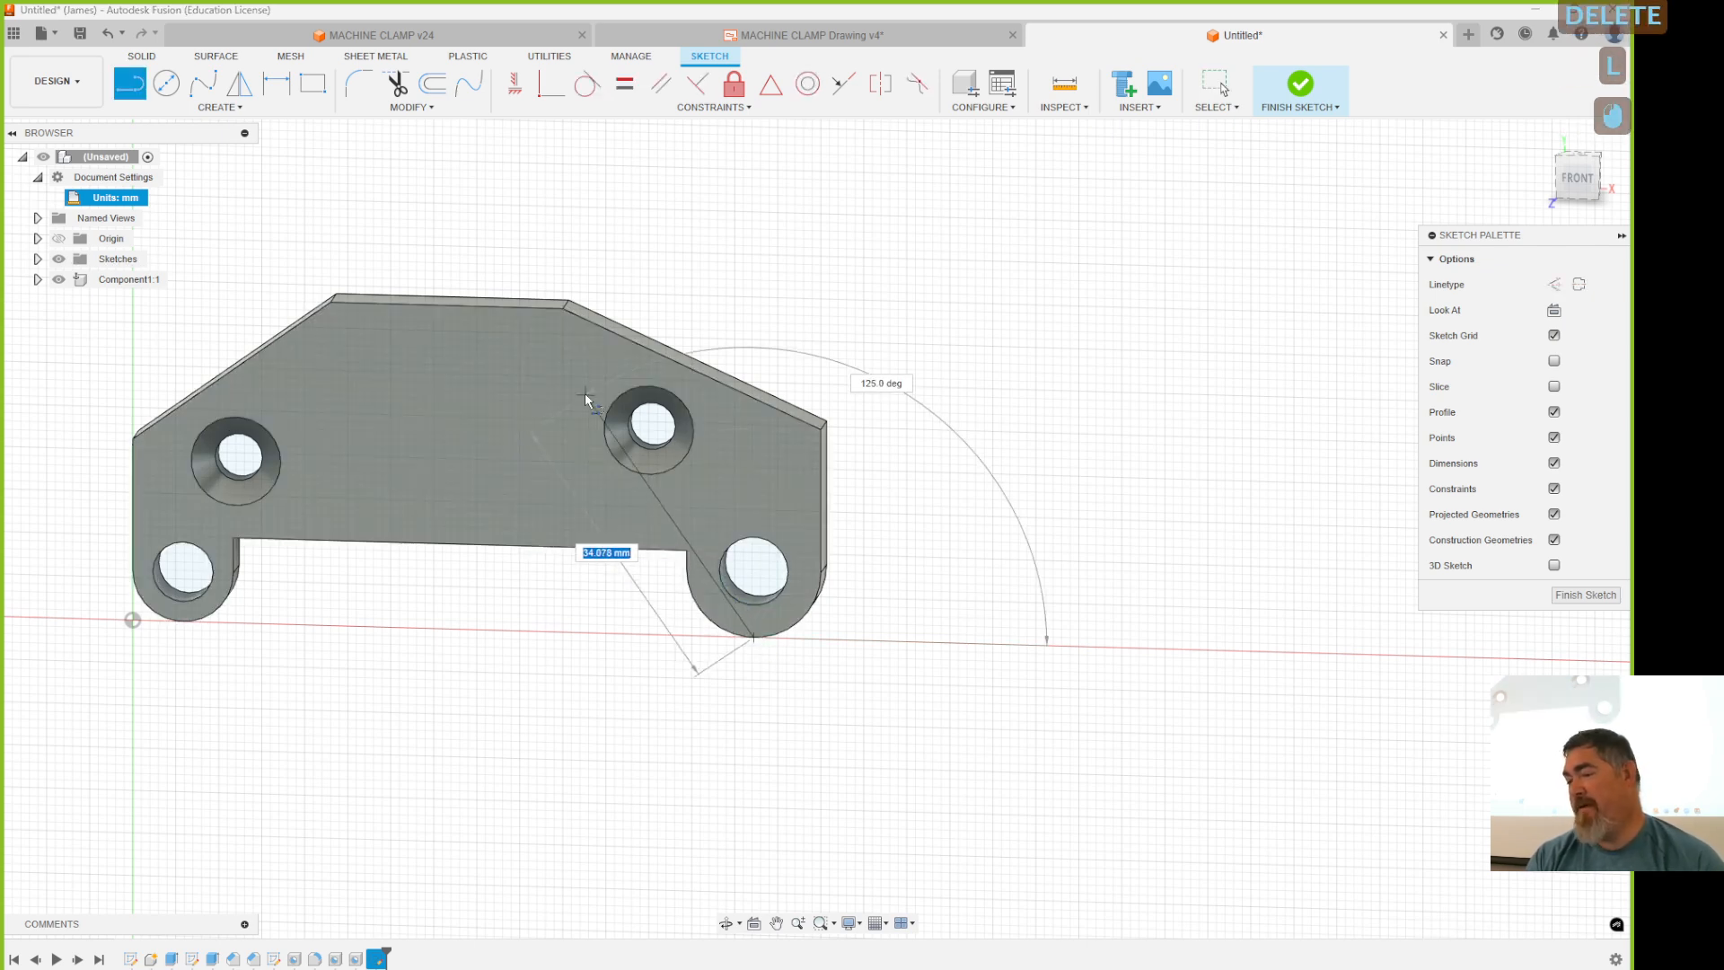
left_click(490, 398)
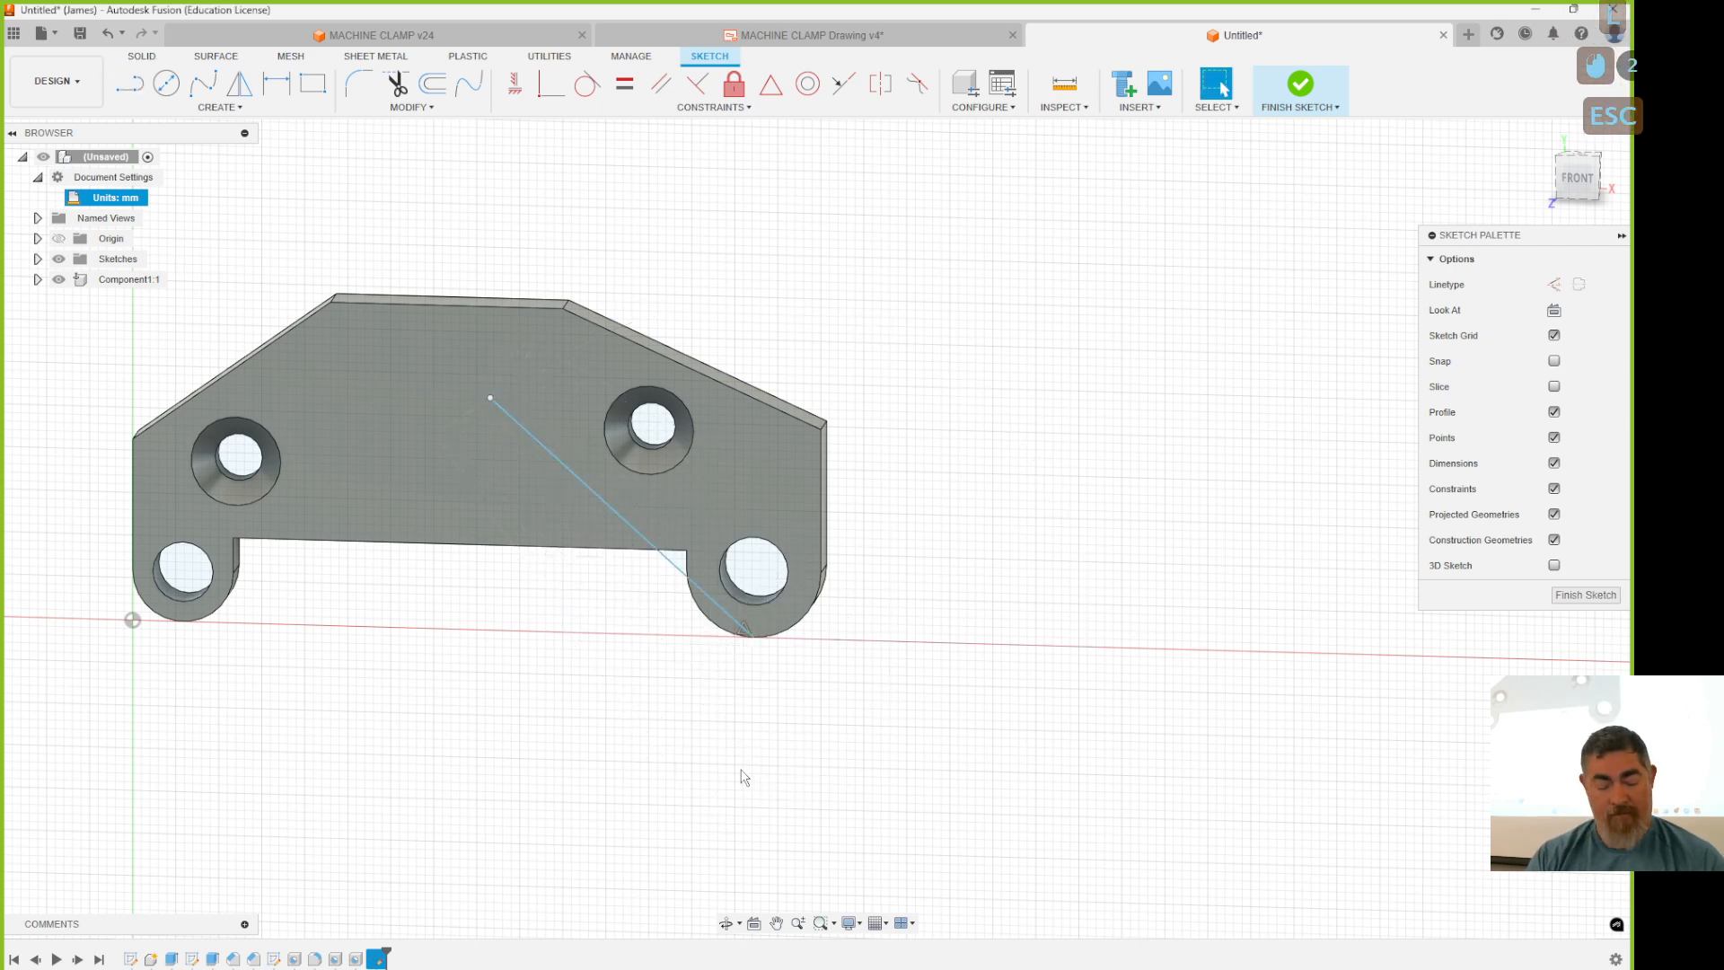
key("Escape")
Dimension the diagonal line's vertical height, placing the dimension beyond the plate's right edge.
key("d")
left_click(669, 569)
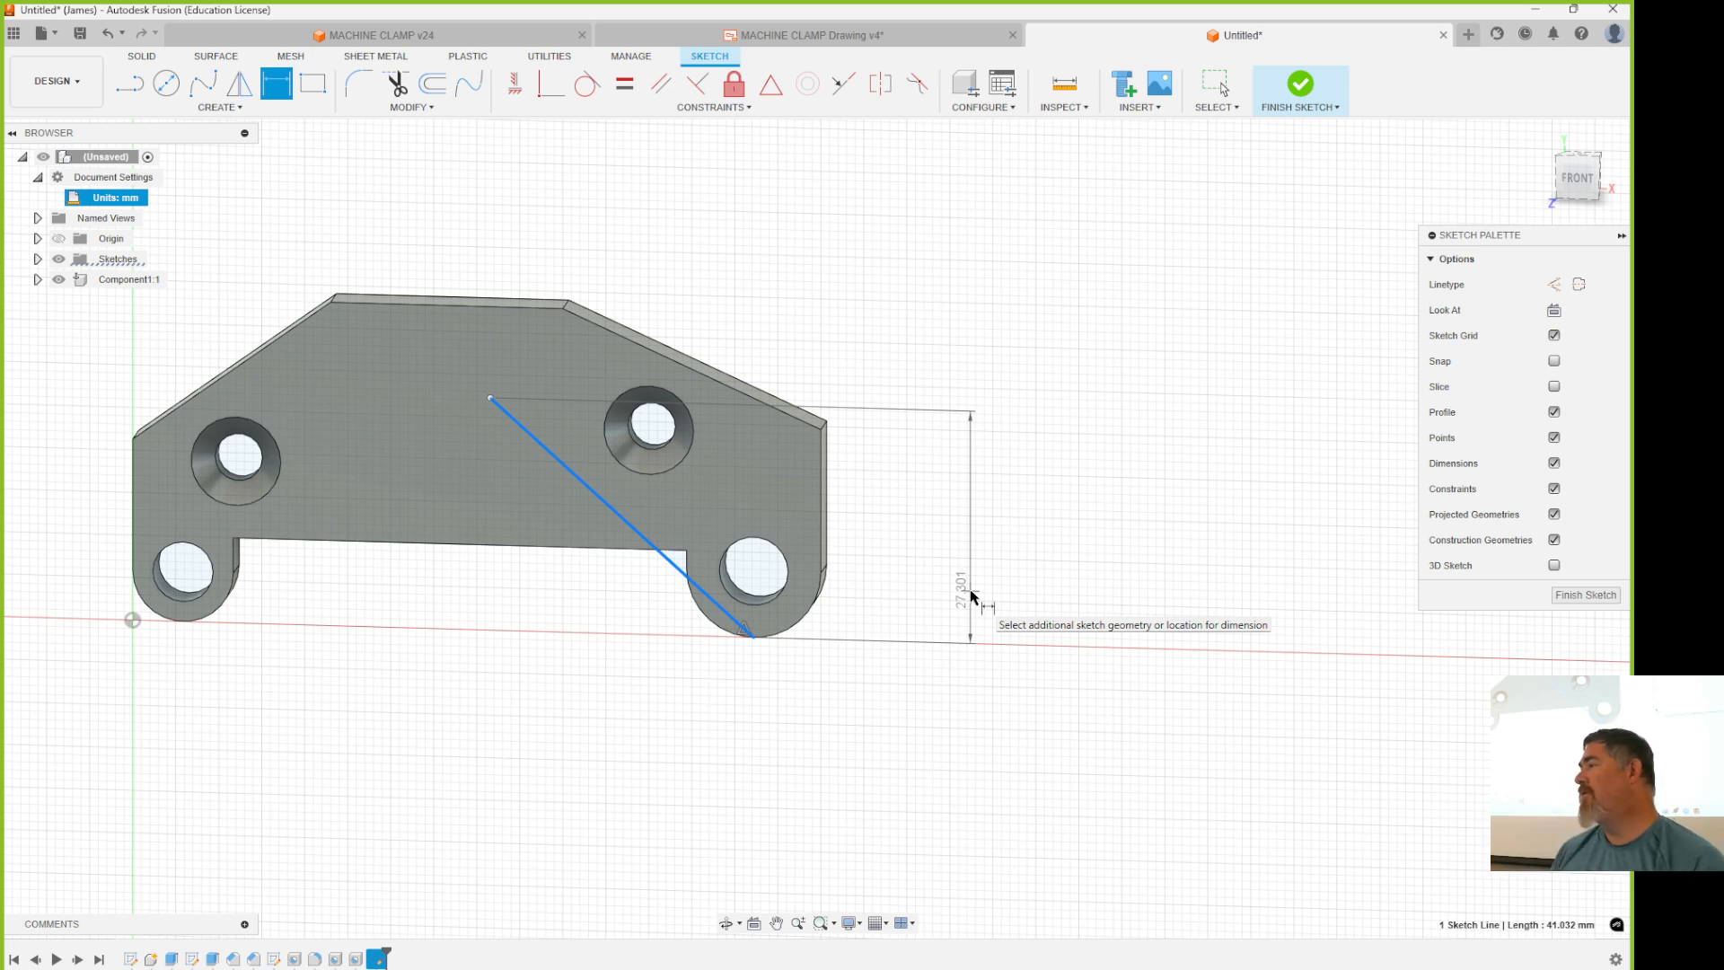
left_click(977, 529)
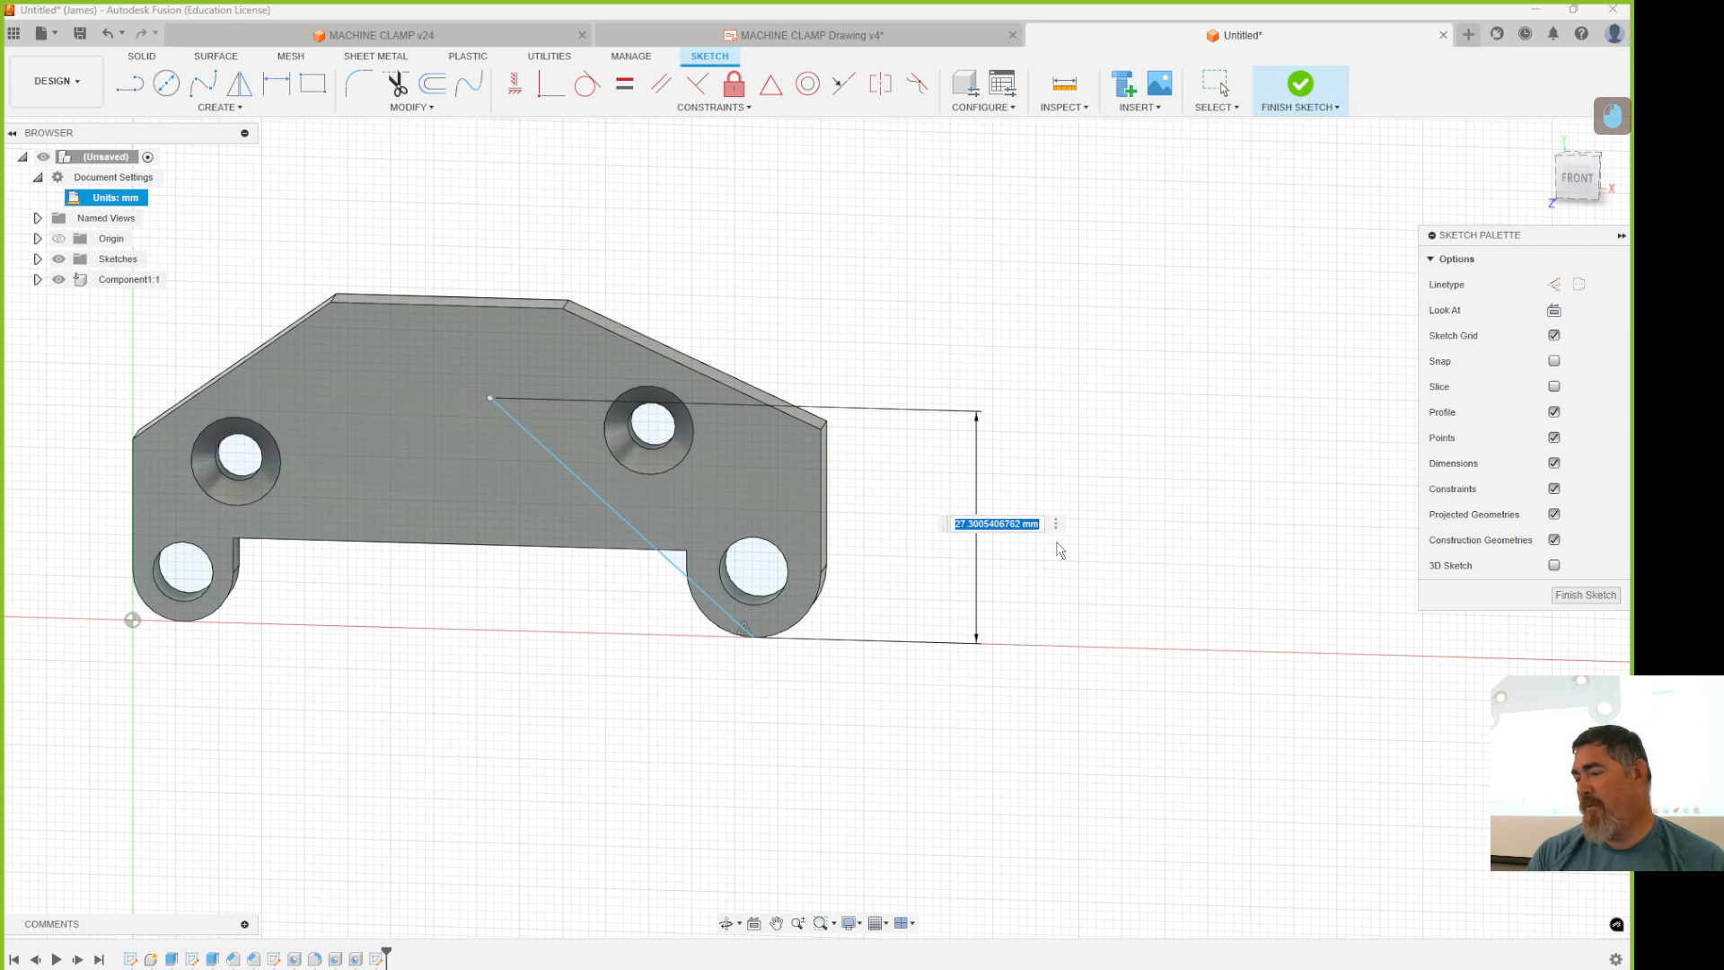